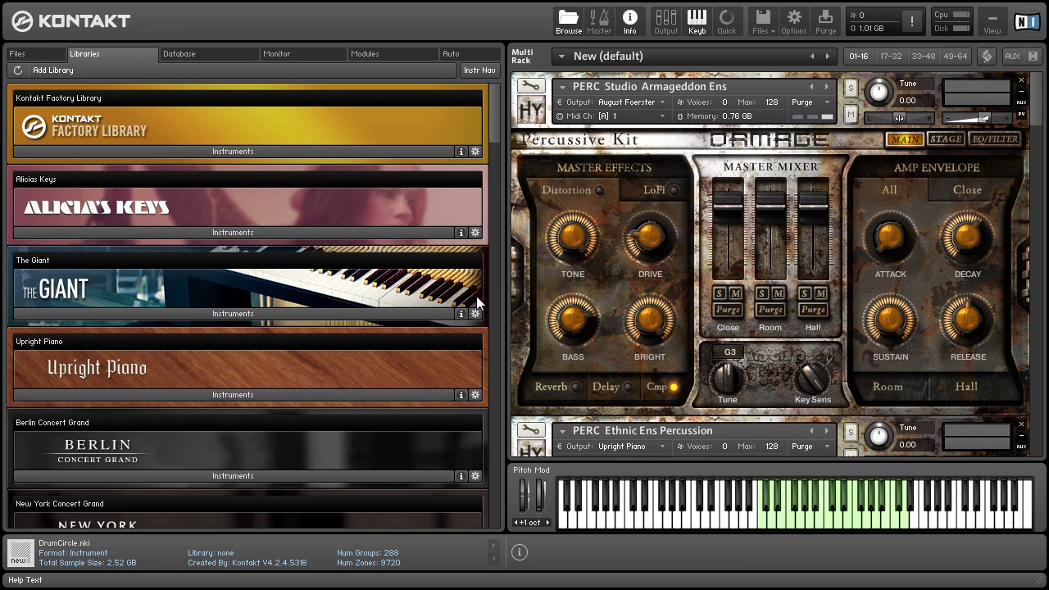
# Open the Damage library's instruments and look inside its 01 Rhythmic Suites folder
pyautogui.scroll(-10, 352, 280)
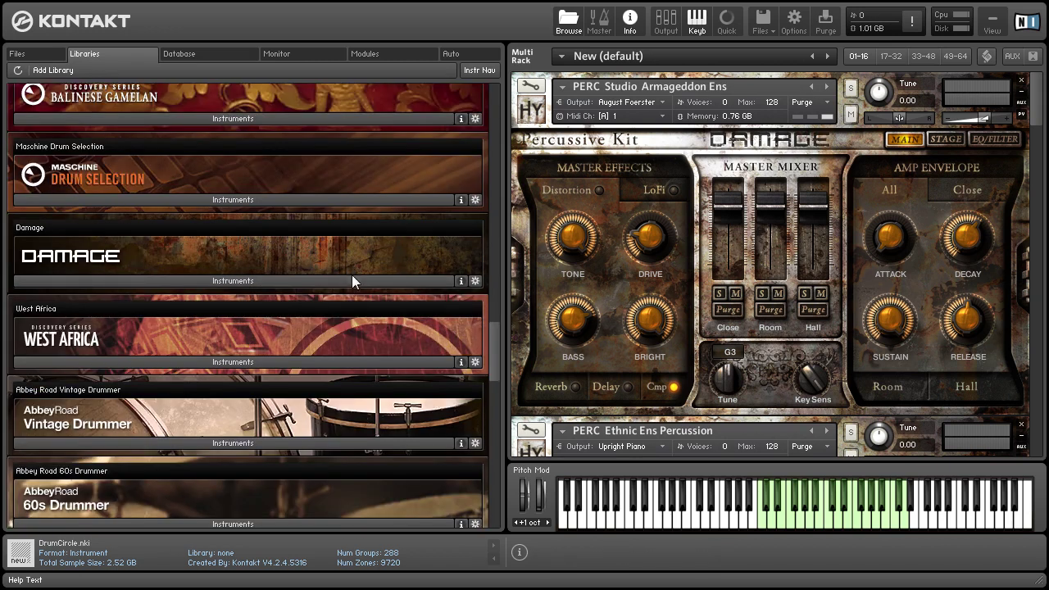
pyautogui.click(353, 282)
pyautogui.click(259, 304)
pyautogui.click(259, 305)
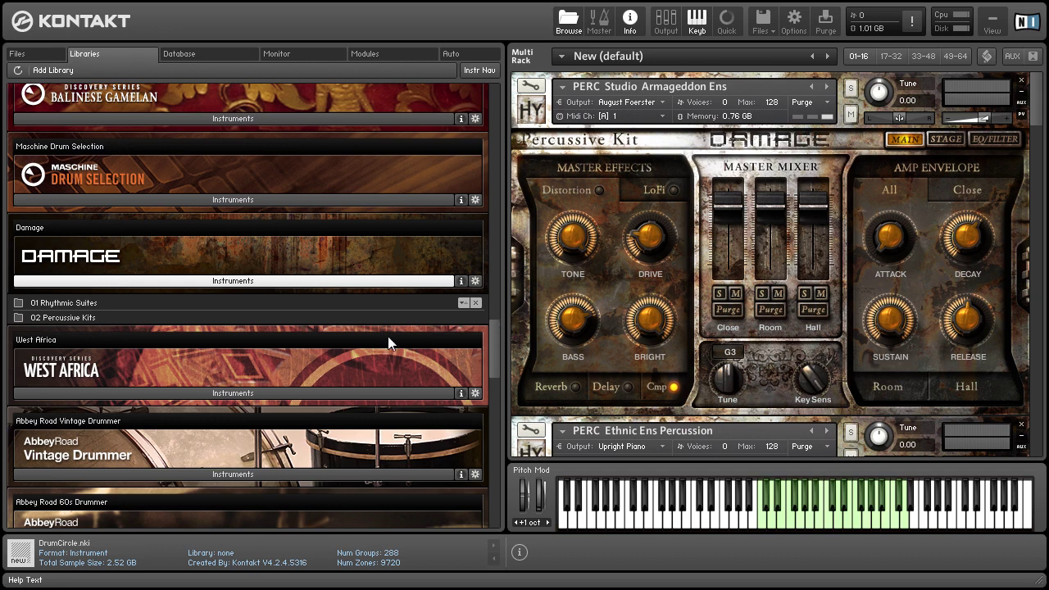
pyautogui.doubleClick(99, 305)
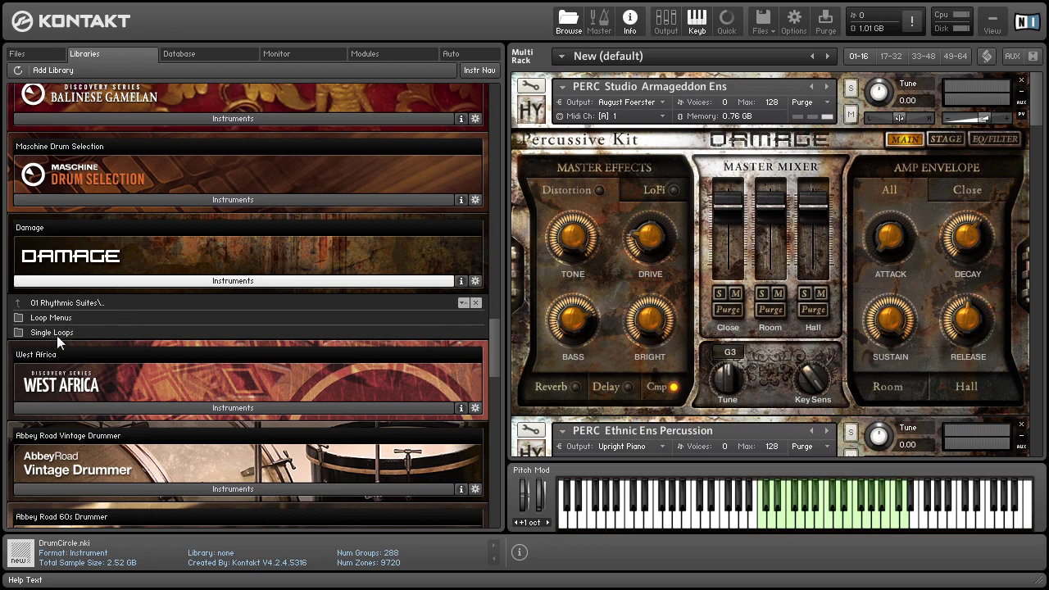
# View the contents of the 02 Percussive Kits folder and return to the 01 Rhythmic Suites folder
pyautogui.click(70, 302)
pyautogui.click(68, 316)
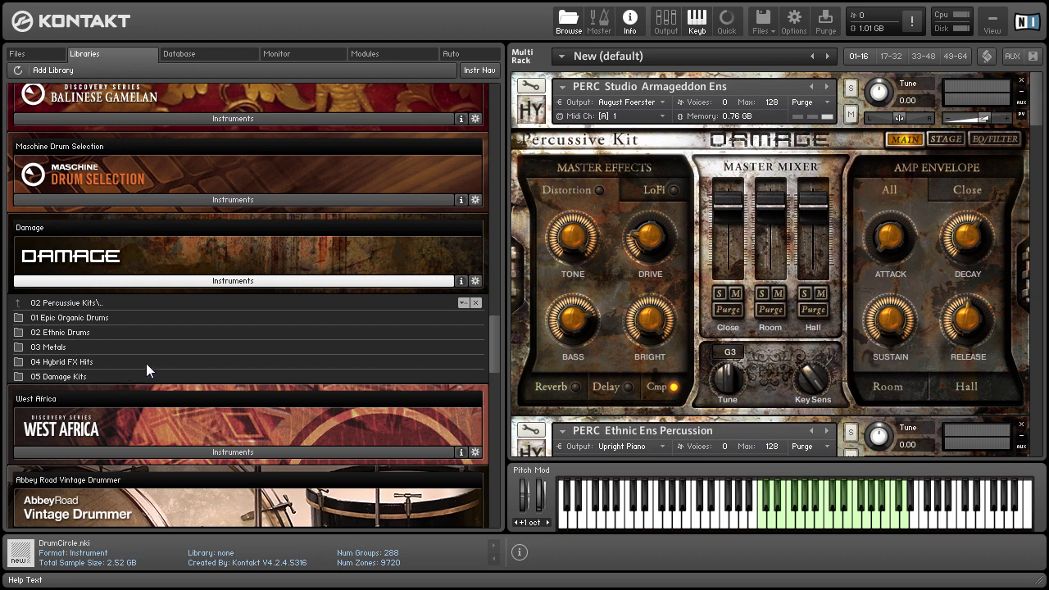
pyautogui.click(94, 303)
pyautogui.click(93, 303)
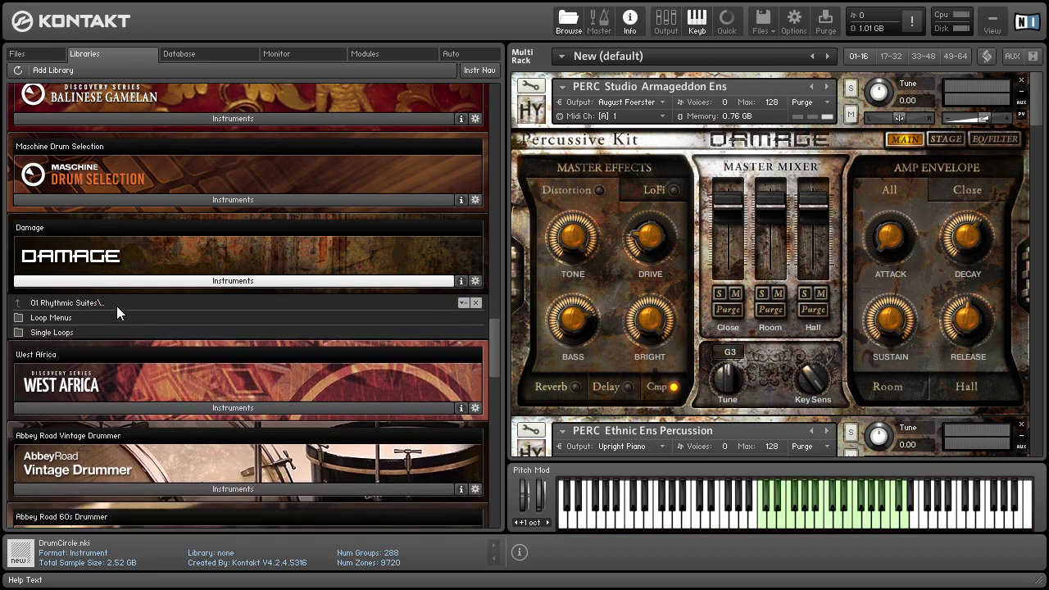
# Look through the instruments in the Loop Menus folder and return to the 02 Percussive Kits folder
pyautogui.click(147, 318)
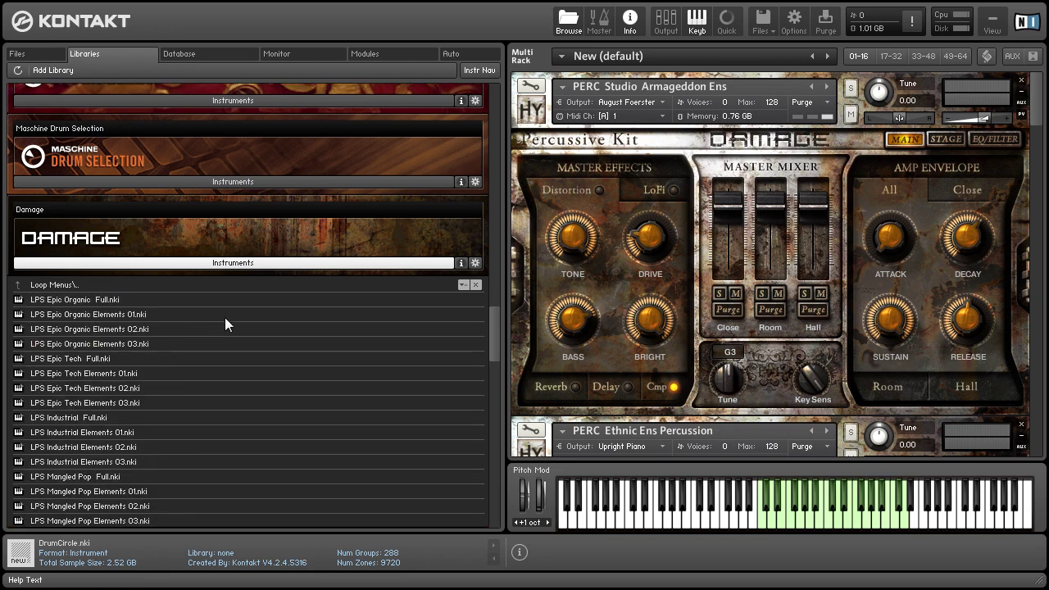
pyautogui.scroll(-1, 271, 407)
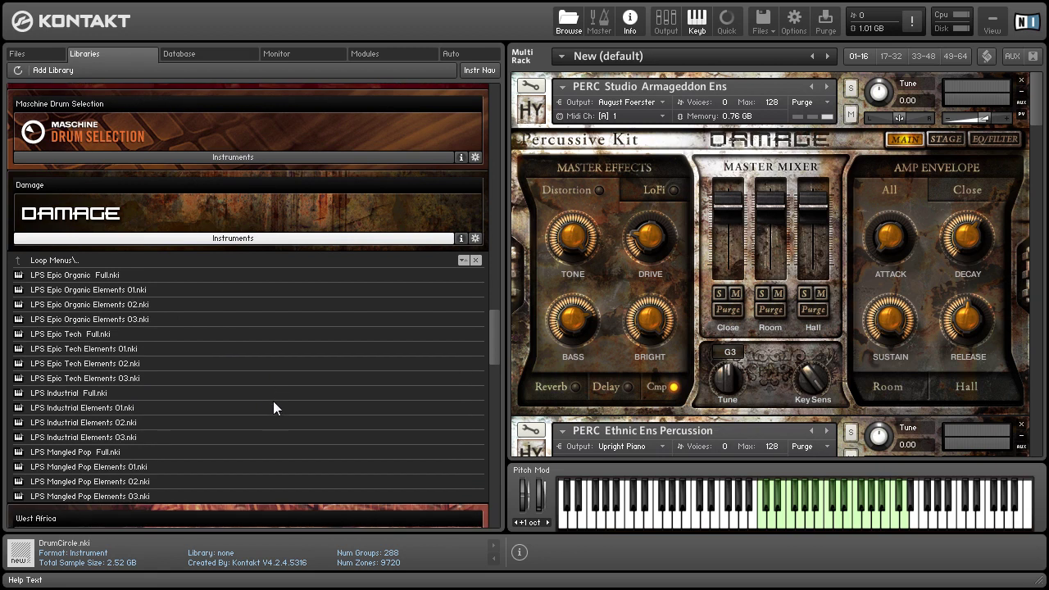
pyautogui.click(161, 254)
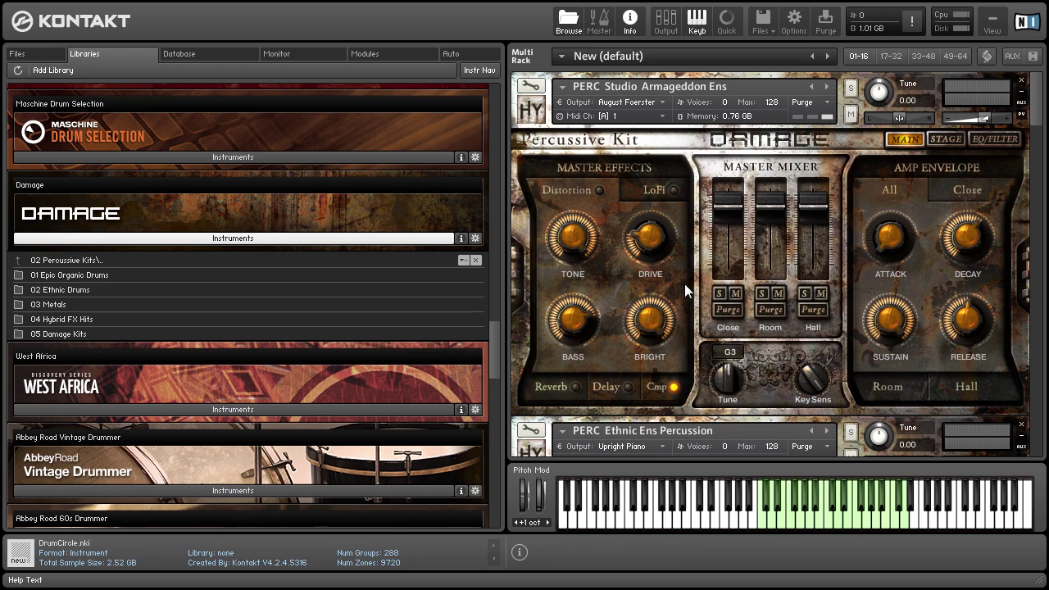
# Examine the Damage instruments loaded in the rack, including the T-FX page of PERC Hybrid Dirty Sin Kit
pyautogui.scroll(-5, 721, 303)
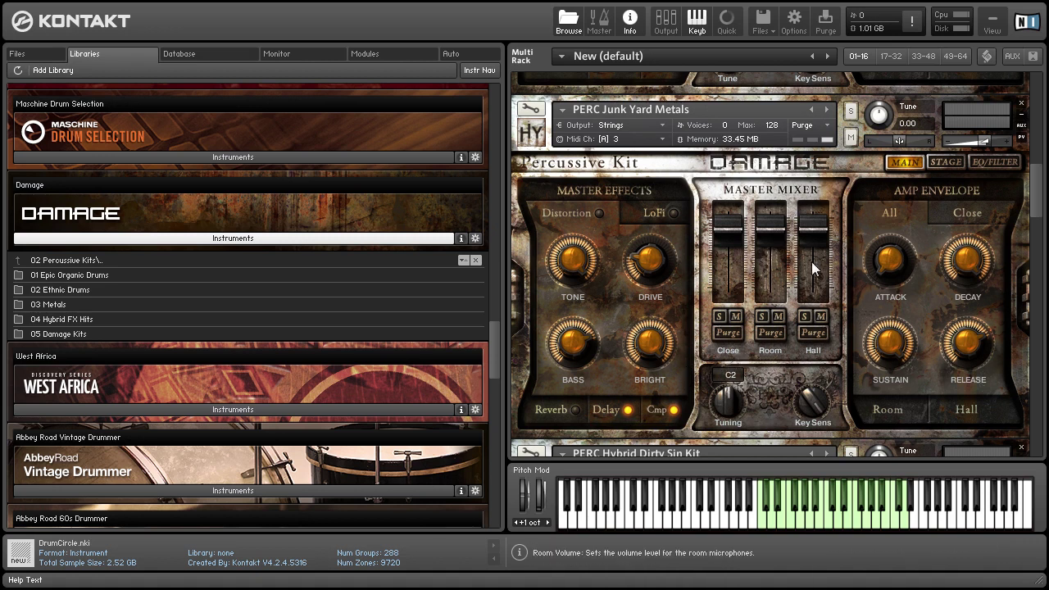
pyautogui.scroll(1, 1041, 198)
pyautogui.moveTo(1039, 193); pyautogui.dragTo(1039, 147)
pyautogui.scroll(-8, 762, 235)
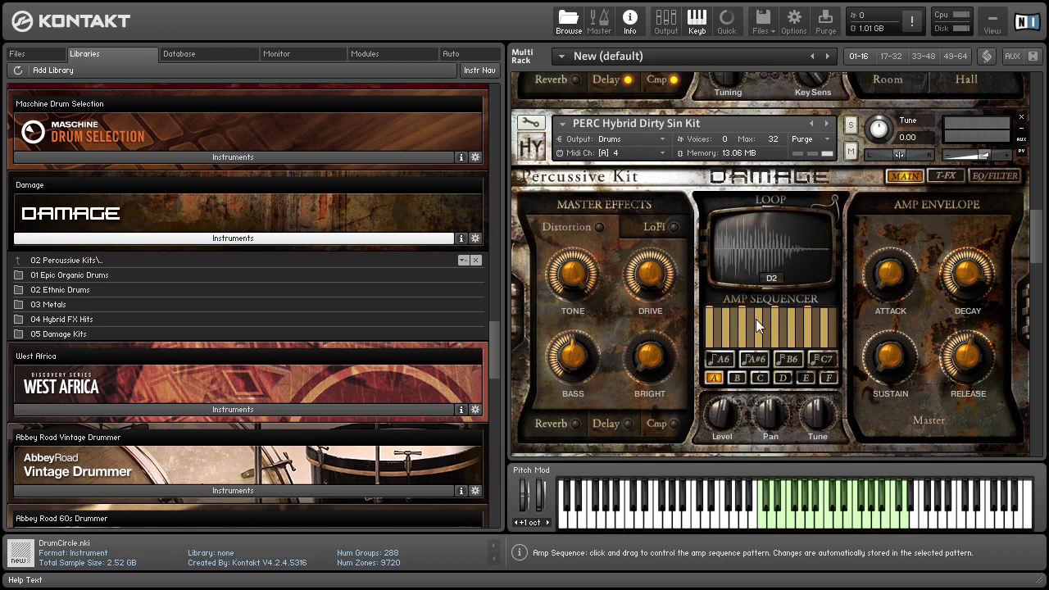
pyautogui.click(945, 177)
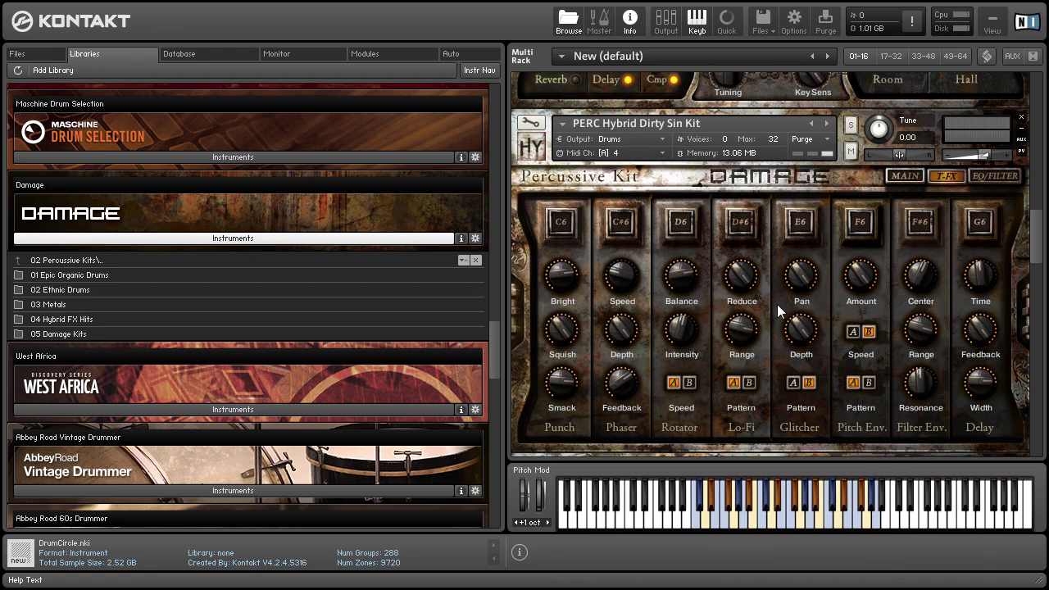
pyautogui.click(909, 177)
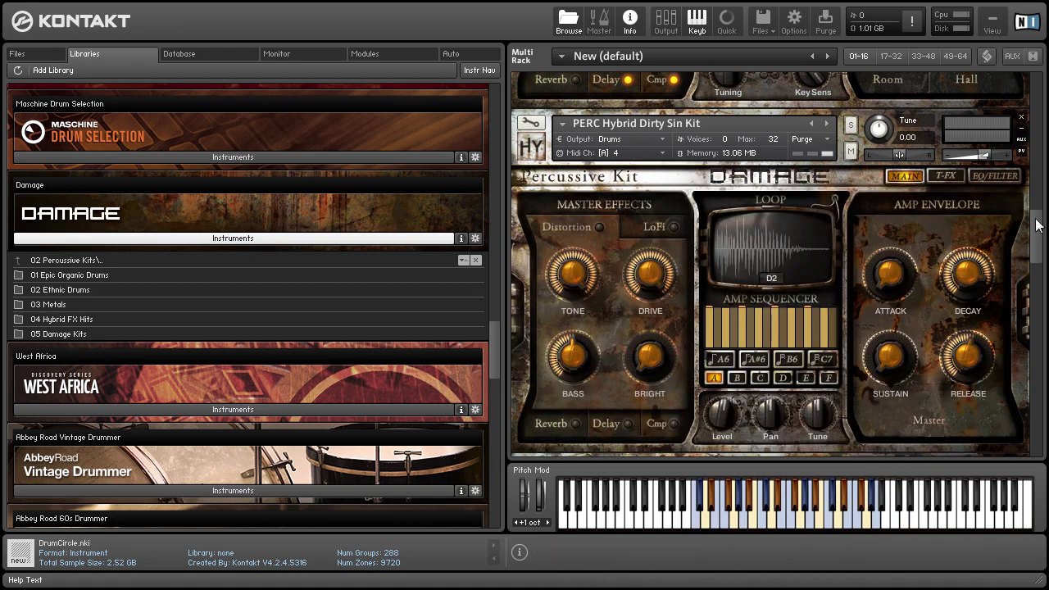
pyautogui.scroll(-5, 951, 291)
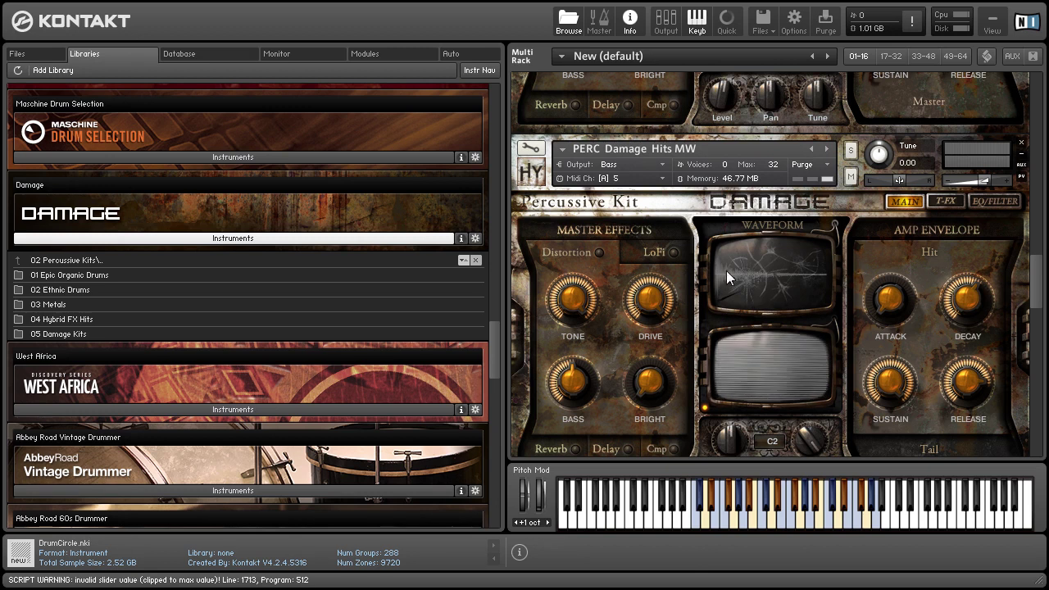
pyautogui.scroll(-5, 713, 254)
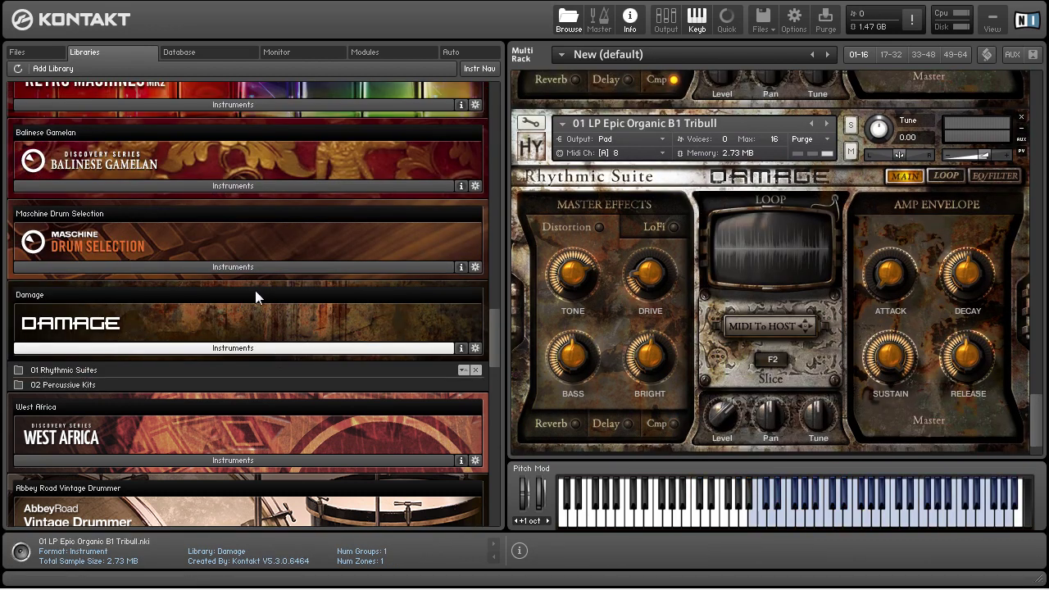
# Find the Damage library again in the browser and open its 02 Percussive Kits folder
pyautogui.scroll(-1, 487, 315)
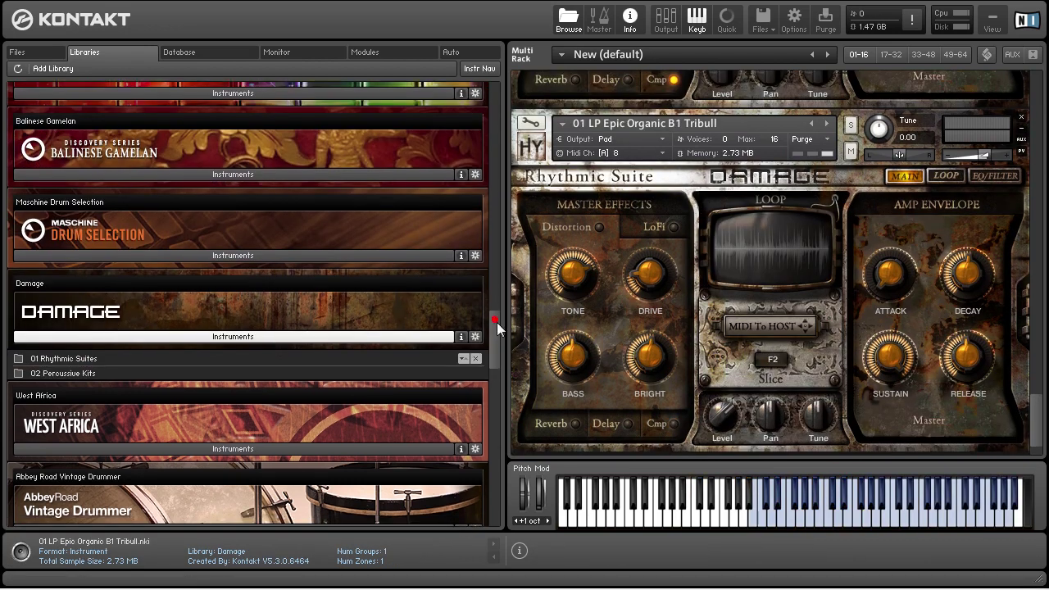
pyautogui.scroll(-3, 497, 322)
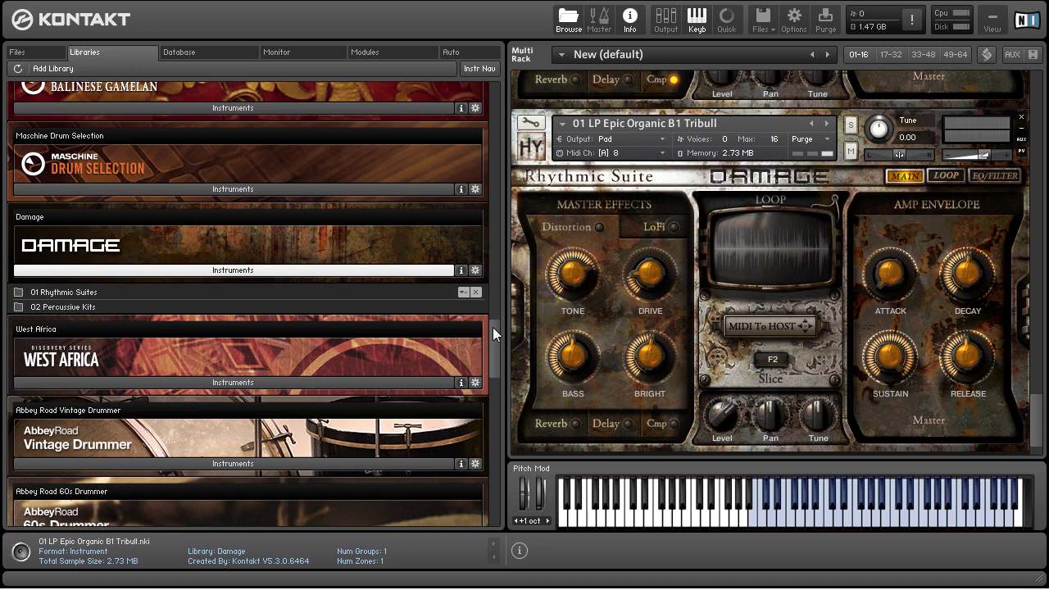
pyautogui.scroll(-1, 319, 321)
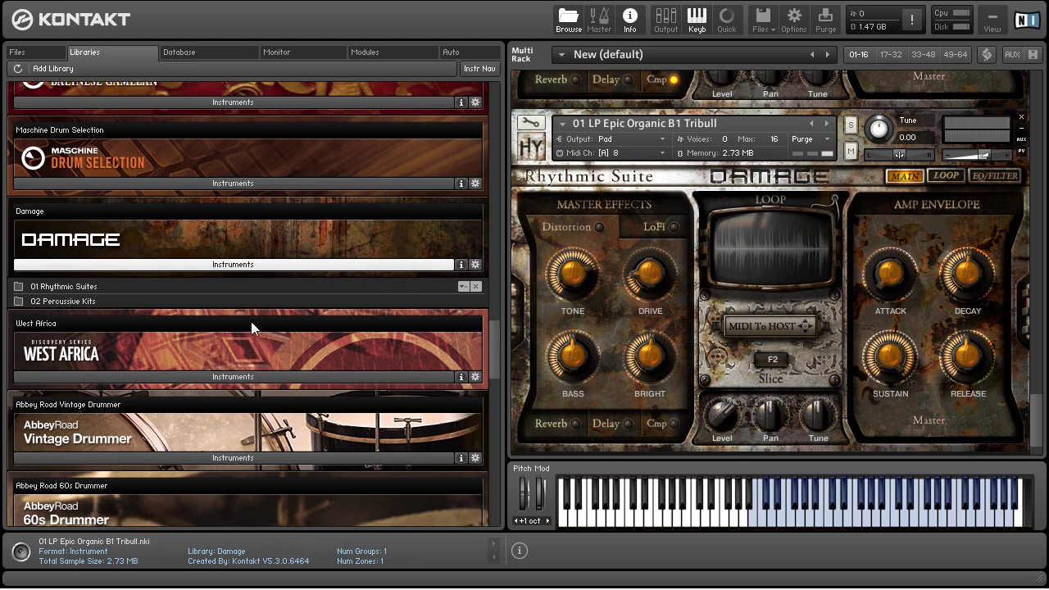
pyautogui.click(161, 302)
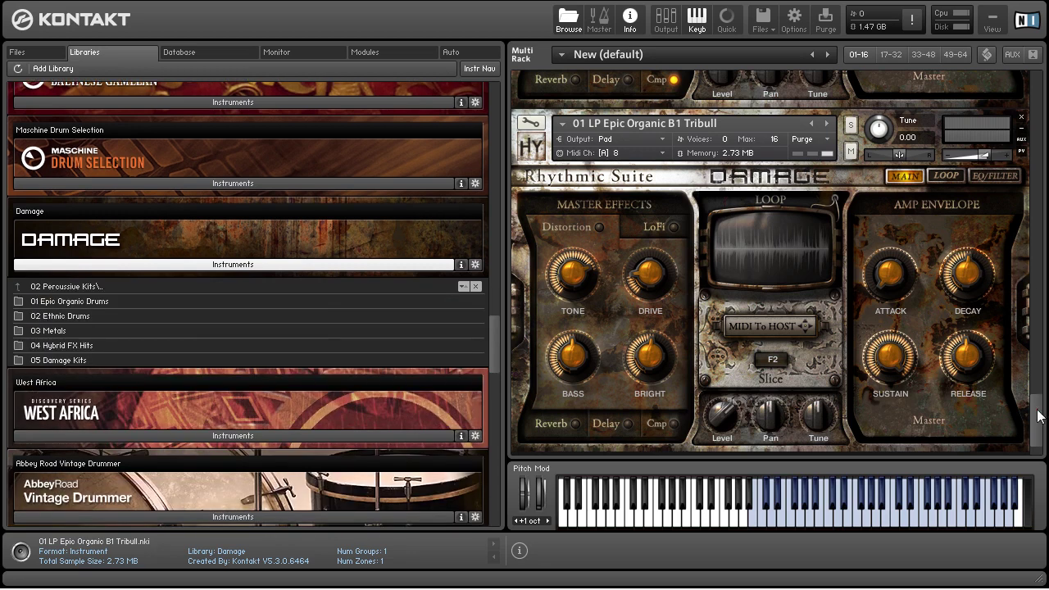
# Show the compressor controls of PERC Studio Armageddon Ens and view its amp envelopes for the individual microphone channels
pyautogui.moveTo(1037, 415); pyautogui.dragTo(1044, 78)
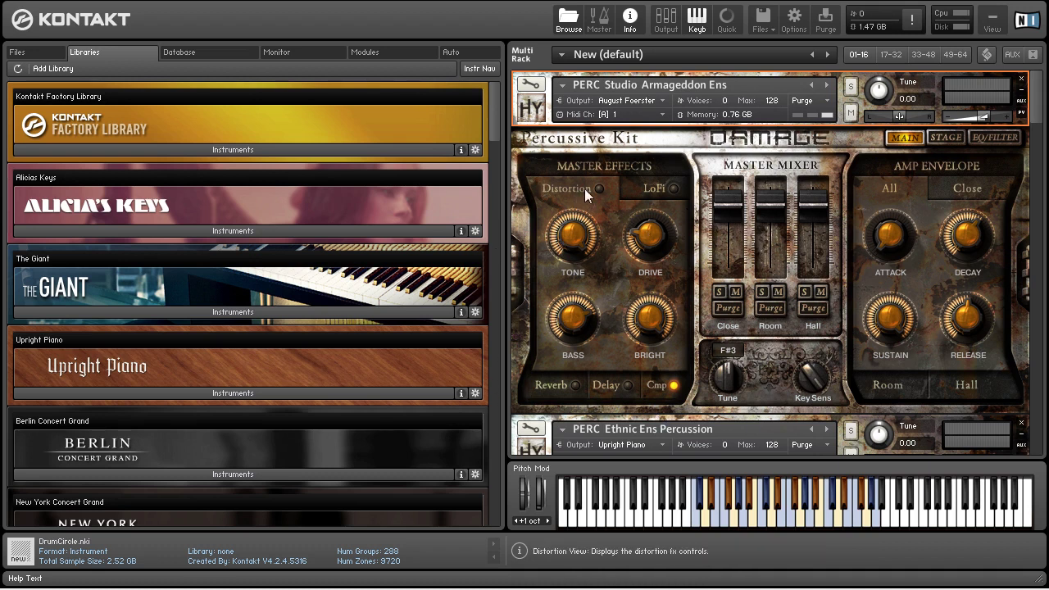
pyautogui.click(659, 392)
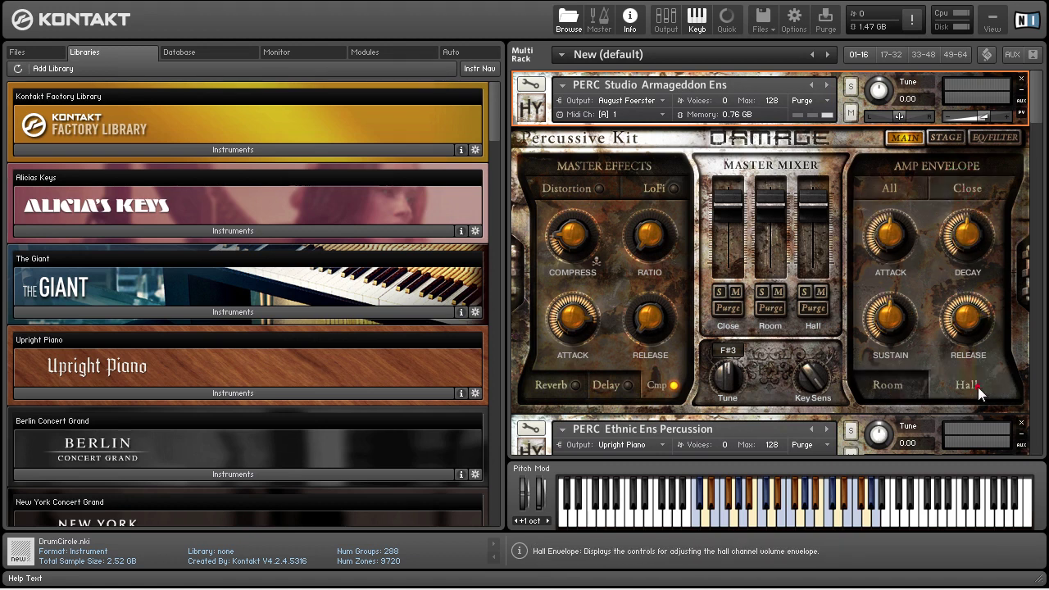
pyautogui.click(956, 188)
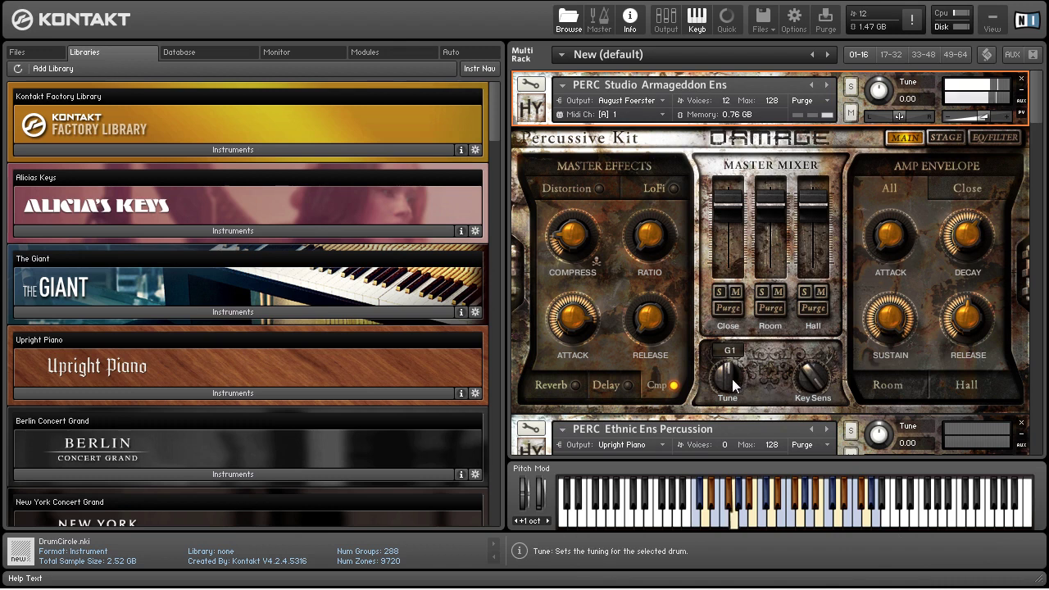
# Try a different tuning on the selected drum and reset it to its default
pyautogui.moveTo(729, 379)
pyautogui.mouseDown()
pyautogui.moveTo(720, 408)
pyautogui.moveTo(729, 361)
pyautogui.moveTo(731, 379)
pyautogui.mouseUp()
pyautogui.keyDown('ctrl'); pyautogui.click(727, 377); pyautogui.keyUp('ctrl')
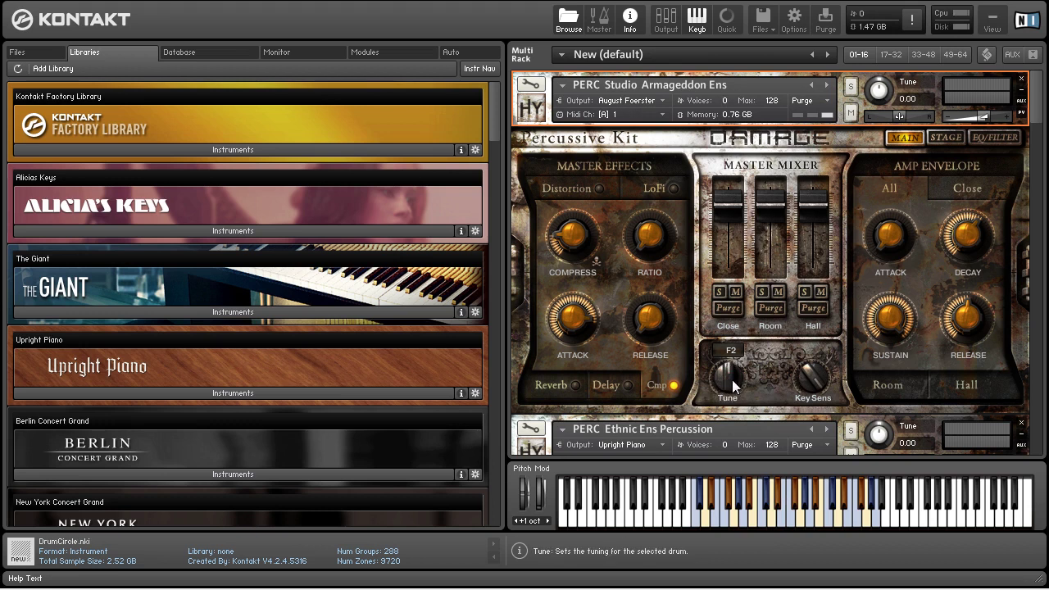
# On the kit's stage page, audition Tom Brushes 1 at several center and side positions, ending at the close far left
pyautogui.click(951, 137)
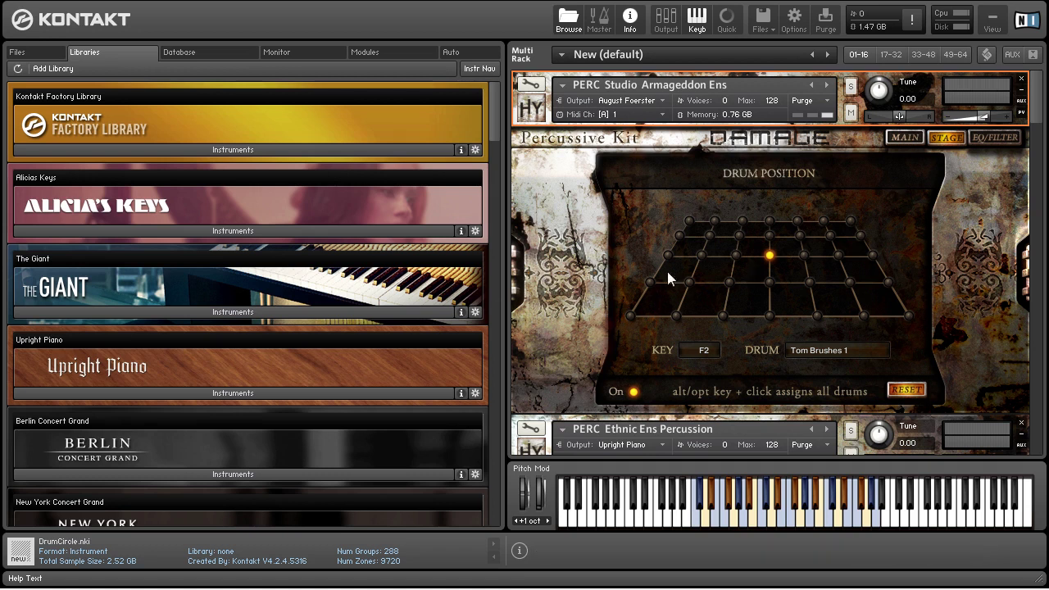
pyautogui.click(768, 316)
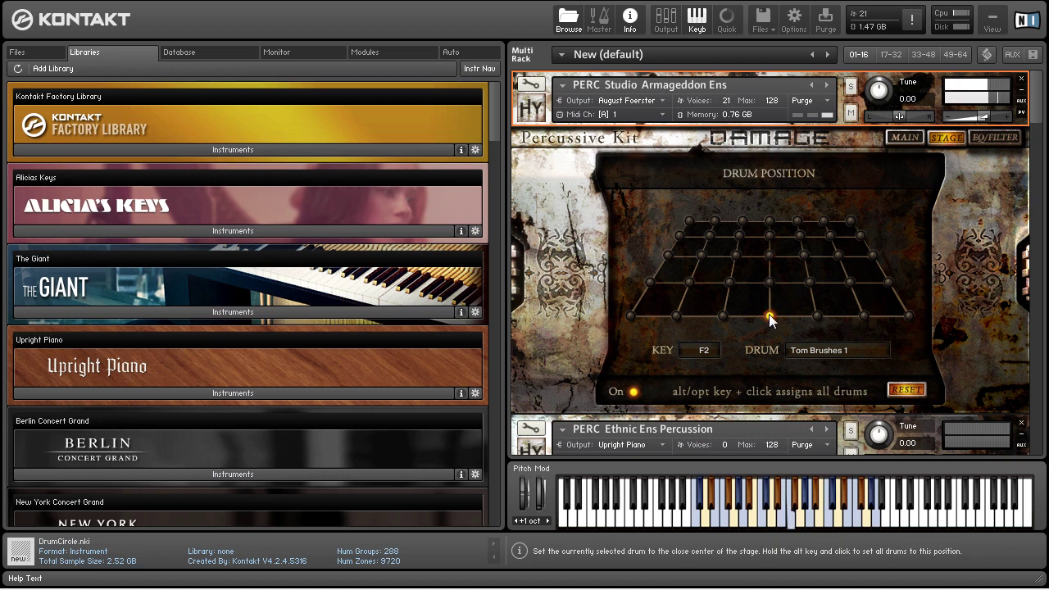
pyautogui.click(769, 221)
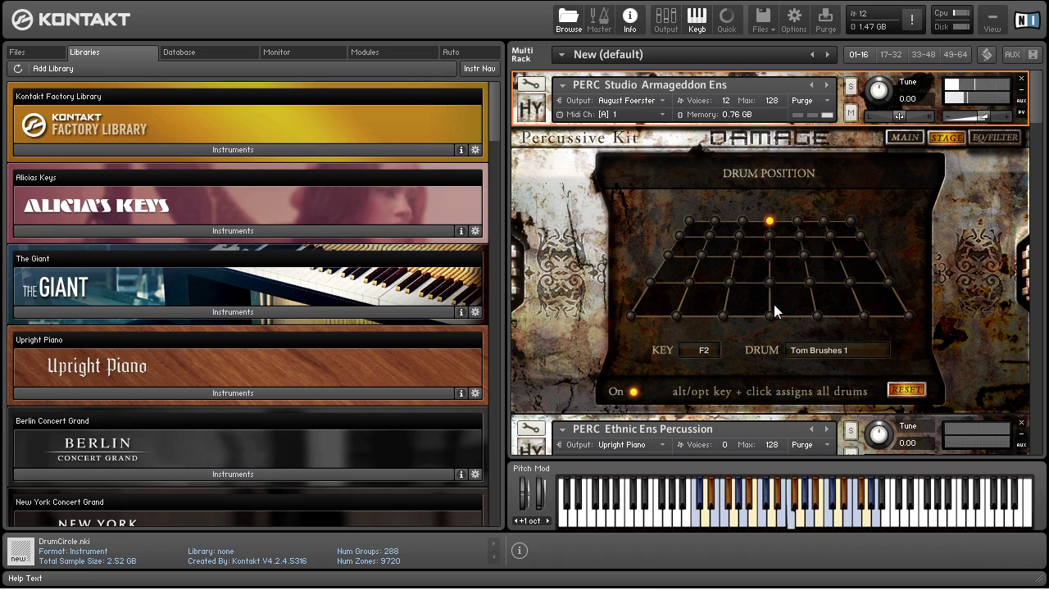
pyautogui.click(770, 255)
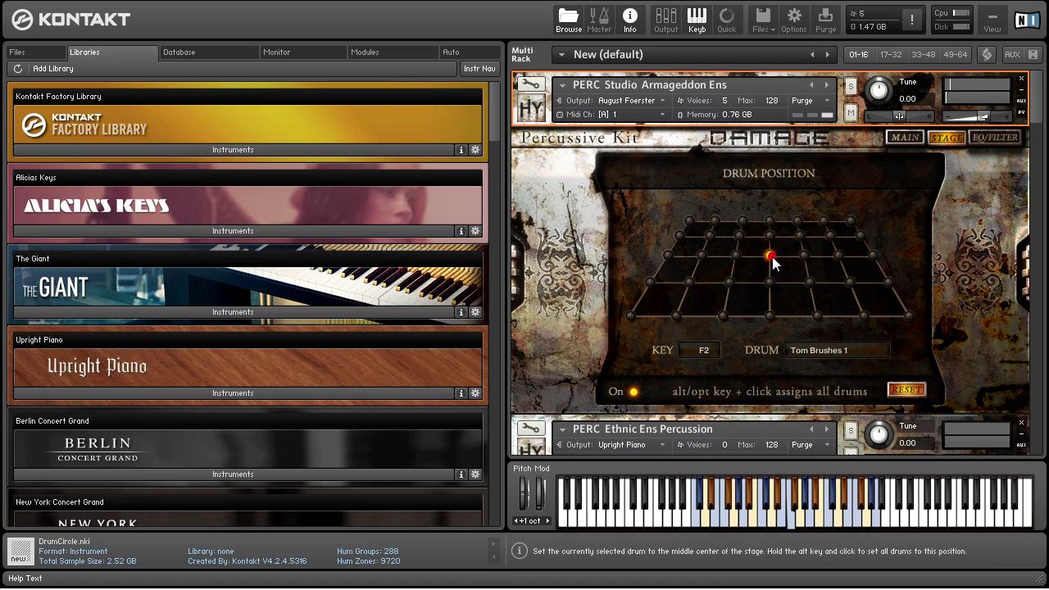
pyautogui.click(873, 255)
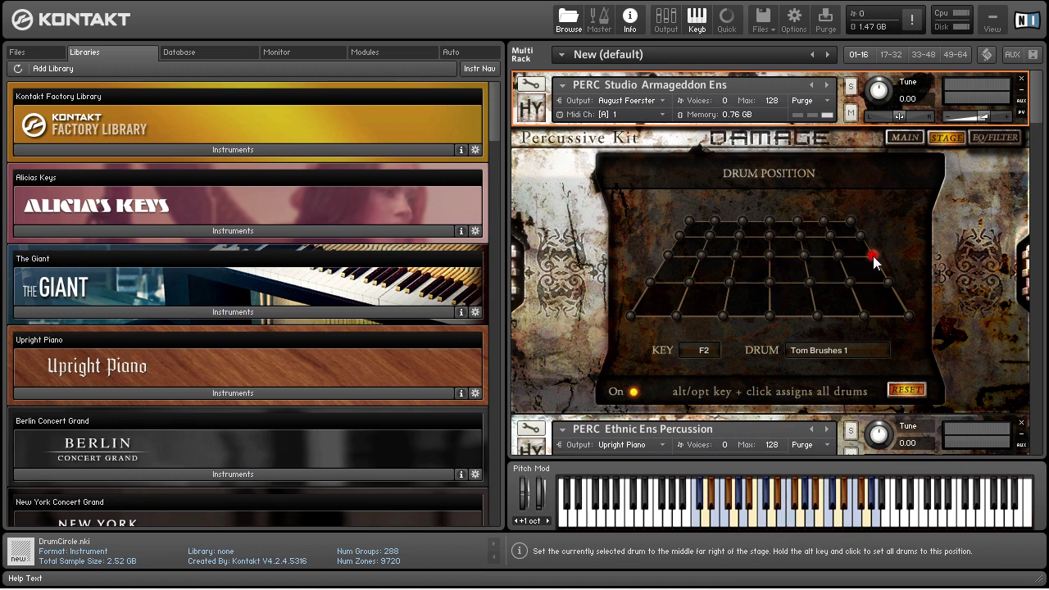
pyautogui.click(667, 257)
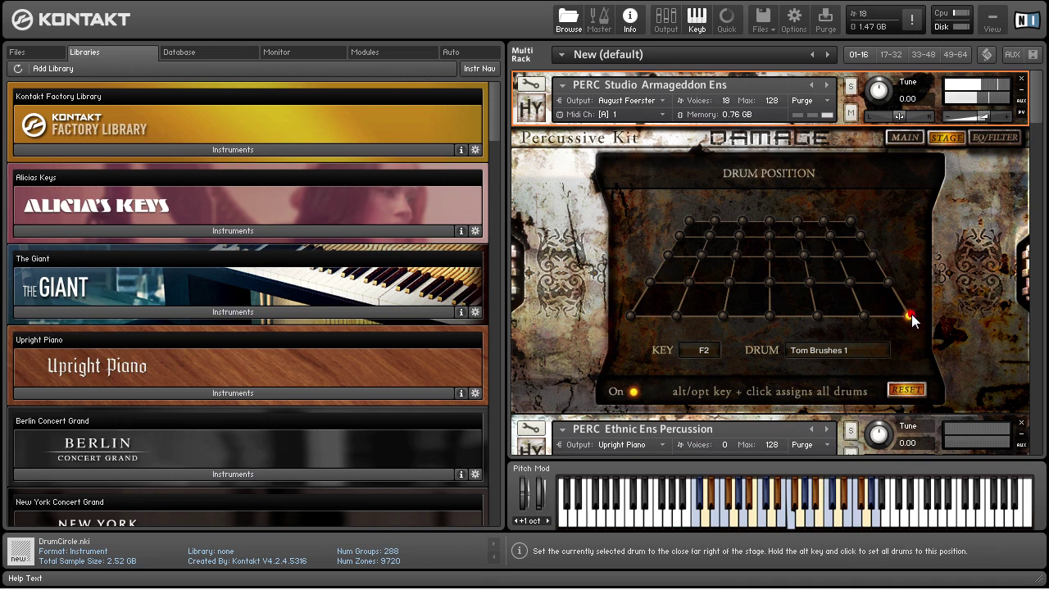
pyautogui.click(630, 313)
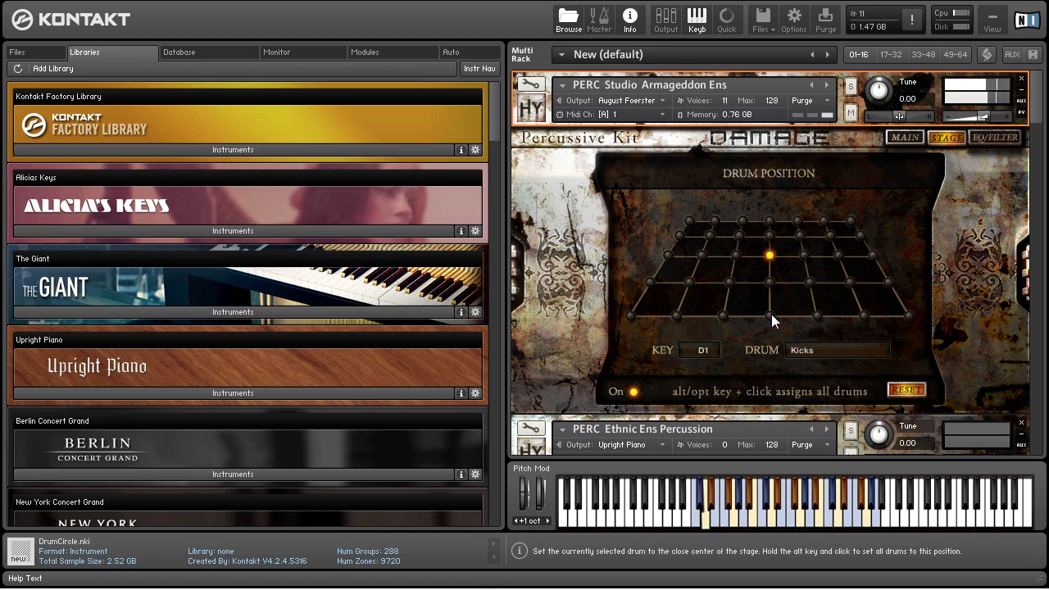
# Try the Kicks drum at the close center of the stage, then return it to the middle center
pyautogui.click(770, 316)
pyautogui.click(768, 257)
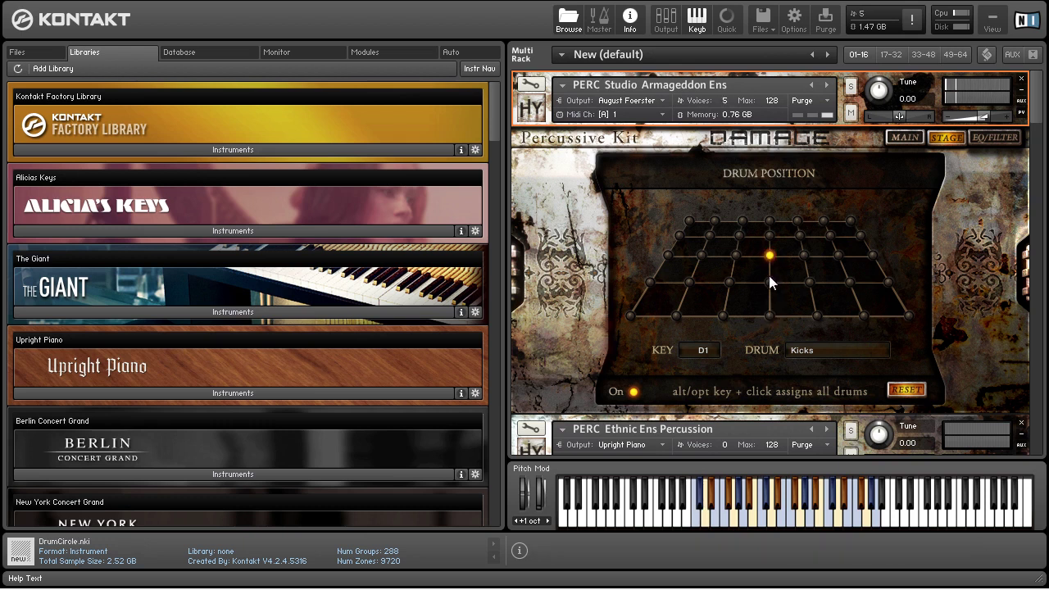
# Show the kit's EQ/Filter page and view the per-drum equalizer, per-drum filter and global filter controls
pyautogui.click(991, 139)
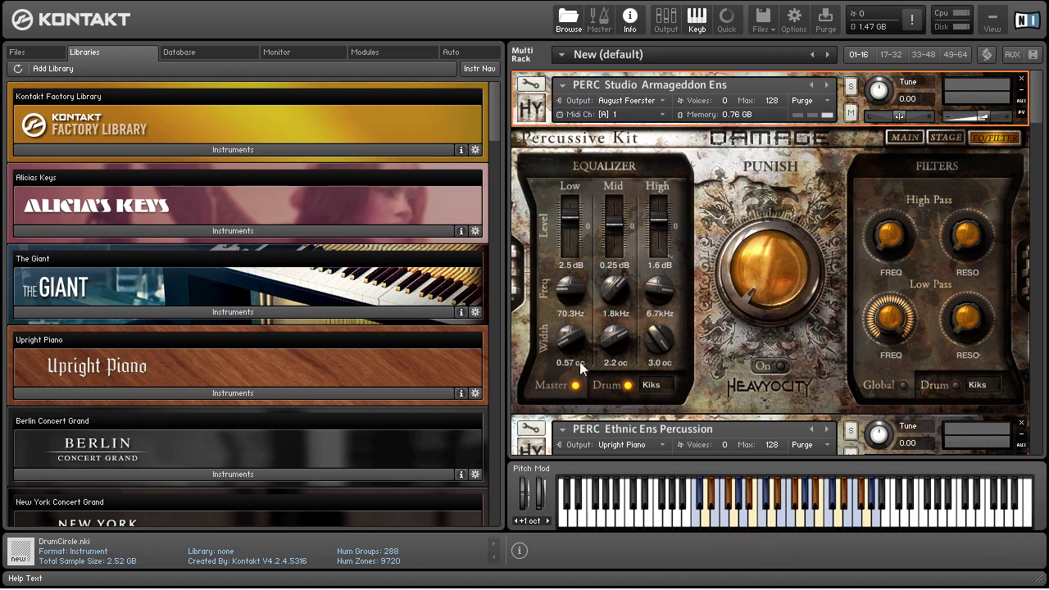
pyautogui.click(606, 384)
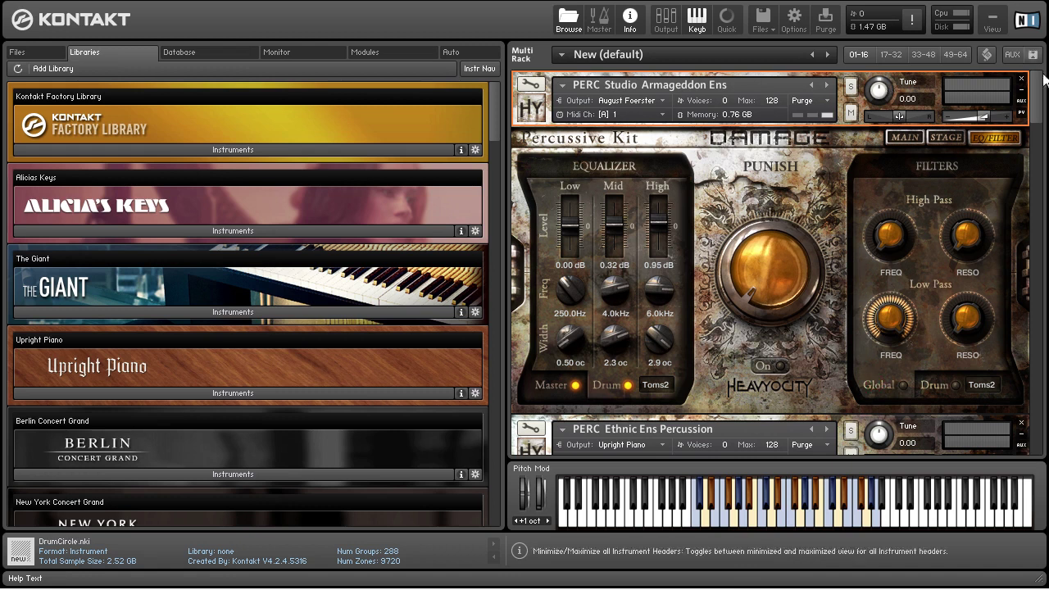
pyautogui.click(938, 385)
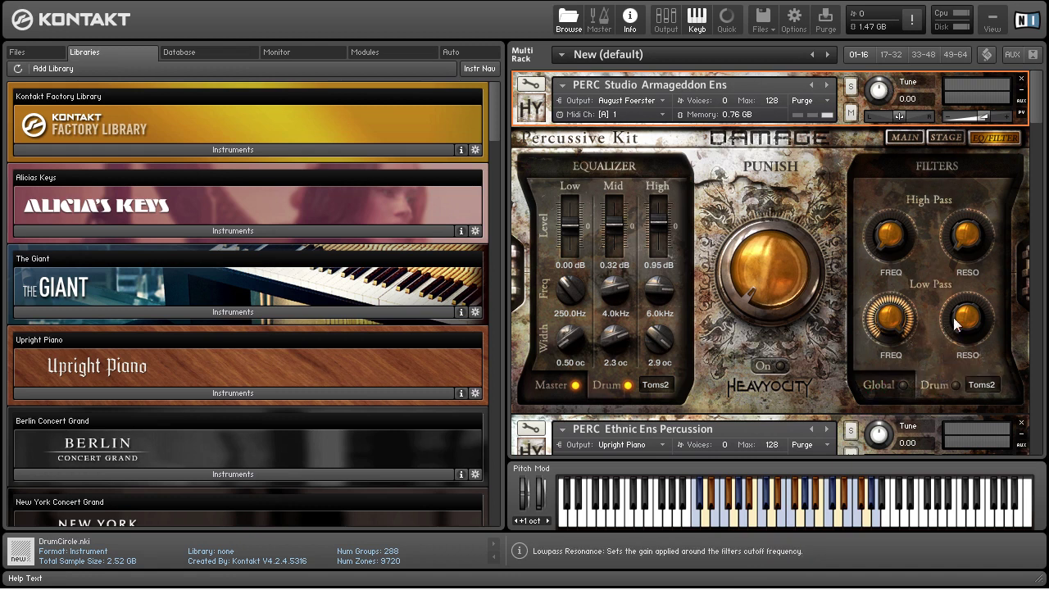
pyautogui.click(865, 388)
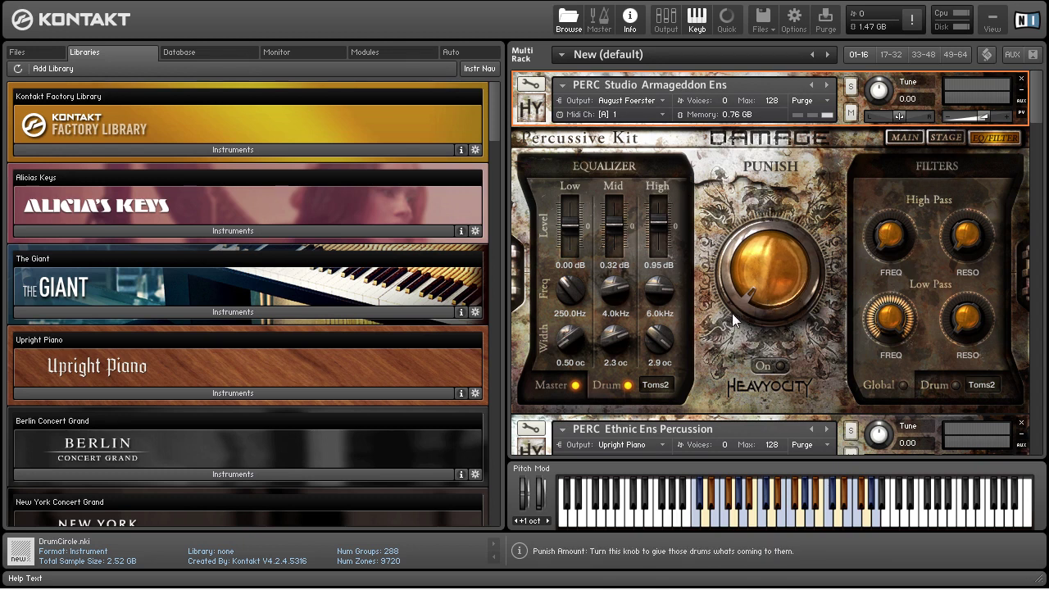
# Switch on the Punish effect and turn its amount all the way up
pyautogui.click(777, 366)
pyautogui.moveTo(766, 279); pyautogui.dragTo(803, 1)
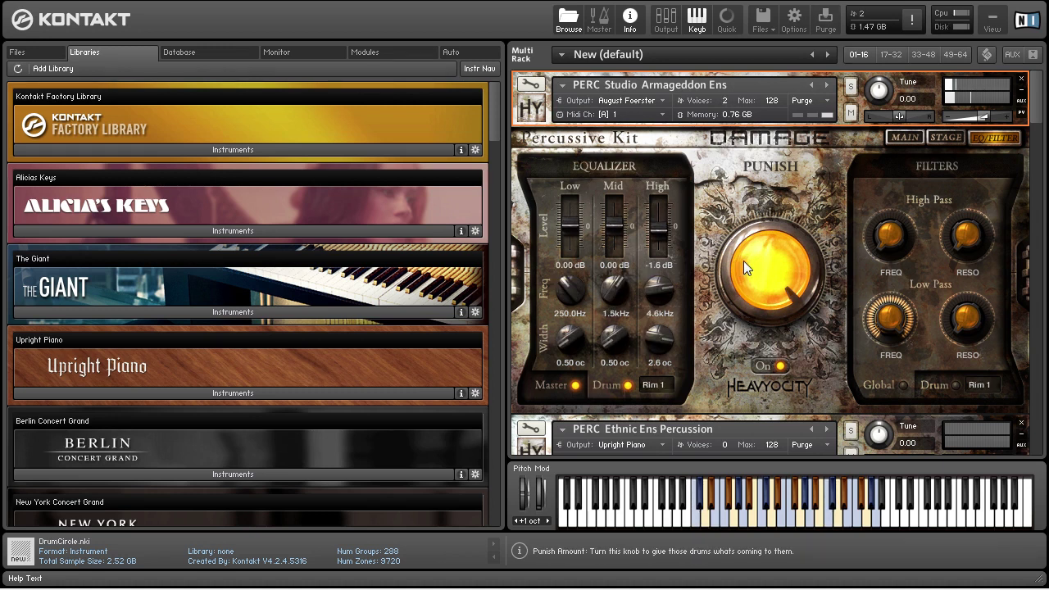
# Compare the drums at a reduced Punish amount with the effect on and off, then set the amount to minimum and leave Punish off
pyautogui.moveTo(744, 261); pyautogui.dragTo(739, 418)
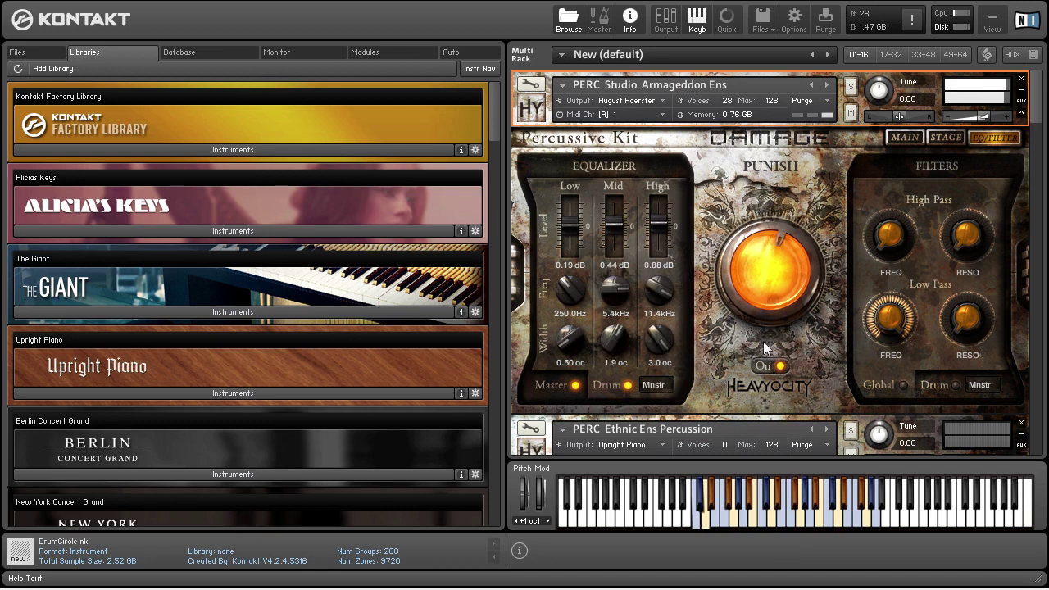
pyautogui.click(779, 369)
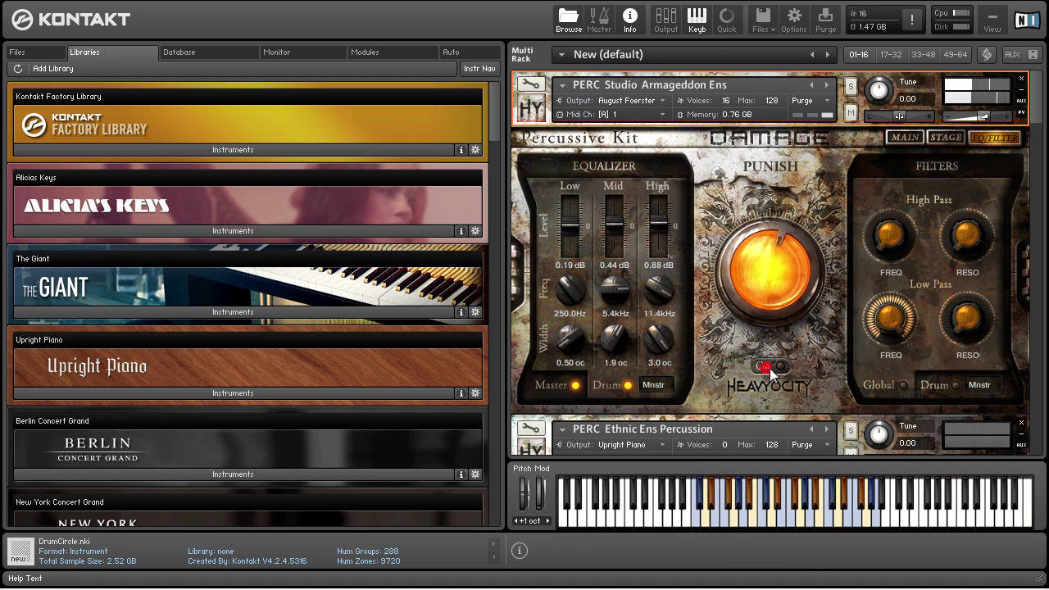
pyautogui.click(782, 367)
pyautogui.moveTo(768, 269); pyautogui.dragTo(759, 425)
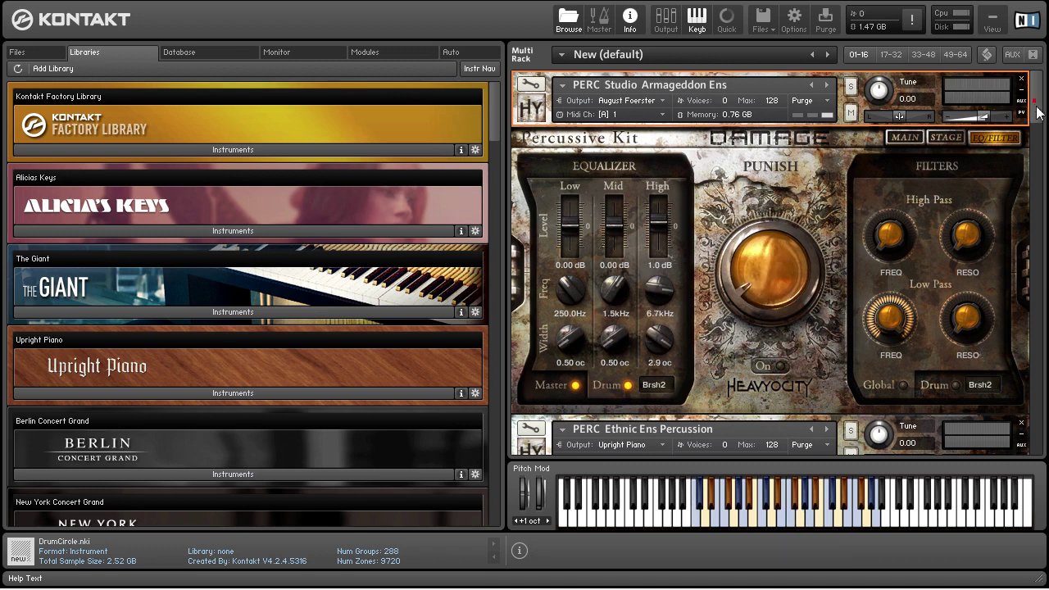
# Browse the Damage library's Percussive Kits, viewing the patches in the 01 Epic Organic Drums and 02 Ethnic Drums folders
pyautogui.moveTo(1033, 101); pyautogui.dragTo(1022, 51)
pyautogui.moveTo(495, 156); pyautogui.dragTo(470, 351)
pyautogui.click(203, 303)
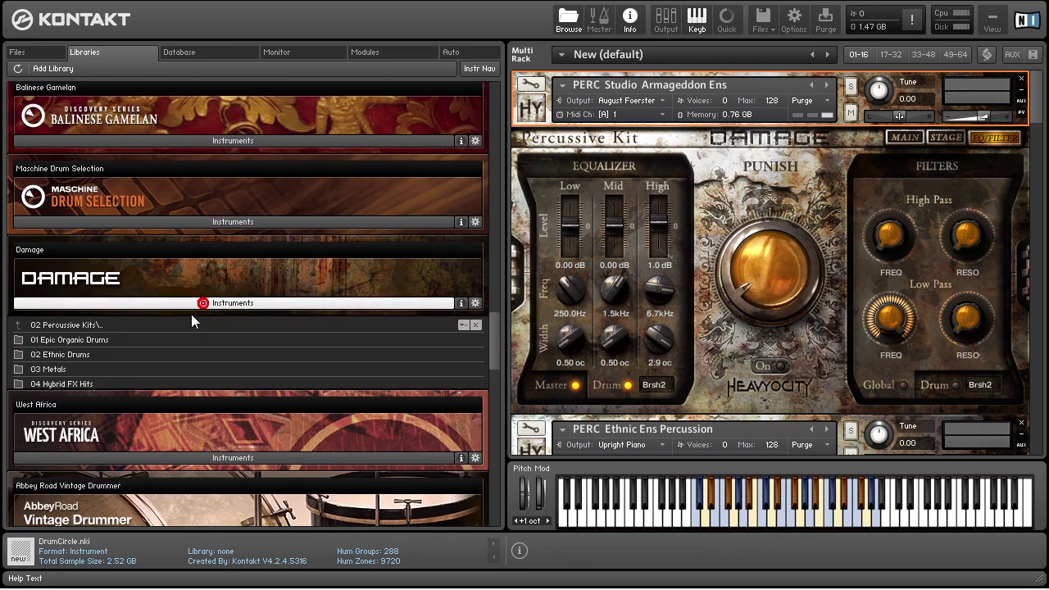
pyautogui.click(86, 338)
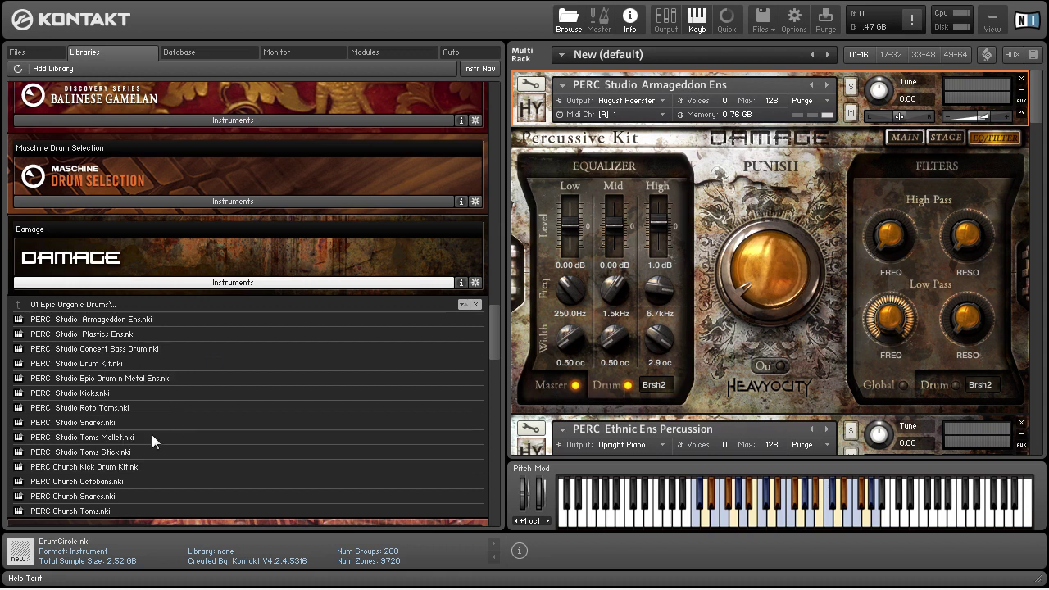
pyautogui.click(96, 306)
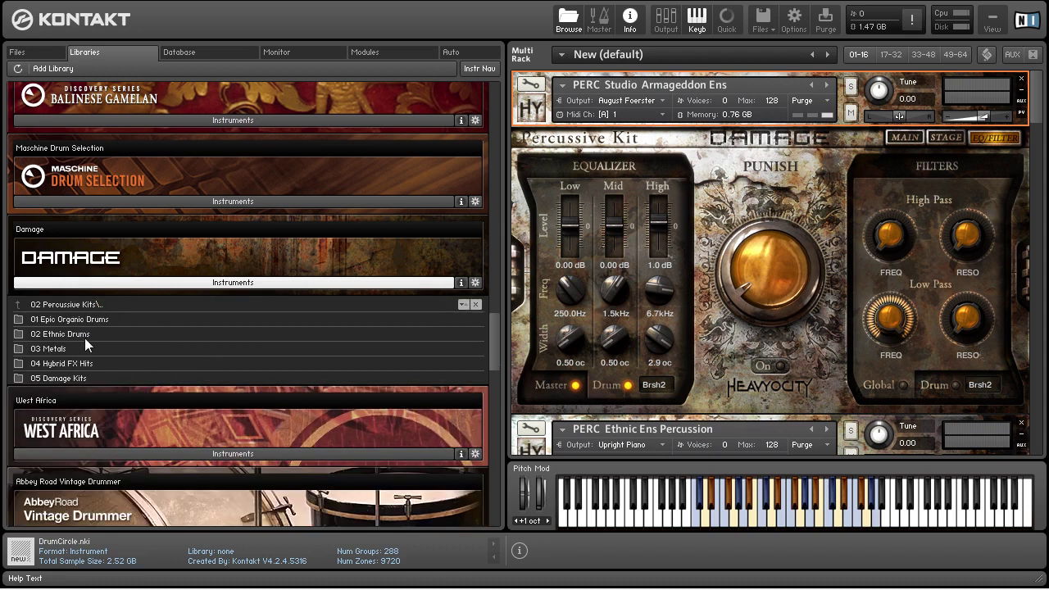
pyautogui.click(84, 339)
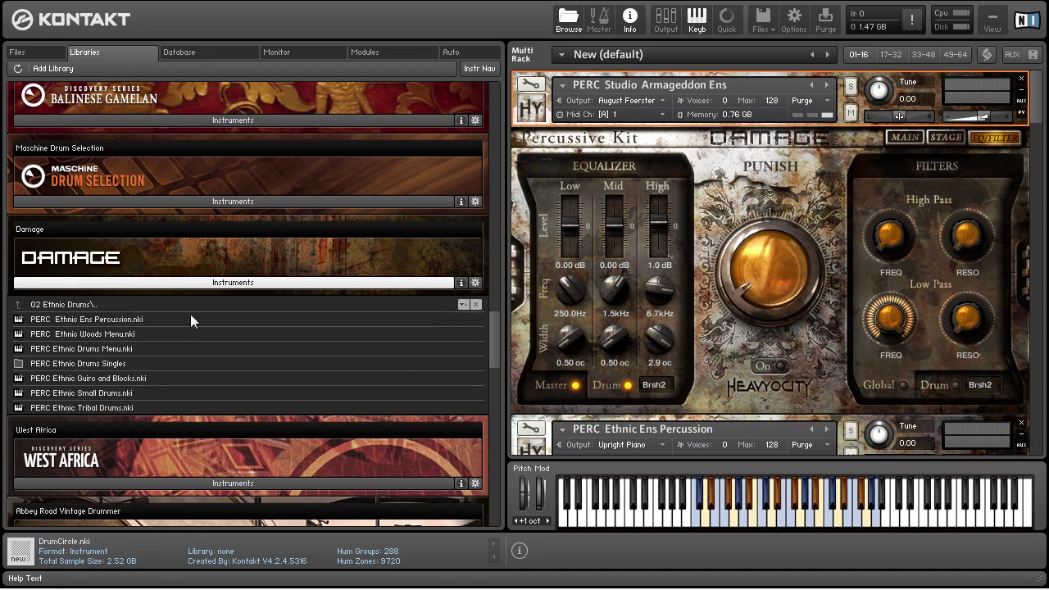
# View the patches in the Damage library's 03 Metals, 04 Hybrid FX Hits and 05 Damage Kits folders
pyautogui.click(116, 303)
pyautogui.click(104, 348)
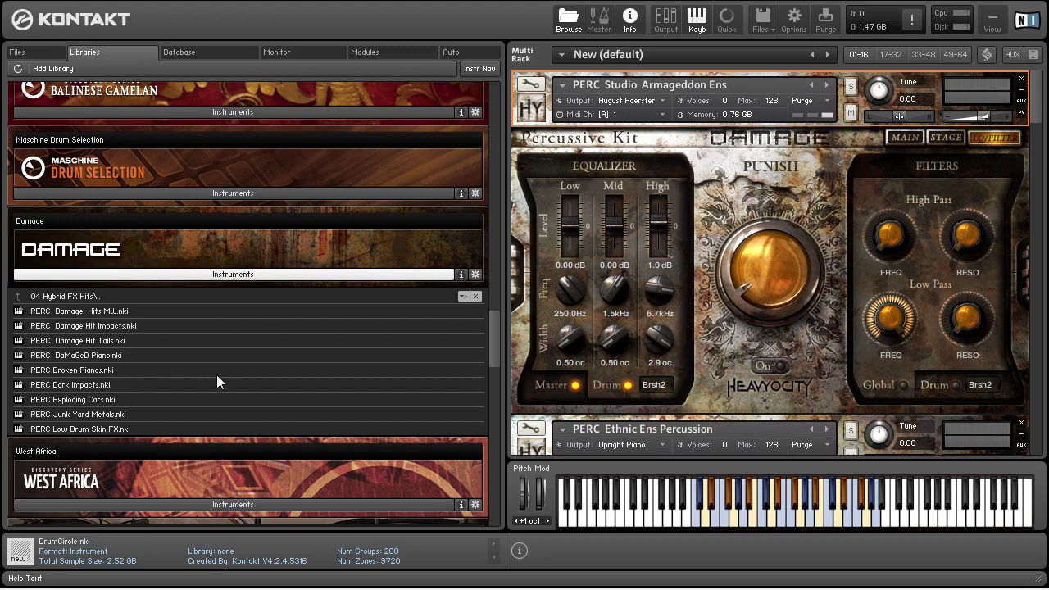
pyautogui.click(100, 295)
pyautogui.click(82, 370)
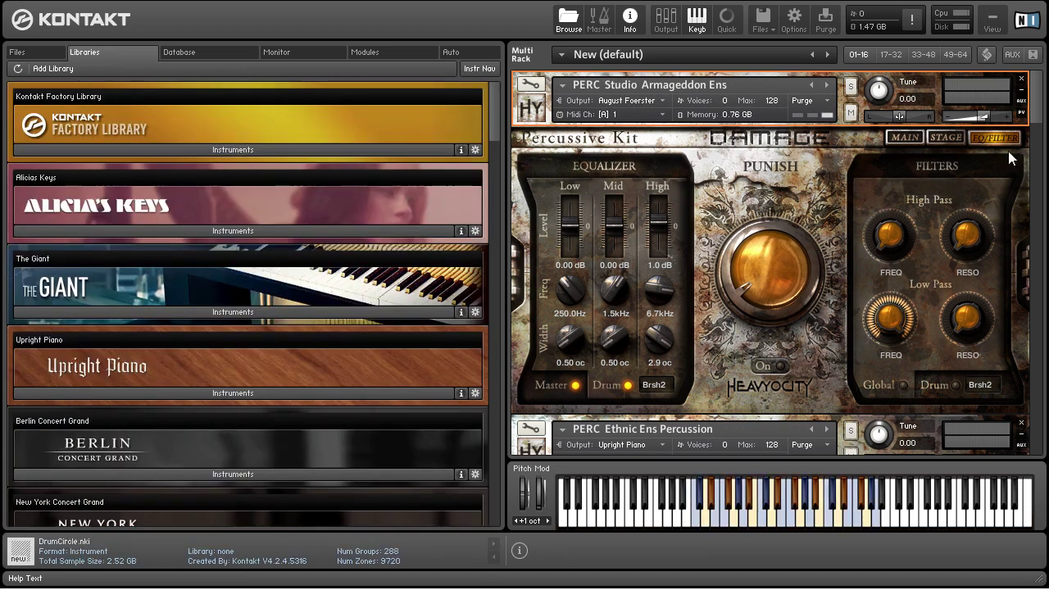
# Select the PERC Hybrid Dirty Sin Kit in the rack and show its main page with the amp sequencer
pyautogui.moveTo(1034, 115); pyautogui.dragTo(1037, 245)
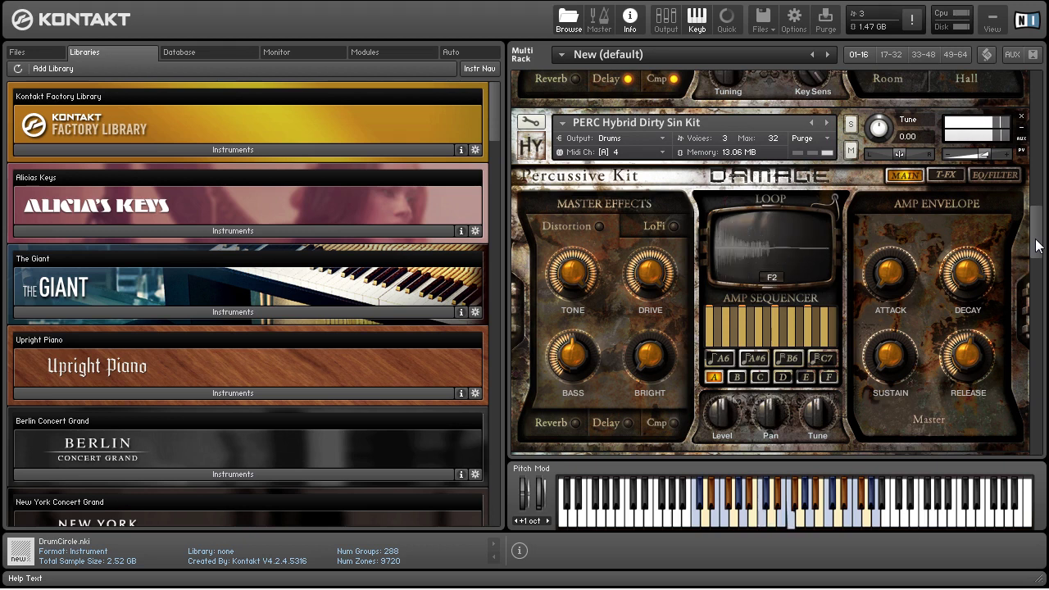
pyautogui.click(550, 160)
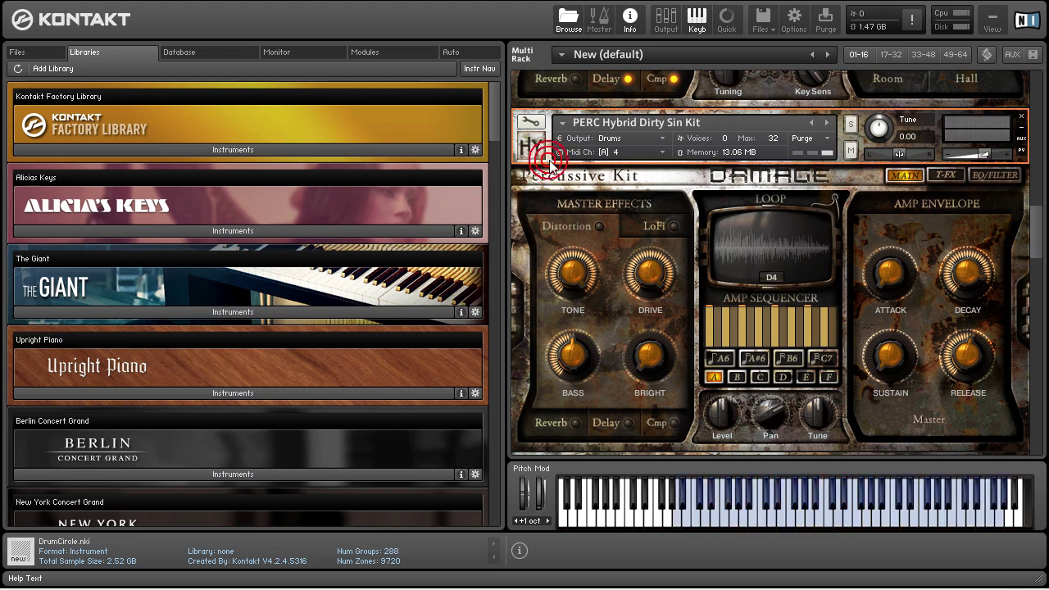
pyautogui.scroll(1, 870, 329)
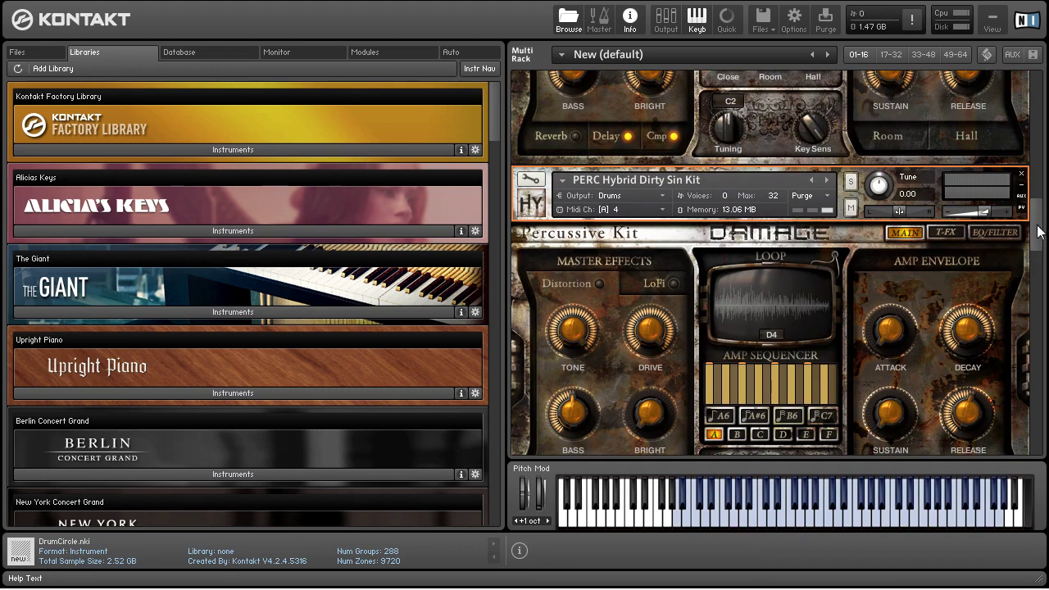
pyautogui.moveTo(1038, 229)
pyautogui.mouseDown()
pyautogui.moveTo(1040, 256)
pyautogui.moveTo(1038, 239)
pyautogui.mouseUp()
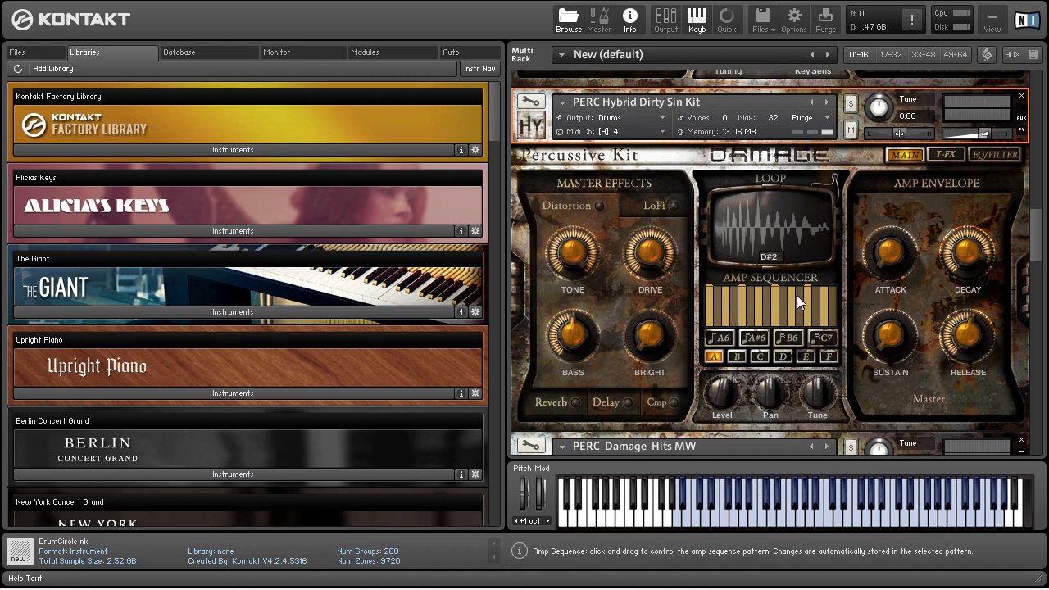
# Audition the Hybrid Dirty Sin Kit's trigger effects on its T-FX page, including Phaser and Filter Env., then show its EQ/Filter page
pyautogui.click(945, 154)
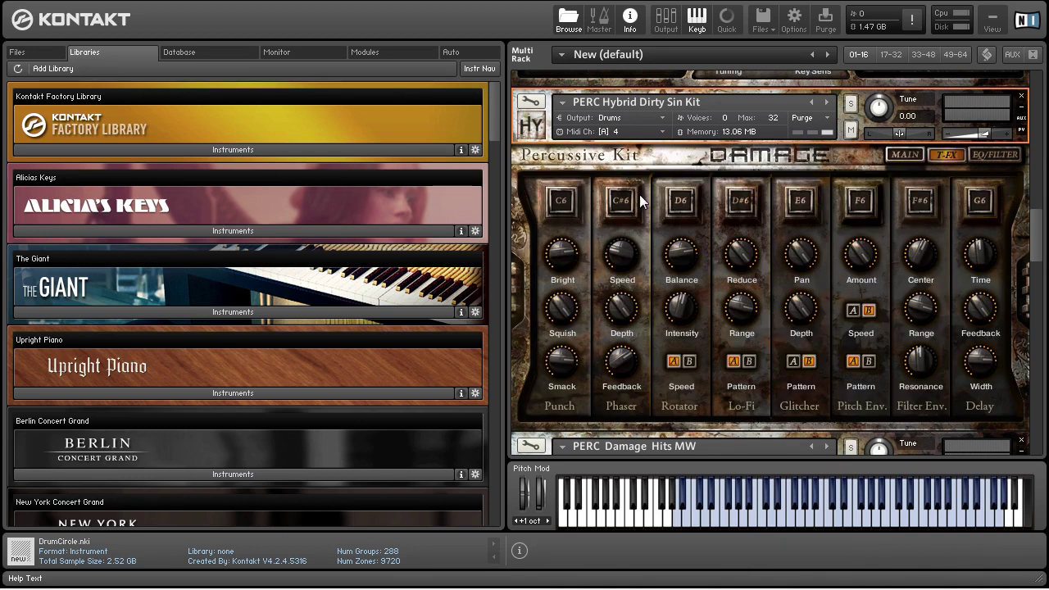
pyautogui.click(562, 202)
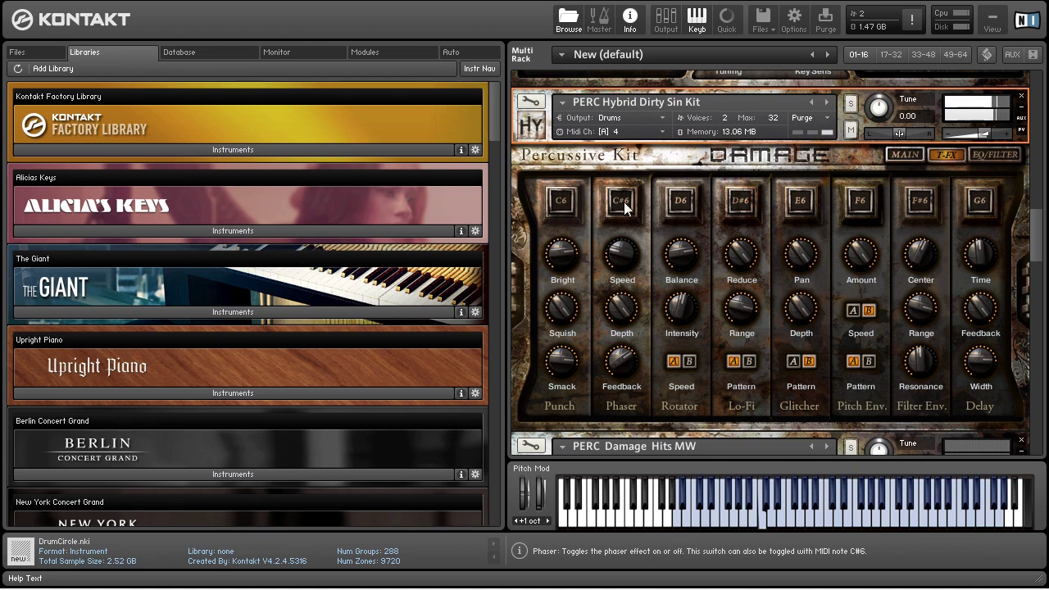
pyautogui.click(624, 204)
pyautogui.click(626, 205)
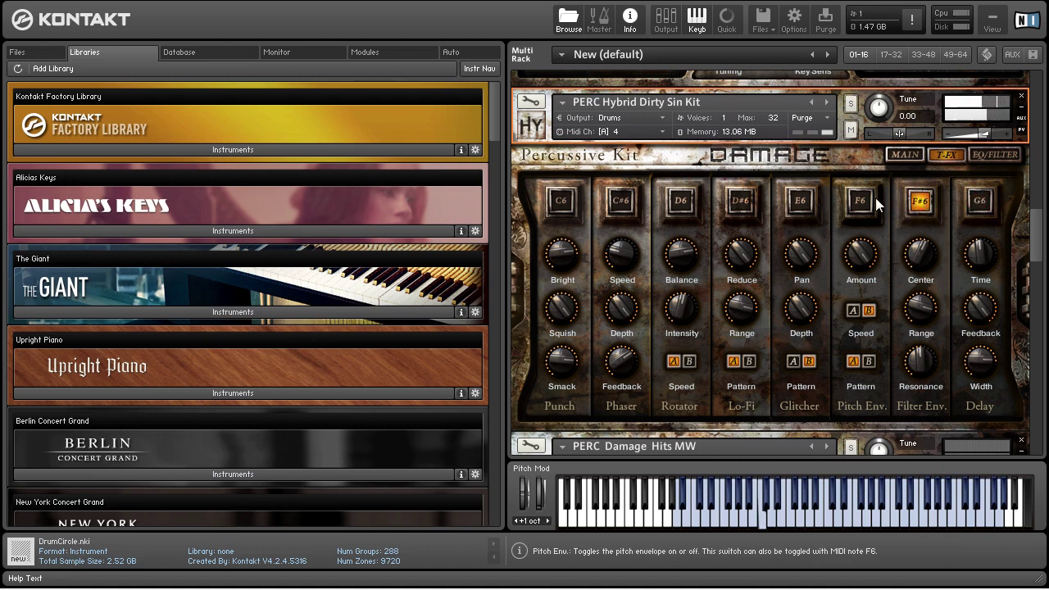
pyautogui.click(917, 202)
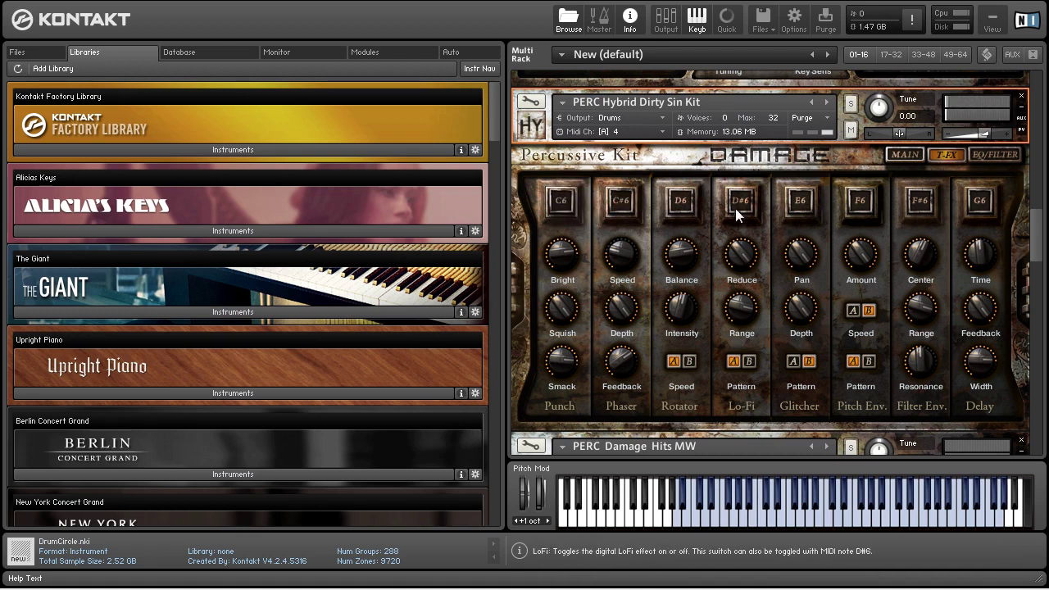
pyautogui.click(995, 161)
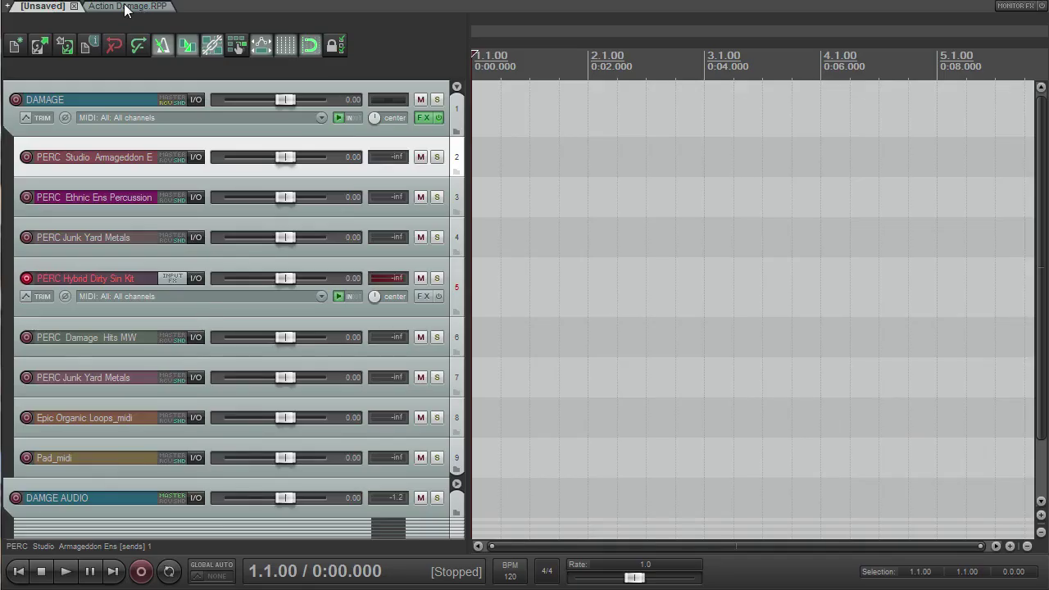
# Switch to REAPER's Action Damage.RPP project and look over the MIDI tracks in the Basic 8 PLUGIN folder
pyautogui.click(124, 7)
pyautogui.click(380, 169)
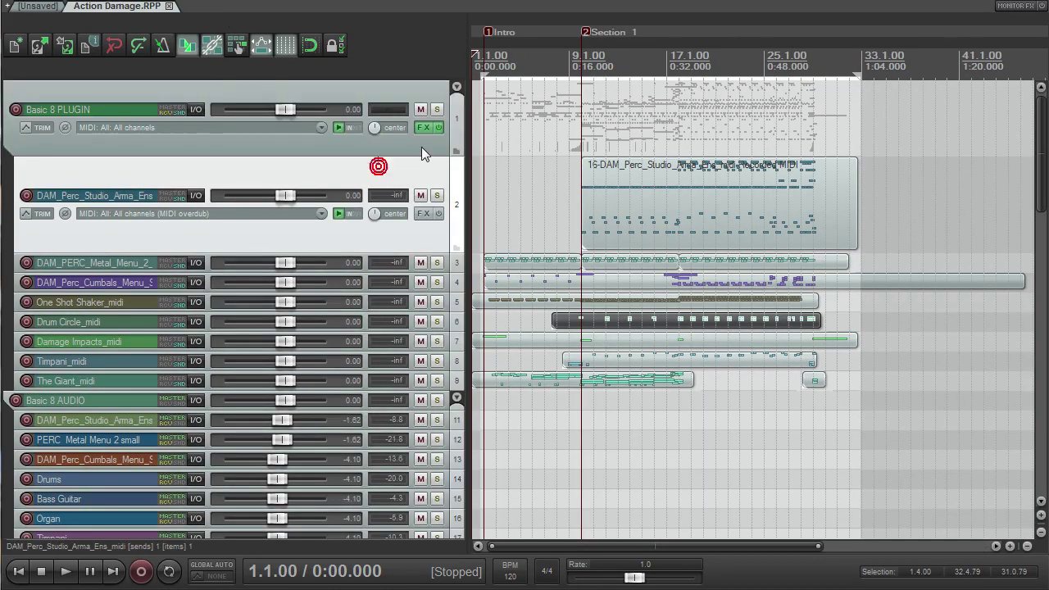
pyautogui.scroll(-3, 403, 160)
pyautogui.scroll(3, 410, 171)
pyautogui.scroll(1, 411, 171)
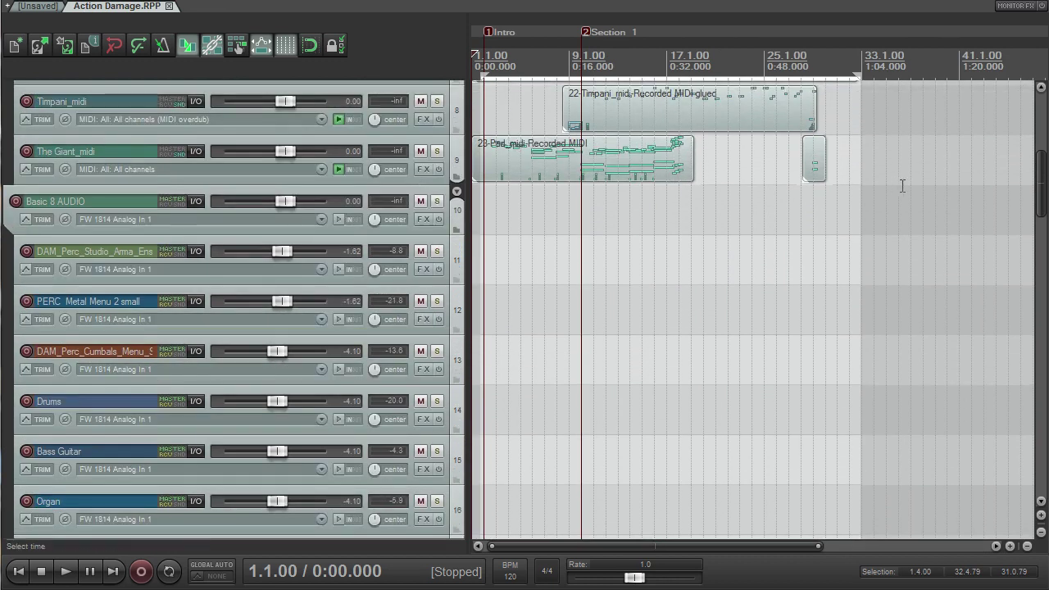
pyautogui.moveTo(1039, 185); pyautogui.dragTo(1037, 109)
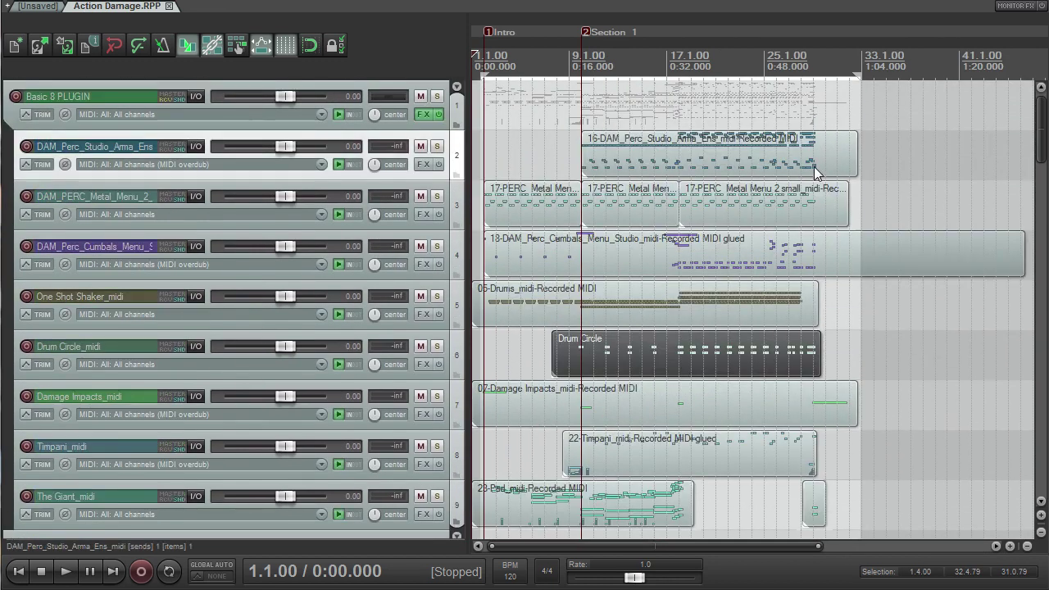
pyautogui.scroll(6, 814, 166)
pyautogui.scroll(-6, 555, 202)
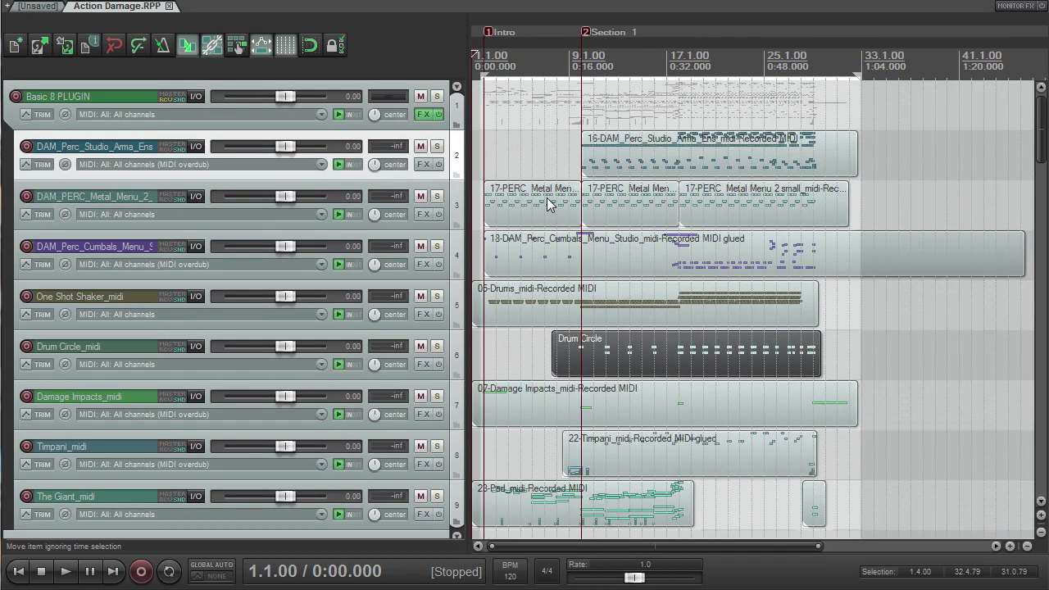
pyautogui.scroll(3, 544, 187)
pyautogui.scroll(-3, 544, 192)
pyautogui.scroll(-3, 615, 218)
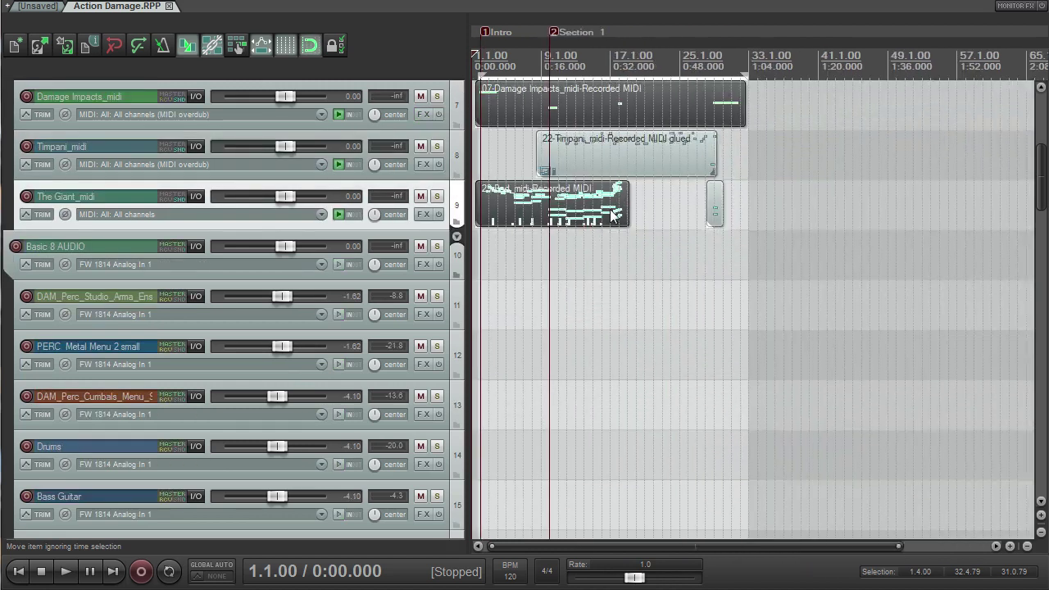
# Collapse the Basic 8 AUDIO folder track to reveal the Cinematic Strings PLUGIN tracks below it
pyautogui.scroll(2, 614, 218)
pyautogui.scroll(-2, 614, 218)
pyautogui.scroll(-3, 689, 235)
pyautogui.scroll(3, 688, 229)
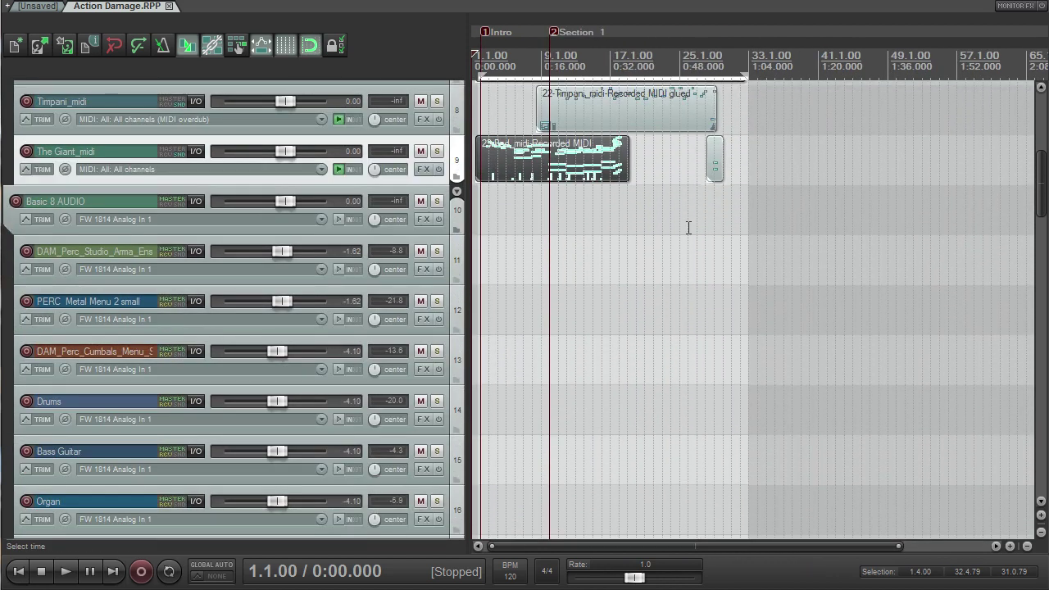
pyautogui.scroll(3, 688, 227)
pyautogui.scroll(-5, 688, 227)
pyautogui.moveTo(1039, 203); pyautogui.dragTo(1039, 194)
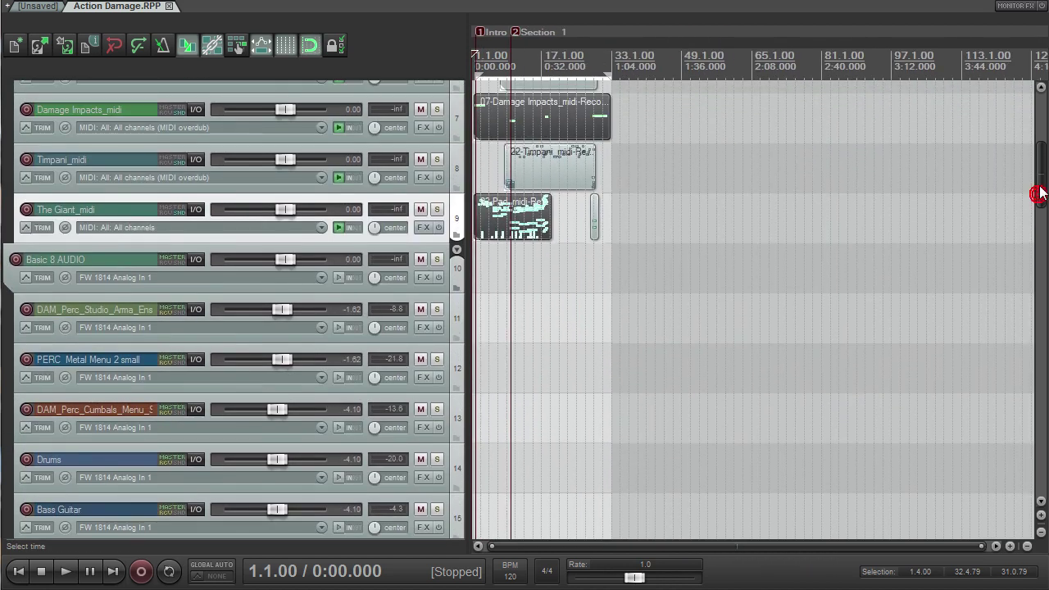
pyautogui.click(456, 249)
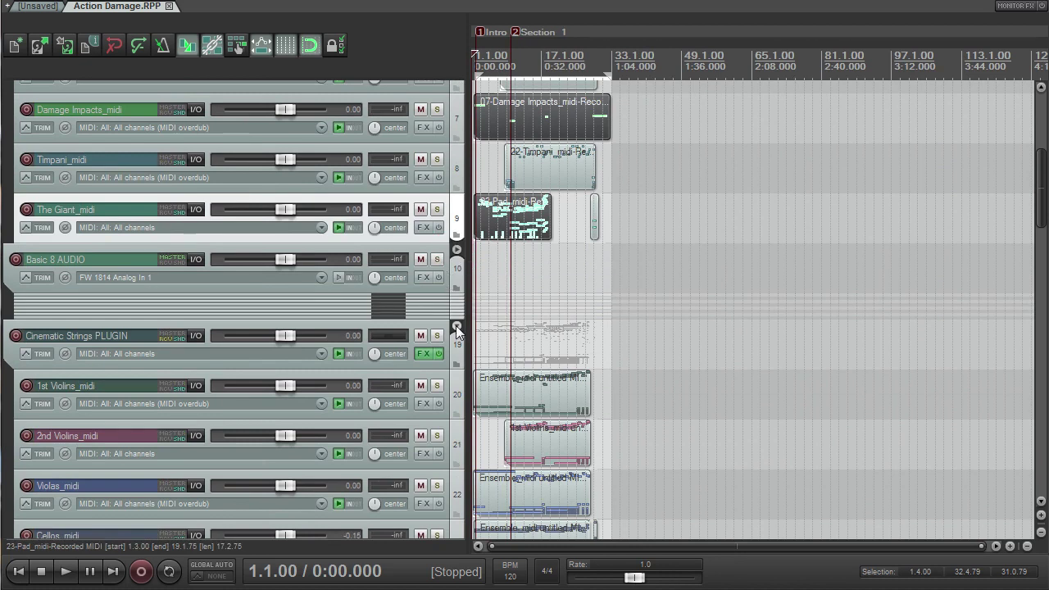
pyautogui.scroll(-5, 1029, 274)
pyautogui.scroll(10, 1024, 246)
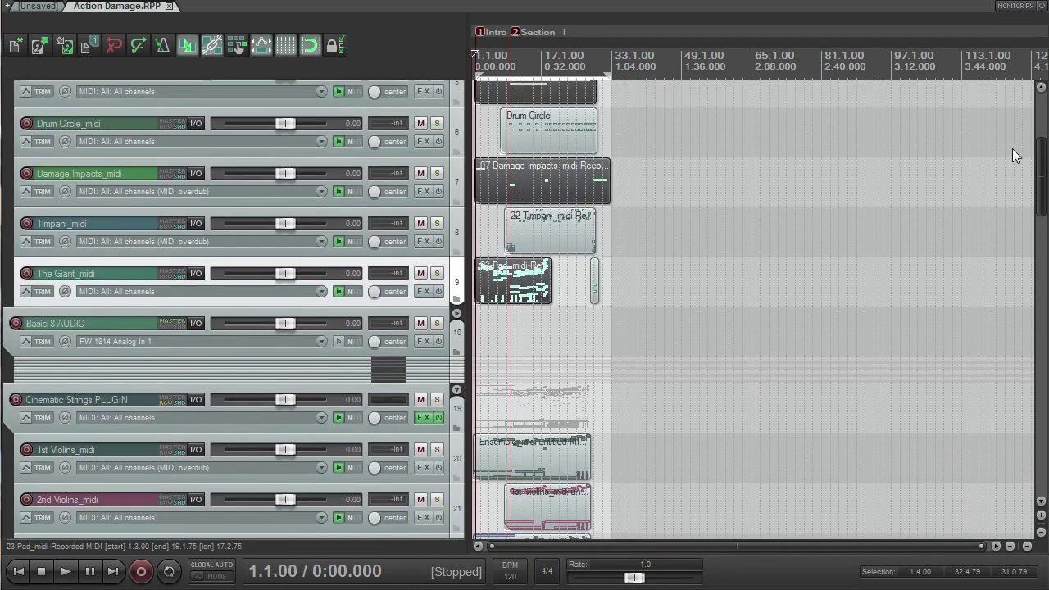
# Place the edit cursor at the Intro of the arrangement, at 1.4.00, and start playback
pyautogui.scroll(8, 621, 200)
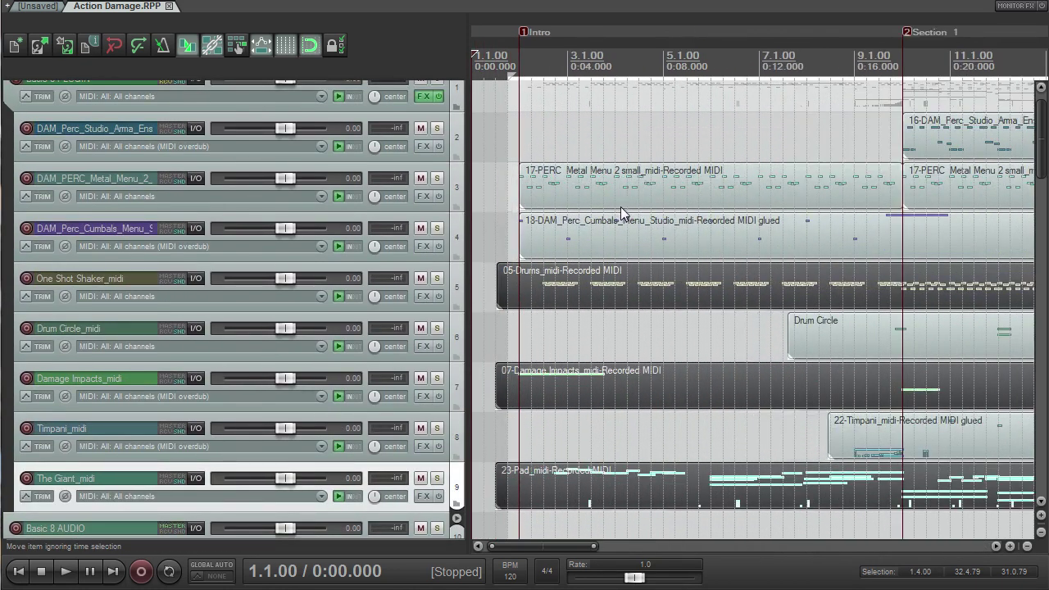
pyautogui.scroll(-4, 627, 225)
pyautogui.scroll(6, 590, 205)
pyautogui.scroll(-6, 575, 197)
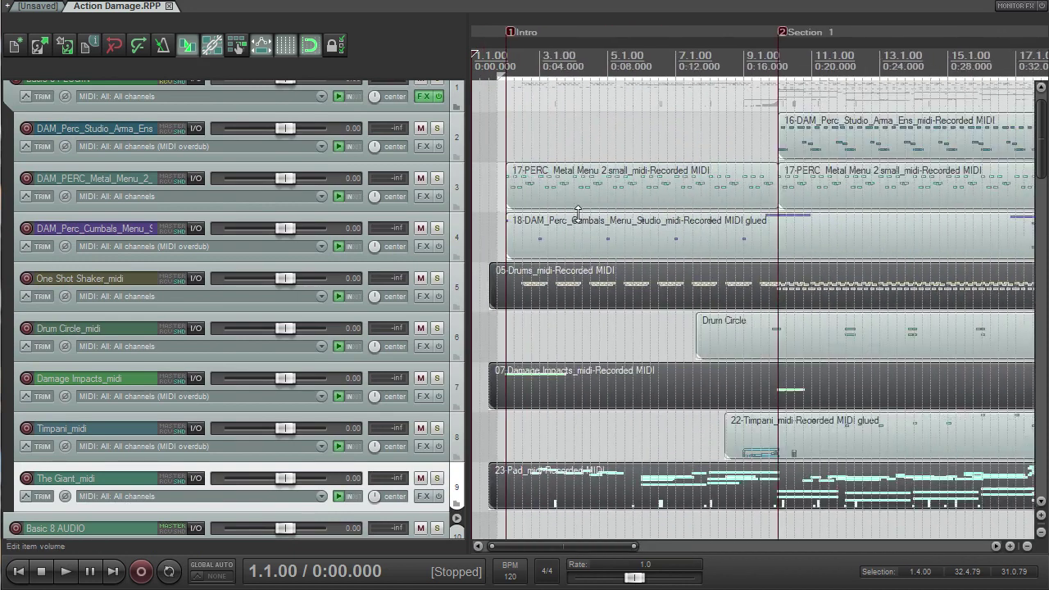
pyautogui.click(483, 147)
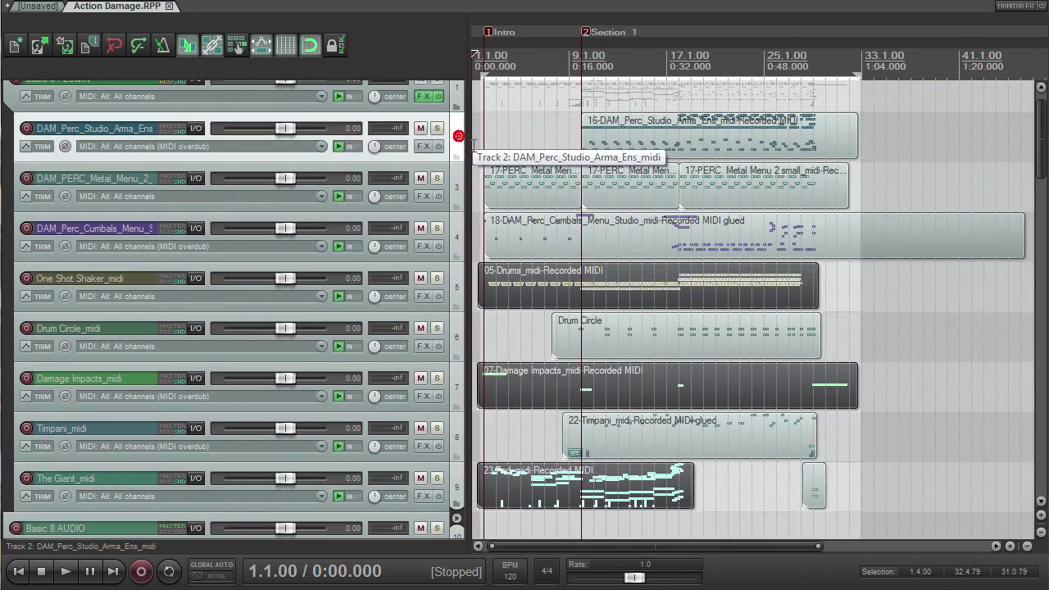
pyautogui.scroll(-3, 590, 160)
pyautogui.scroll(8, 697, 147)
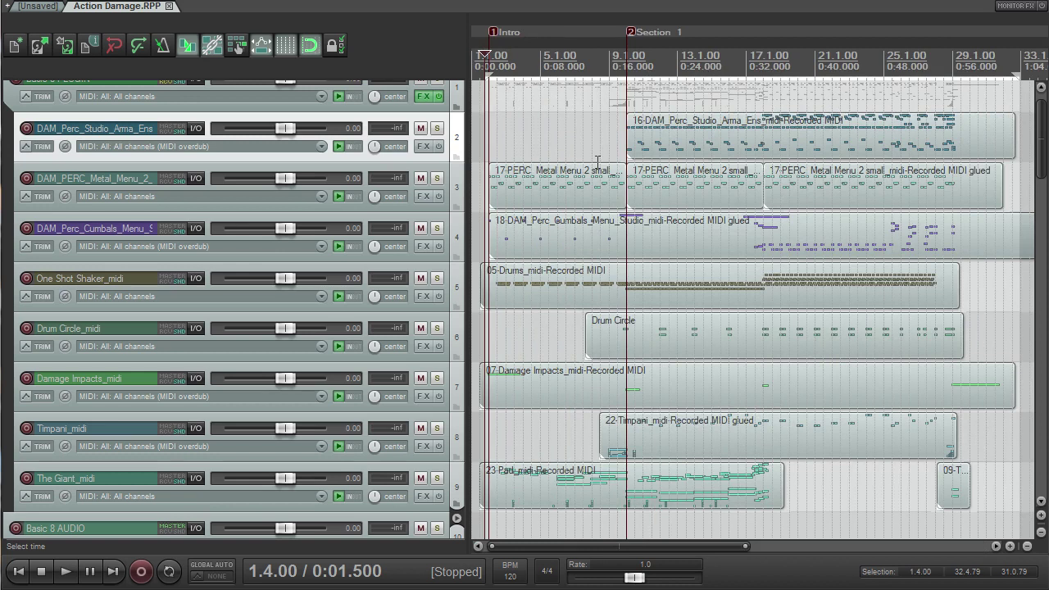
pyautogui.press('space')
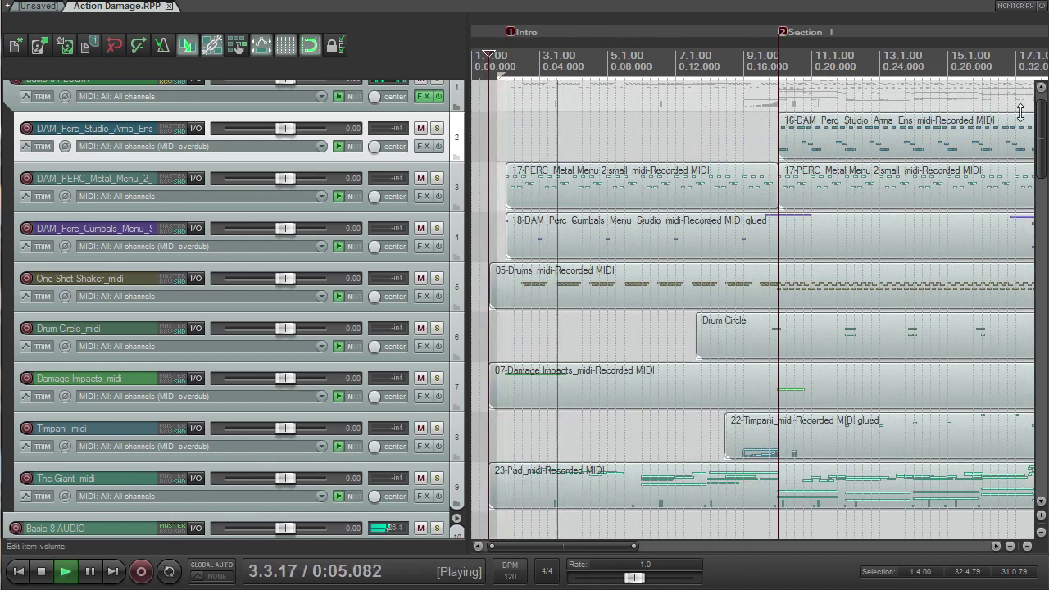
# Fit the arrangement in view during playback and narrow the track control area to widen the timeline
pyautogui.moveTo(1039, 117)
pyautogui.mouseDown()
pyautogui.moveTo(1045, 148)
pyautogui.moveTo(1040, 123)
pyautogui.mouseUp()
pyautogui.scroll(-5, 943, 216)
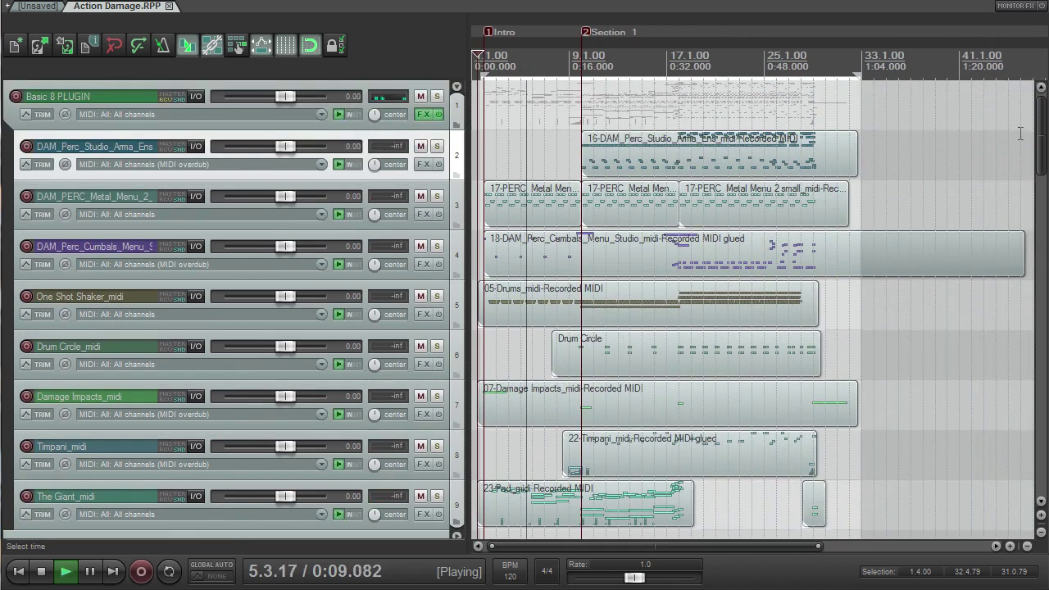
pyautogui.scroll(3, 913, 201)
pyautogui.scroll(-1, 914, 201)
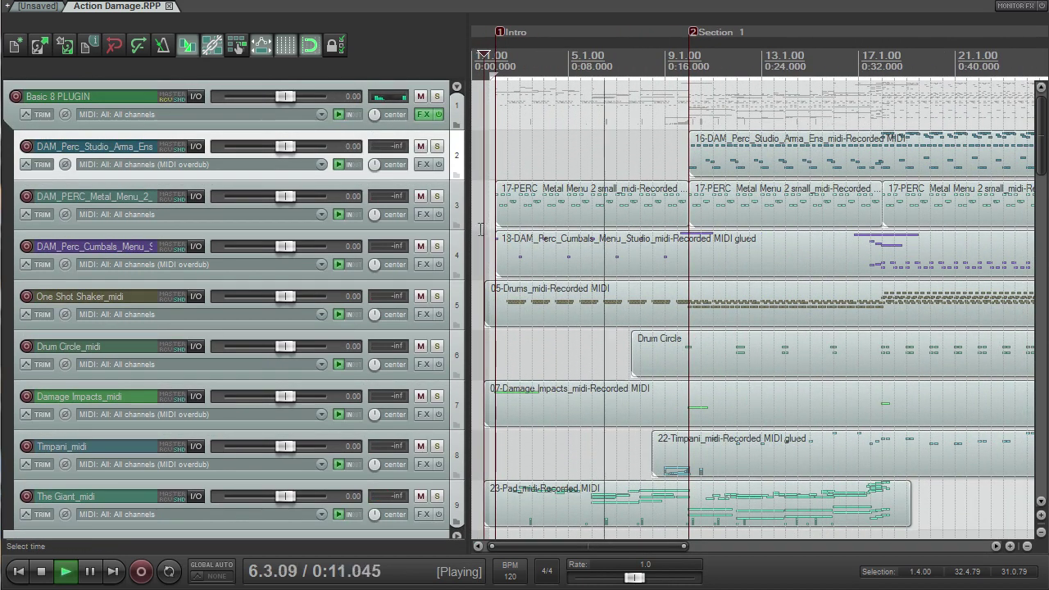
pyautogui.moveTo(467, 227); pyautogui.dragTo(244, 246)
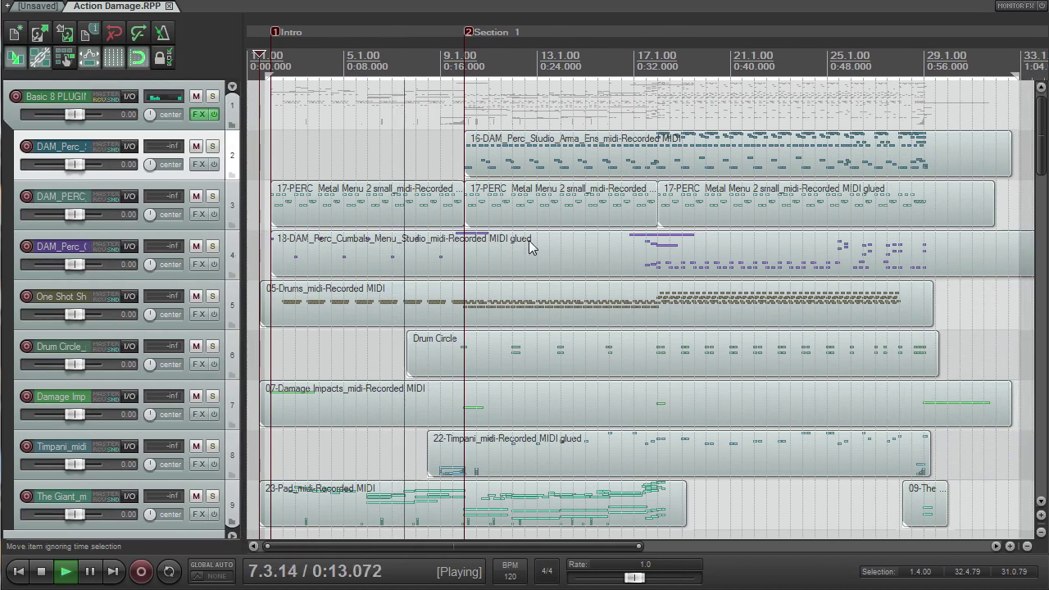
# Increase the track height and follow playback through the percussion tracks, extending the visible timeline beyond bar 49
pyautogui.scroll(1, 702, 244)
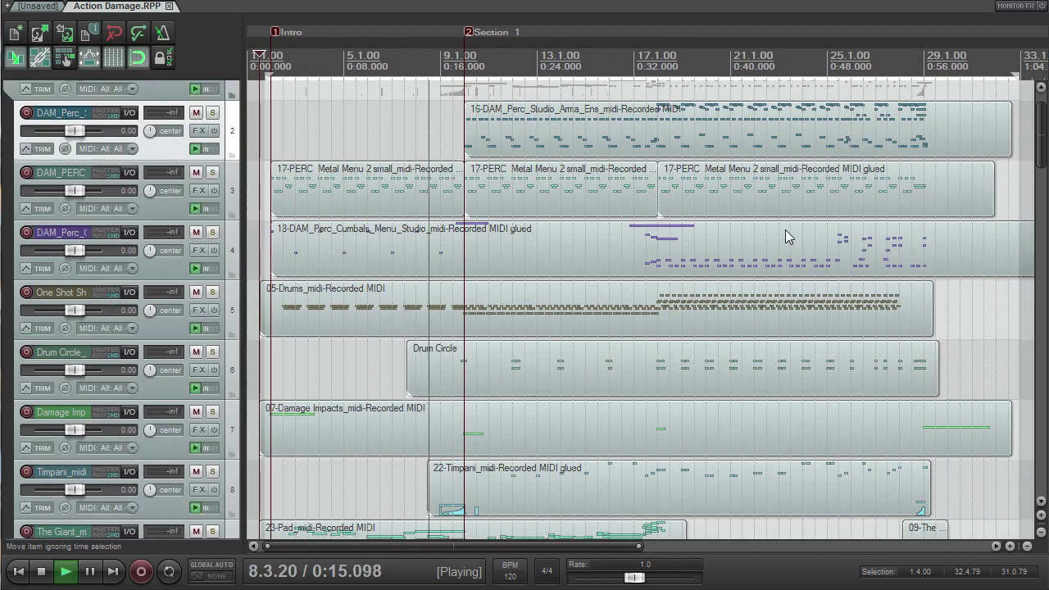
pyautogui.moveTo(1040, 130); pyautogui.dragTo(1043, 133)
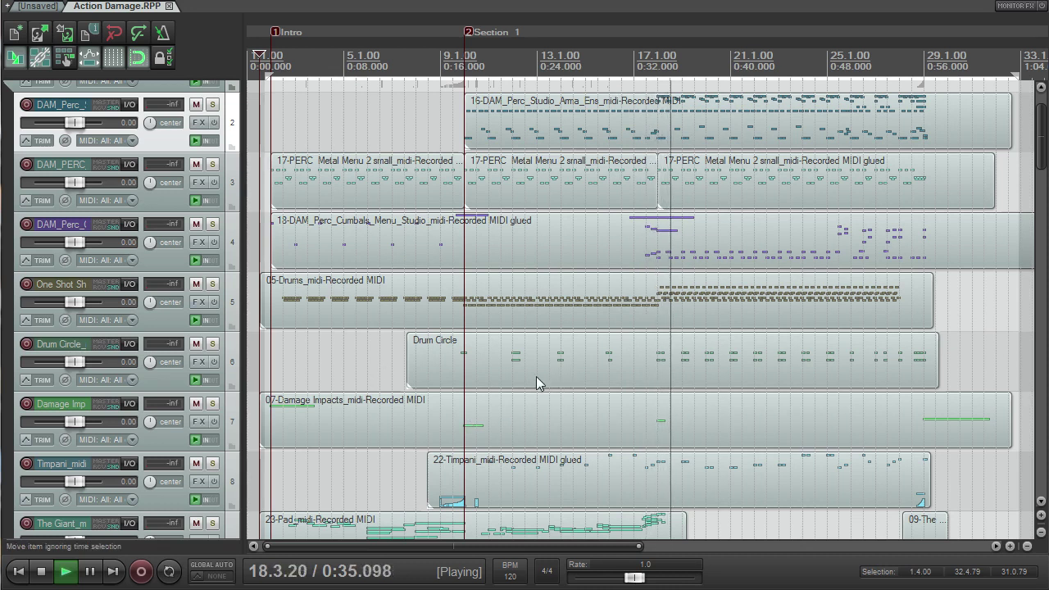
pyautogui.moveTo(1033, 144); pyautogui.dragTo(995, 153)
pyautogui.scroll(2, 991, 160)
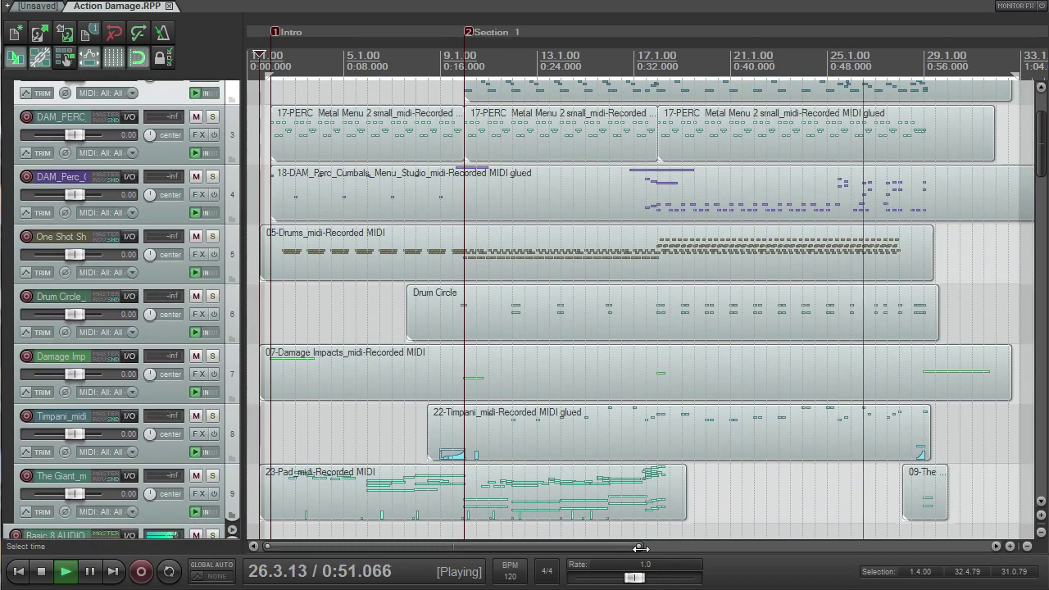
pyautogui.moveTo(639, 546); pyautogui.dragTo(821, 556)
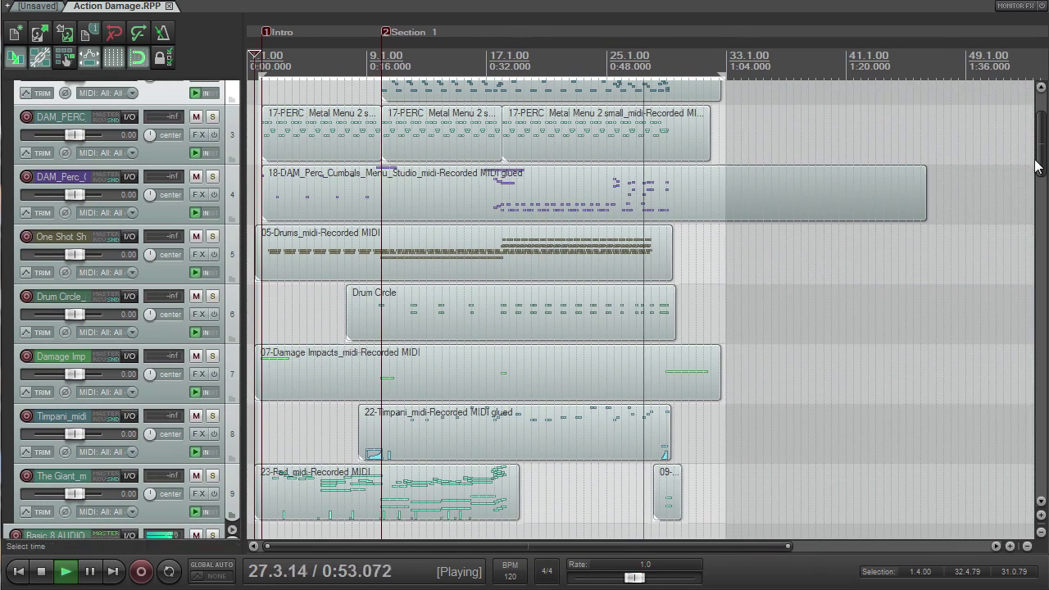
pyautogui.scroll(-2, 1042, 157)
pyautogui.scroll(2, 1042, 155)
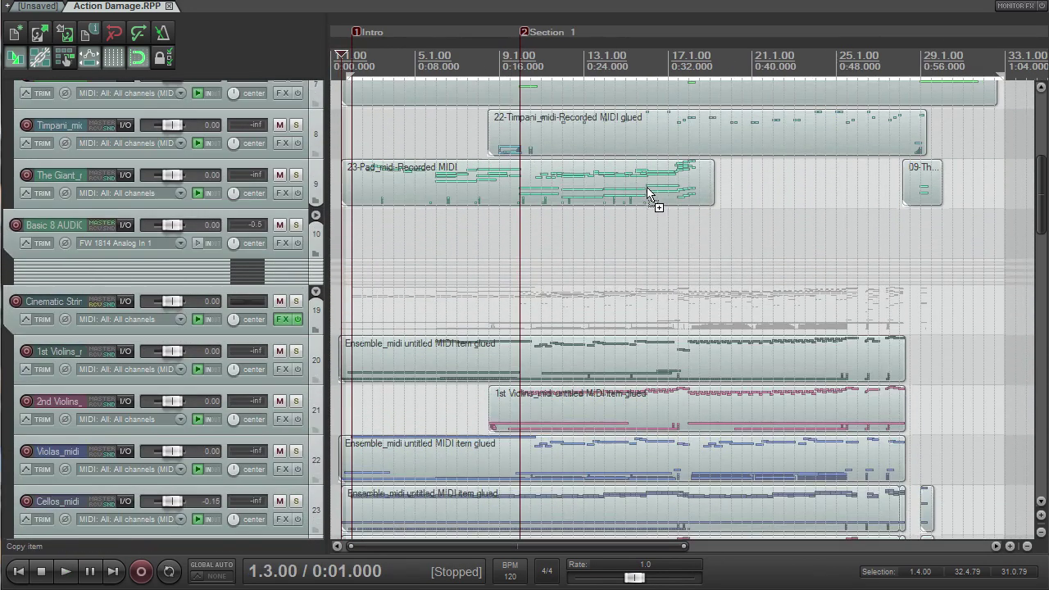
# Open Kontakt on the Basic 8 PLUGIN folder track and expand all instruments in its multi rack
pyautogui.scroll(5, 1033, 115)
pyautogui.scroll(3, 604, 168)
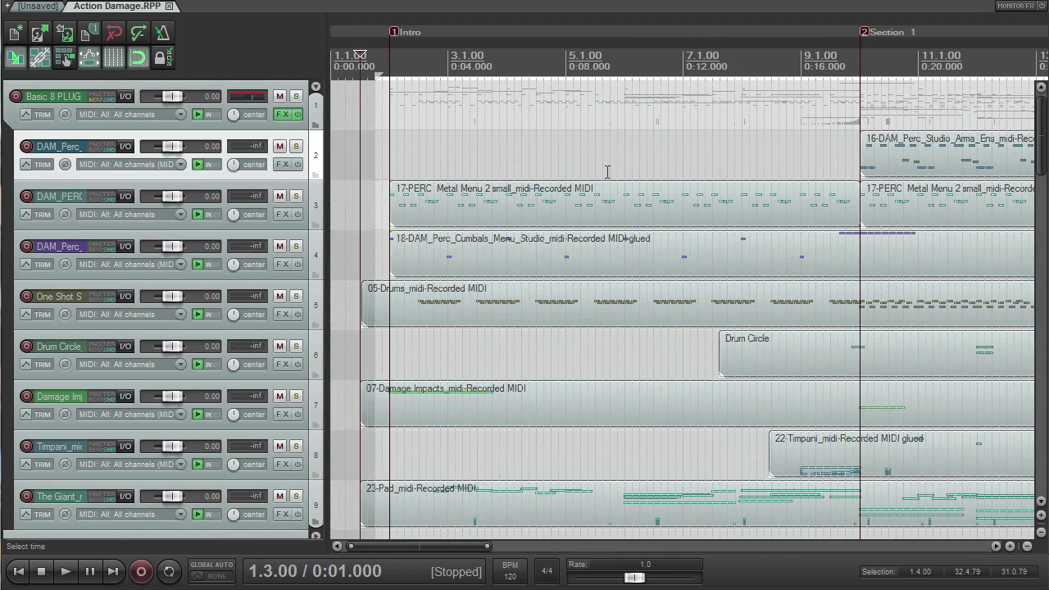
pyautogui.scroll(-3, 598, 172)
pyautogui.scroll(3, 582, 173)
pyautogui.scroll(-3, 582, 173)
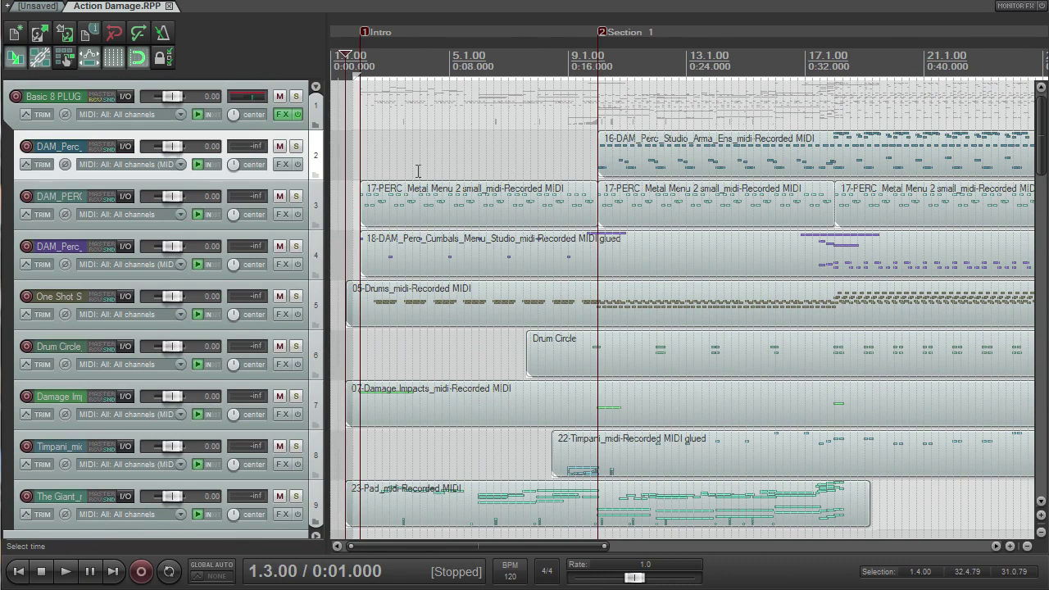
pyautogui.scroll(-2, 521, 168)
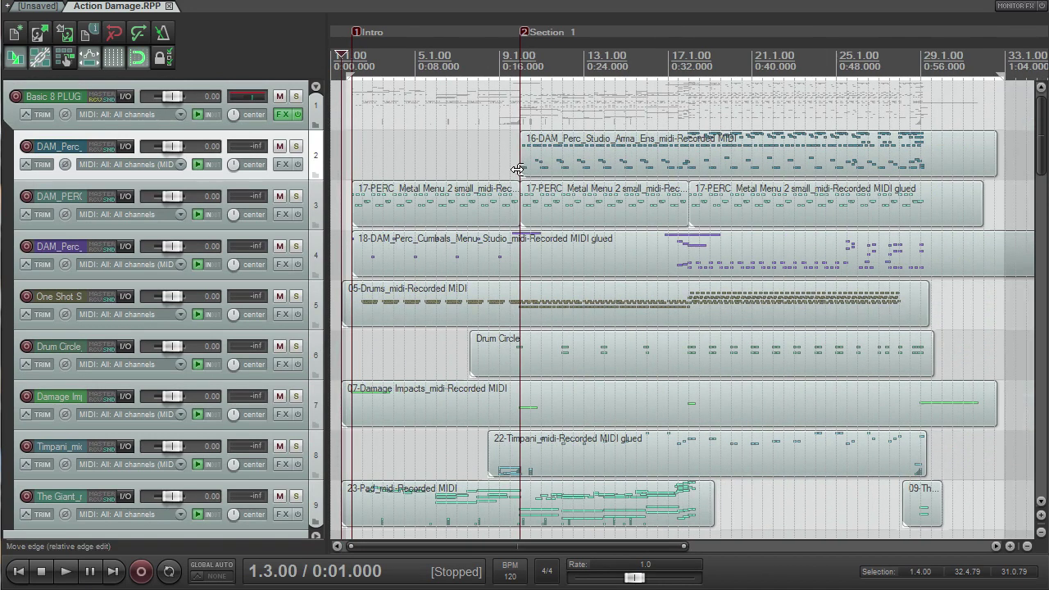
pyautogui.click(281, 119)
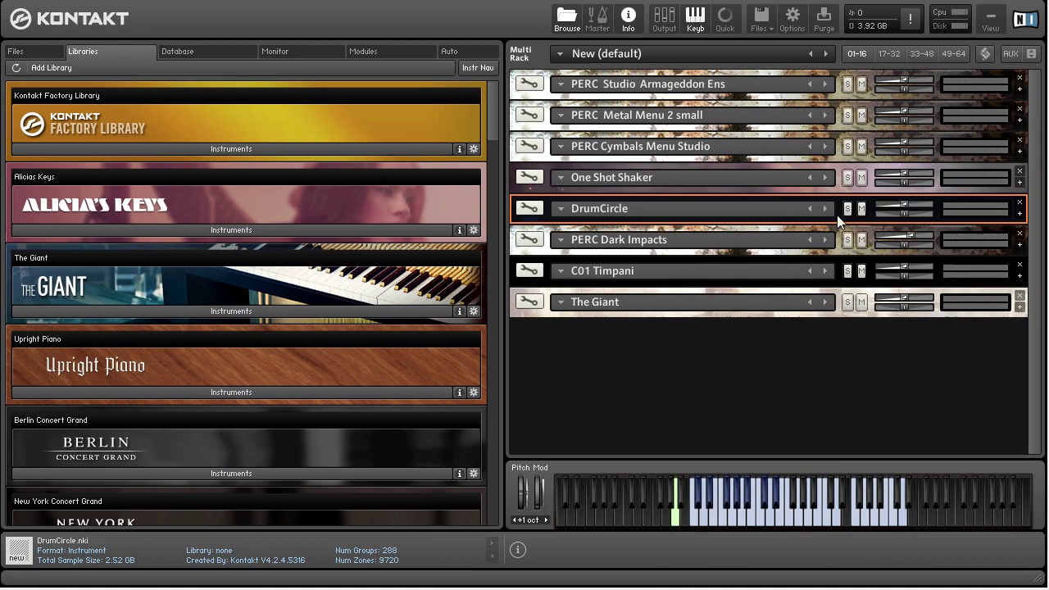
pyautogui.click(1031, 57)
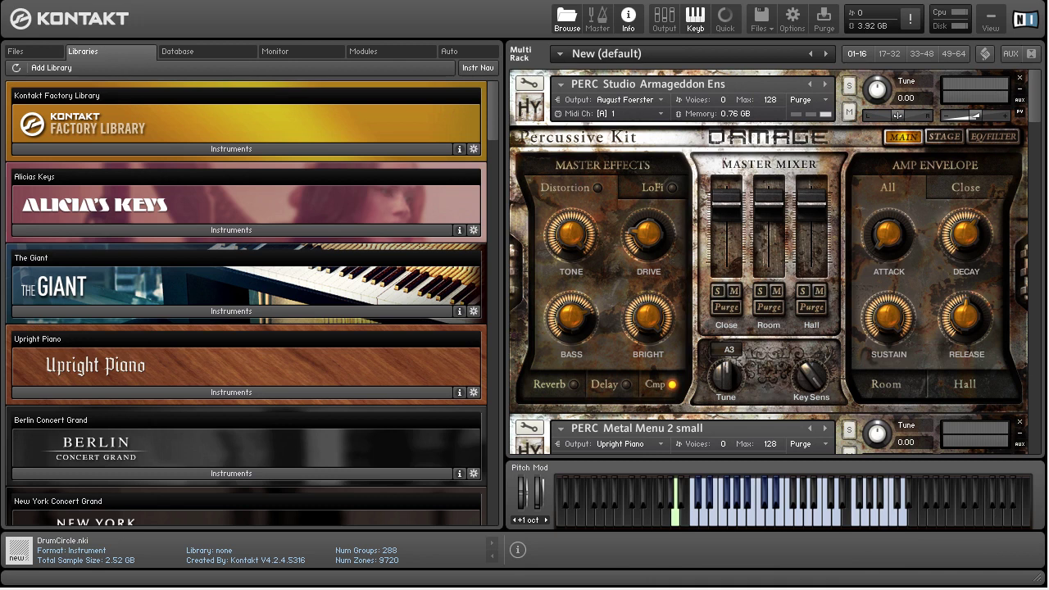
# Look through the Damage percussion kits, One Shot Shaker and DrumCircle in the rack, including DrumCircle's Mixer and Main pages
pyautogui.scroll(-5, 647, 164)
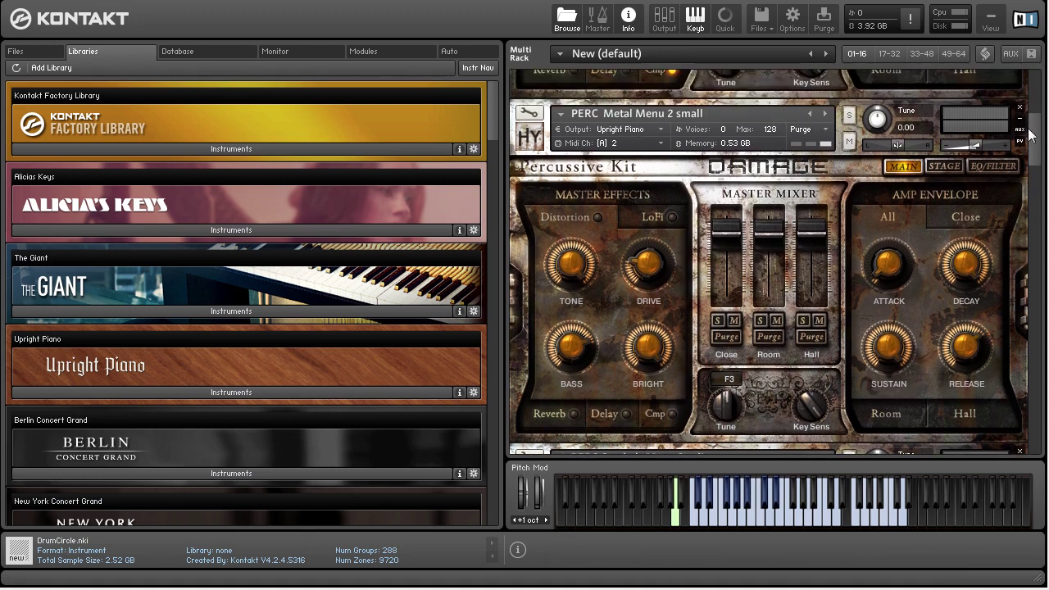
pyautogui.moveTo(1036, 138); pyautogui.dragTo(1041, 189)
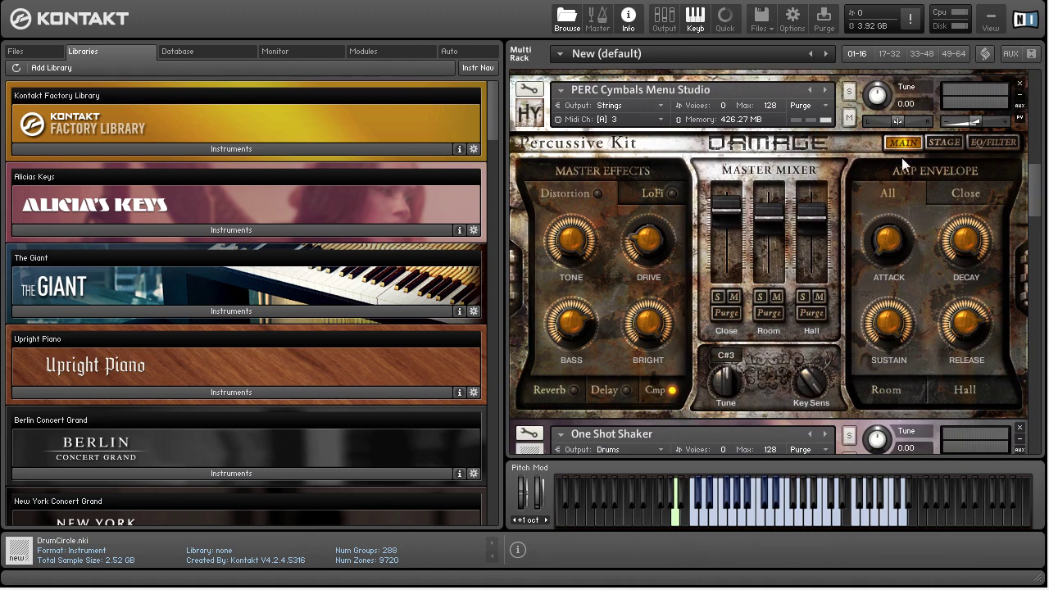
pyautogui.scroll(-10, 901, 157)
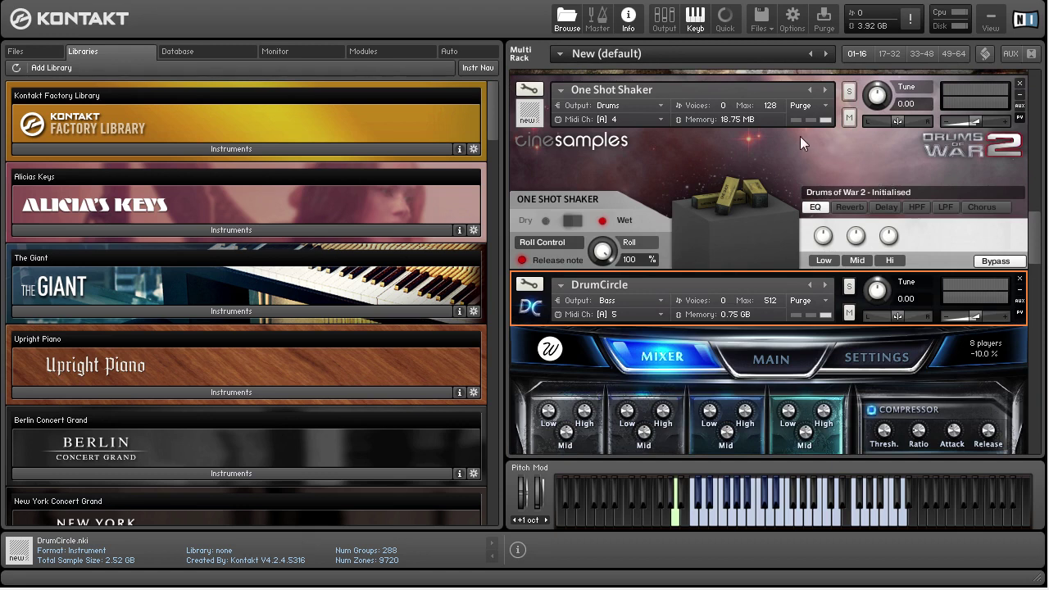
pyautogui.moveTo(1039, 237); pyautogui.dragTo(1044, 261)
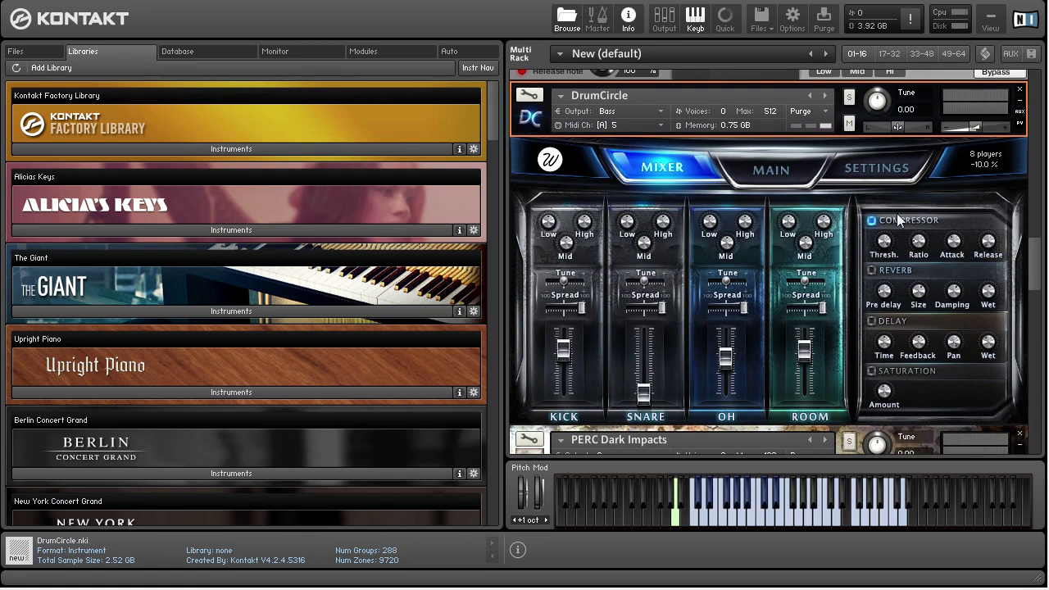
pyautogui.moveTo(1039, 269); pyautogui.dragTo(1040, 259)
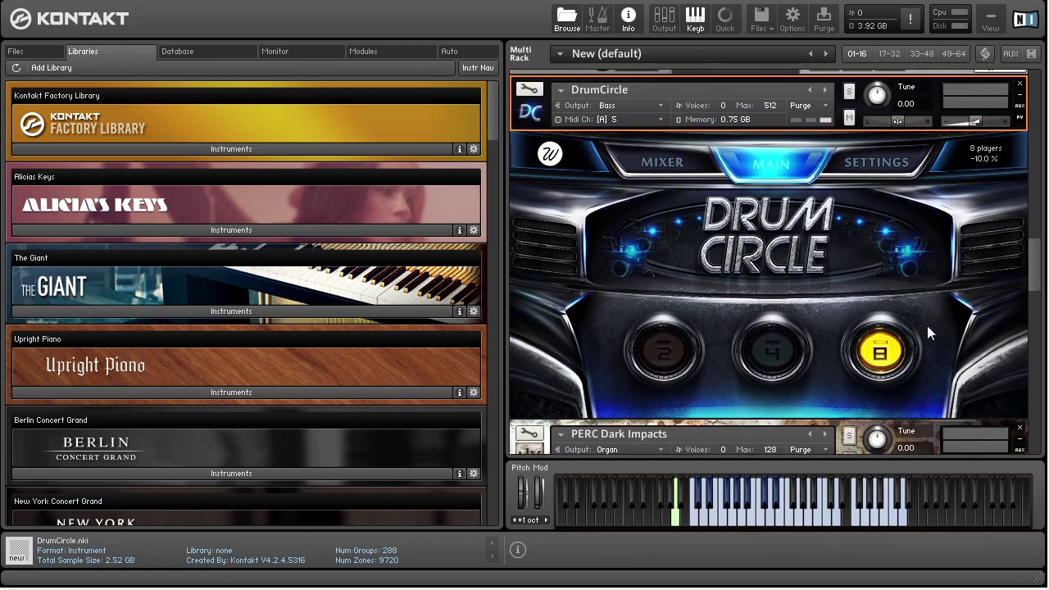
pyautogui.moveTo(1035, 252)
pyautogui.mouseDown()
pyautogui.moveTo(1036, 269)
pyautogui.moveTo(1034, 248)
pyautogui.mouseUp()
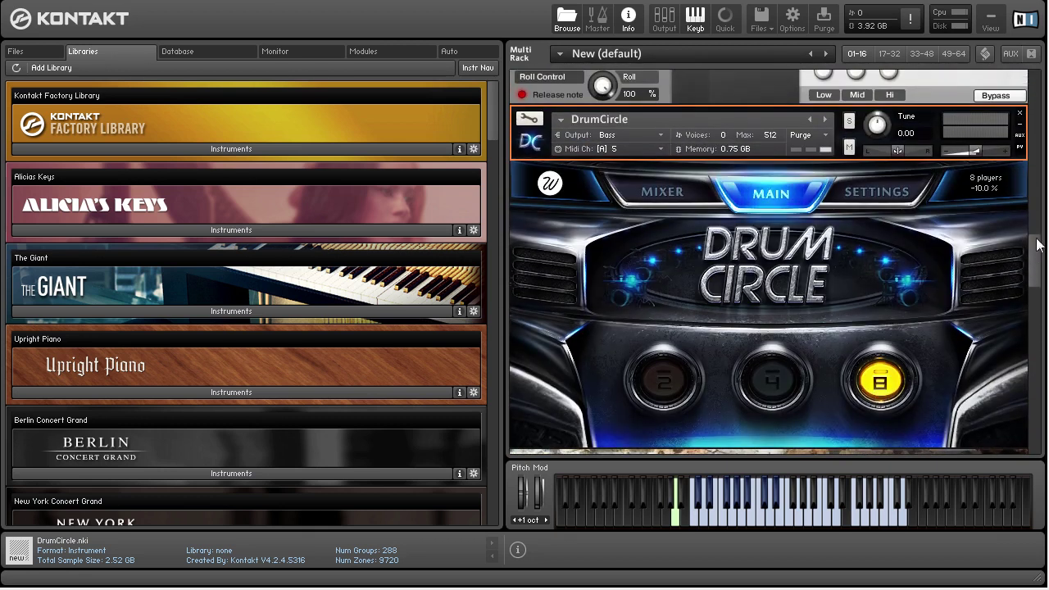
# Look over PERC Dark Impacts, C01 Timpani and The Giant in the rack, and return to the REAPER arrangement
pyautogui.scroll(-5, 1037, 256)
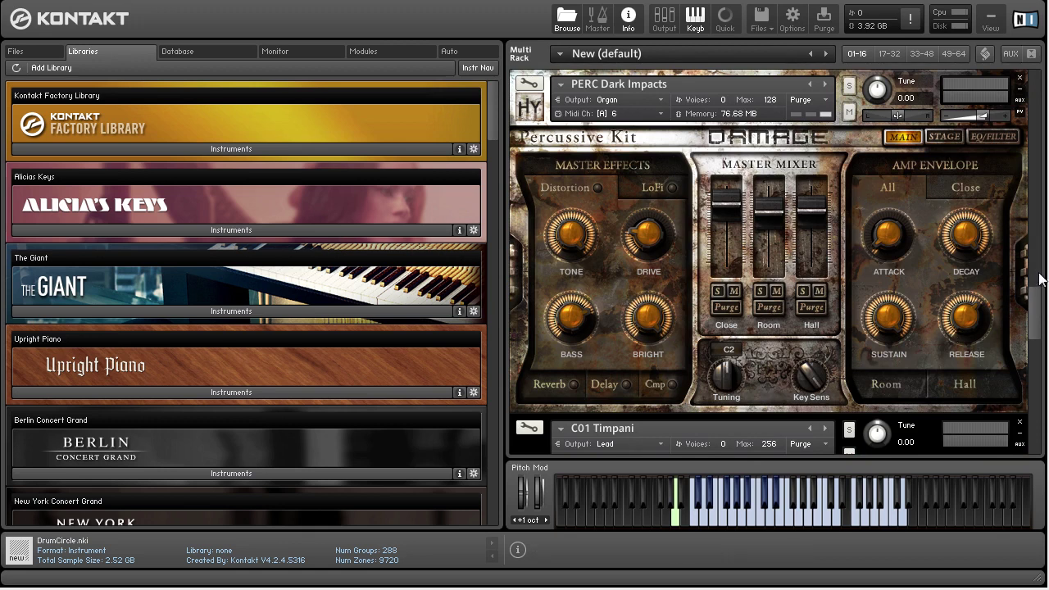
pyautogui.moveTo(1037, 302); pyautogui.dragTo(1046, 386)
pyautogui.scroll(-3, 1028, 326)
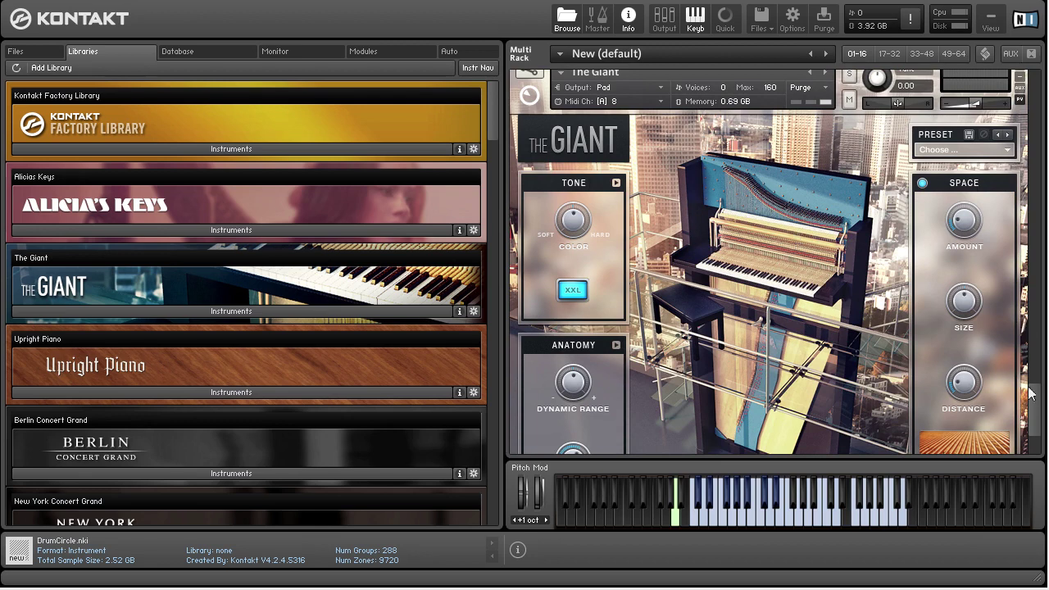
pyautogui.scroll(3, 1031, 393)
pyautogui.moveTo(1037, 401); pyautogui.dragTo(1020, 82)
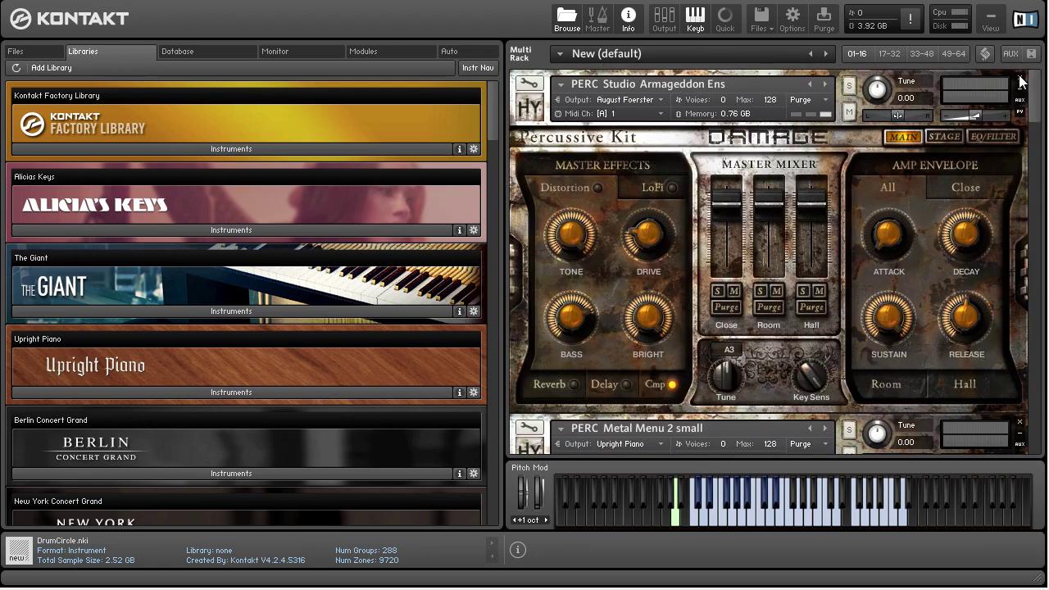
pyautogui.moveTo(1034, 110); pyautogui.dragTo(1040, 531)
pyautogui.scroll(3, 1038, 409)
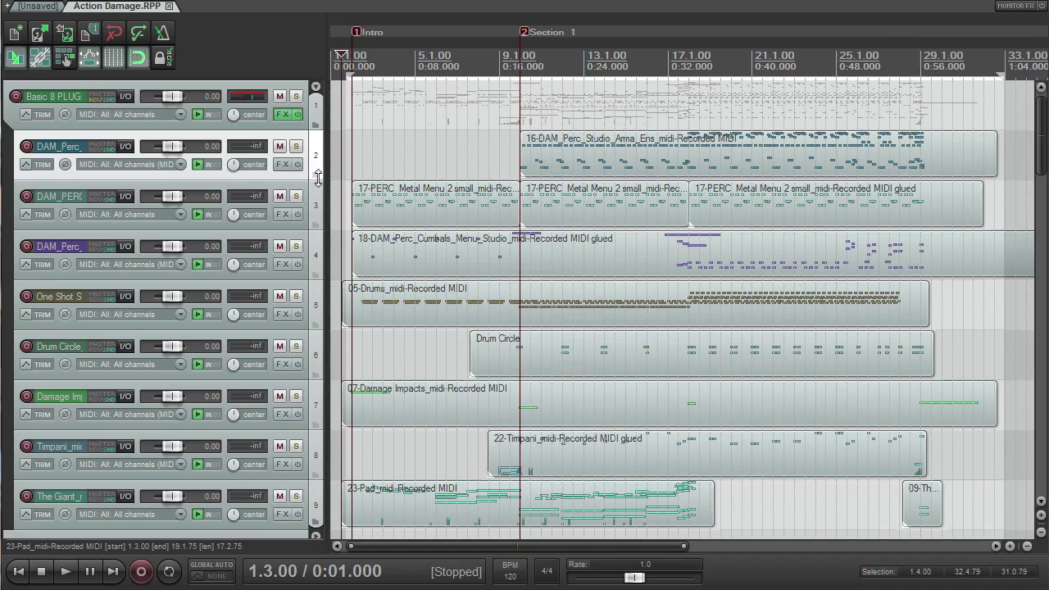
# Solo the DAM_Perc track with the Studio Arma Ens item and show that item's whole part in the MIDI editor
pyautogui.click(562, 168)
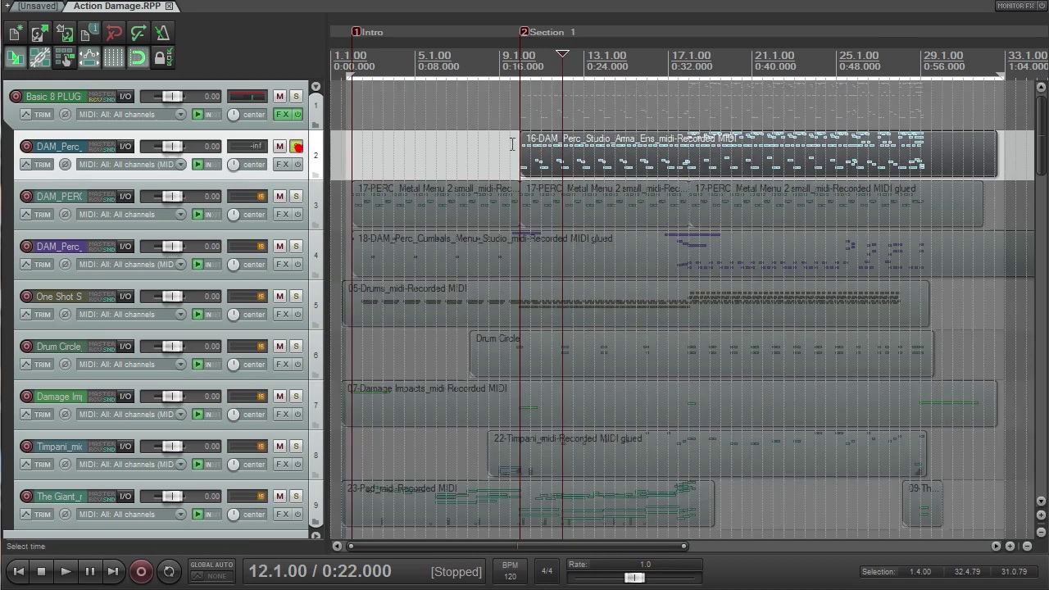
pyautogui.doubleClick(564, 149)
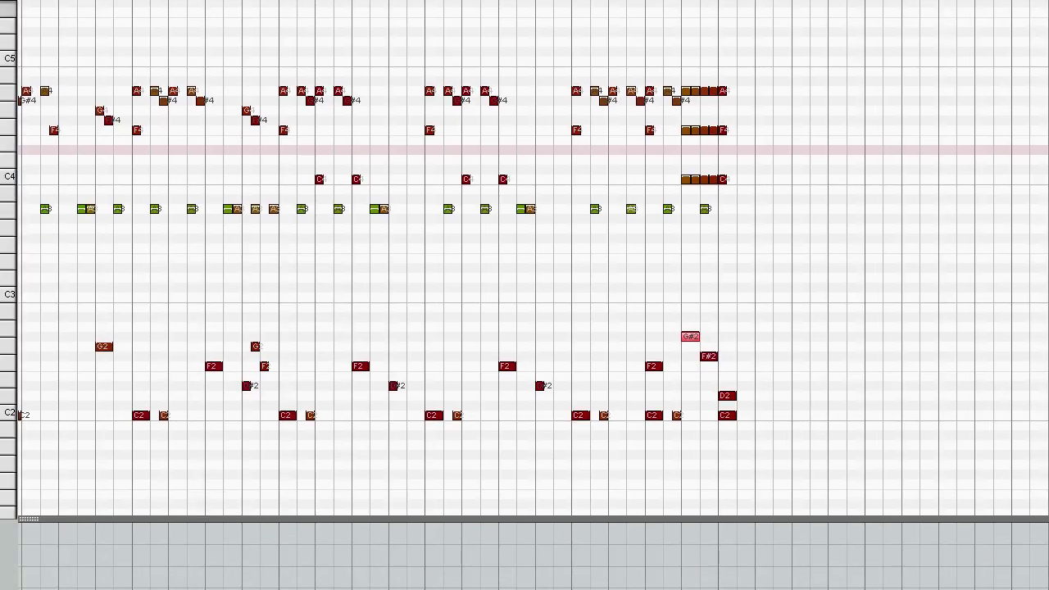
pyautogui.scroll(-2, 277, 125)
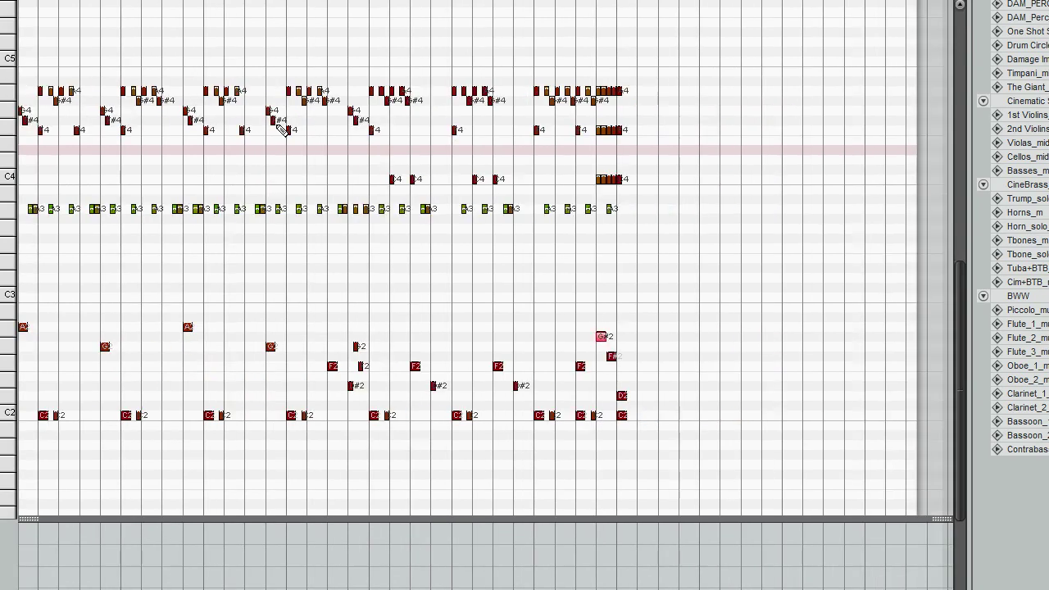
pyautogui.scroll(-5, 278, 124)
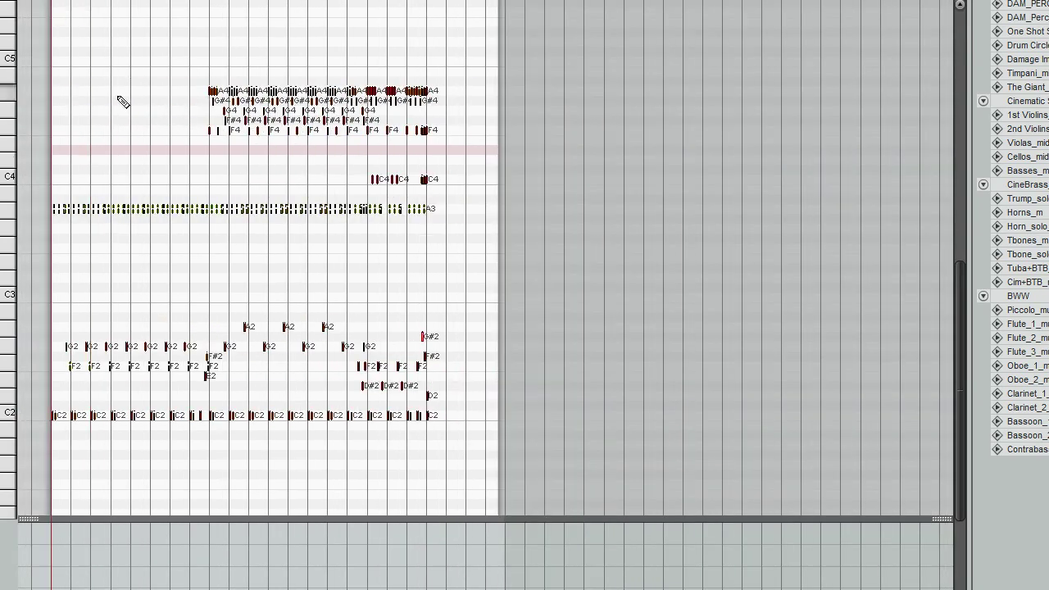
# Play the soloed part from the start of Section 1 while examining its notes, and stop playback
pyautogui.scroll(8, 122, 100)
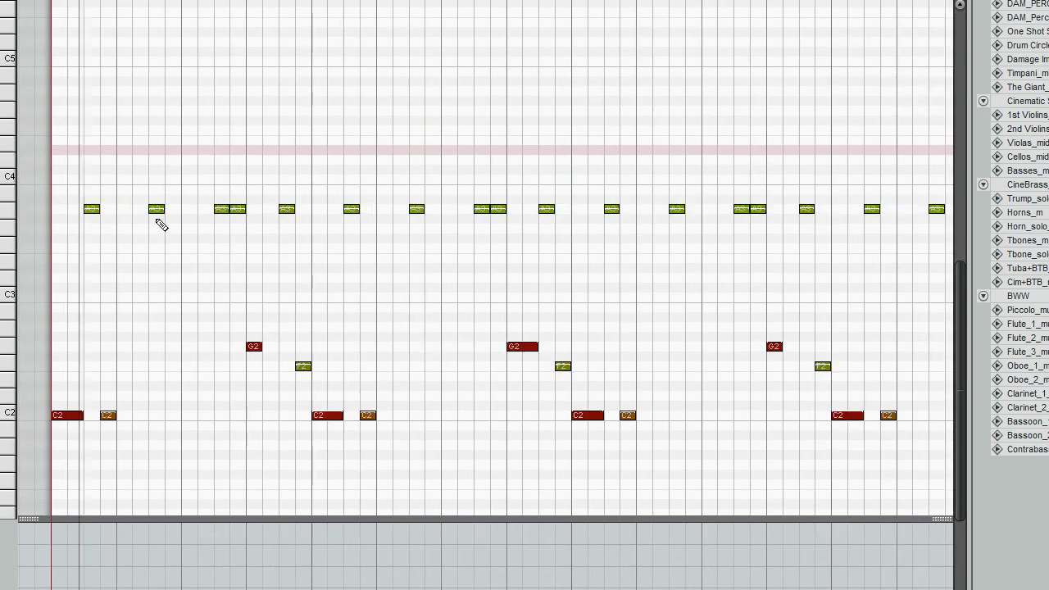
pyautogui.scroll(-1, 246, 240)
pyautogui.scroll(1, 252, 238)
pyautogui.scroll(-5, 252, 219)
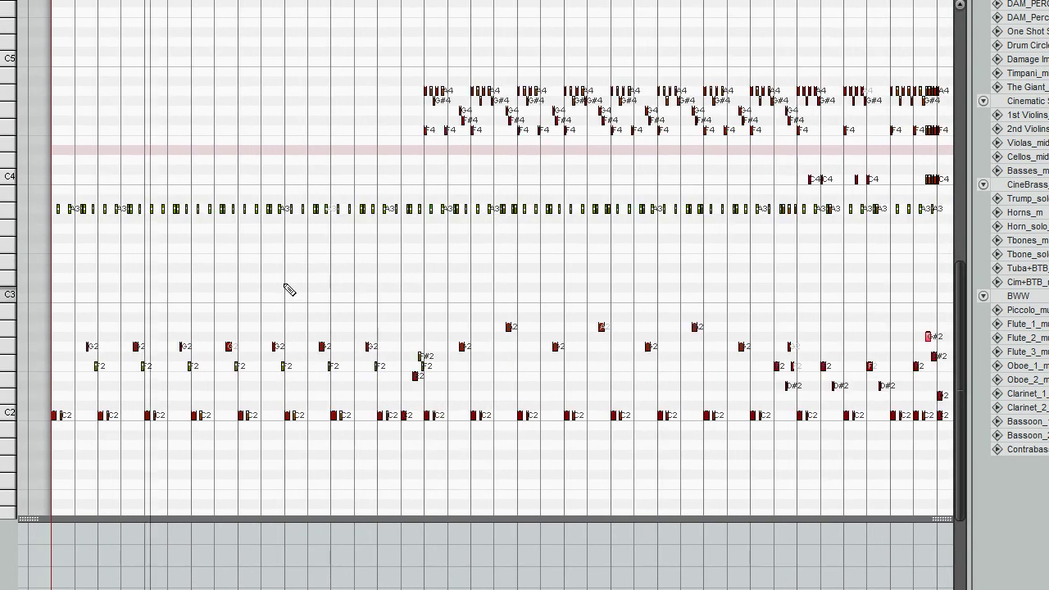
pyautogui.press('space')
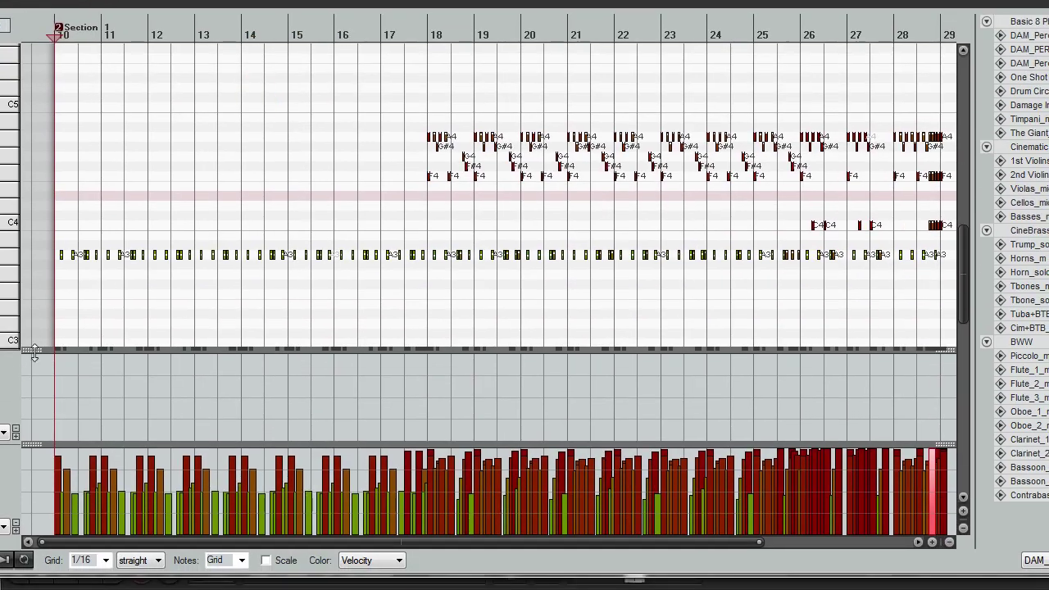
# Enlarge the MIDI editor's note area over the velocity lanes and bring the part's opening bars 10 and 11 into close view
pyautogui.moveTo(32, 351); pyautogui.dragTo(33, 460)
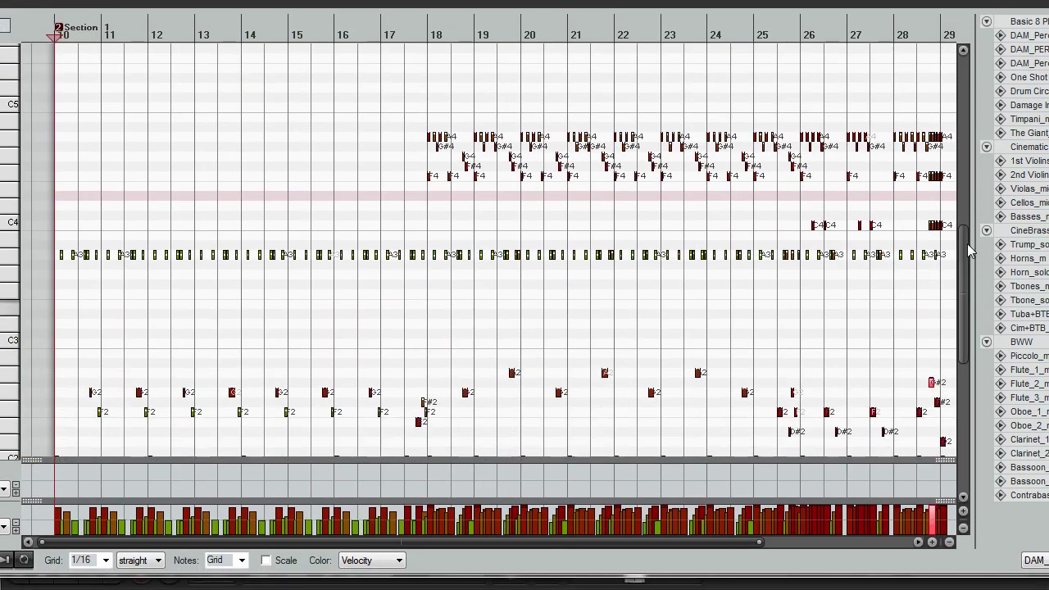
pyautogui.moveTo(965, 246); pyautogui.dragTo(963, 271)
pyautogui.scroll(4, 454, 187)
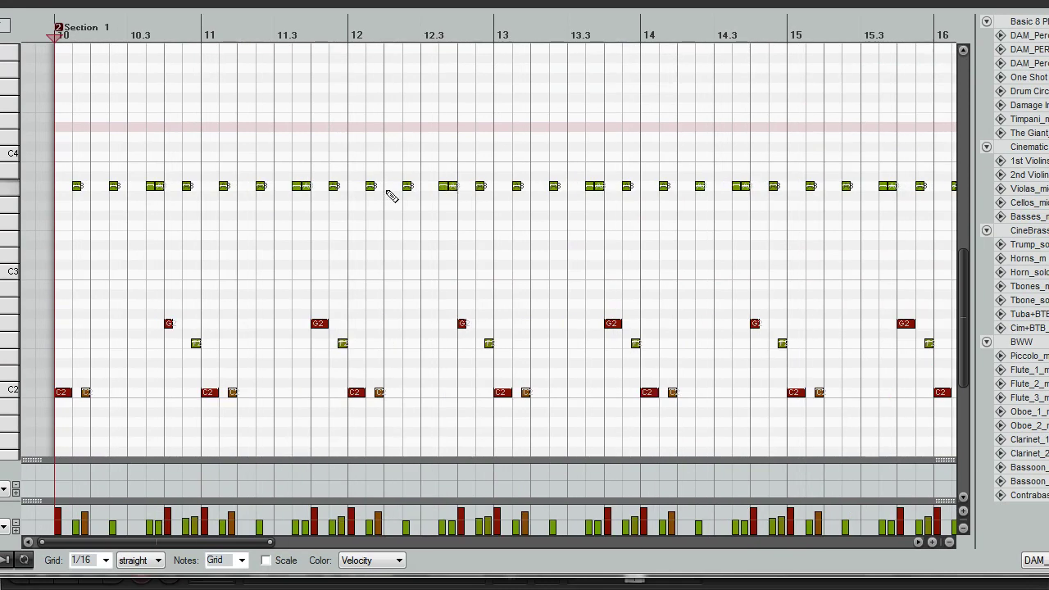
pyautogui.scroll(4, 391, 133)
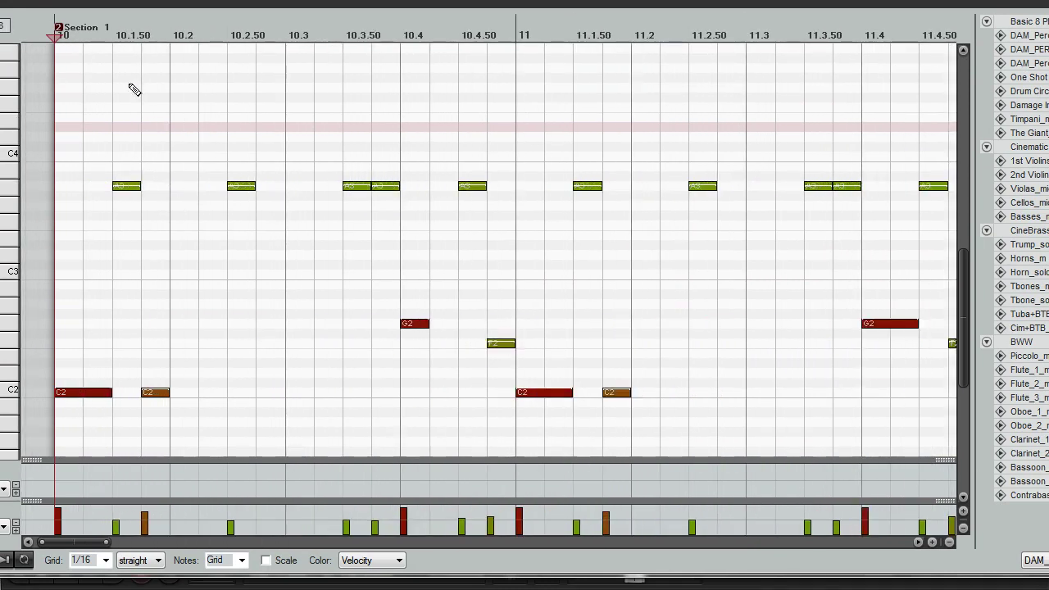
# Audition several of the kit's sounds on the piano roll keys, from G2 up to G4
pyautogui.scroll(-3, 335, 188)
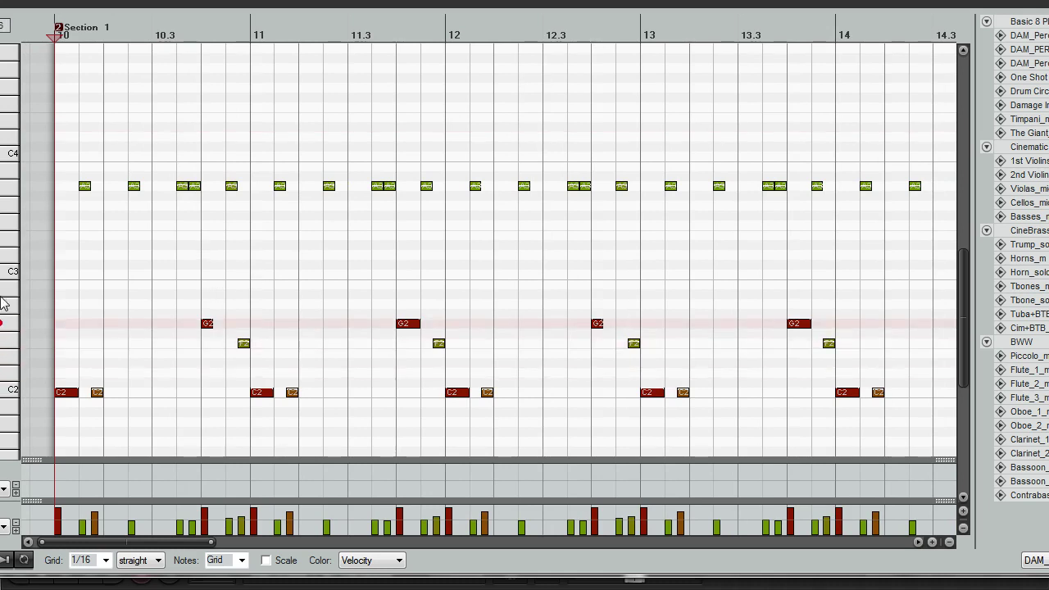
pyautogui.click(6, 206)
pyautogui.click(6, 145)
pyautogui.click(5, 101)
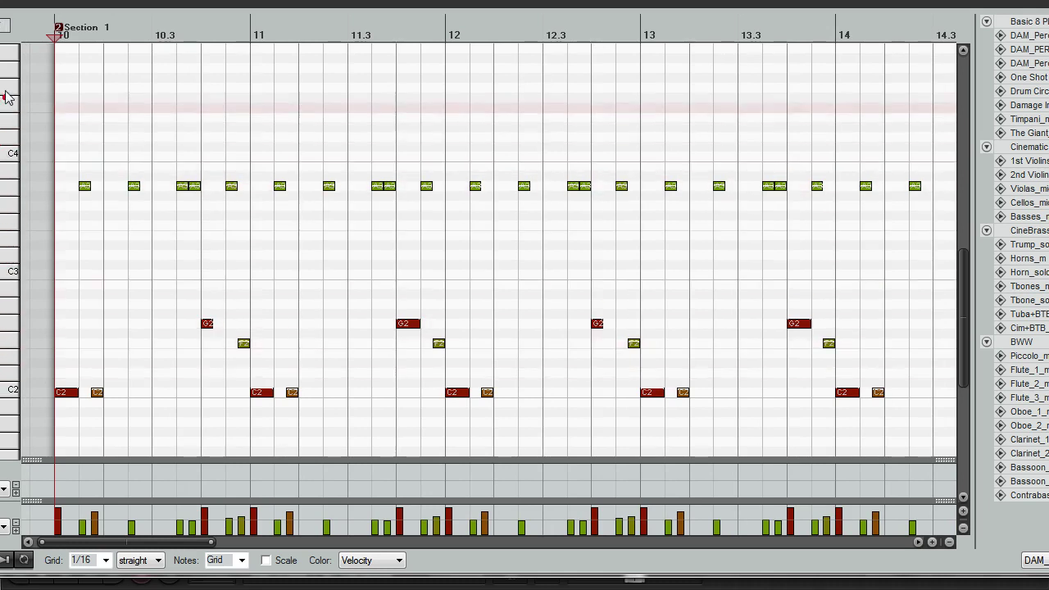
pyautogui.click(5, 90)
# Show the part from bar 10 to bar 29 and slightly narrow the track list beside the piano roll
pyautogui.scroll(-4, 257, 210)
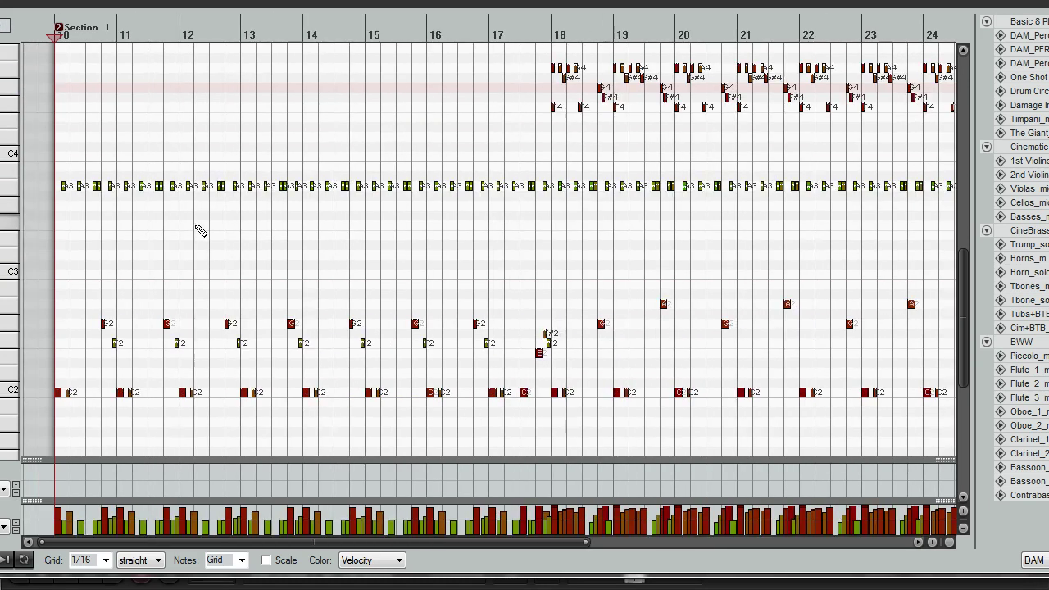
pyautogui.scroll(-2, 205, 237)
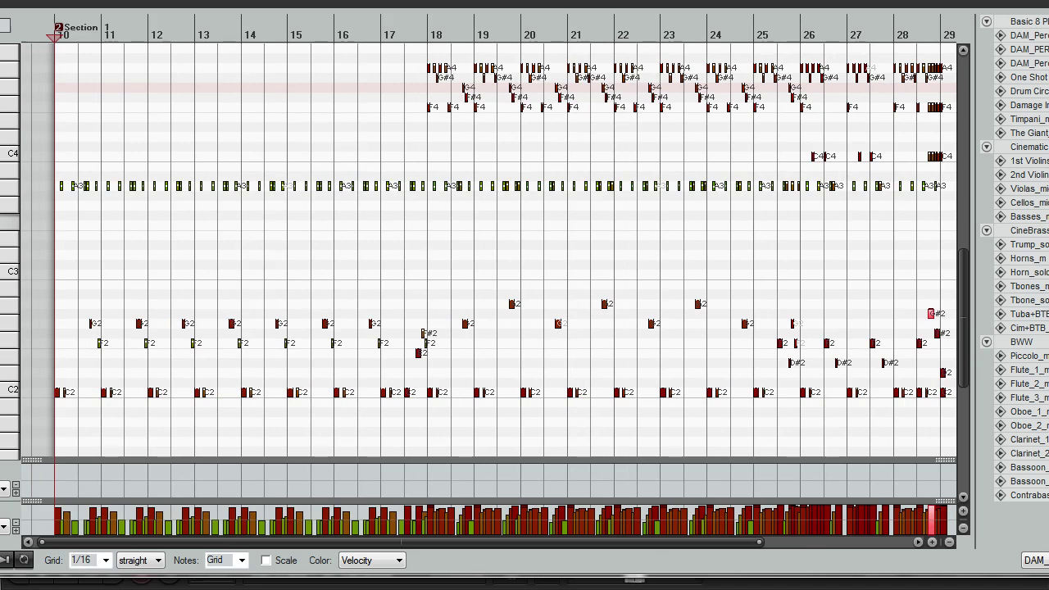
pyautogui.moveTo(973, 295)
pyautogui.mouseDown()
pyautogui.moveTo(892, 295)
pyautogui.moveTo(981, 295)
pyautogui.mouseUp()
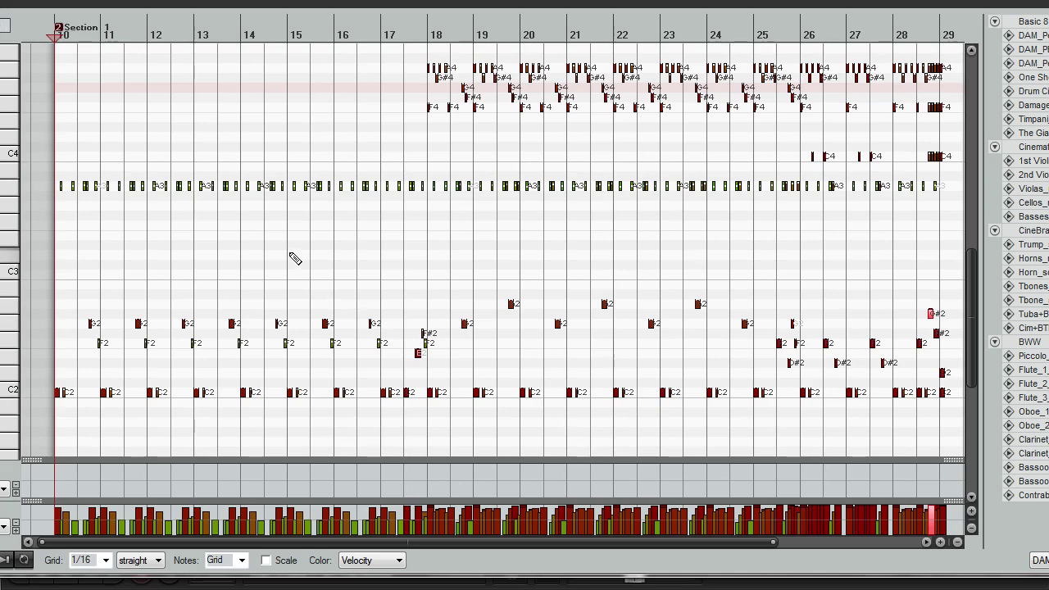
# Examine how the part's notes are laid out from bar 10 to bar 29, comparing the opening with the section from bar 18
pyautogui.scroll(2, 295, 258)
pyautogui.scroll(3, 295, 258)
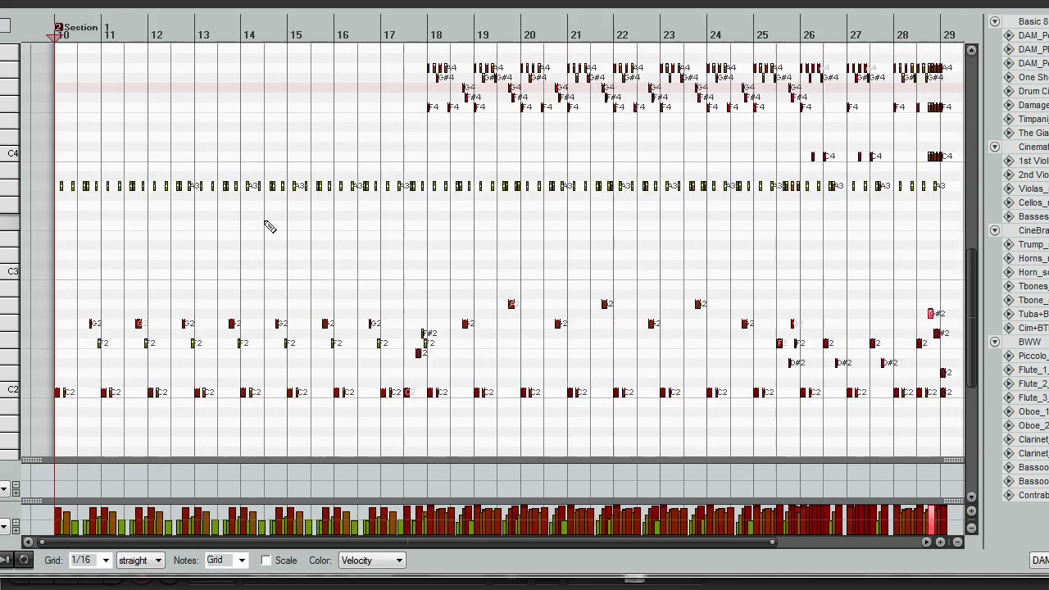
pyautogui.scroll(-5, 262, 228)
pyautogui.scroll(5, 322, 241)
pyautogui.scroll(-2, 243, 246)
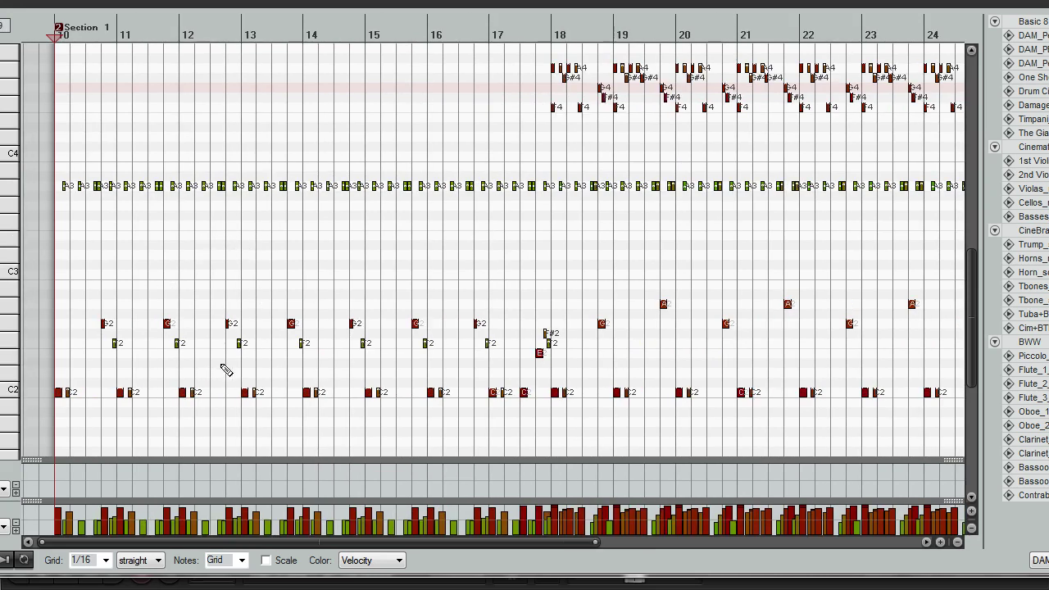
pyautogui.scroll(3, 213, 334)
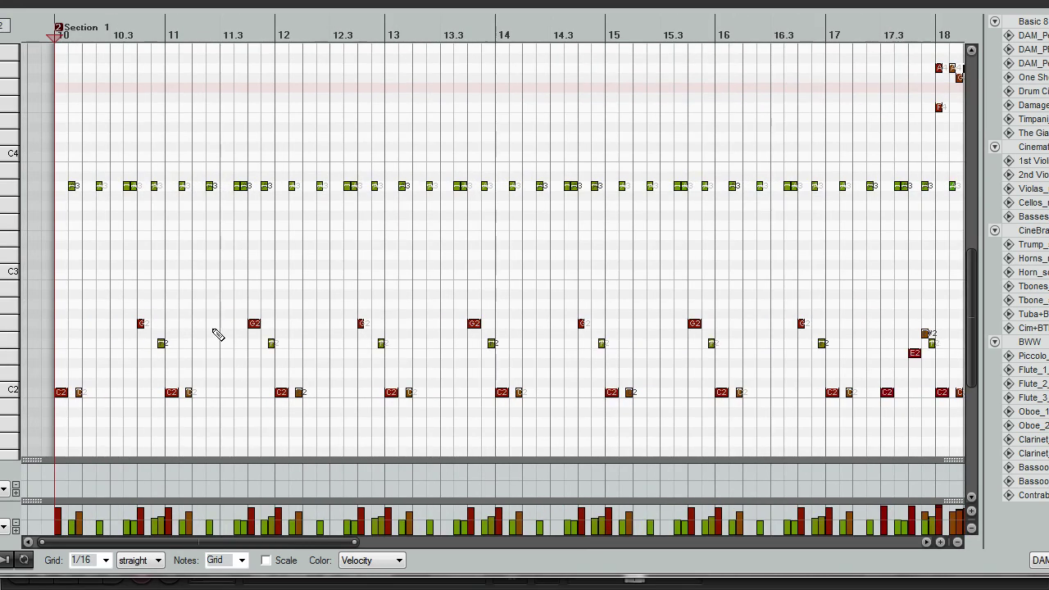
pyautogui.scroll(-2, 175, 295)
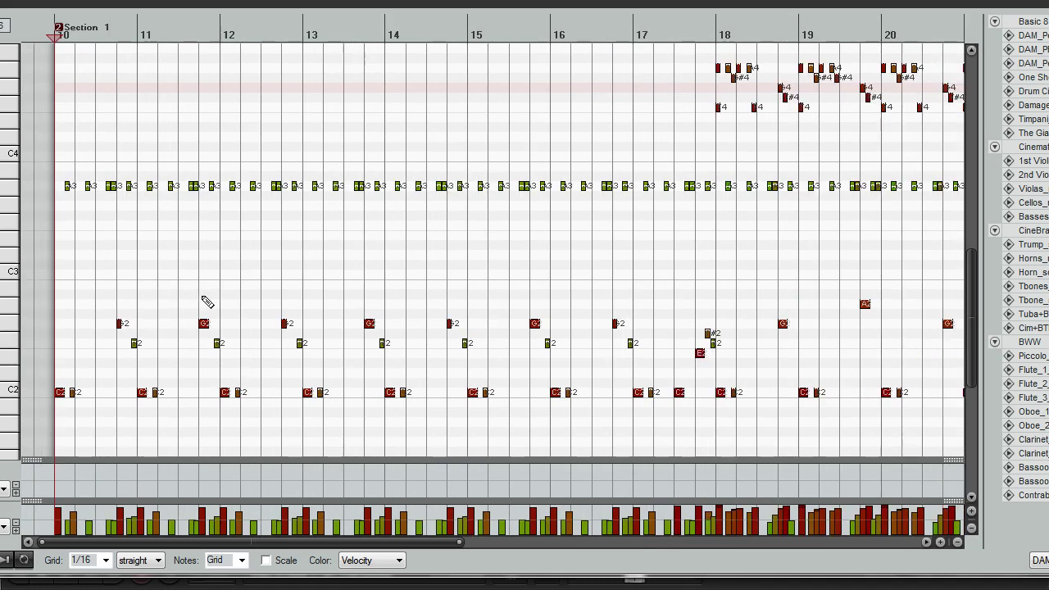
pyautogui.scroll(-3, 213, 245)
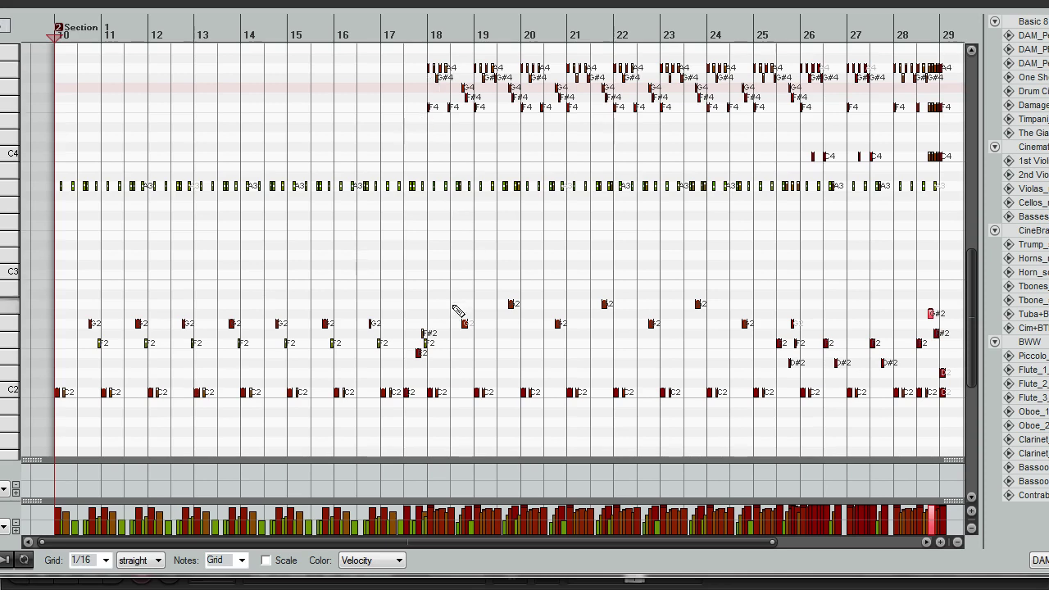
pyautogui.scroll(-3, 409, 293)
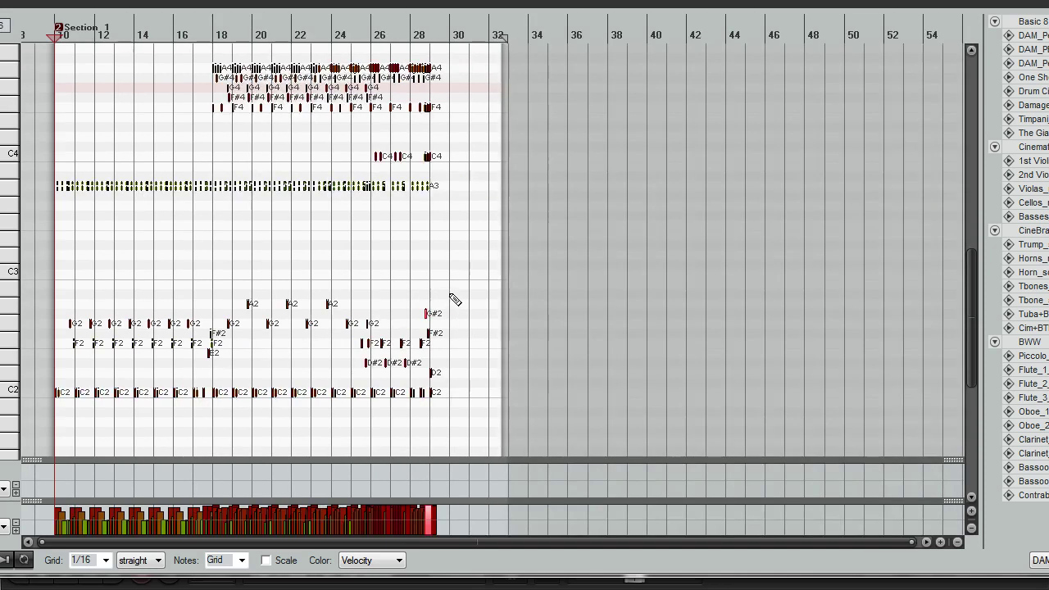
# Play the part from the start of Section 1 with its opening bars in closer view
pyautogui.scroll(3, 426, 296)
pyautogui.scroll(-2, 194, 152)
pyautogui.scroll(6, 159, 159)
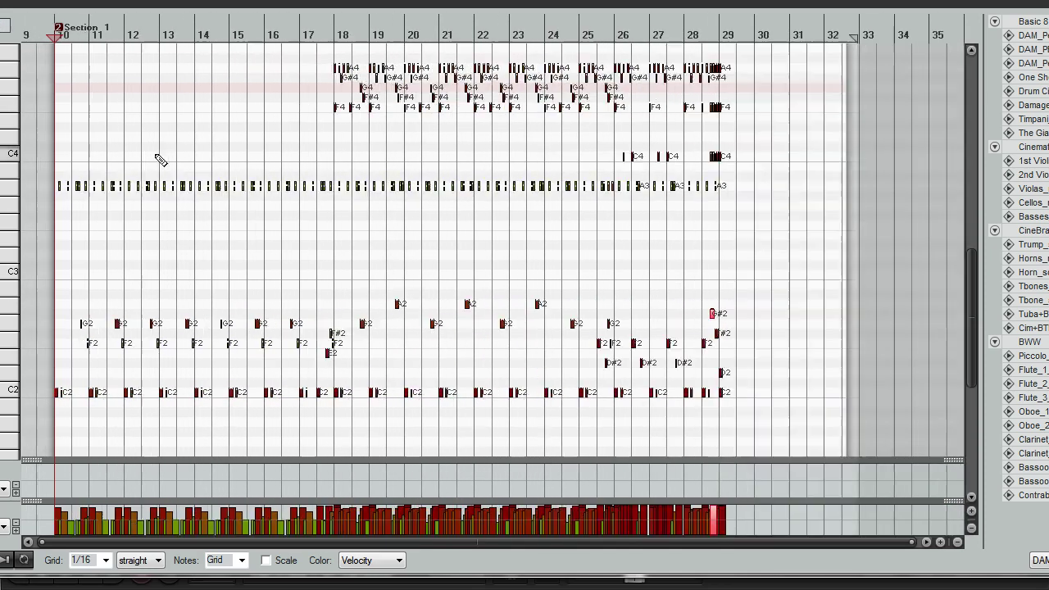
pyautogui.press('space')
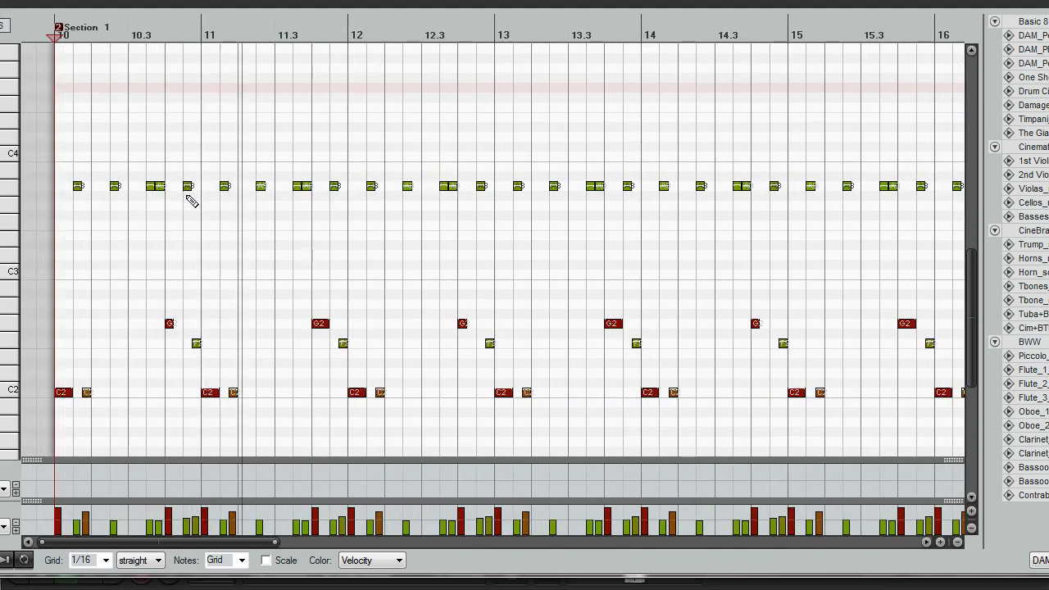
pyautogui.scroll(-2, 194, 202)
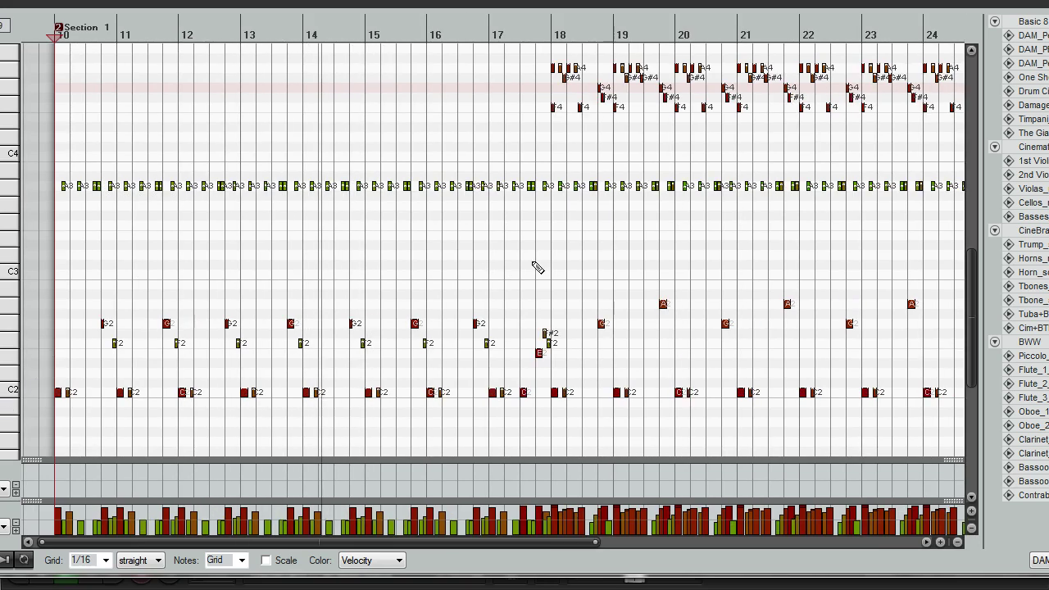
# Play the part from just before bar 18 while examining the notes around the change at bar 18
pyautogui.click(540, 31)
pyautogui.scroll(2, 544, 171)
pyautogui.scroll(-5, 553, 172)
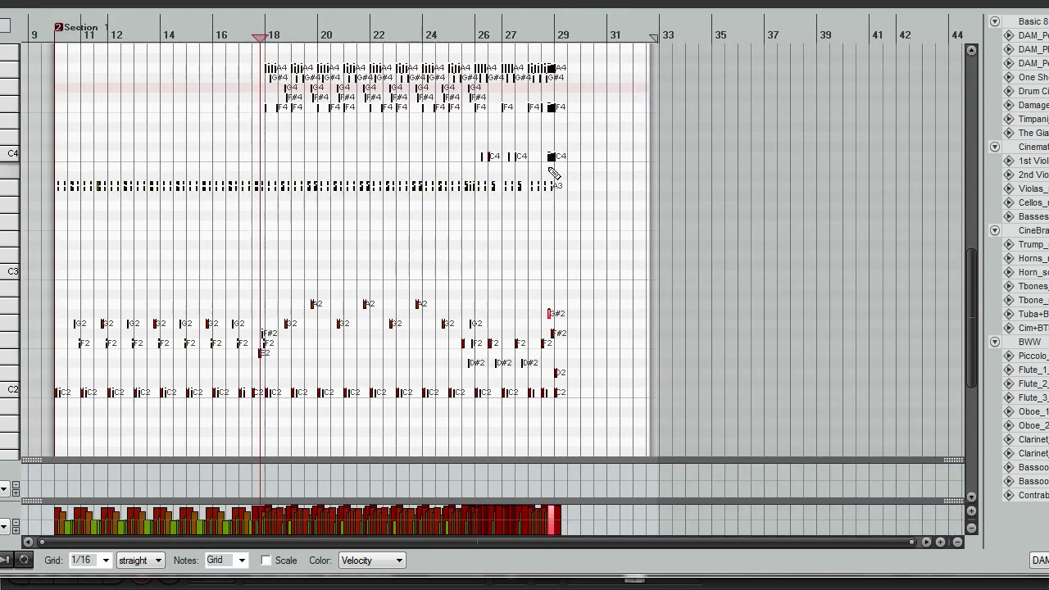
pyautogui.scroll(2, 343, 191)
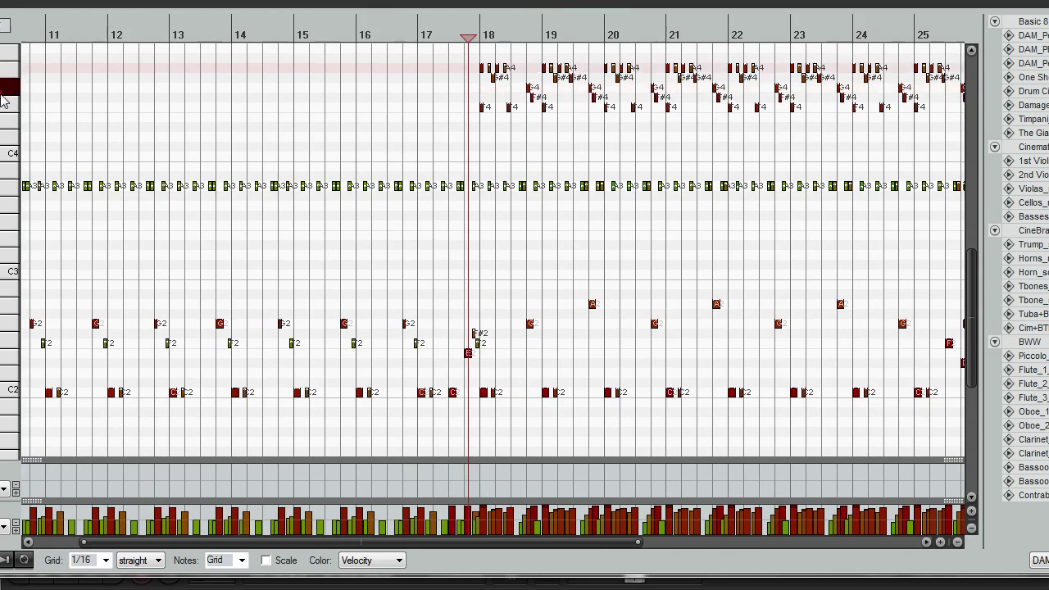
pyautogui.scroll(2, 567, 112)
pyautogui.scroll(-3, 567, 112)
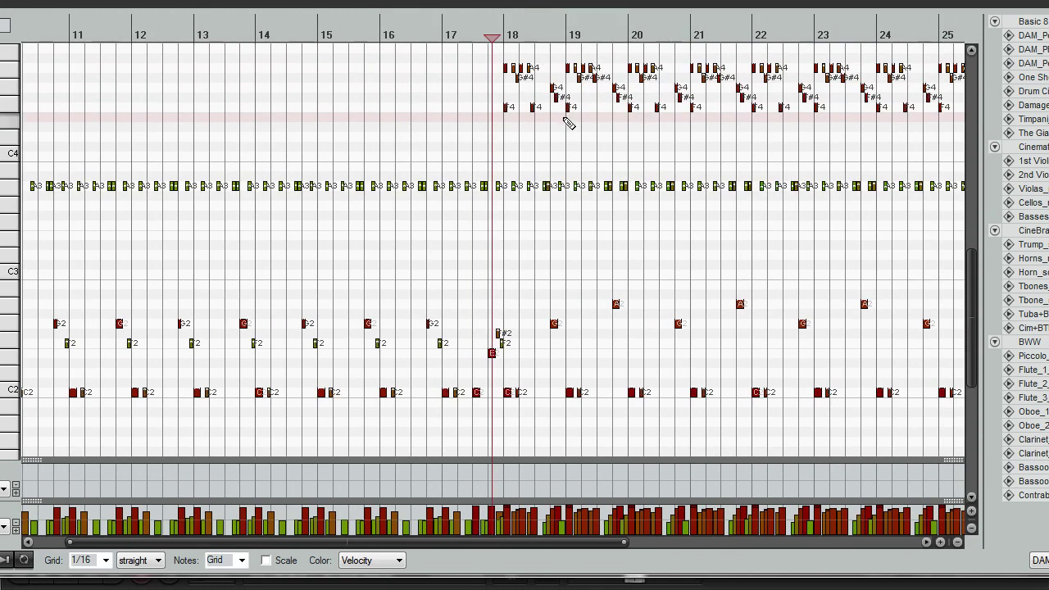
pyautogui.moveTo(393, 543); pyautogui.dragTo(472, 543)
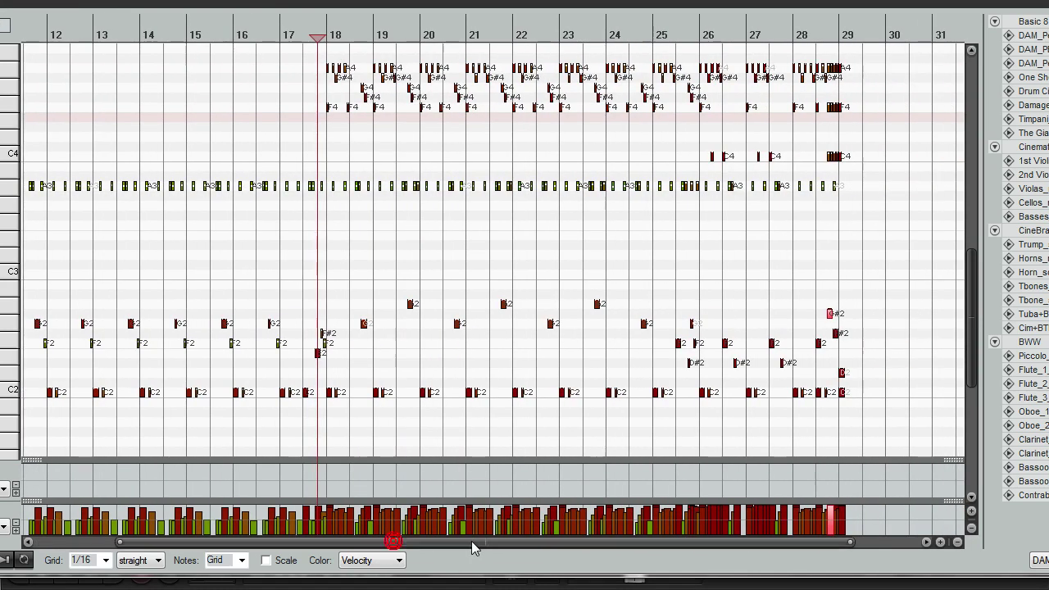
pyautogui.scroll(2, 539, 262)
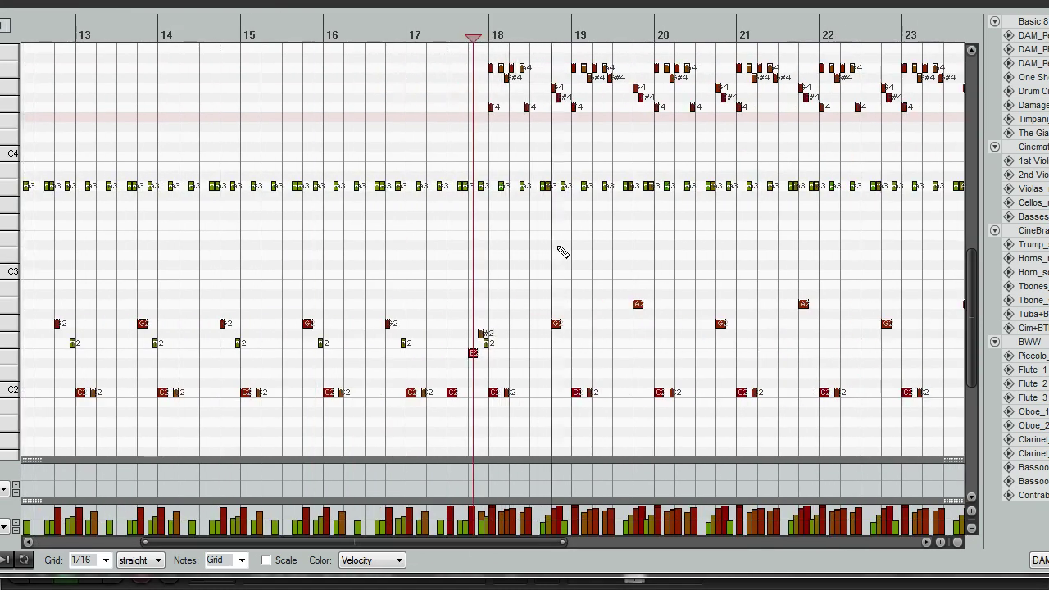
pyautogui.scroll(-2, 603, 250)
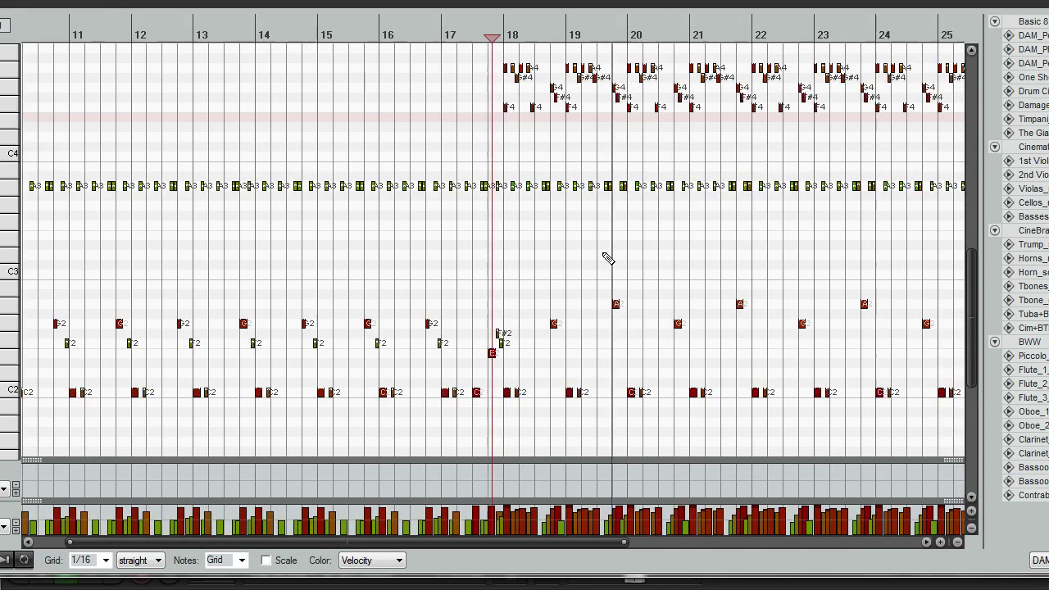
# Play the part's closing bars from bar 26 and stop playback
pyautogui.moveTo(441, 544); pyautogui.dragTo(627, 544)
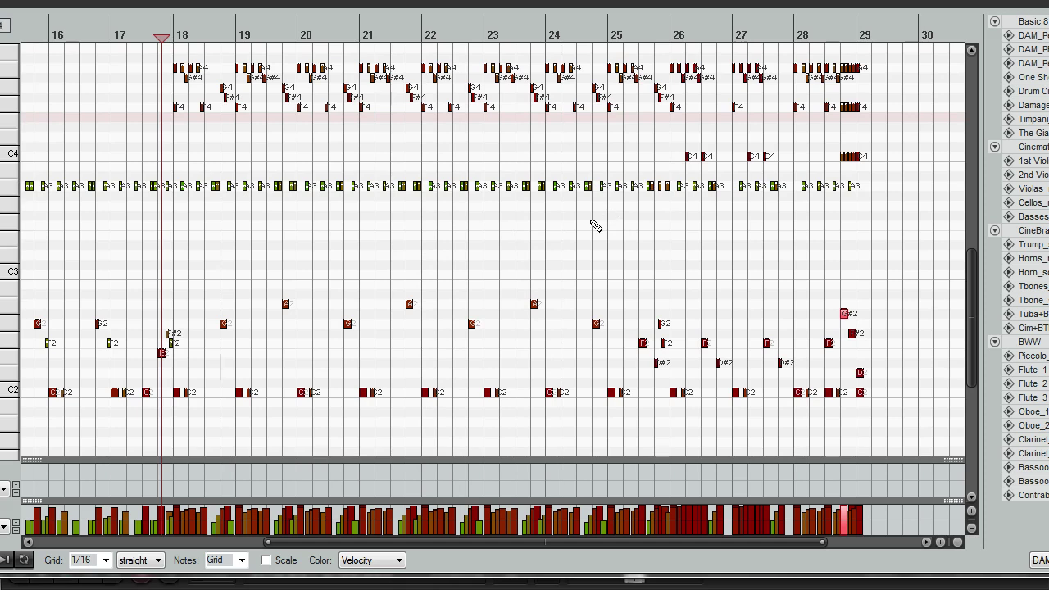
pyautogui.click(687, 35)
pyautogui.scroll(3, 609, 107)
pyautogui.scroll(-1, 611, 117)
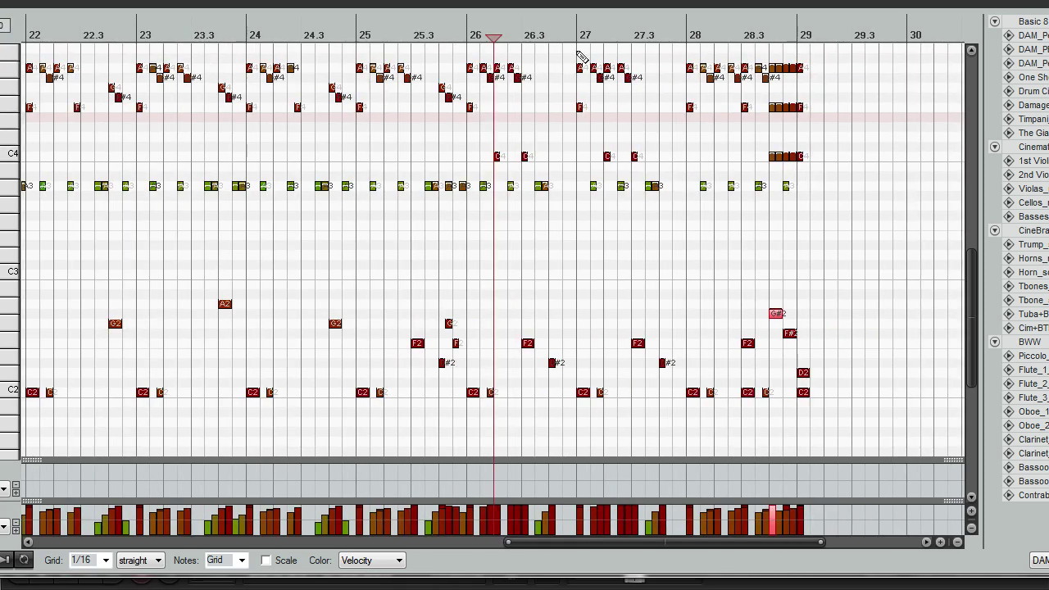
pyautogui.click(461, 35)
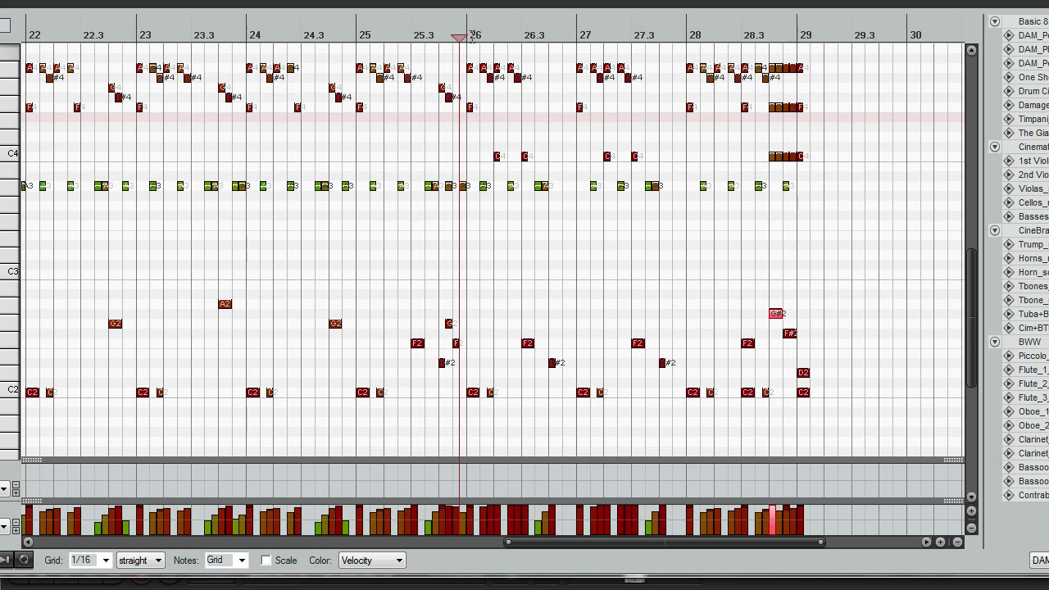
pyautogui.click(470, 36)
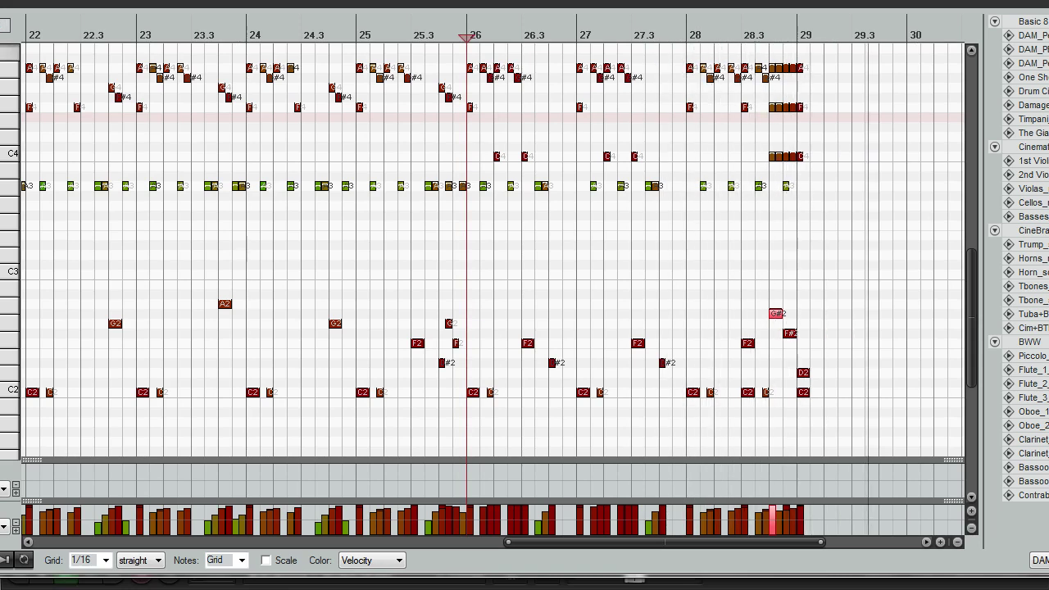
pyautogui.press('space')
# Show the PERC Metal Menu 2 small part from bar 18 and audition its sounds on piano roll keys between C4 and A4
pyautogui.click(1032, 49)
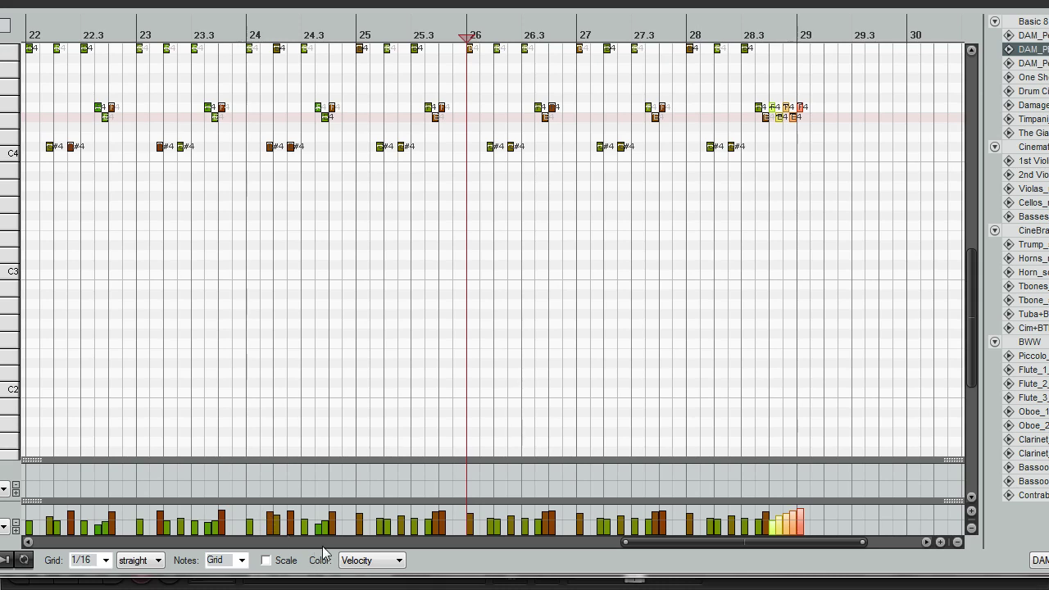
pyautogui.moveTo(663, 539); pyautogui.dragTo(471, 541)
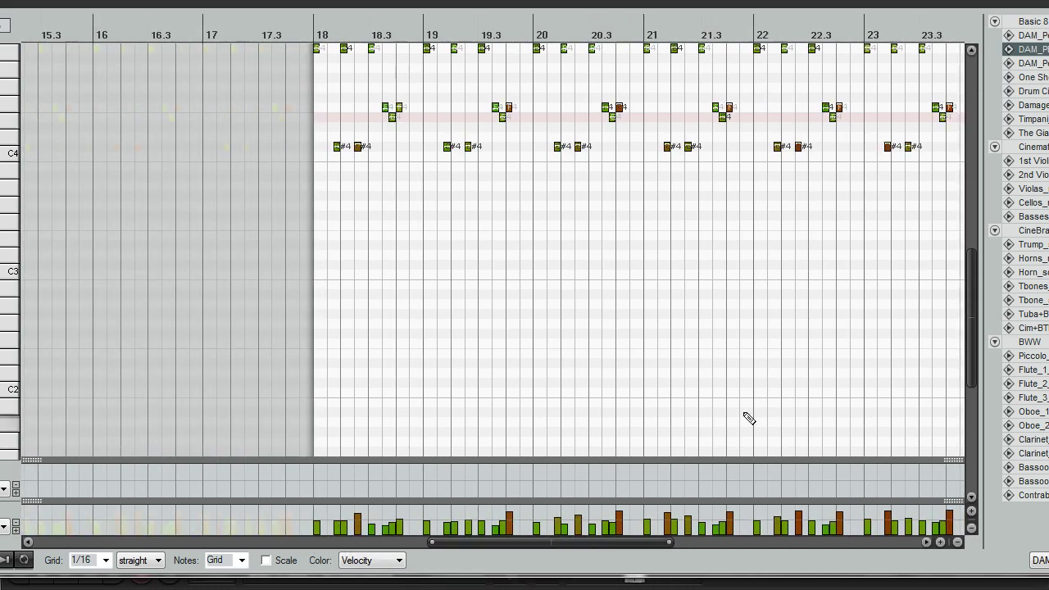
pyautogui.scroll(3, 984, 309)
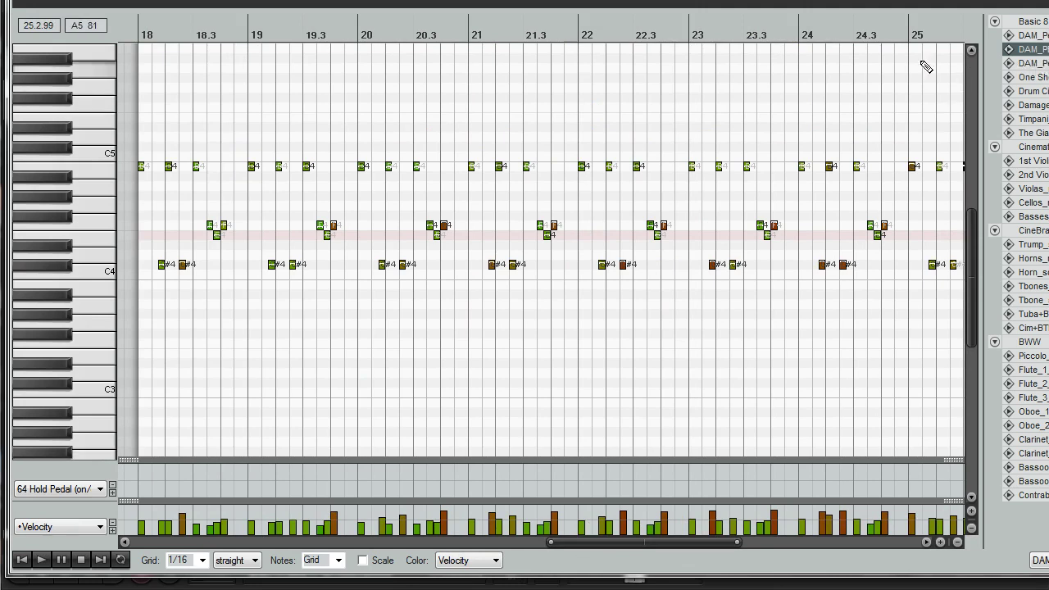
pyautogui.click(110, 189)
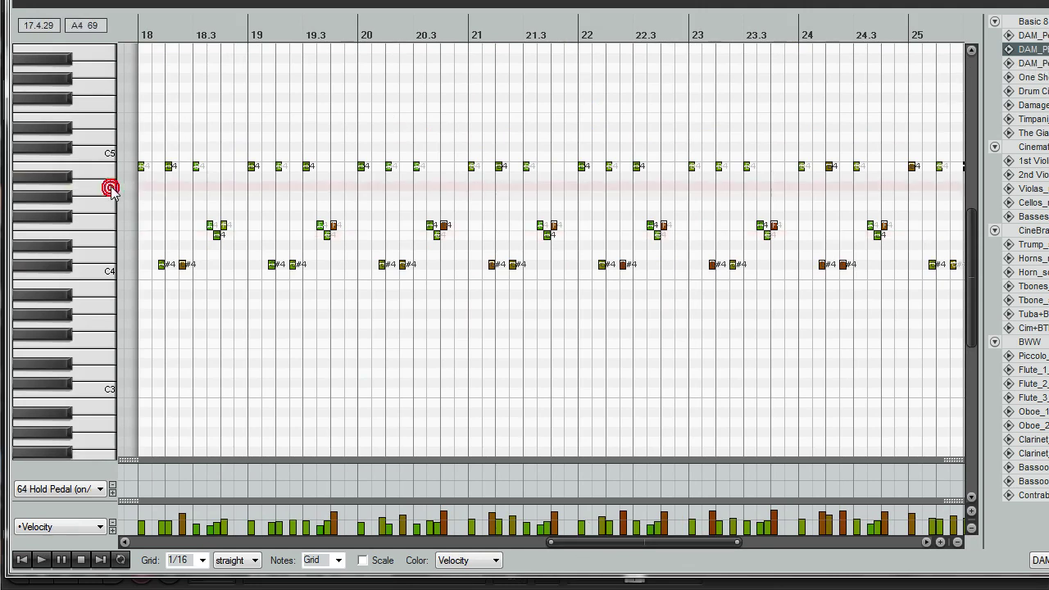
pyautogui.click(97, 275)
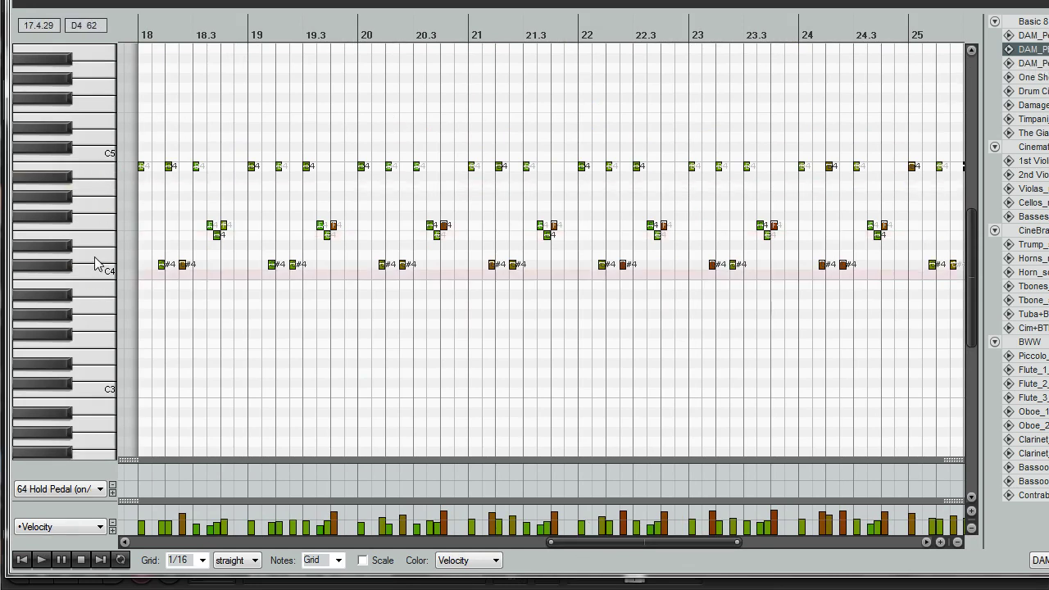
pyautogui.click(95, 254)
pyautogui.click(98, 232)
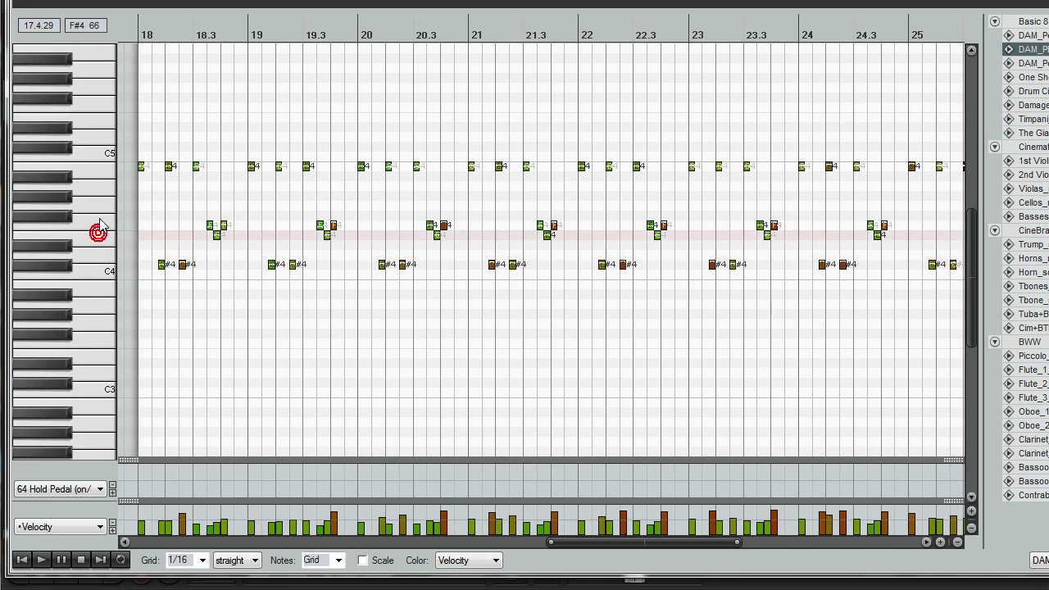
# Play the metal percussion part from just before bar 18 while viewing its notes through bar 29, and stop playback
pyautogui.scroll(-3, 161, 47)
pyautogui.click(164, 30)
pyautogui.scroll(2, 223, 82)
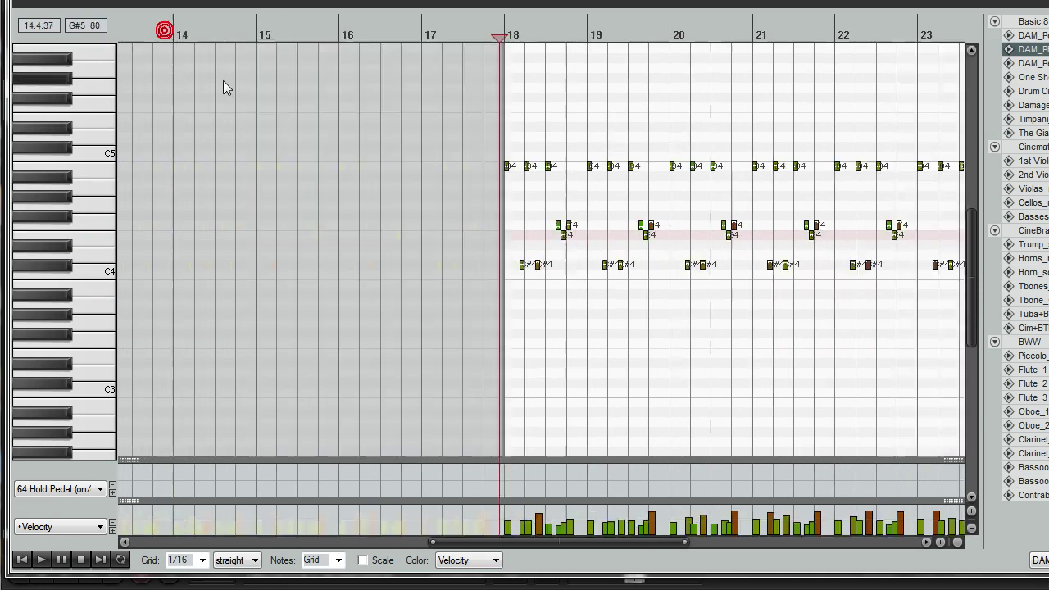
pyautogui.scroll(-3, 857, 179)
pyautogui.scroll(4, 710, 188)
pyautogui.scroll(-2, 703, 188)
pyautogui.press('space')
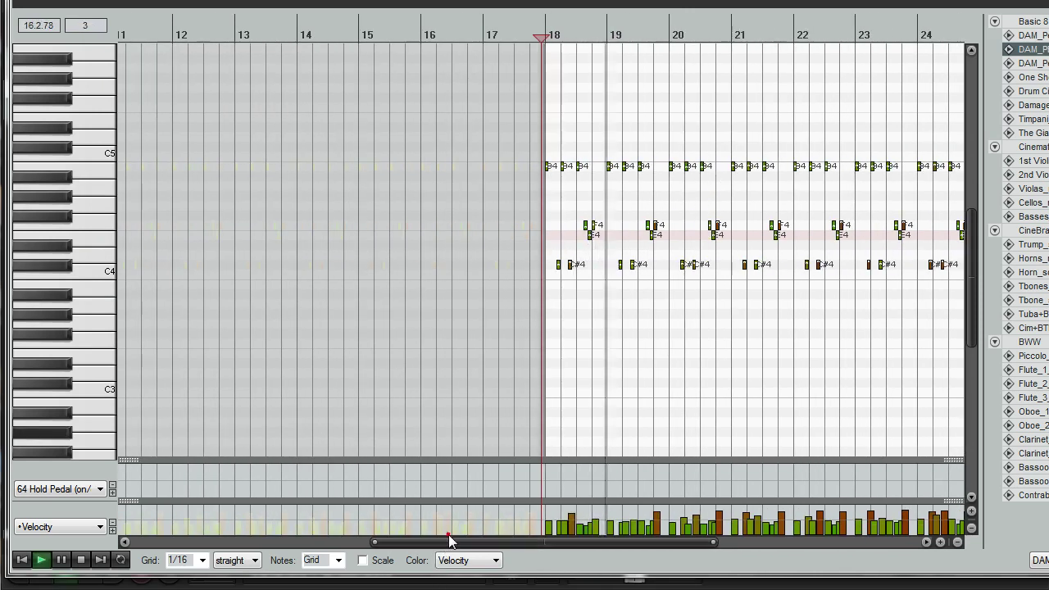
pyautogui.moveTo(521, 542)
pyautogui.mouseDown()
pyautogui.moveTo(746, 538)
pyautogui.moveTo(684, 535)
pyautogui.mouseUp()
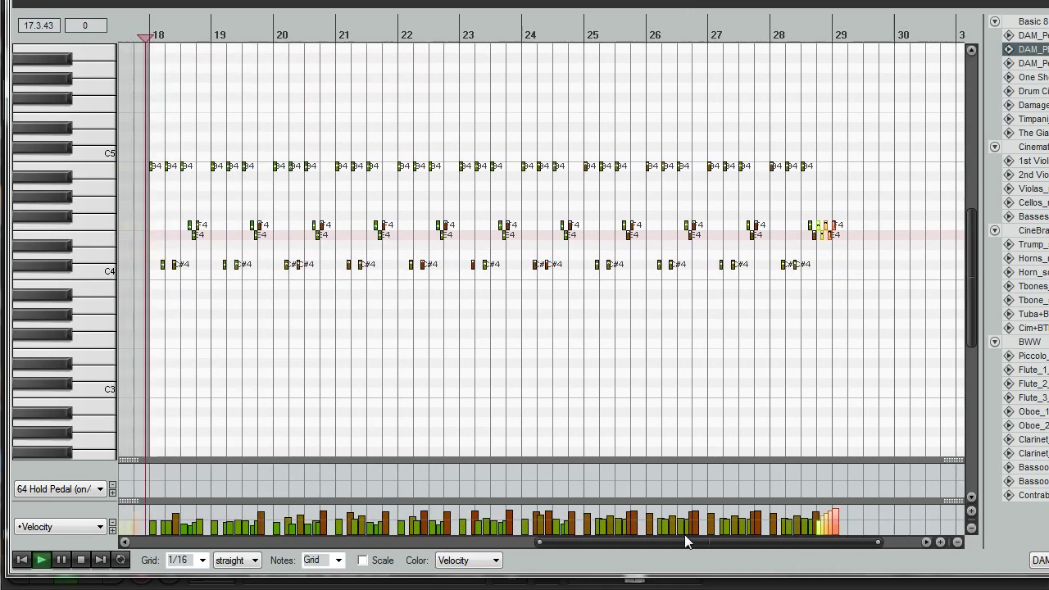
pyautogui.scroll(-4, 569, 355)
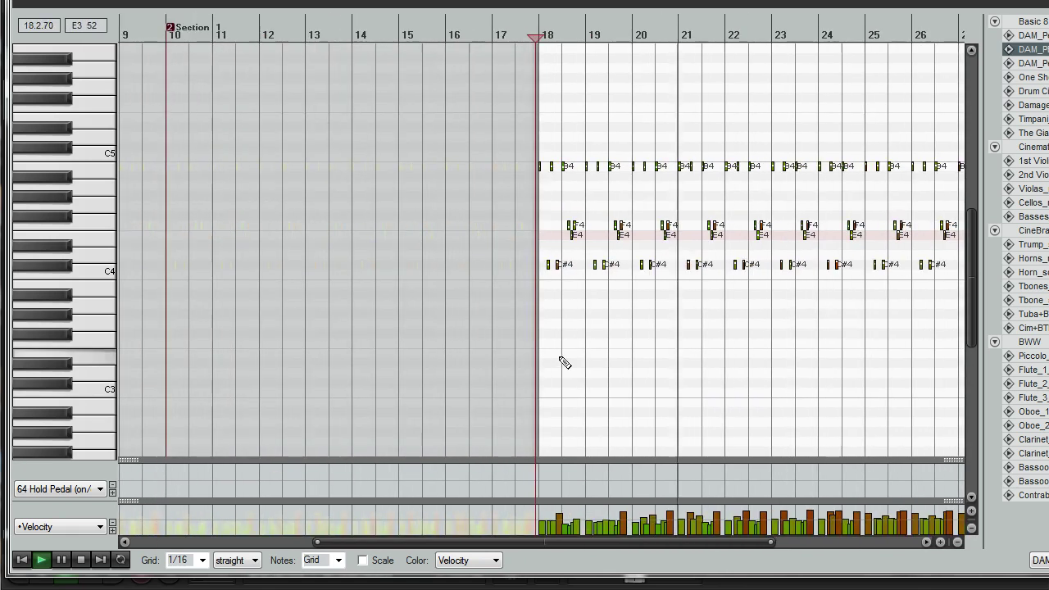
pyautogui.press('space')
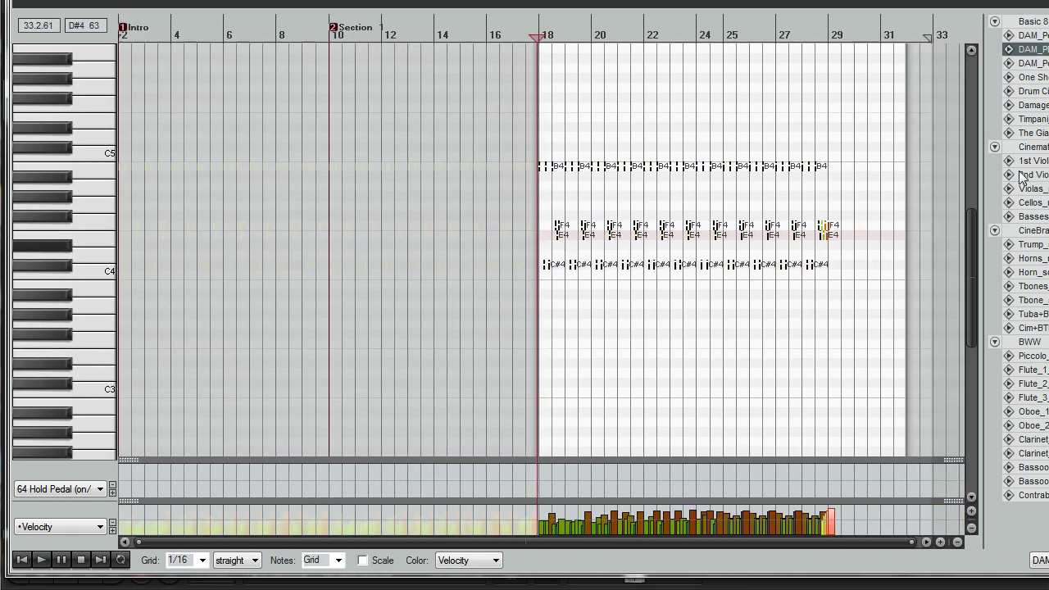
# Overlay the Studio Arma Ens part on the metal part's notes and play both from bar 15 while comparing them
pyautogui.scroll(1, 963, 166)
pyautogui.keyDown('ctrl'); pyautogui.click(1041, 36); pyautogui.keyUp('ctrl')
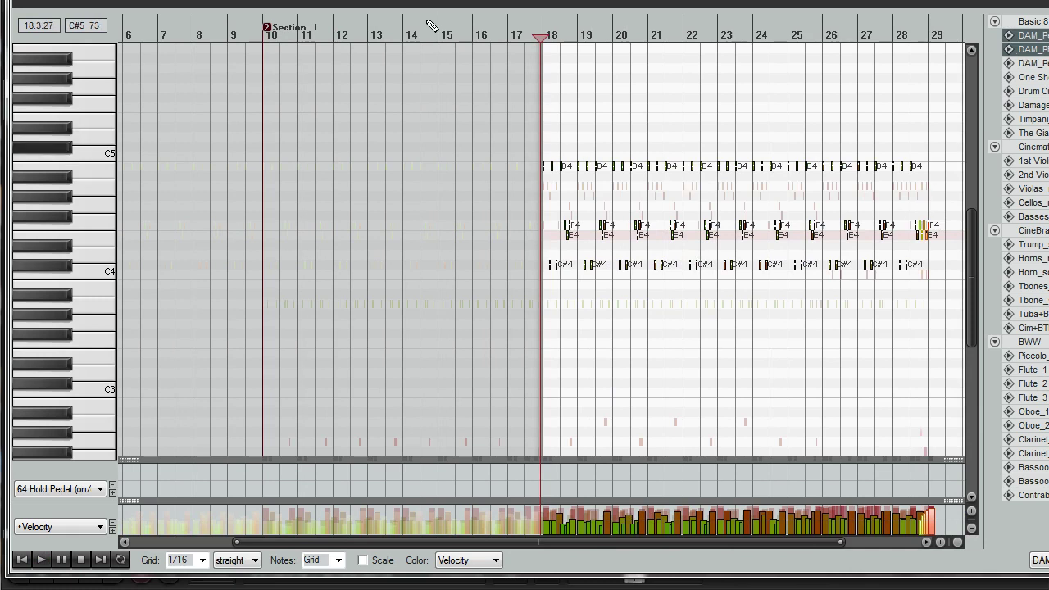
pyautogui.click(462, 31)
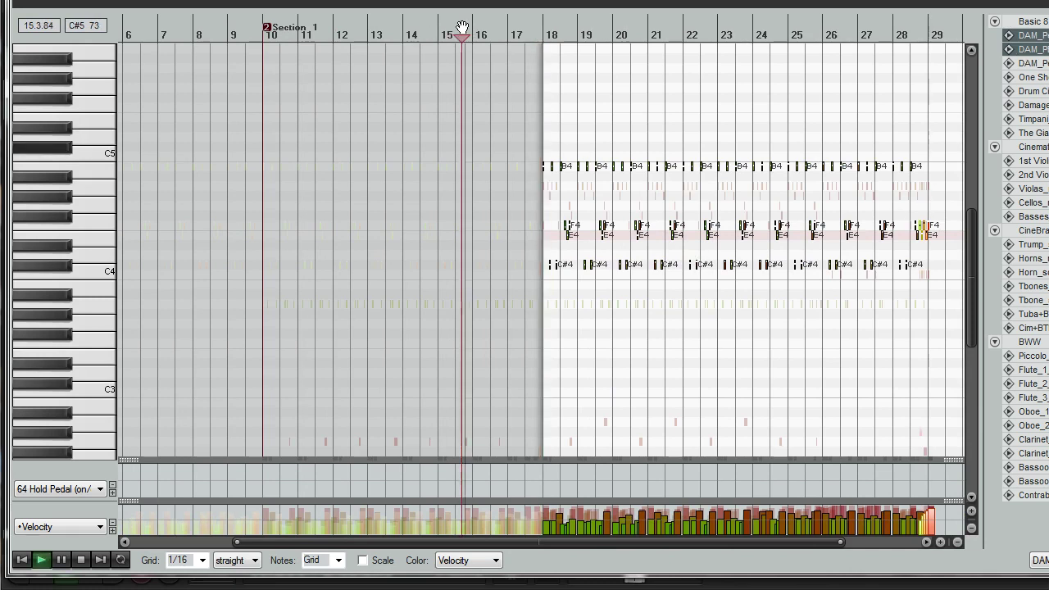
pyautogui.scroll(2, 547, 187)
pyautogui.scroll(-4, 548, 190)
pyautogui.moveTo(971, 241); pyautogui.dragTo(971, 272)
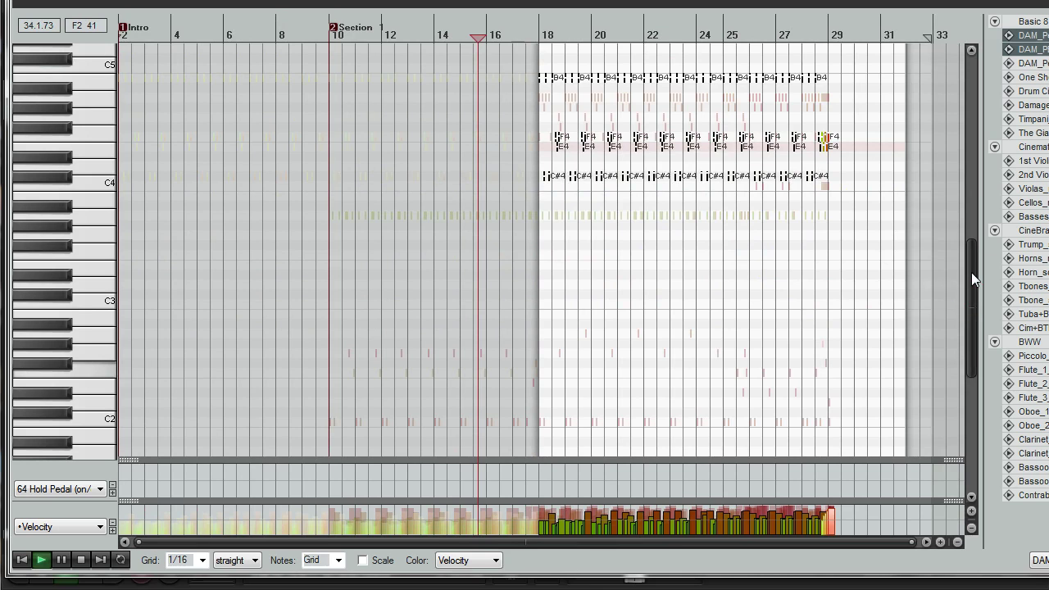
pyautogui.click(1035, 64)
pyautogui.click(1039, 49)
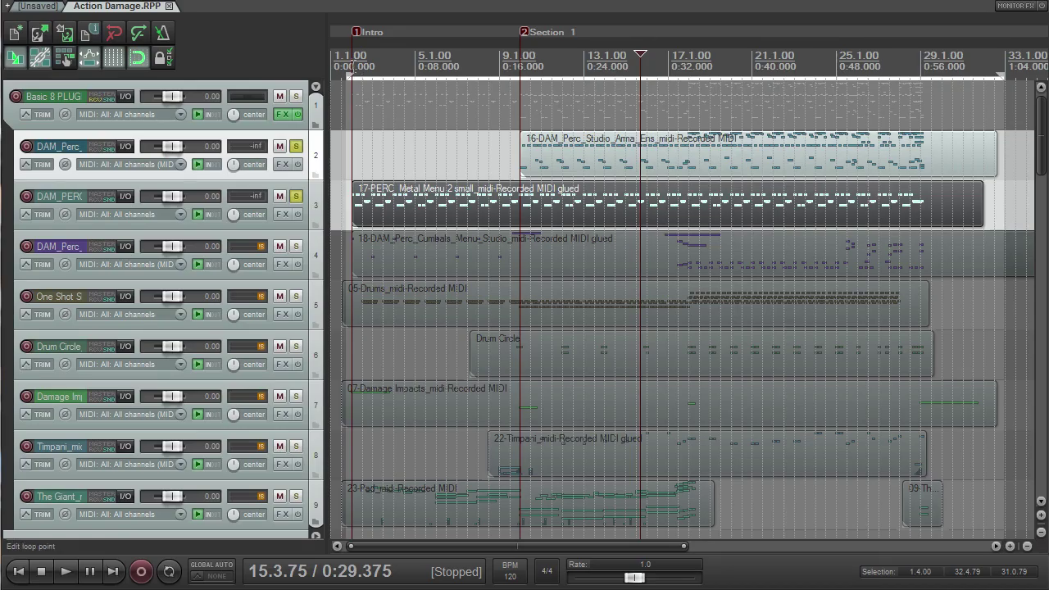
# Play the two soloed percussion tracks from the start of the Intro in the arrangement
pyautogui.click(352, 67)
pyautogui.scroll(3, 461, 216)
pyautogui.press('space')
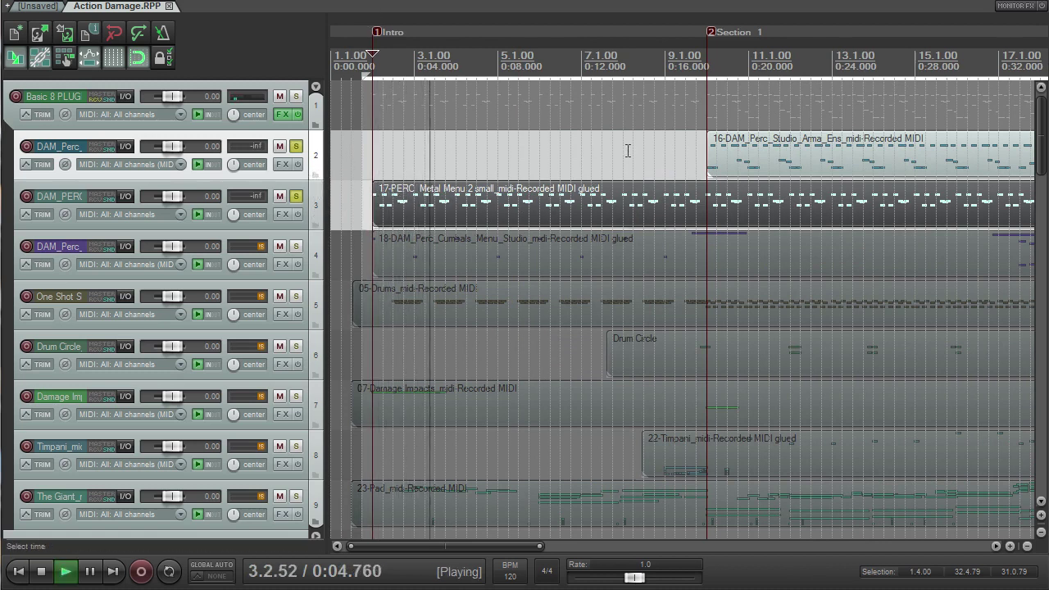
# Follow the playback of the two soloed percussion tracks from the Intro into Section 1, and stop it
pyautogui.scroll(2, 707, 152)
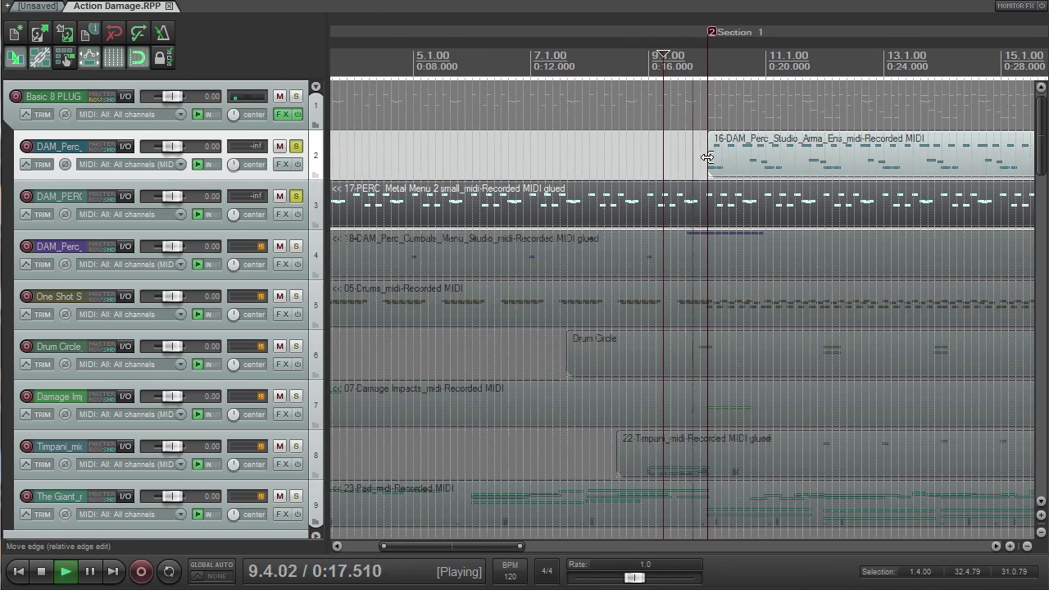
pyautogui.scroll(-2, 713, 159)
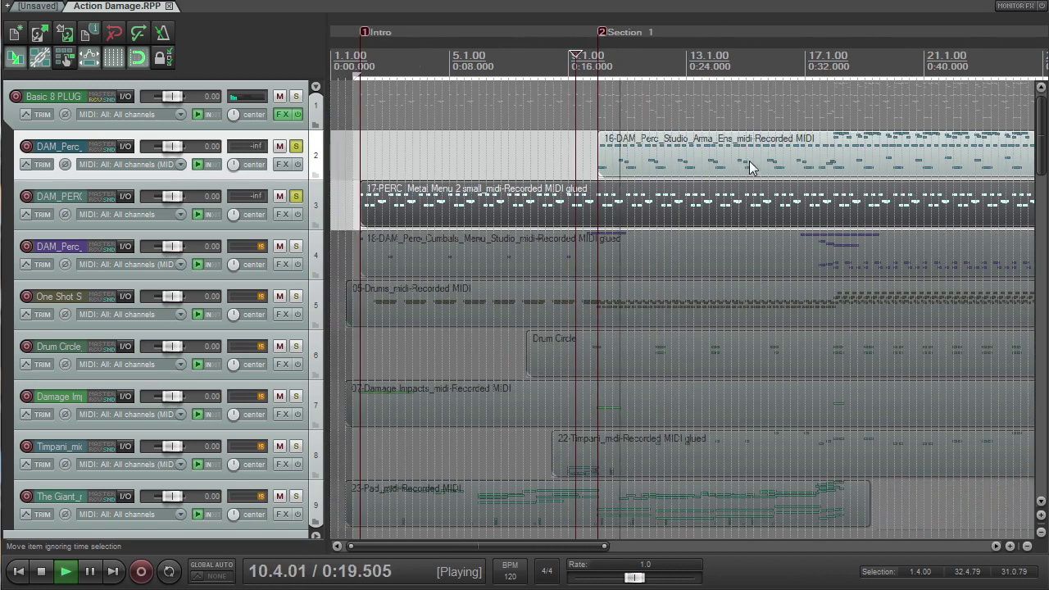
pyautogui.scroll(-1, 733, 168)
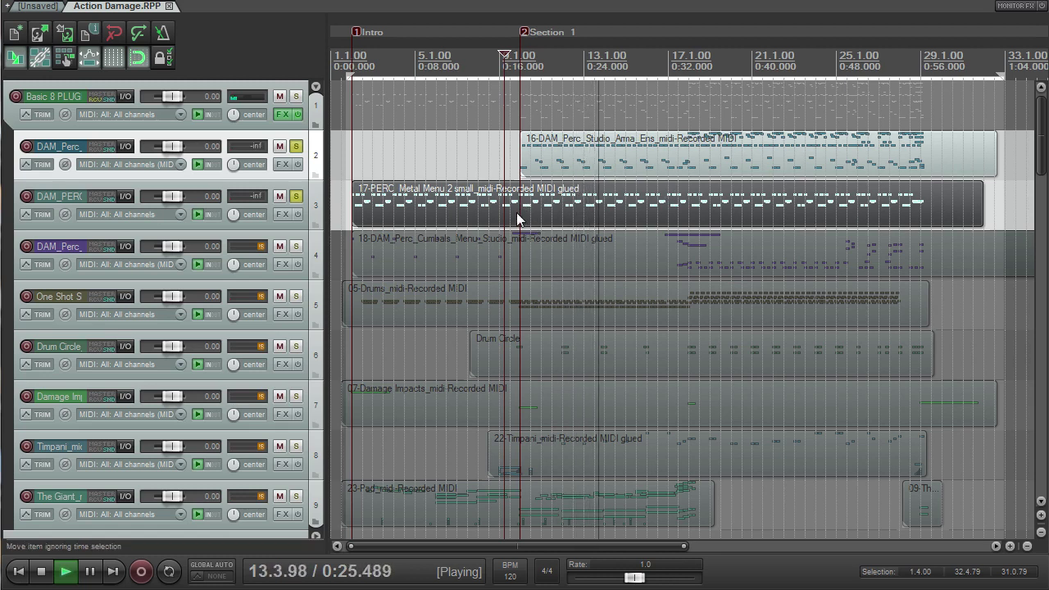
pyautogui.press('space')
# Place the edit cursor at the start of Section 1 and examine where the Studio Arma Ens part joins the metal part
pyautogui.click(361, 55)
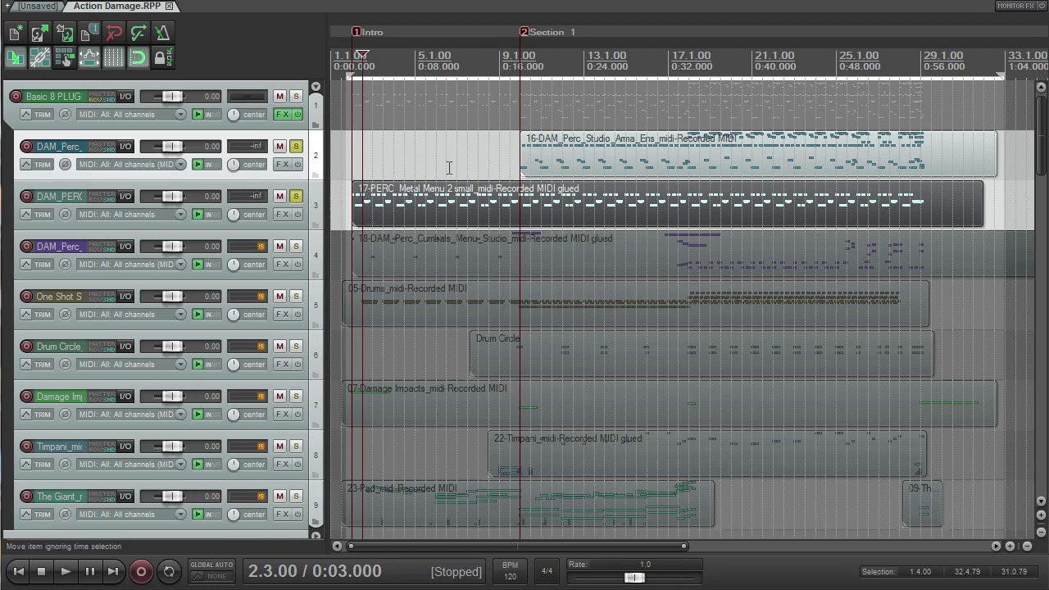
pyautogui.click(520, 55)
pyautogui.scroll(3, 519, 62)
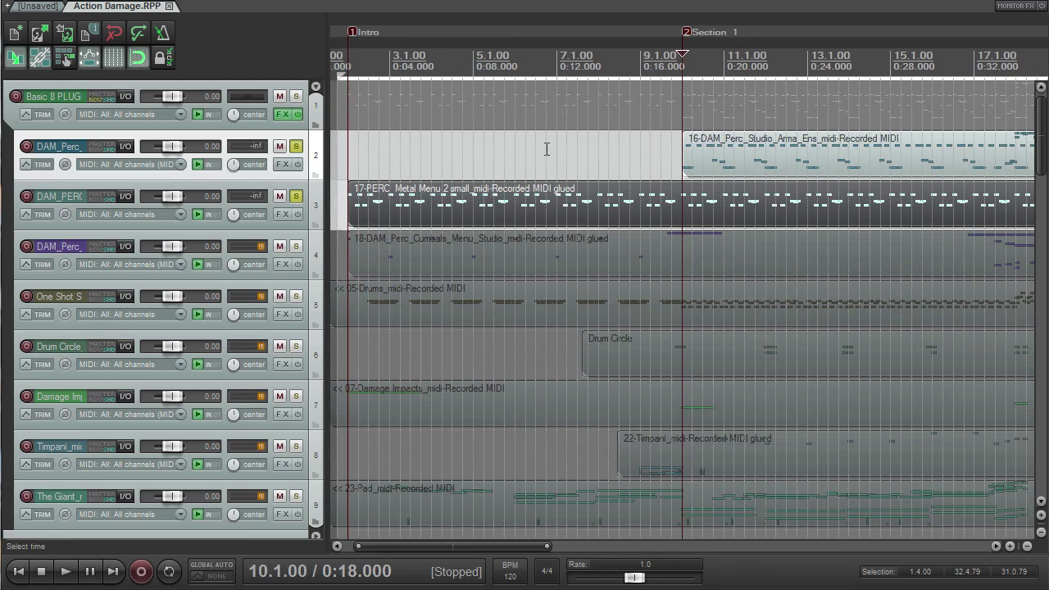
pyautogui.scroll(-3, 726, 191)
pyautogui.scroll(4, 724, 184)
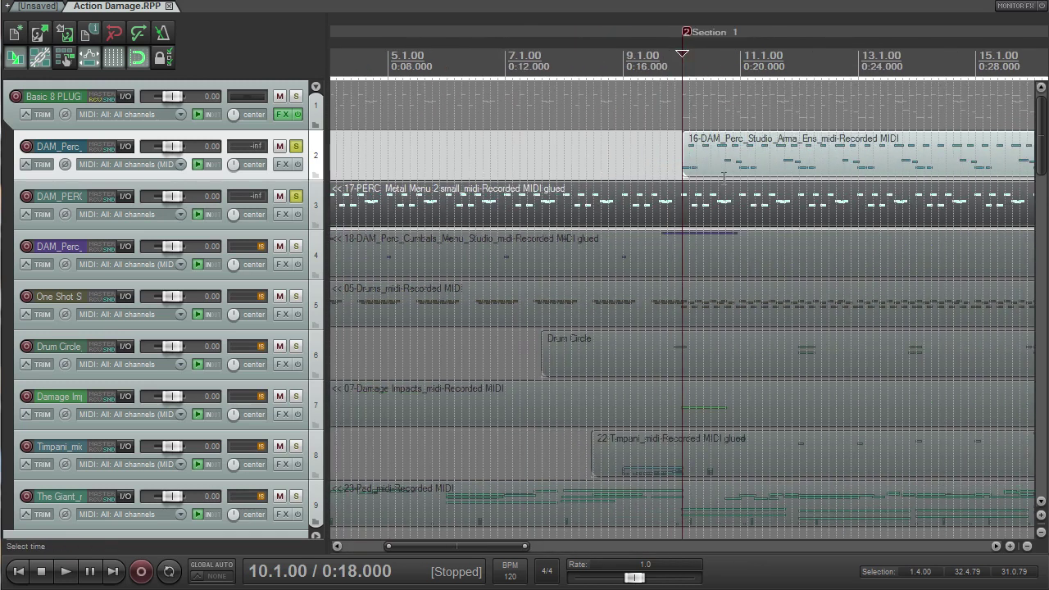
pyautogui.scroll(-3, 432, 215)
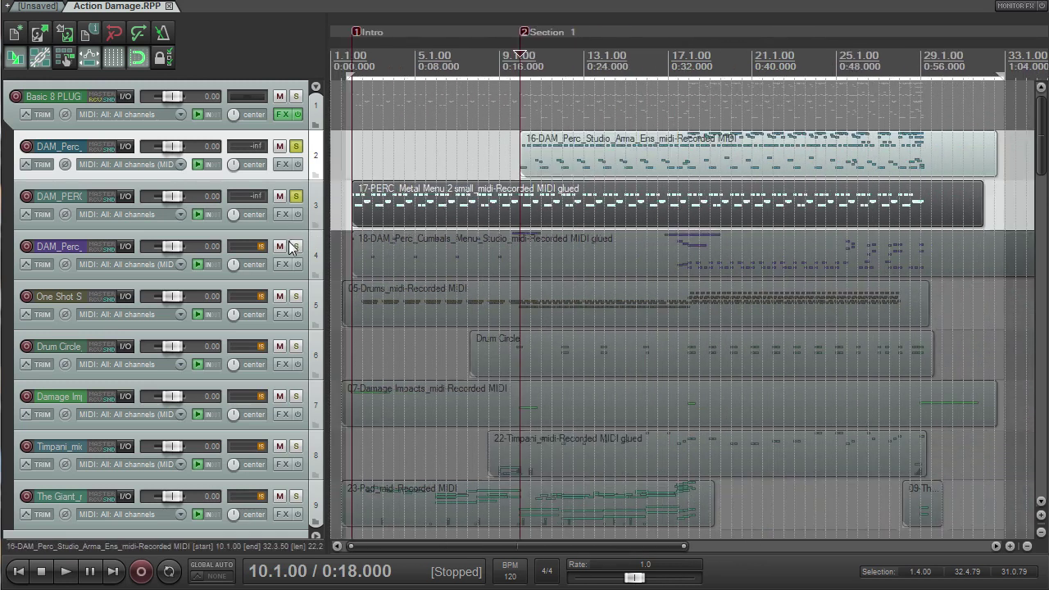
# Solo only the Cymbals Menu Studio track and place the edit cursor at 1.4.00, just before the Intro
pyautogui.click(297, 246)
pyautogui.click(297, 146)
pyautogui.click(296, 196)
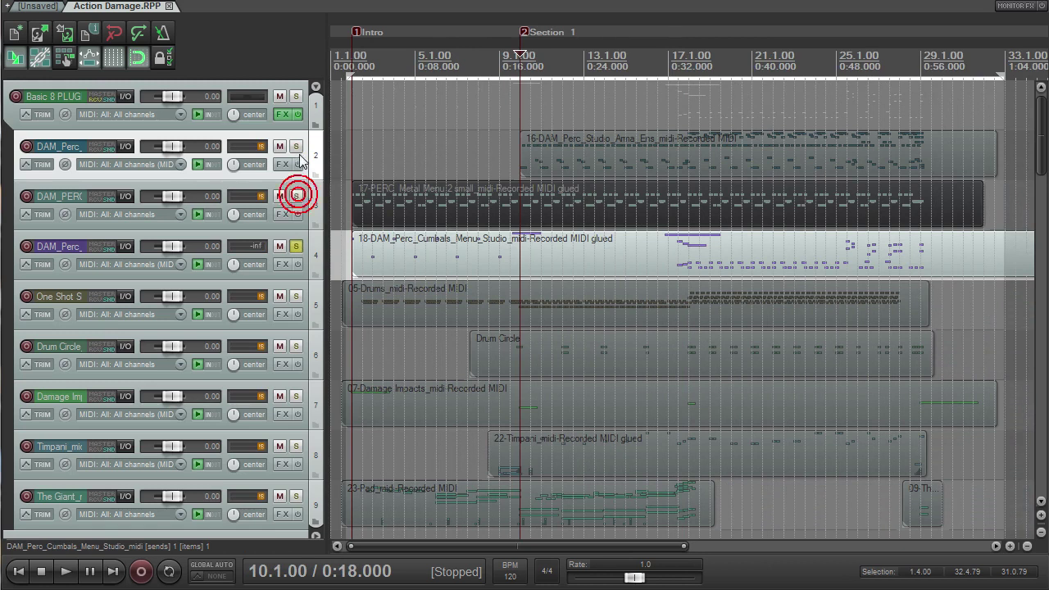
pyautogui.click(346, 51)
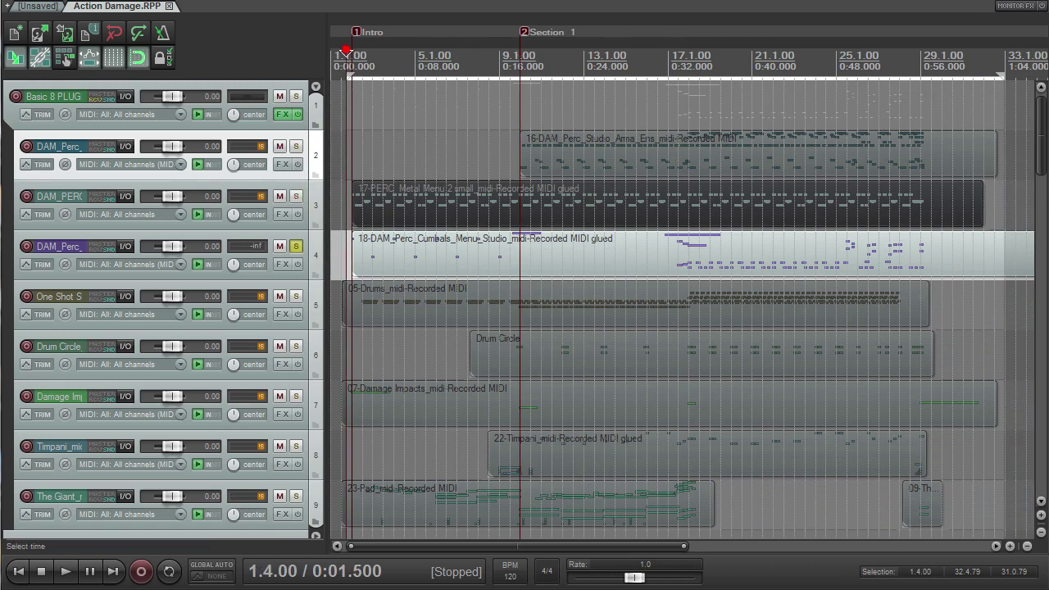
# View the Kontakt rack, and audition the cymbal part's sounds on piano roll keys between D3 and G4
pyautogui.click(277, 116)
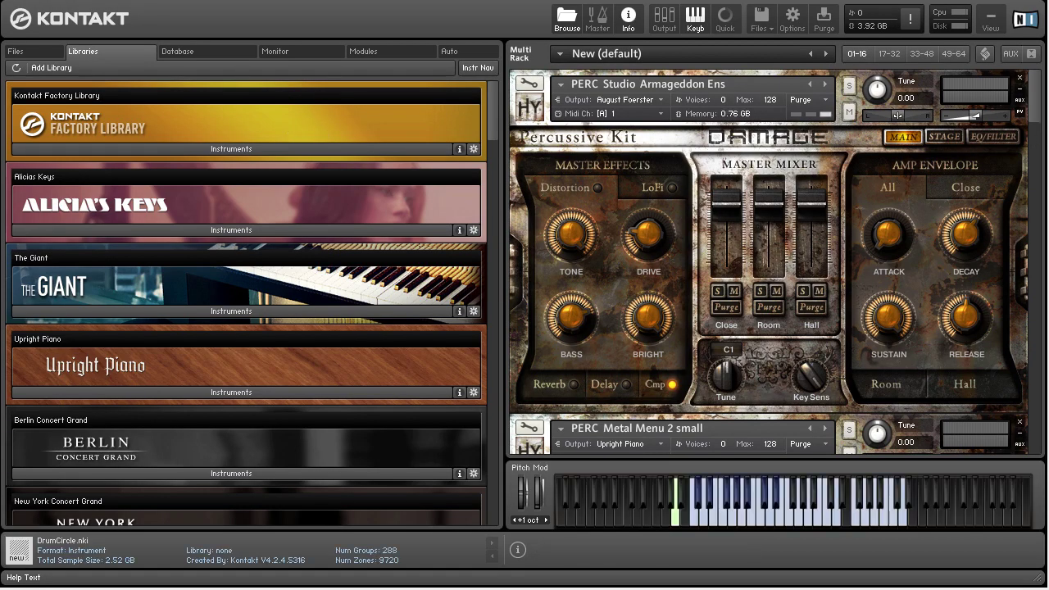
pyautogui.scroll(-3, 607, 91)
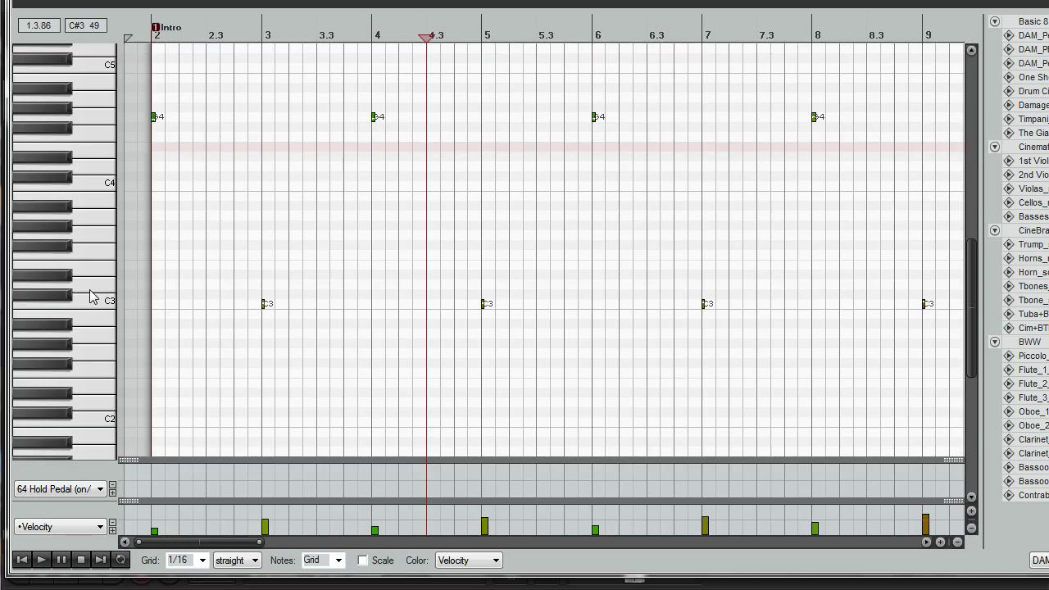
pyautogui.click(87, 288)
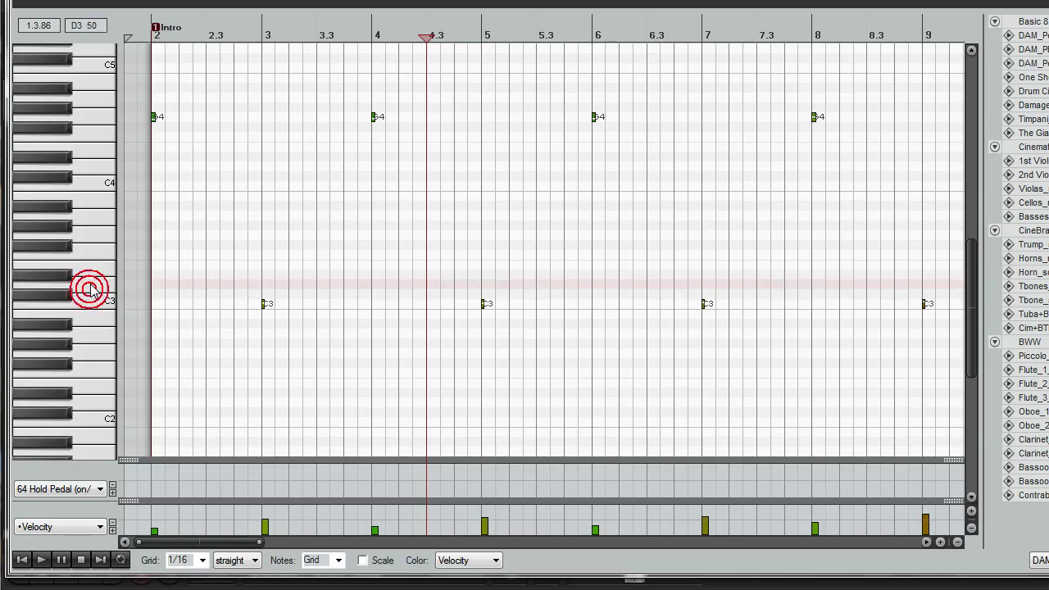
pyautogui.click(90, 220)
pyautogui.click(92, 166)
pyautogui.click(97, 135)
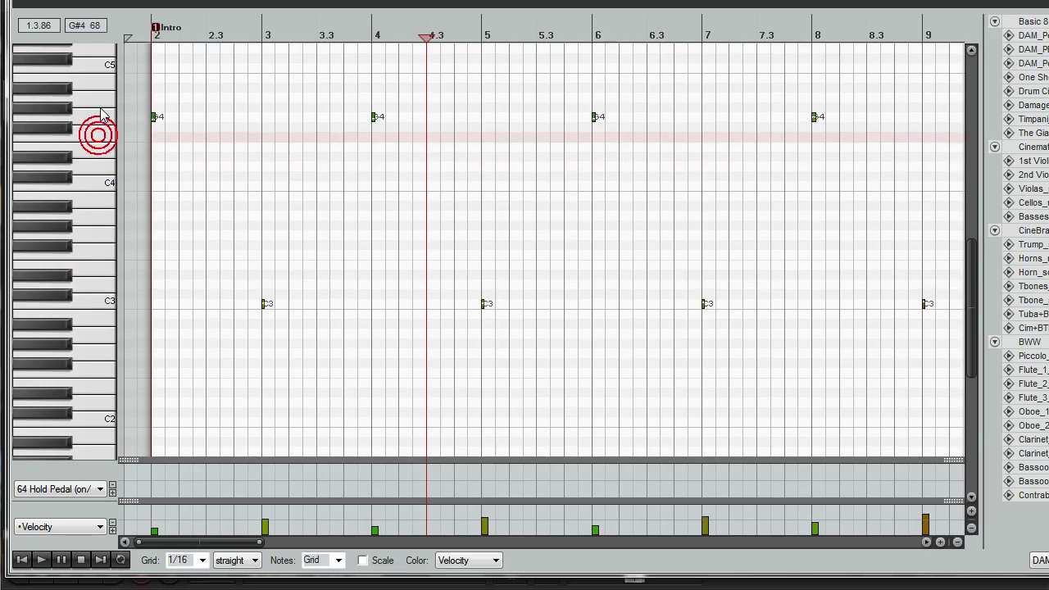
pyautogui.click(98, 108)
# Examine the cymbal notes across the Intro and audition the G4 and C3 sounds they use
pyautogui.scroll(-4, 218, 225)
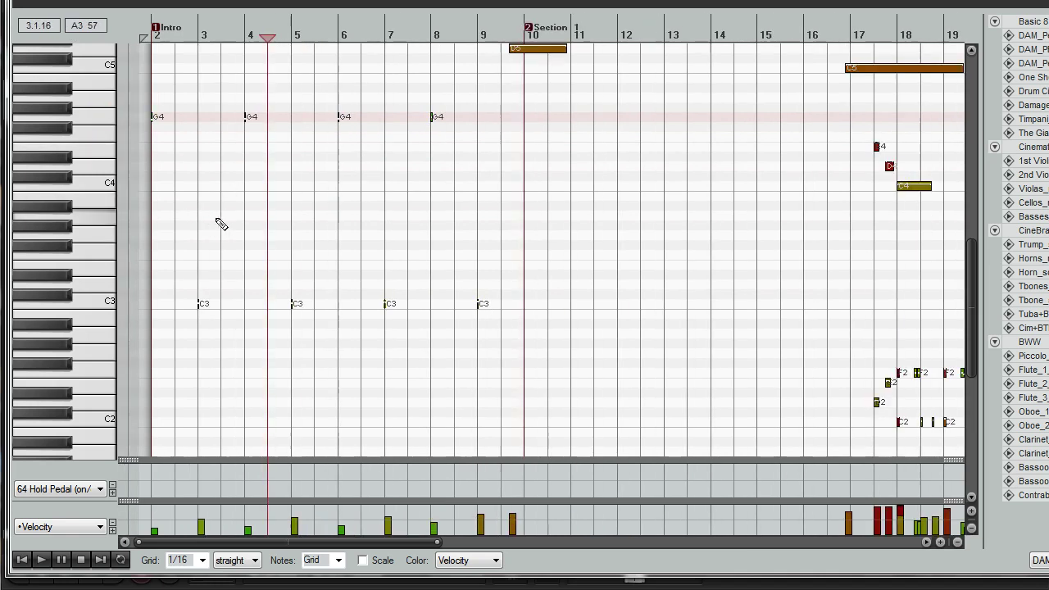
pyautogui.scroll(3, 238, 180)
pyautogui.scroll(3, 238, 149)
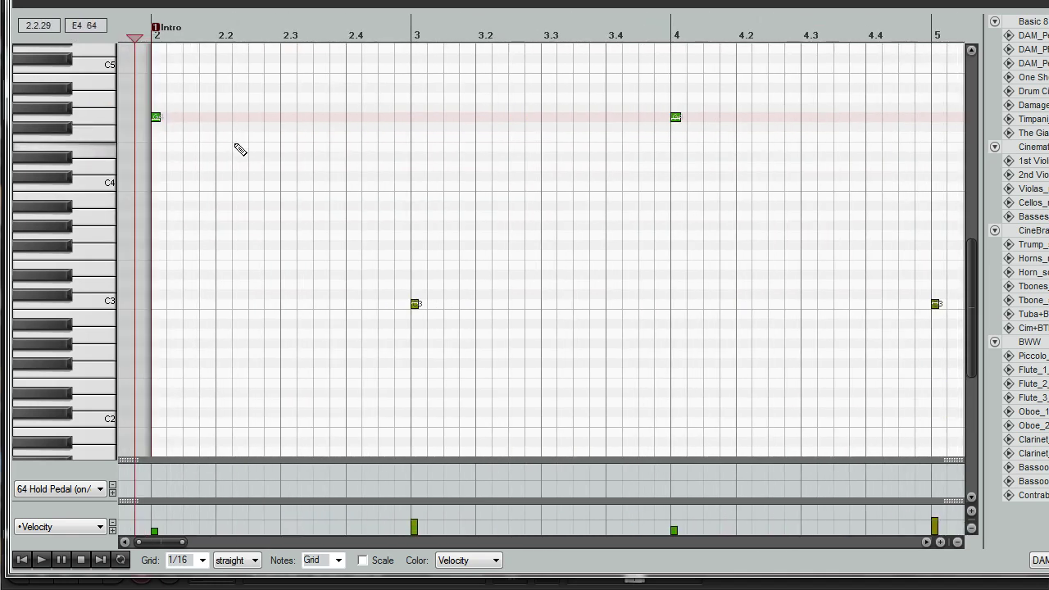
pyautogui.scroll(-6, 238, 150)
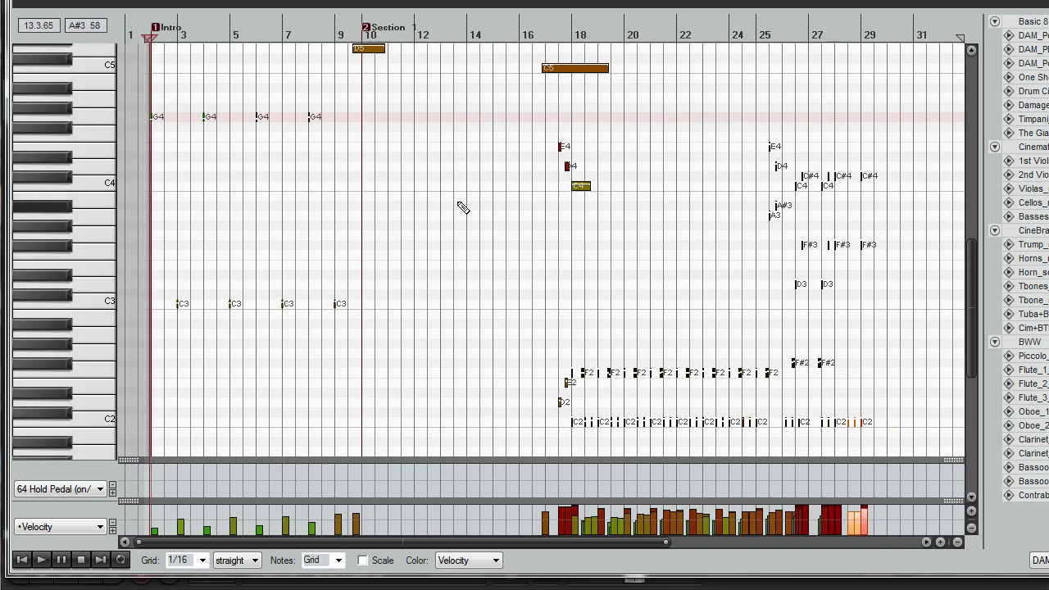
pyautogui.scroll(3, 257, 156)
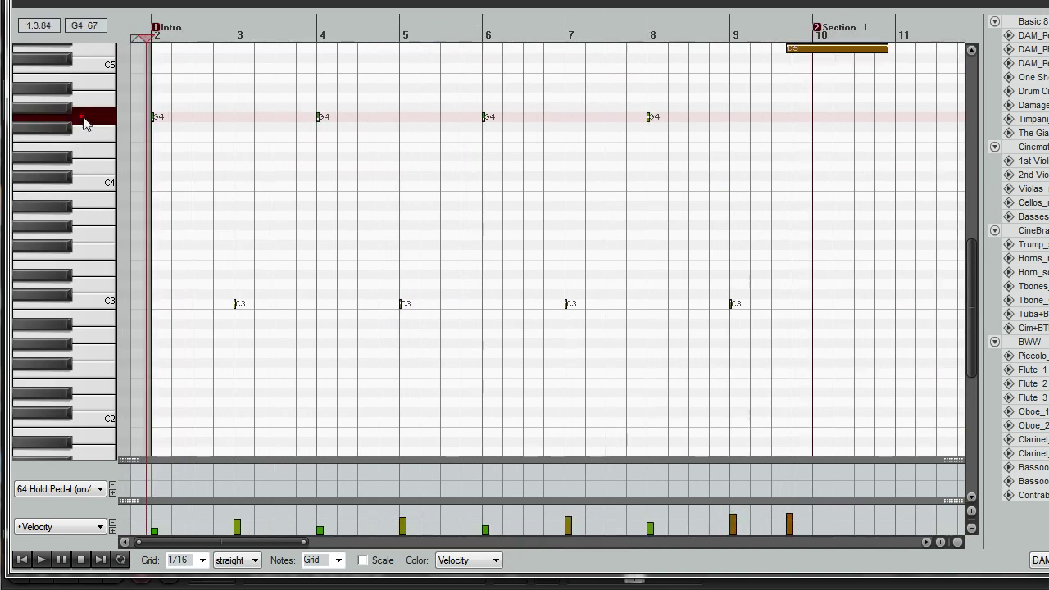
pyautogui.click(104, 305)
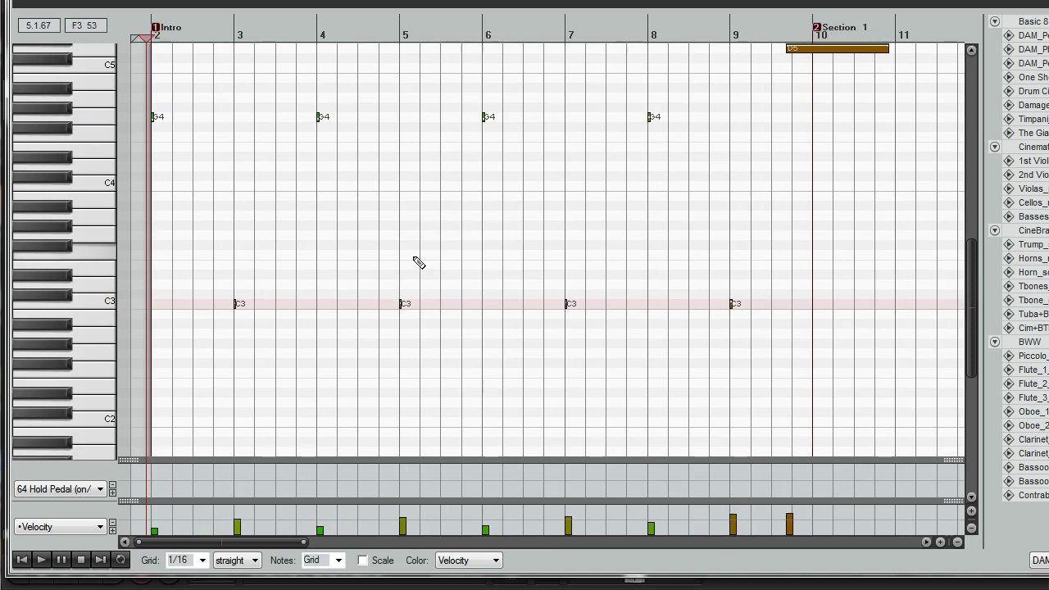
# Play the Intro cymbals and the long D5 note leading into Section 1, and show the C5 note before bar 17
pyautogui.scroll(2, 418, 262)
pyautogui.scroll(-2, 418, 259)
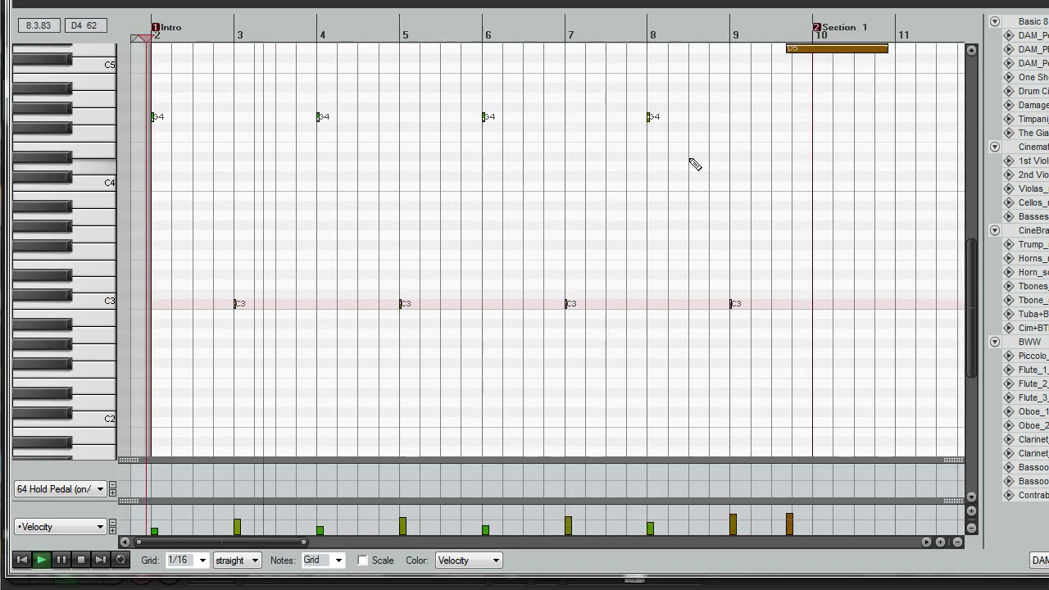
pyautogui.click(781, 35)
pyautogui.scroll(3, 685, 115)
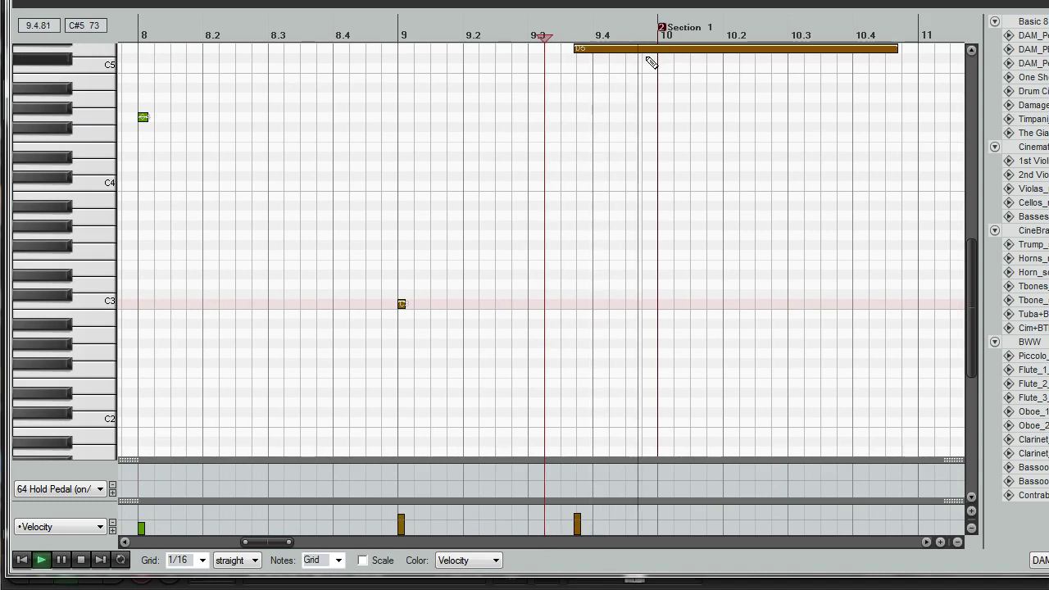
pyautogui.scroll(-4, 663, 64)
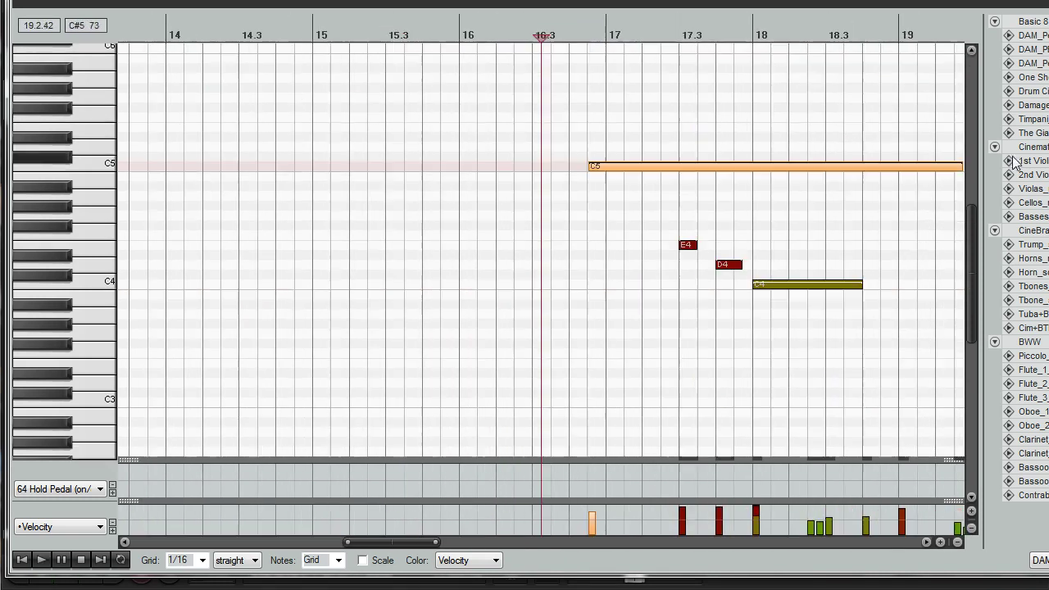
# Play the cymbals part from about bar 16.3 while viewing its lower notes through bar 29, and stop playback
pyautogui.press('space')
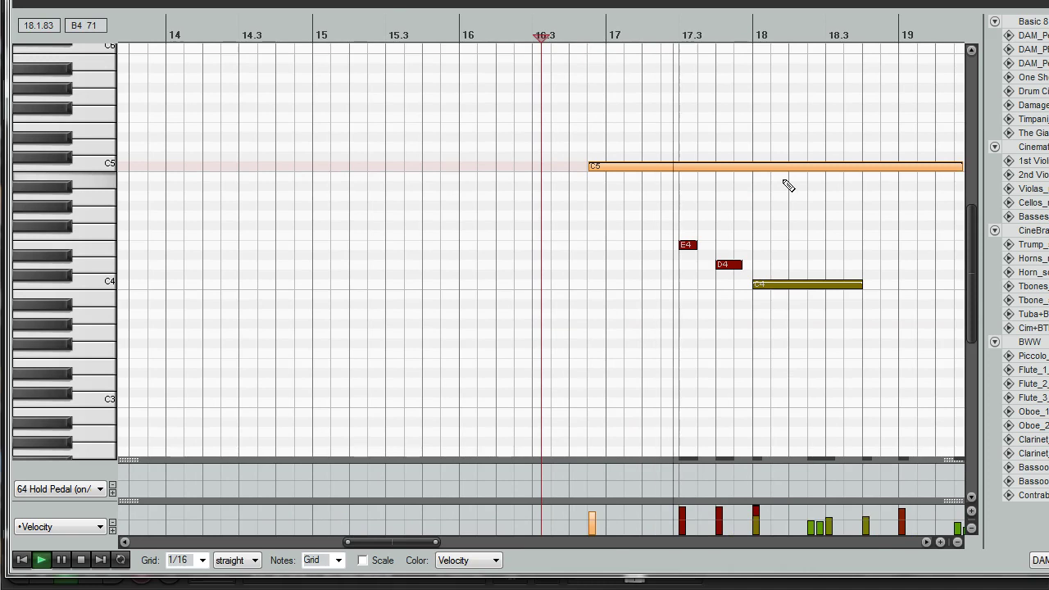
pyautogui.scroll(-5, 786, 183)
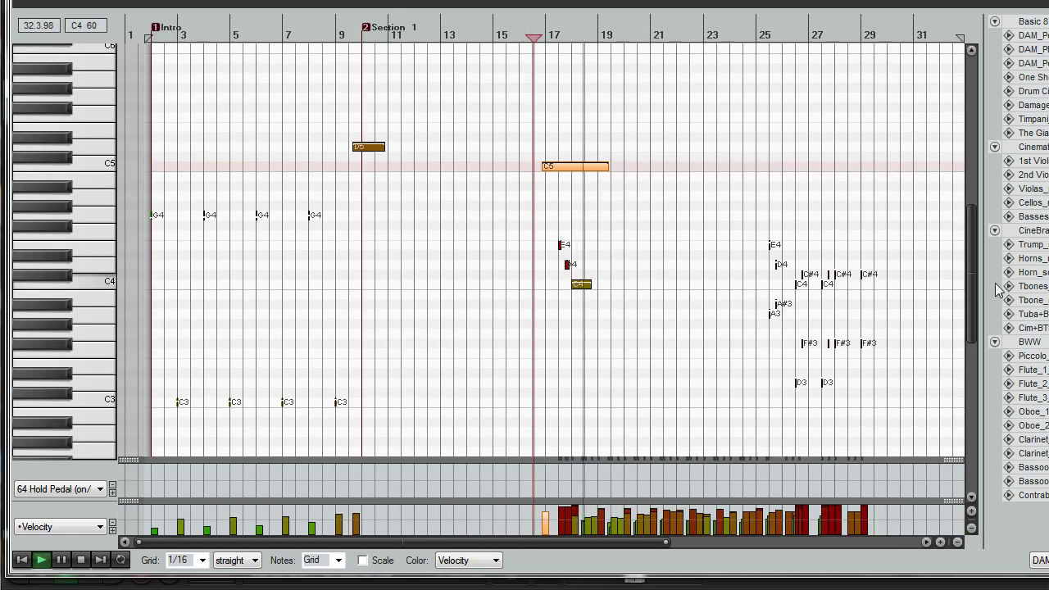
pyautogui.moveTo(968, 256); pyautogui.dragTo(966, 338)
pyautogui.scroll(4, 740, 237)
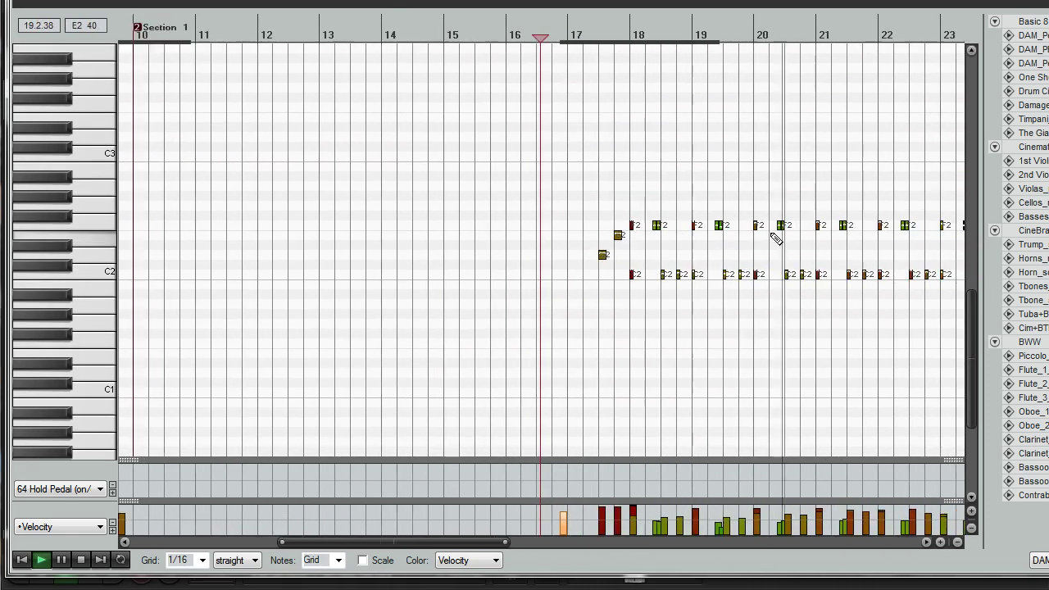
pyautogui.scroll(-4, 778, 238)
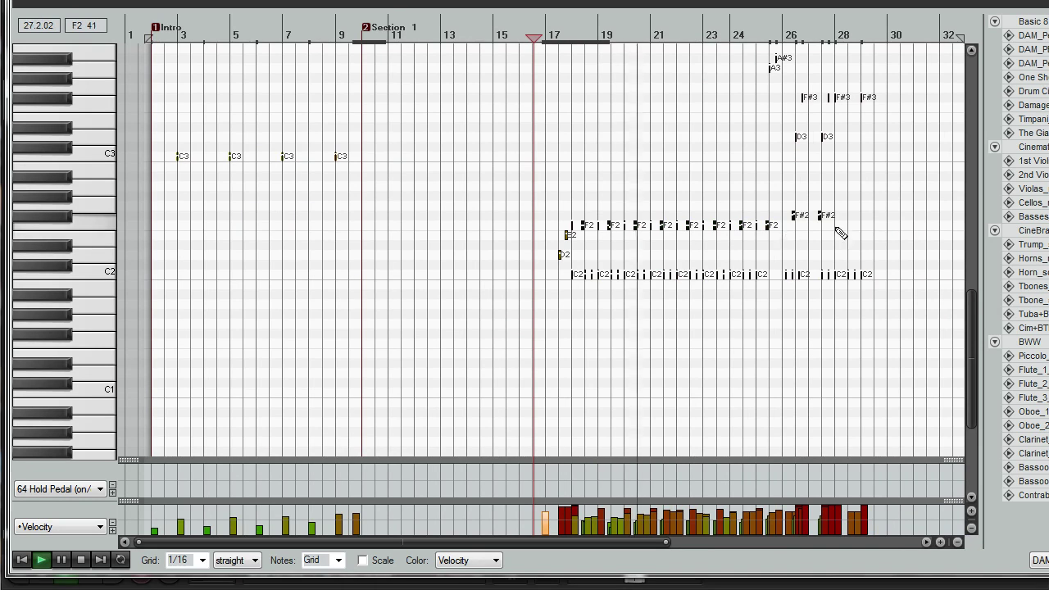
pyautogui.scroll(4, 948, 145)
pyautogui.scroll(-4, 955, 148)
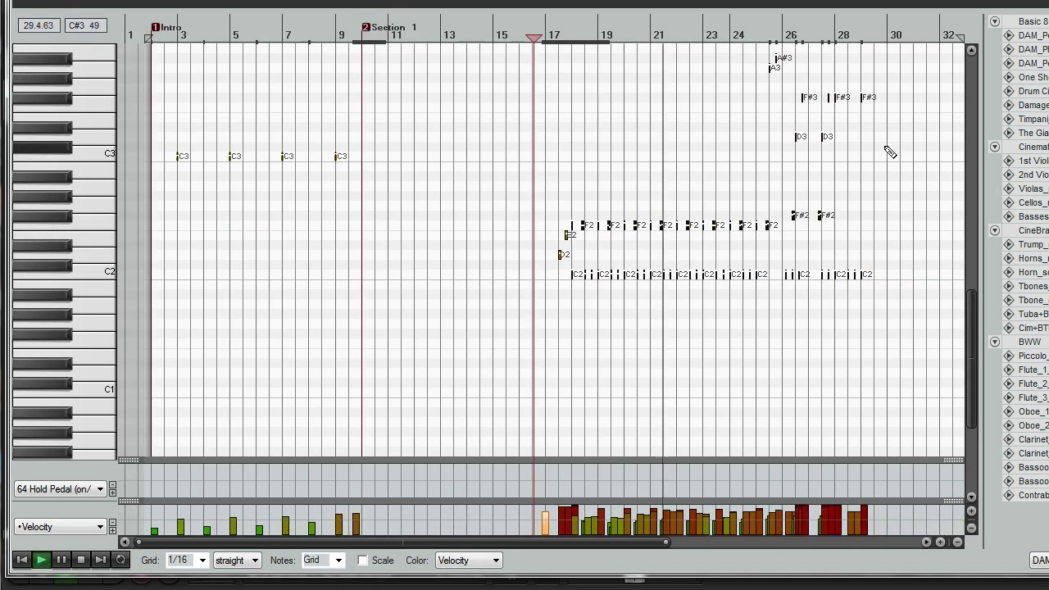
pyautogui.press('space')
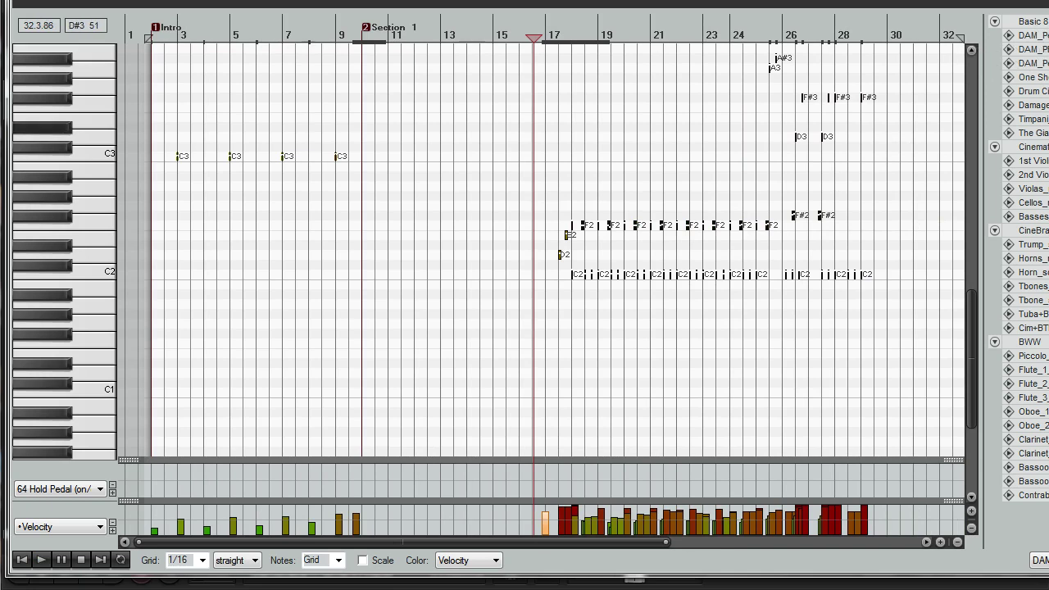
# Overlay the metal and cymbals parts in the piano roll, make both editable, and adjust the track list's width
pyautogui.click(1028, 49)
pyautogui.moveTo(1048, 50); pyautogui.dragTo(1045, 49)
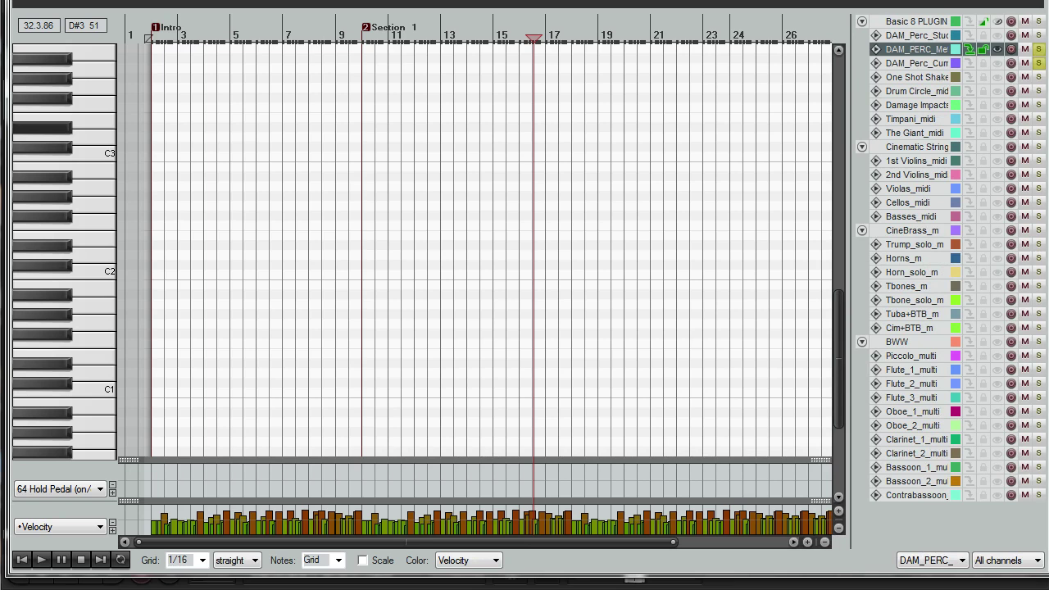
pyautogui.click(899, 63)
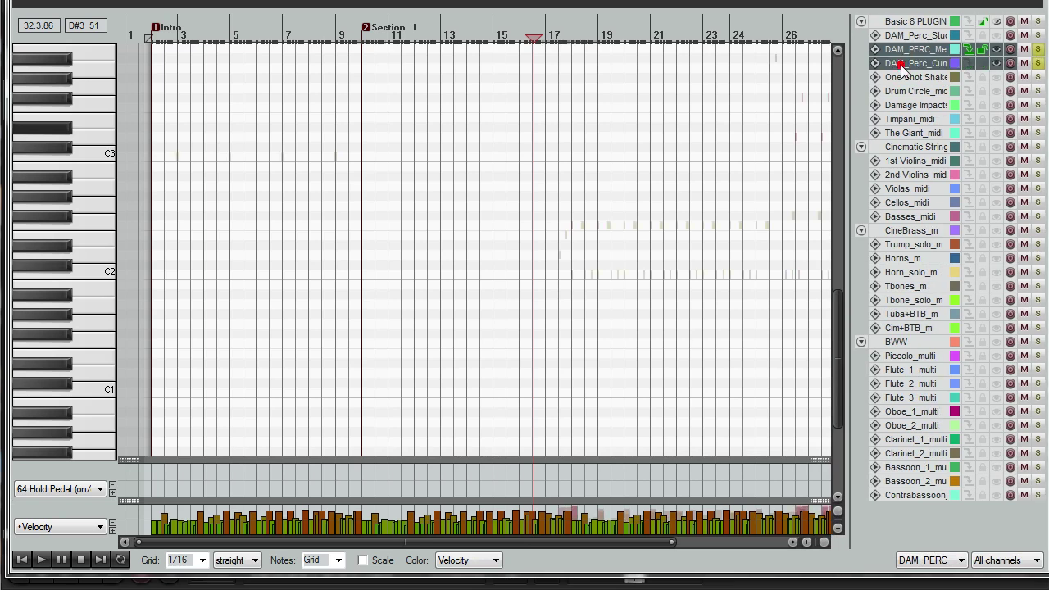
pyautogui.click(980, 64)
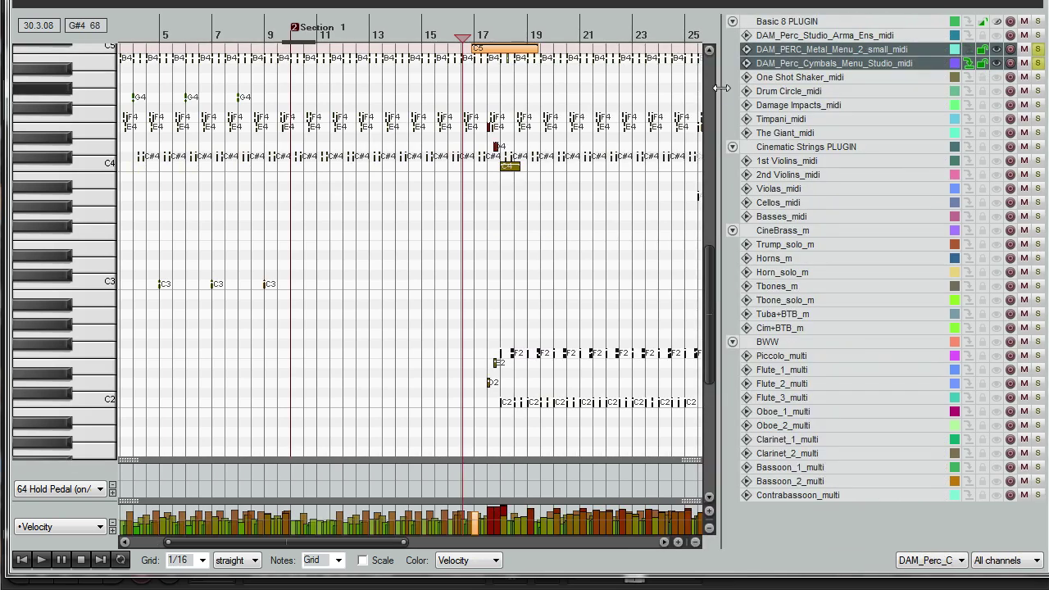
pyautogui.moveTo(721, 87); pyautogui.dragTo(857, 87)
# Play the overlaid metal and cymbals parts from about bar 4 of the Intro, and stop playback
pyautogui.click(207, 29)
pyautogui.press('space')
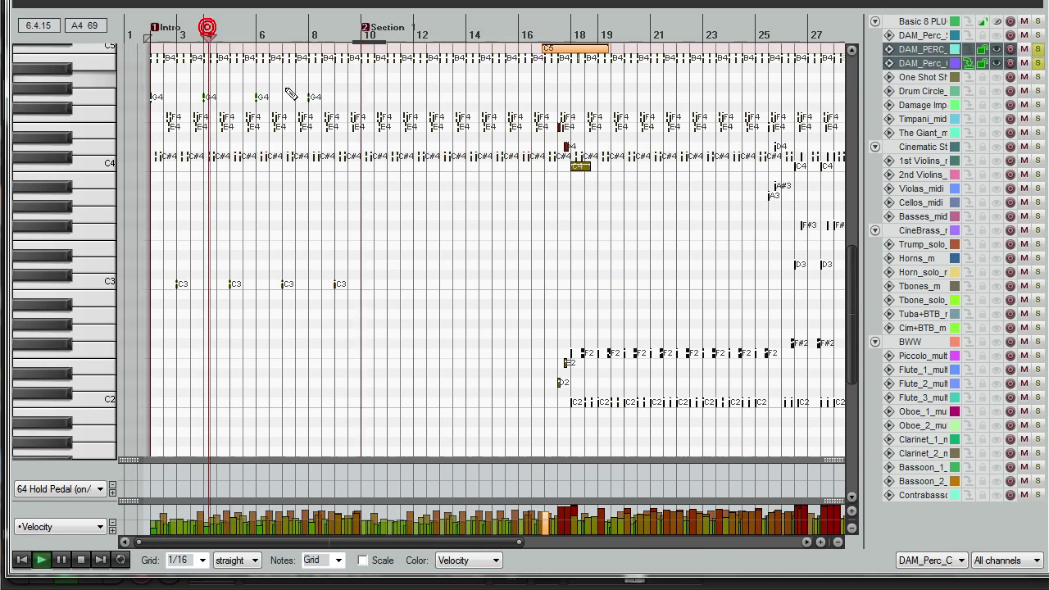
pyautogui.scroll(5, 429, 150)
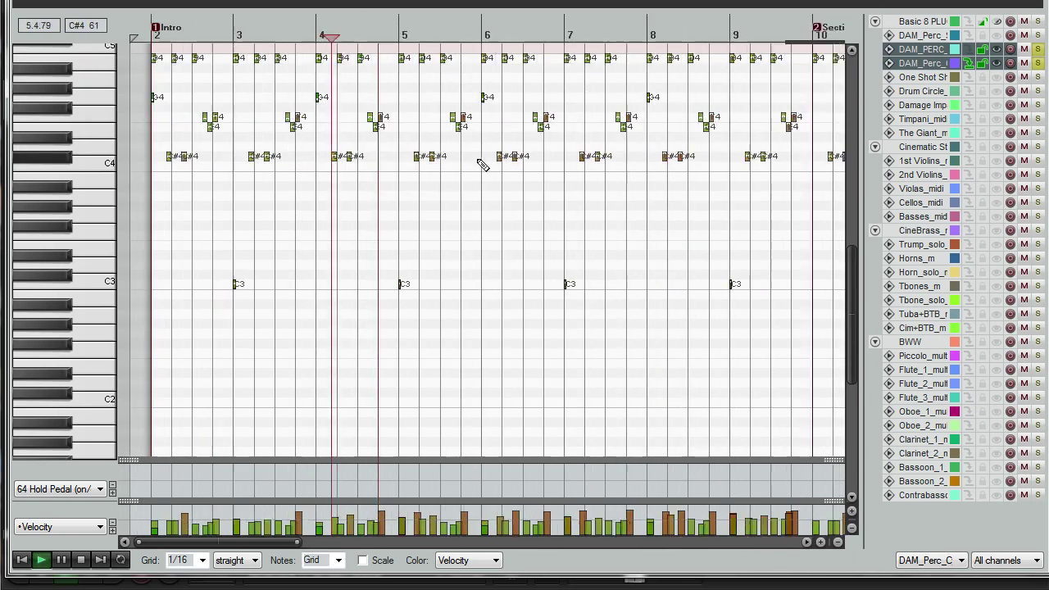
pyautogui.scroll(-4, 482, 163)
pyautogui.press('space')
# Play the metal and cymbals parts together from just before bar 17 while viewing their notes through bar 29
pyautogui.click(558, 36)
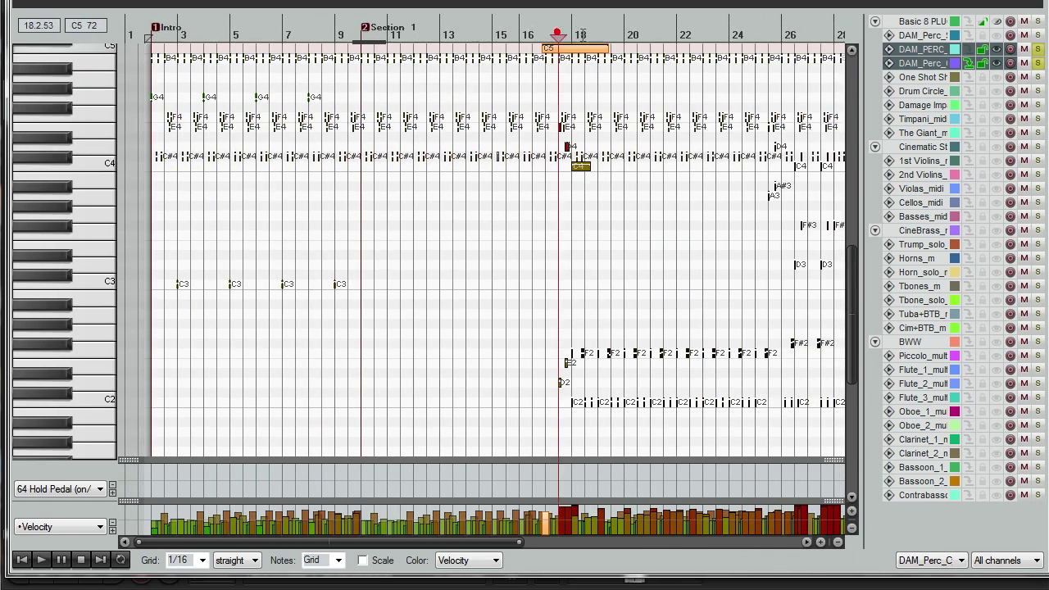
pyautogui.scroll(4, 588, 41)
pyautogui.scroll(-3, 459, 35)
pyautogui.click(460, 36)
pyautogui.press('space')
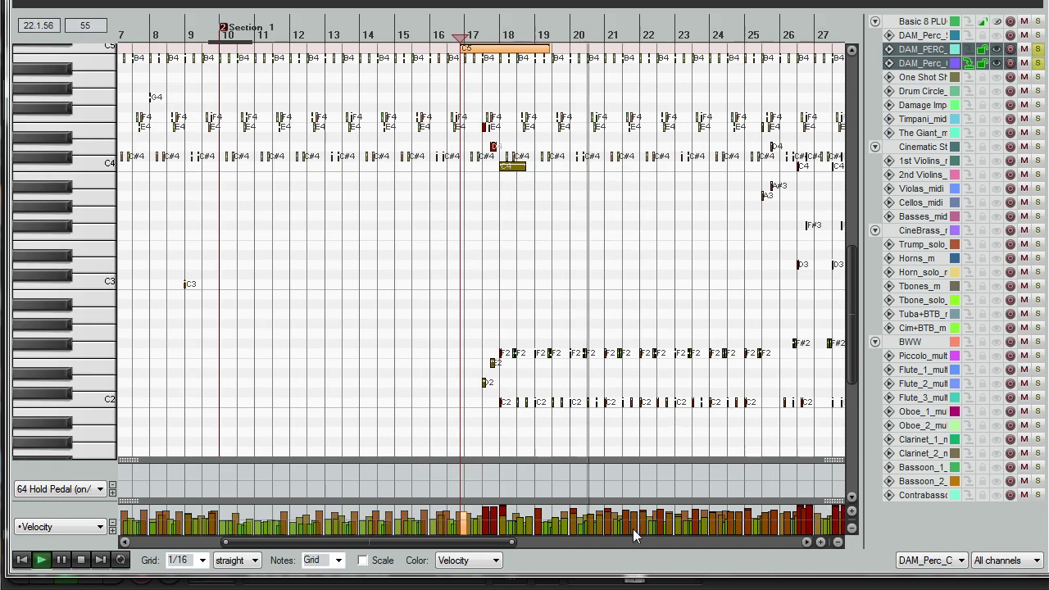
pyautogui.moveTo(483, 540); pyautogui.dragTo(568, 540)
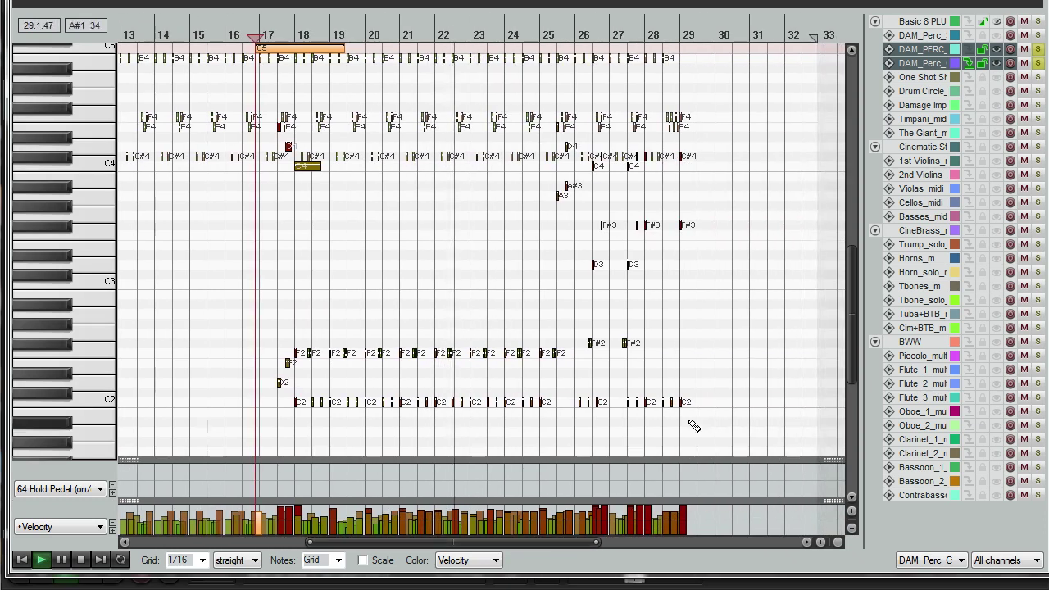
# Solo the Studio Arma Ens drum track and overlay its part with the metal and cymbals parts as editable in the piano roll
pyautogui.click(1037, 35)
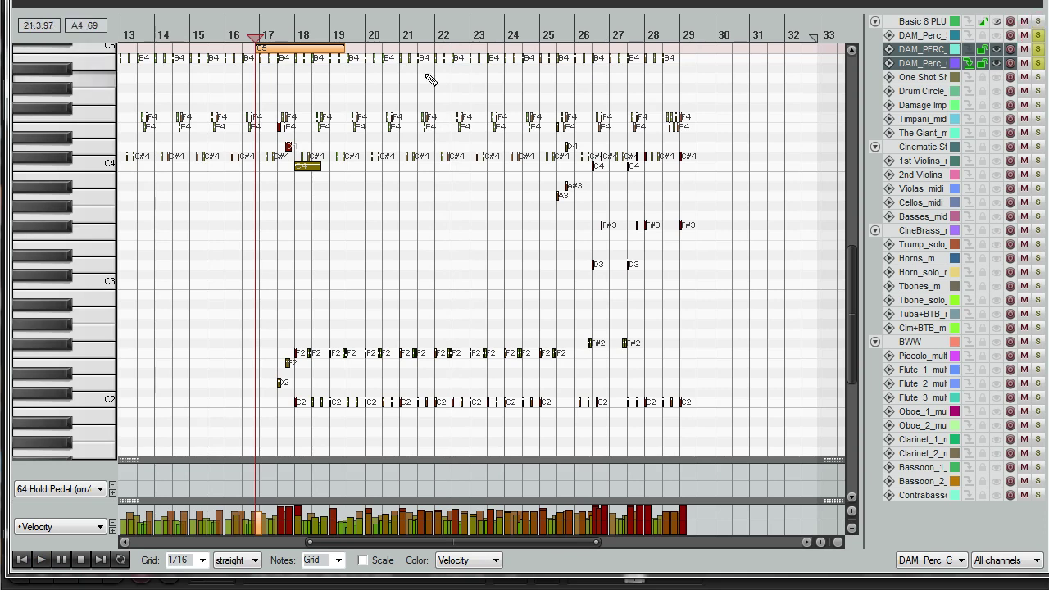
pyautogui.click(919, 36)
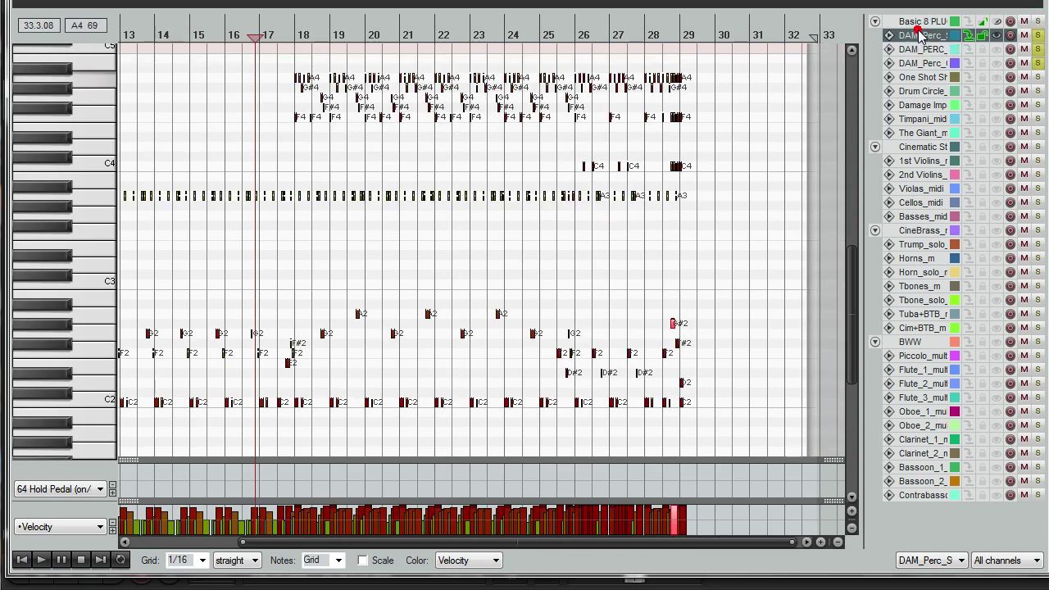
pyautogui.click(982, 49)
pyautogui.click(983, 76)
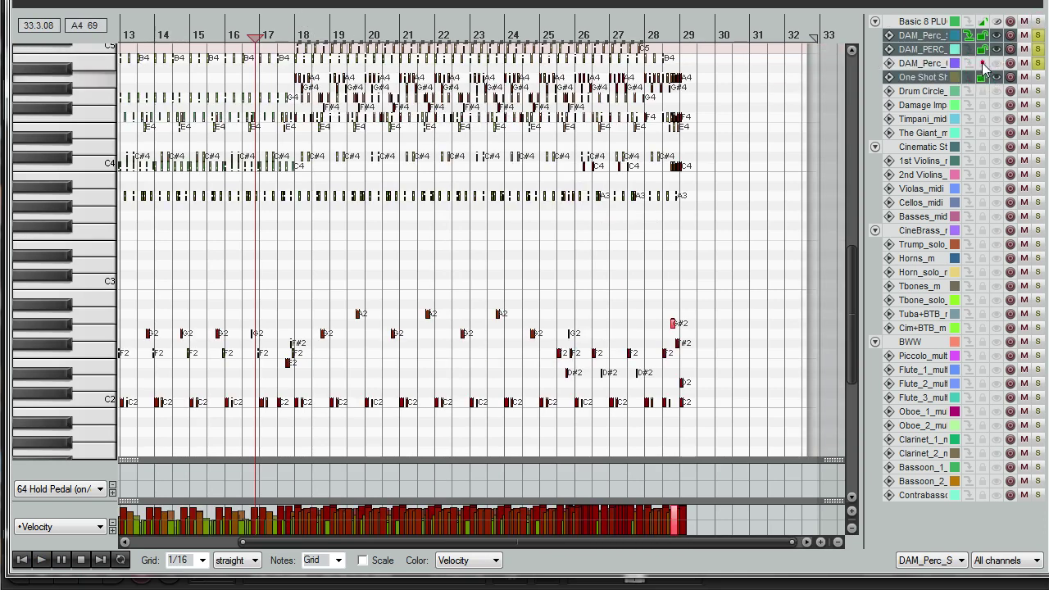
pyautogui.click(982, 63)
pyautogui.click(982, 77)
# Play the drum, metal and cymbals parts together from just before bar 17 while following their notes, and stop playback
pyautogui.press('space')
pyautogui.scroll(2, 800, 236)
pyautogui.scroll(-2, 587, 428)
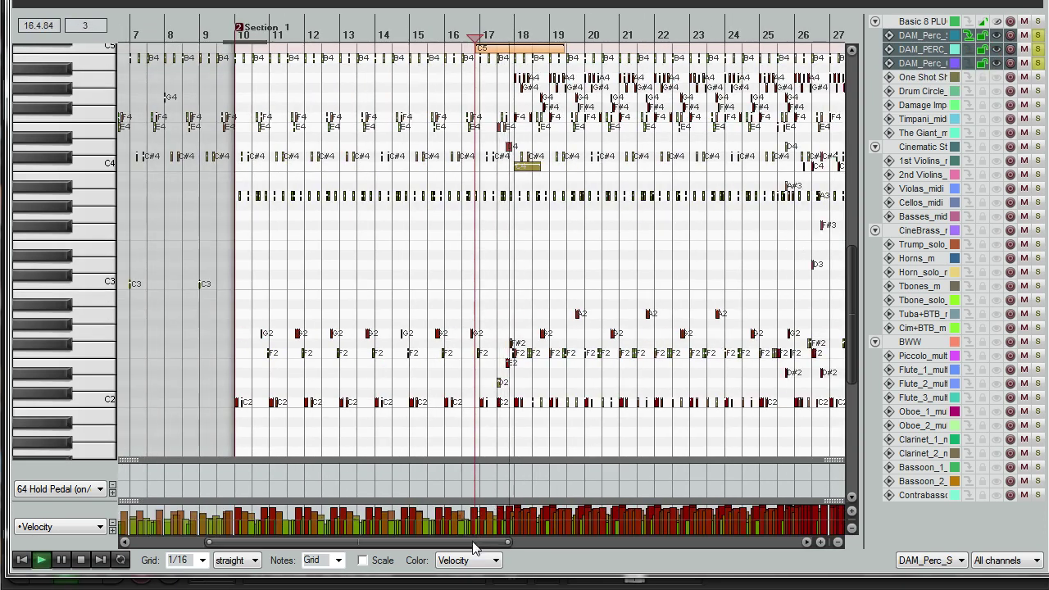
pyautogui.moveTo(474, 547); pyautogui.dragTo(519, 547)
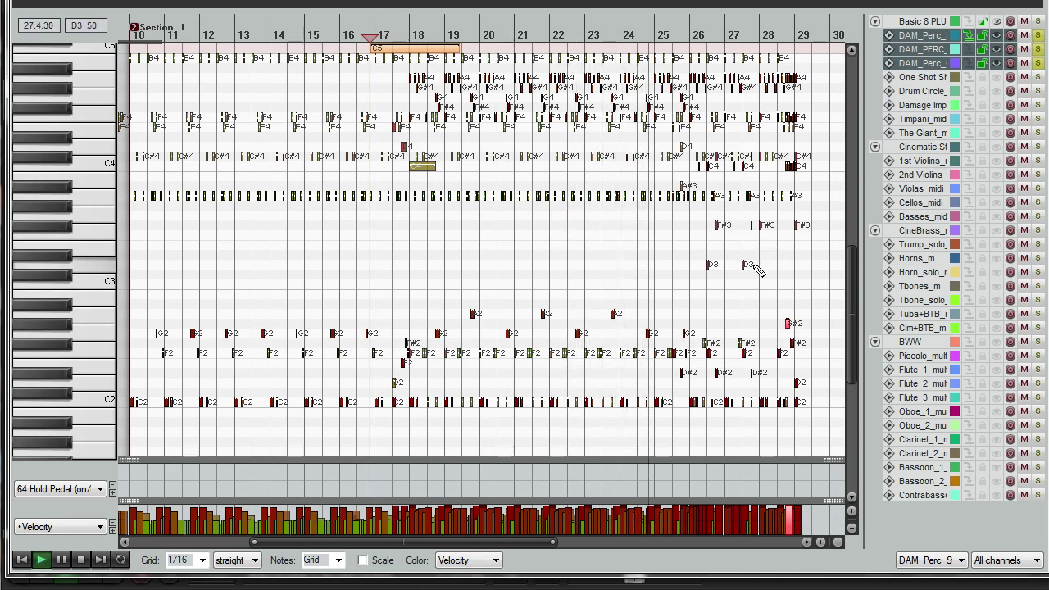
pyautogui.press('space')
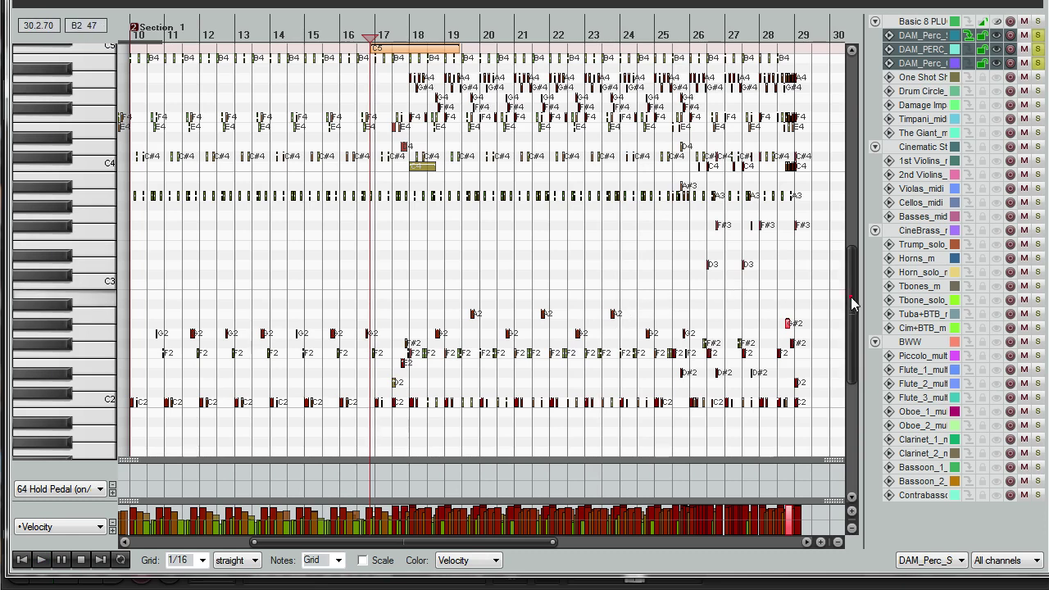
# Show only the Studio Arma Ens drum part and examine its low and high note patterns between bars 10 and 29
pyautogui.moveTo(850, 296)
pyautogui.mouseDown()
pyautogui.moveTo(854, 271)
pyautogui.moveTo(854, 280)
pyautogui.mouseUp()
pyautogui.click(915, 50)
pyautogui.click(921, 37)
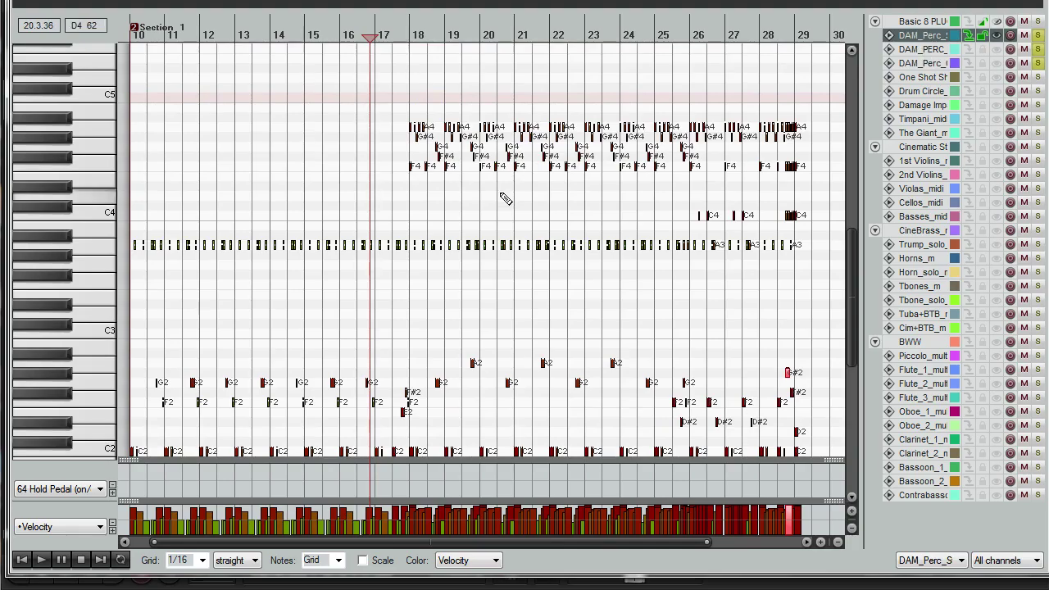
pyautogui.moveTo(851, 241); pyautogui.dragTo(853, 275)
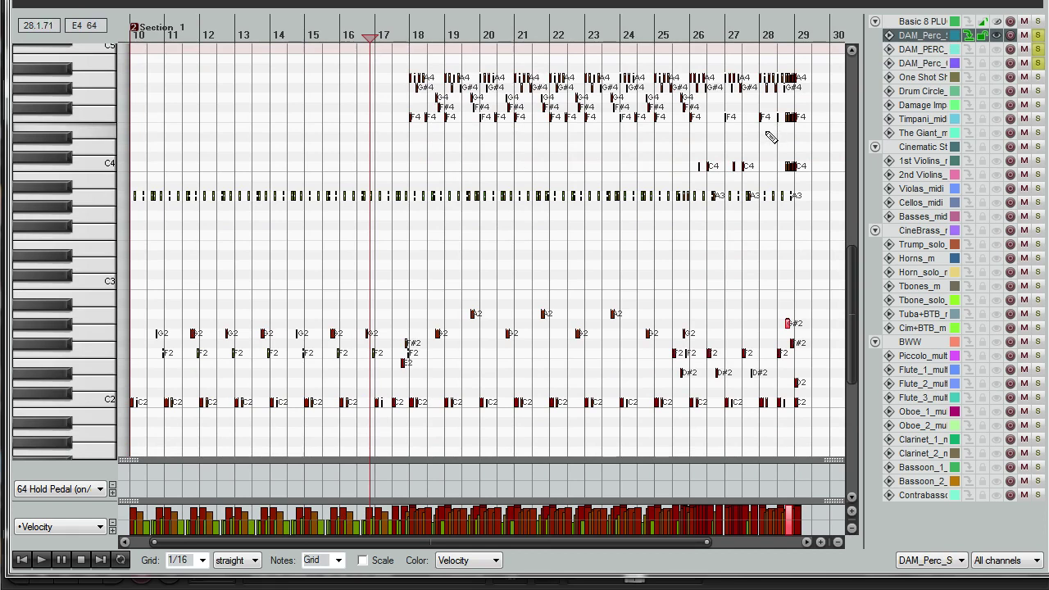
pyautogui.scroll(4, 657, 218)
pyautogui.scroll(-4, 656, 230)
pyautogui.scroll(3, 646, 235)
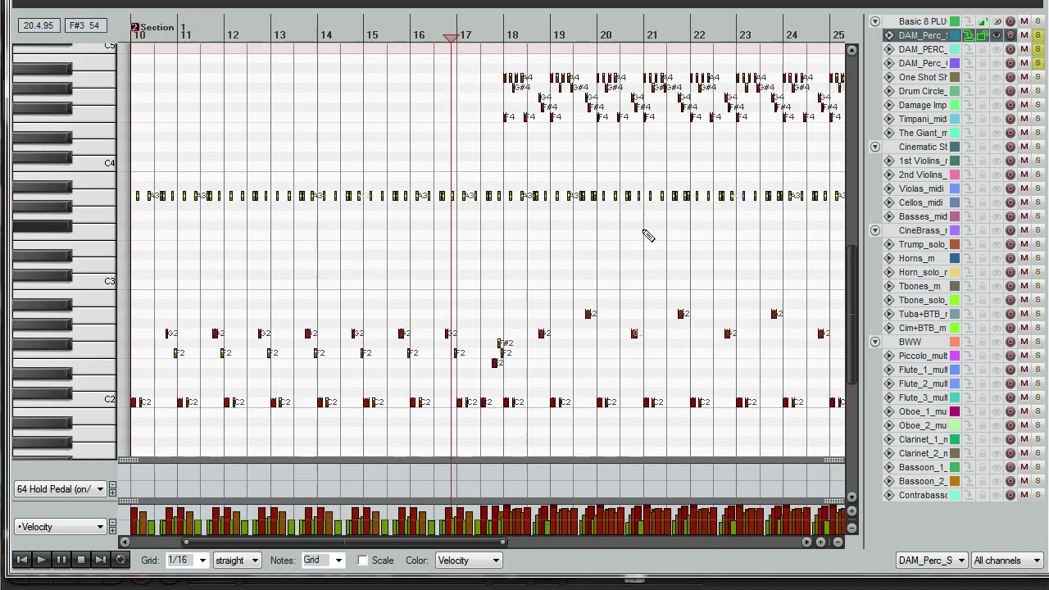
pyautogui.scroll(-3, 630, 246)
pyautogui.scroll(-2, 632, 249)
pyautogui.scroll(5, 623, 250)
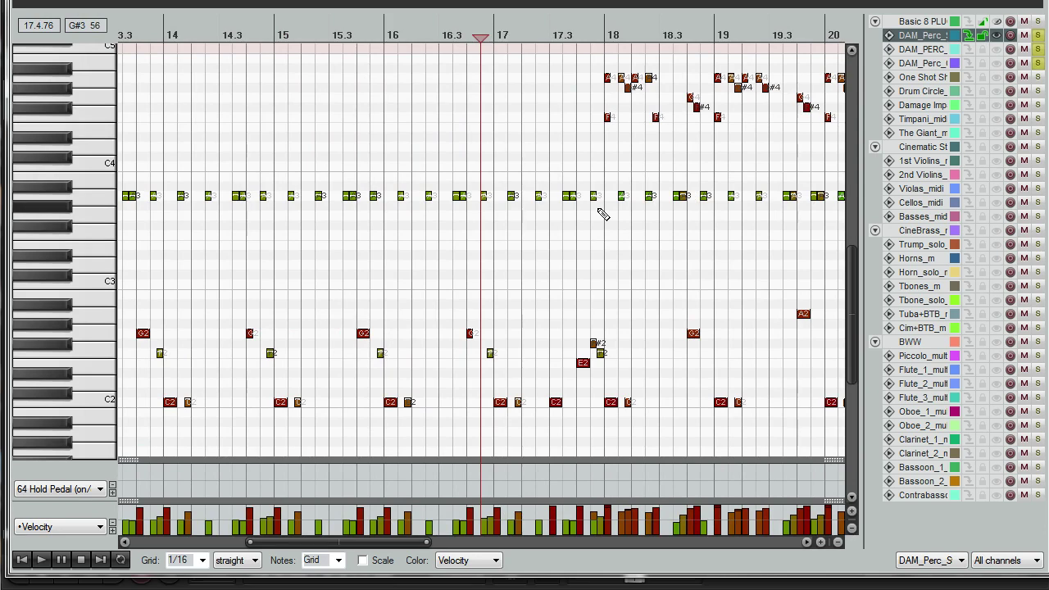
pyautogui.scroll(-2, 608, 368)
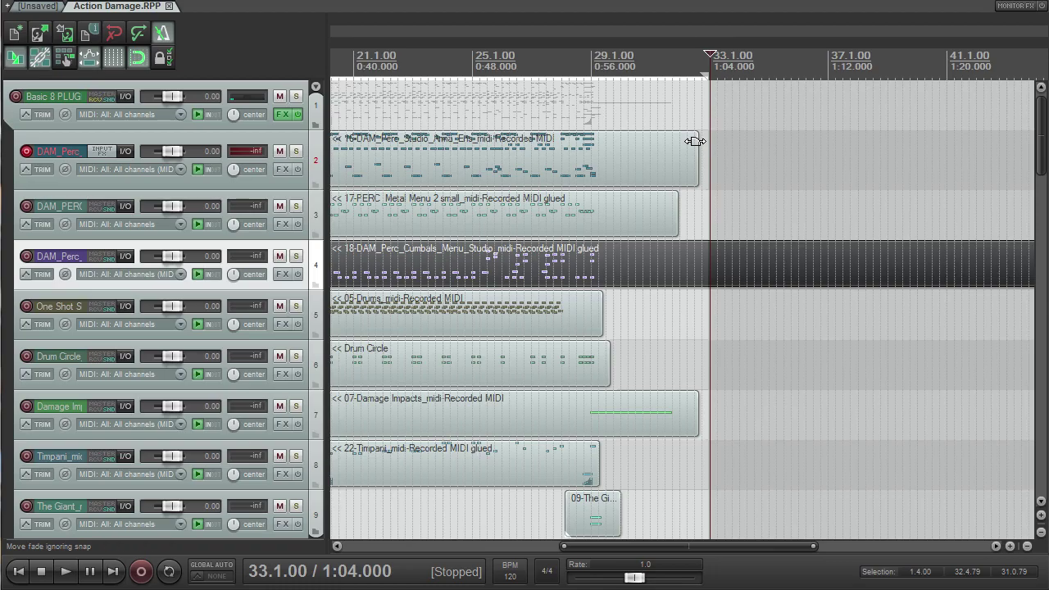
# Record a test drum pattern from bar 34 on the Studio Arma Ens track and quantize its notes to a straight 1/16 grid at 100% strength
pyautogui.hotkey('ctrl', 'r')
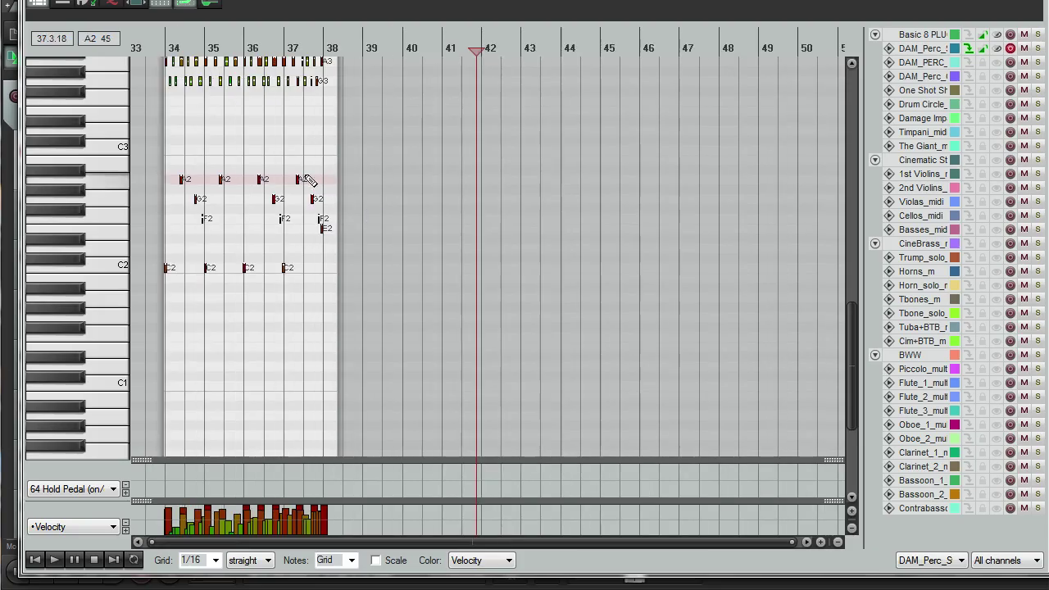
pyautogui.press('space')
pyautogui.press('q')
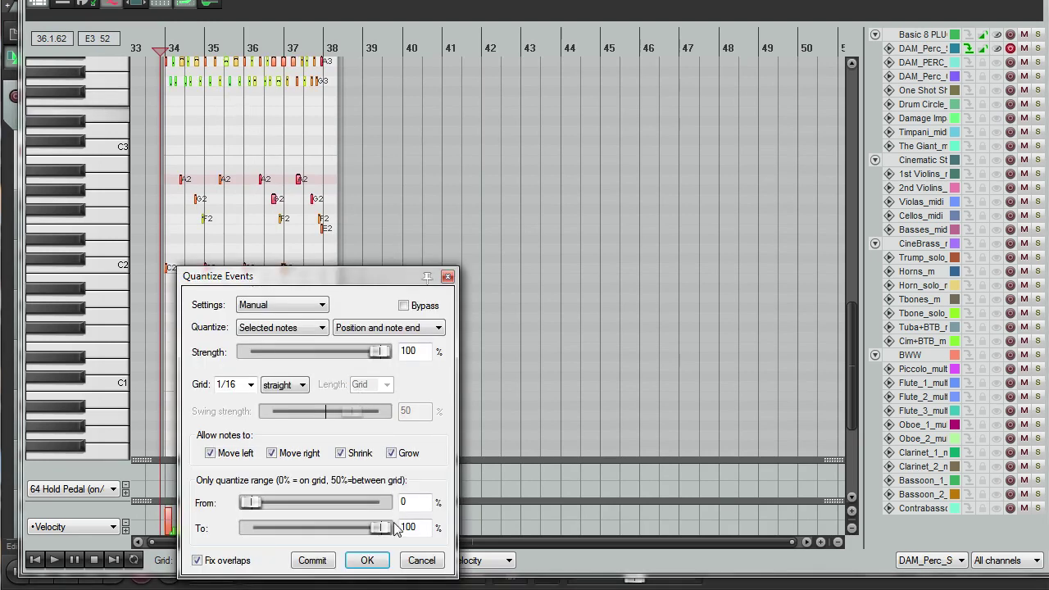
pyautogui.click(369, 560)
# Play the quantized drum pattern from bar 34 while viewing its notes, and stop playback
pyautogui.scroll(5, 304, 317)
pyautogui.press('space')
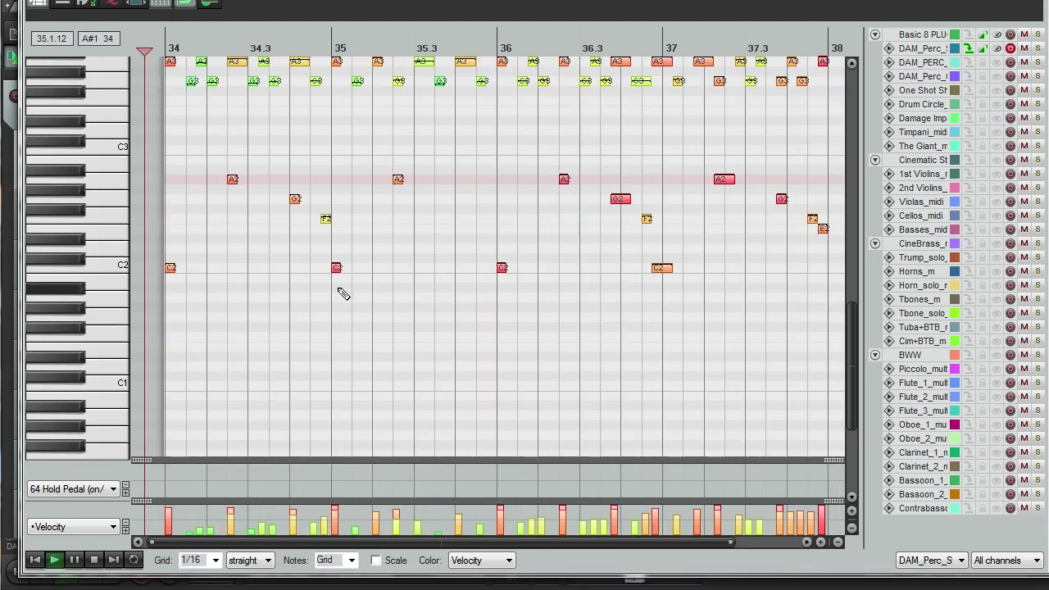
pyautogui.scroll(-2, 364, 257)
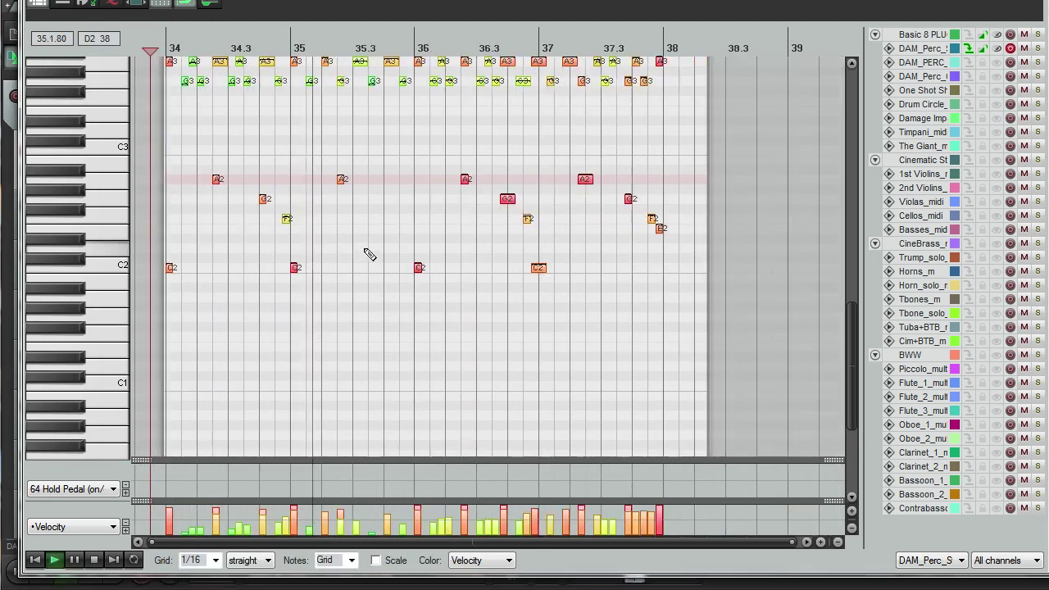
pyautogui.scroll(1, 368, 254)
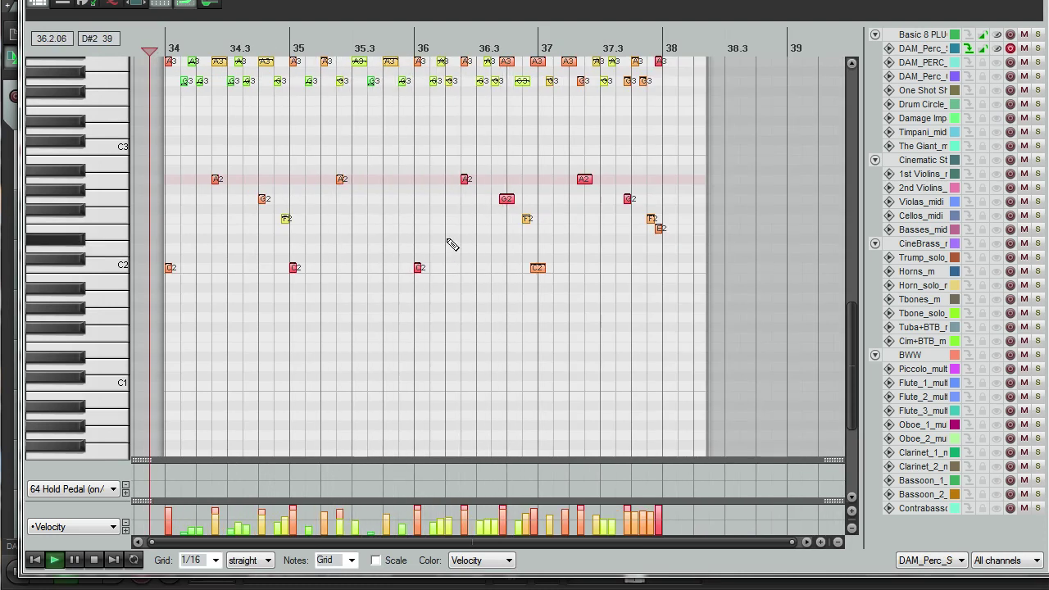
pyautogui.press('space')
# Shift the drum notes from just before bar 37 onward one sixteenth later and play them back
pyautogui.moveTo(485, 179); pyautogui.dragTo(548, 279)
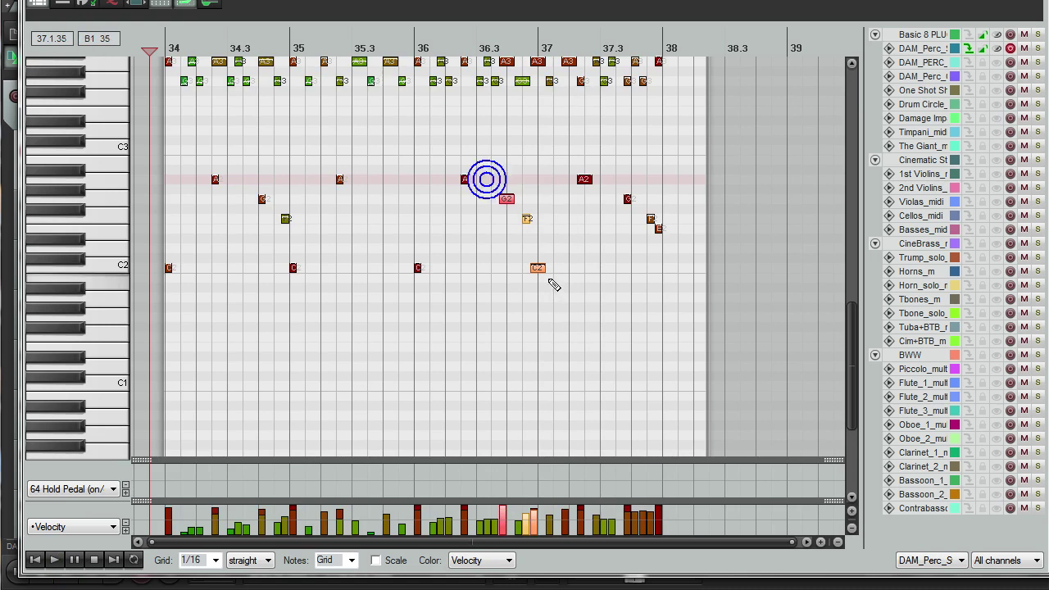
pyautogui.click(537, 268)
pyautogui.moveTo(627, 200); pyautogui.dragTo(636, 200)
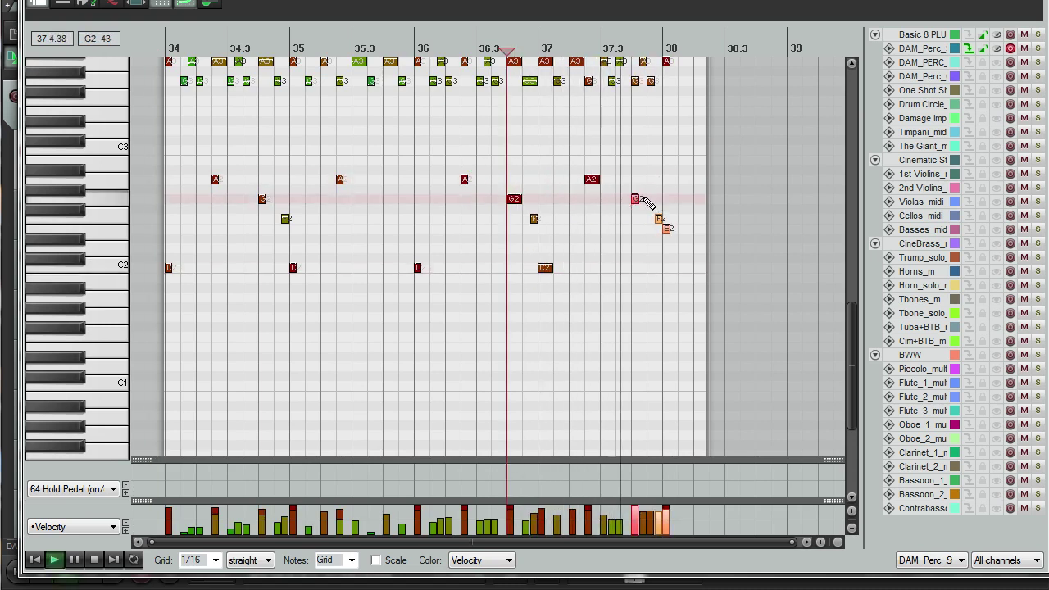
pyautogui.press('space')
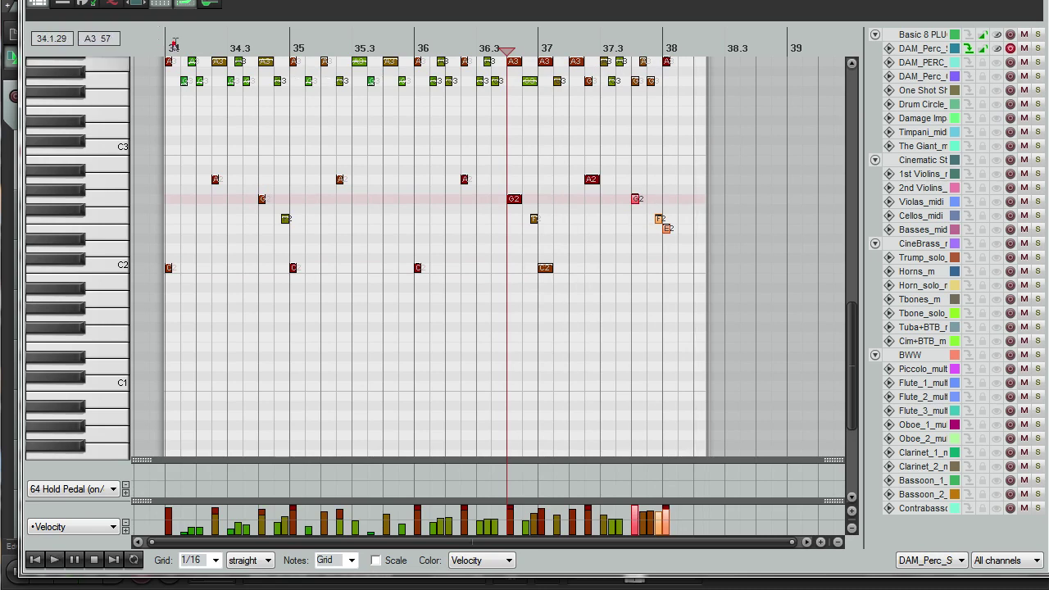
# Play the shifted pattern from bar 34 and move the MIDI editor window up to show its velocity lane
pyautogui.click(174, 45)
pyautogui.press('space')
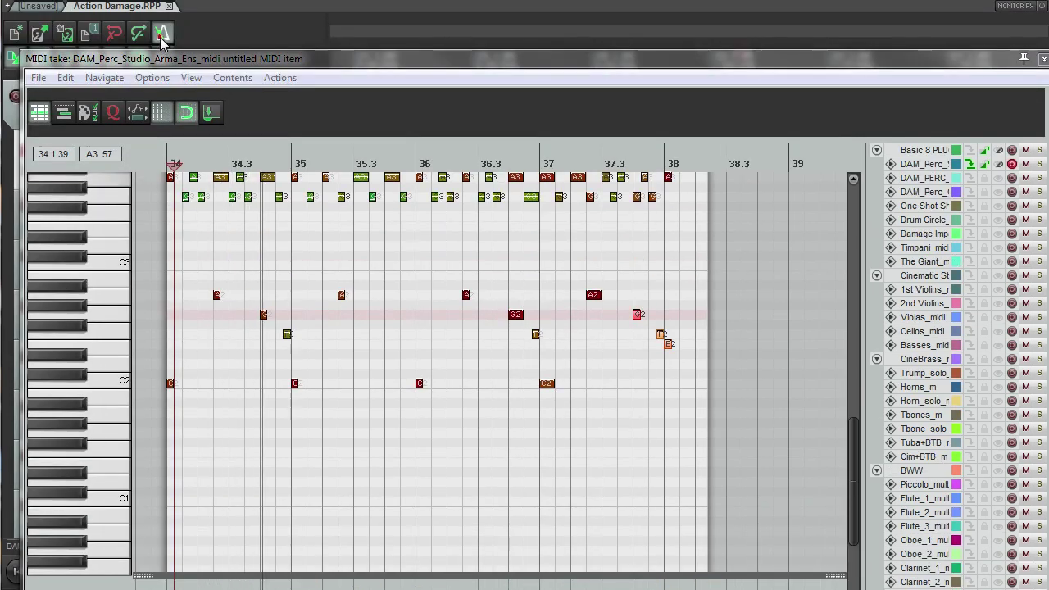
pyautogui.moveTo(284, 58); pyautogui.dragTo(277, 0)
pyautogui.scroll(2, 393, 129)
pyautogui.scroll(-2, 414, 146)
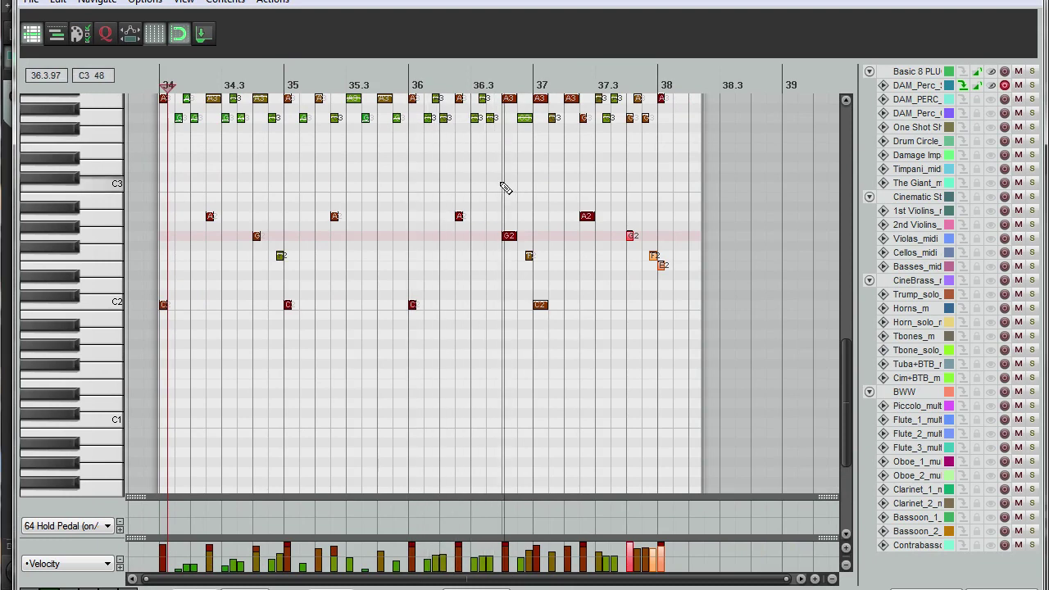
# Delete the two longer A3 notes in bar 34 and place the edit cursor at the bar's start
pyautogui.moveTo(848, 364); pyautogui.dragTo(848, 361)
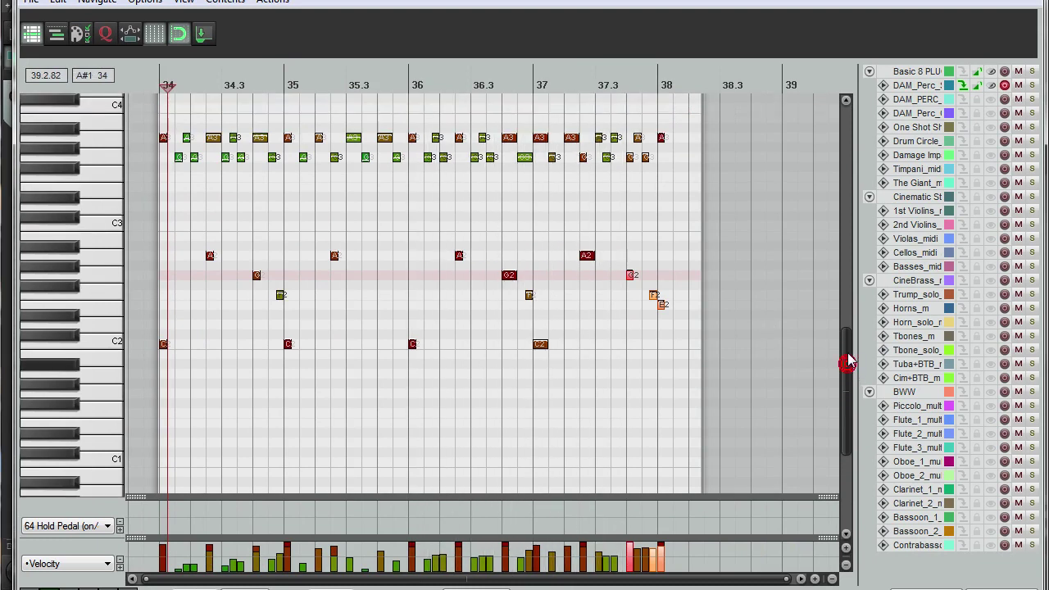
pyautogui.scroll(-1, 734, 324)
pyautogui.scroll(2, 266, 179)
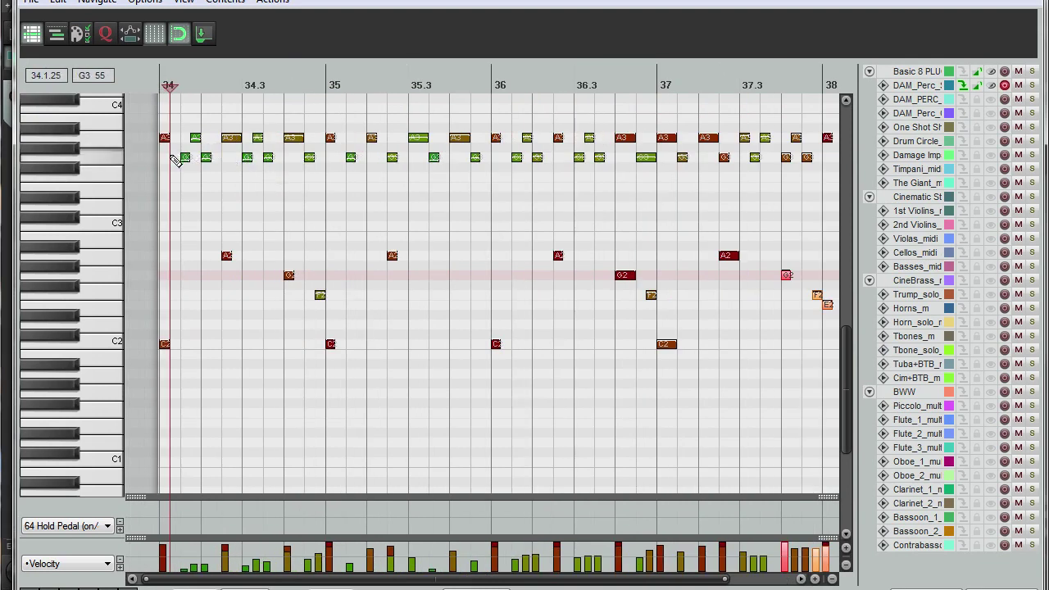
pyautogui.moveTo(168, 153); pyautogui.dragTo(242, 182)
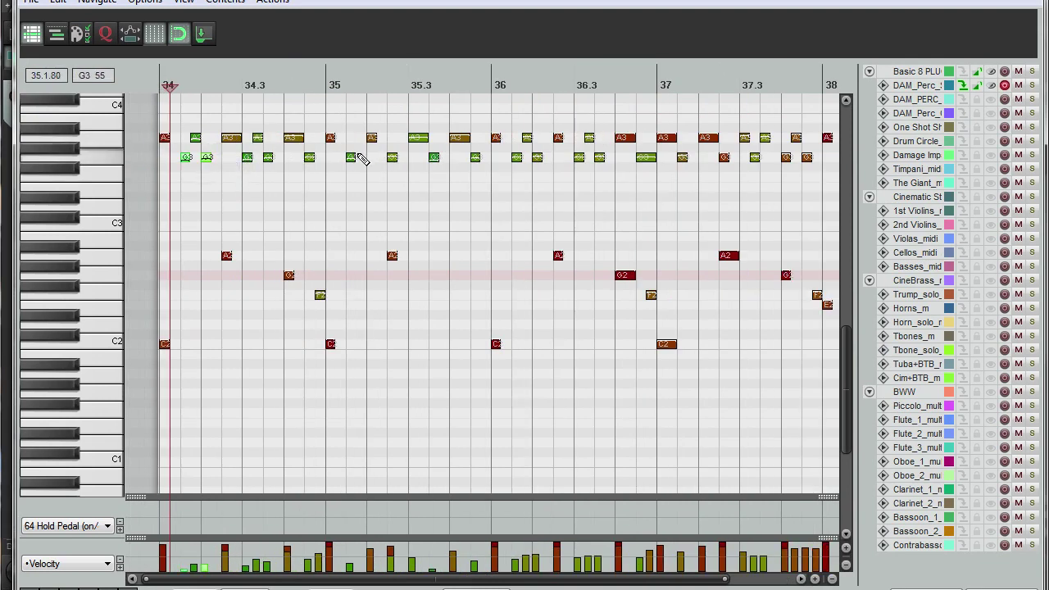
pyautogui.moveTo(211, 122); pyautogui.dragTo(301, 142)
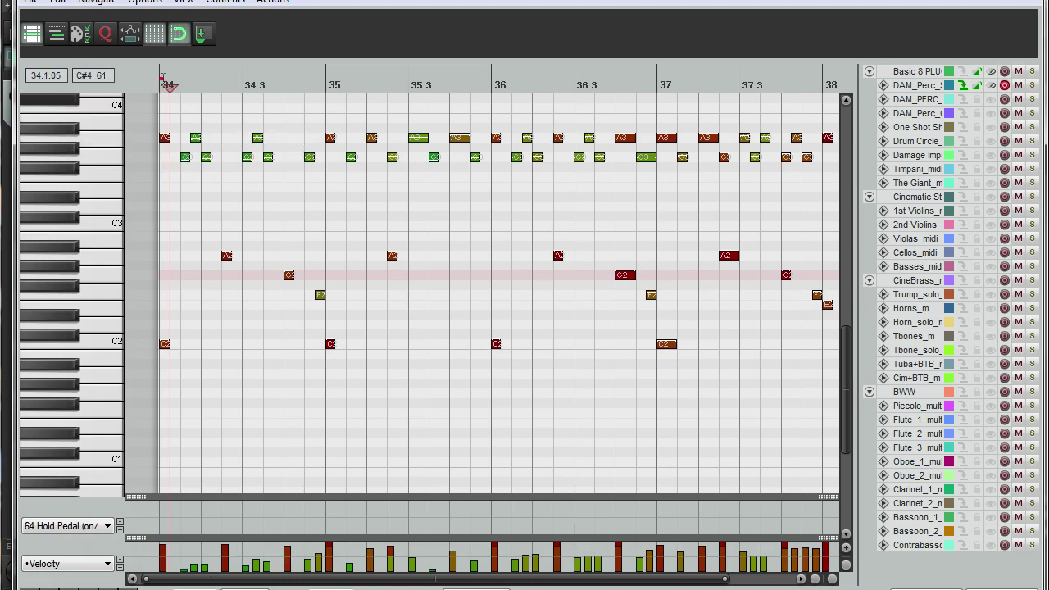
pyautogui.click(161, 80)
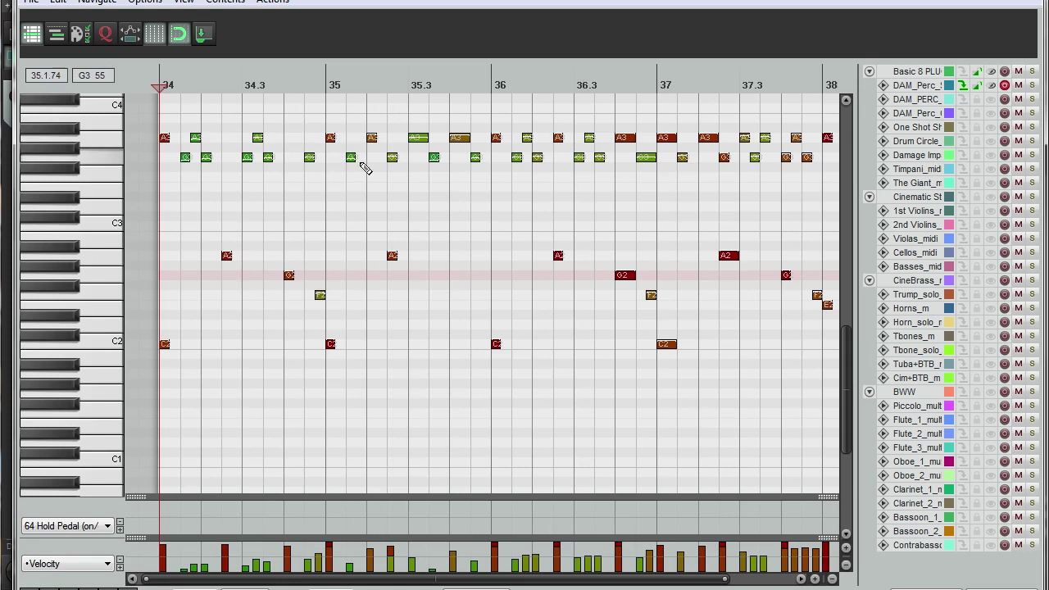
# Replace bar 35's A3 and G3 notes with a copy of bar 34's, and delete those from bar 36 onward
pyautogui.moveTo(325, 127)
pyautogui.mouseDown()
pyautogui.moveTo(433, 180)
pyautogui.moveTo(485, 175)
pyautogui.moveTo(163, 171)
pyautogui.moveTo(331, 139)
pyautogui.mouseUp()
pyautogui.press('Delete')
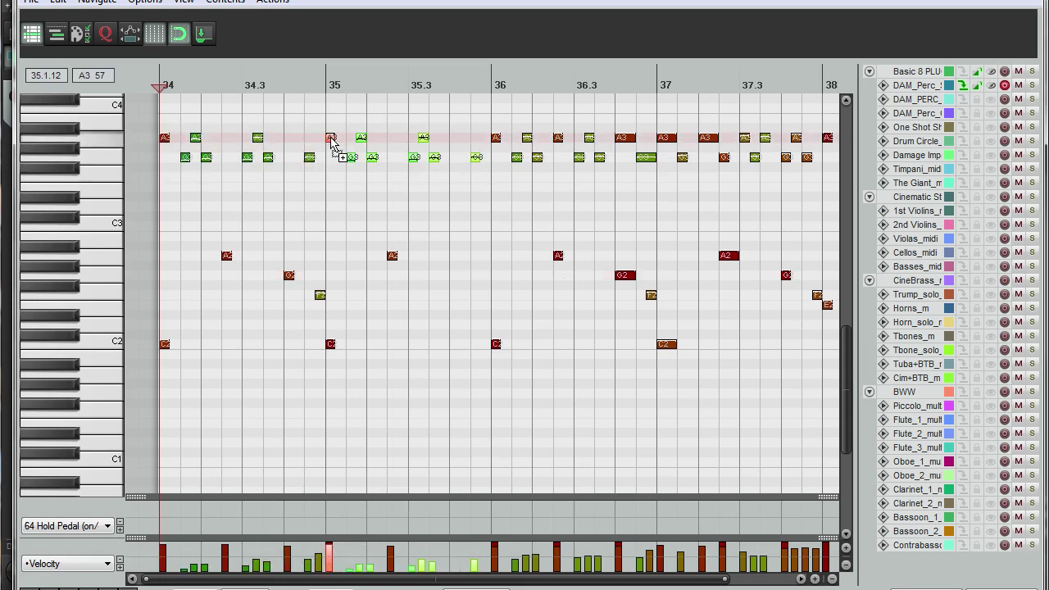
pyautogui.moveTo(486, 129); pyautogui.dragTo(838, 175)
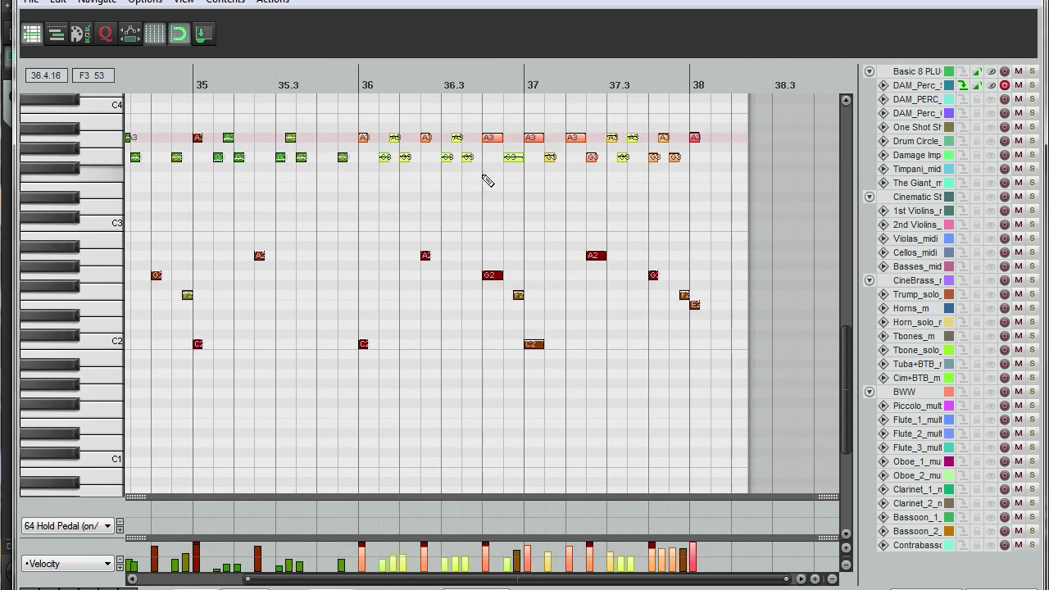
pyautogui.hscroll(-3, 487, 180)
pyautogui.click(328, 153)
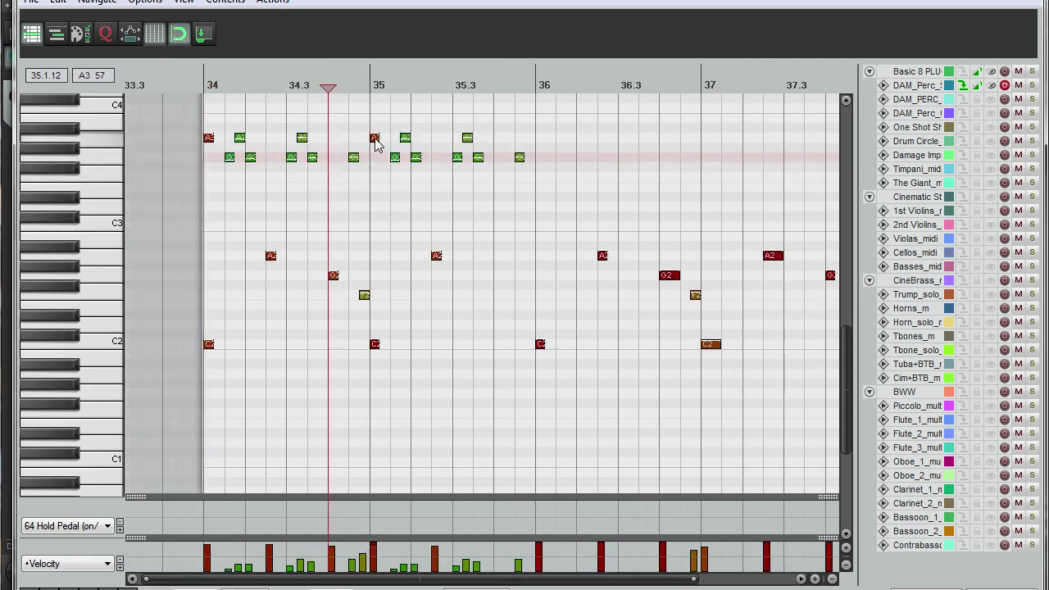
# Move the A3 note at the start of bar 35 to beat 4 and play the pattern from bar 34
pyautogui.moveTo(376, 142); pyautogui.dragTo(502, 147)
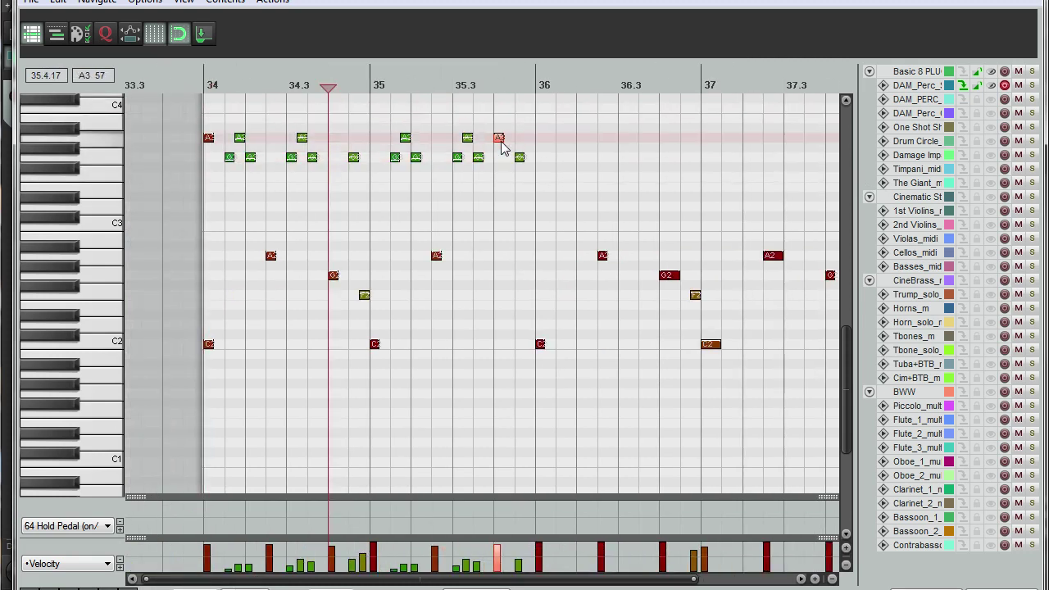
pyautogui.click(201, 80)
pyautogui.press('space')
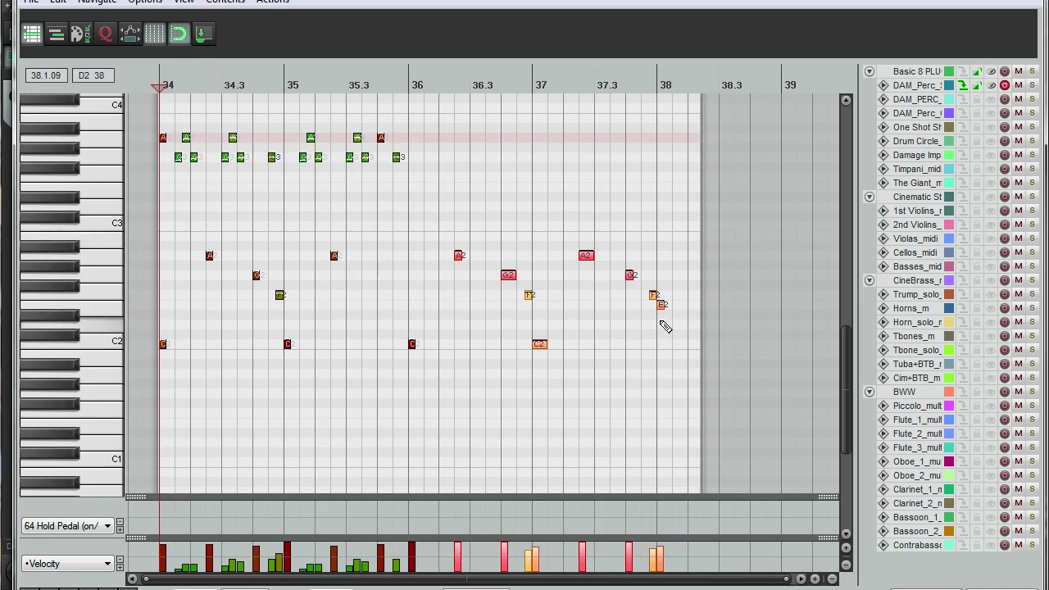
# Delete the remaining low drum notes from bar 36 onward and extend the MIDI item's end to bar 38.3
pyautogui.moveTo(714, 215); pyautogui.dragTo(395, 374)
pyautogui.press('Delete')
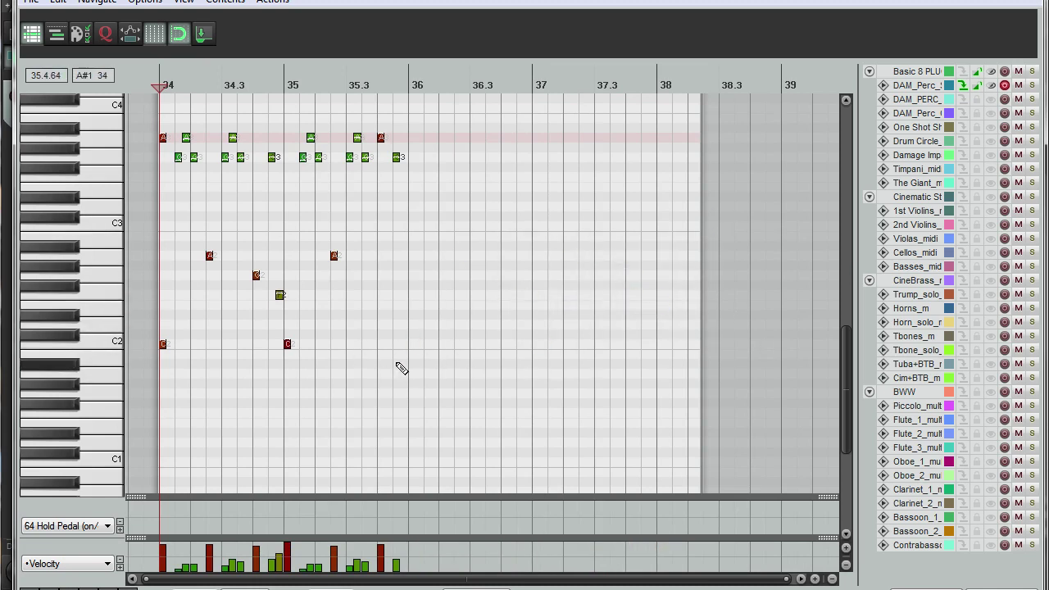
pyautogui.click(158, 86)
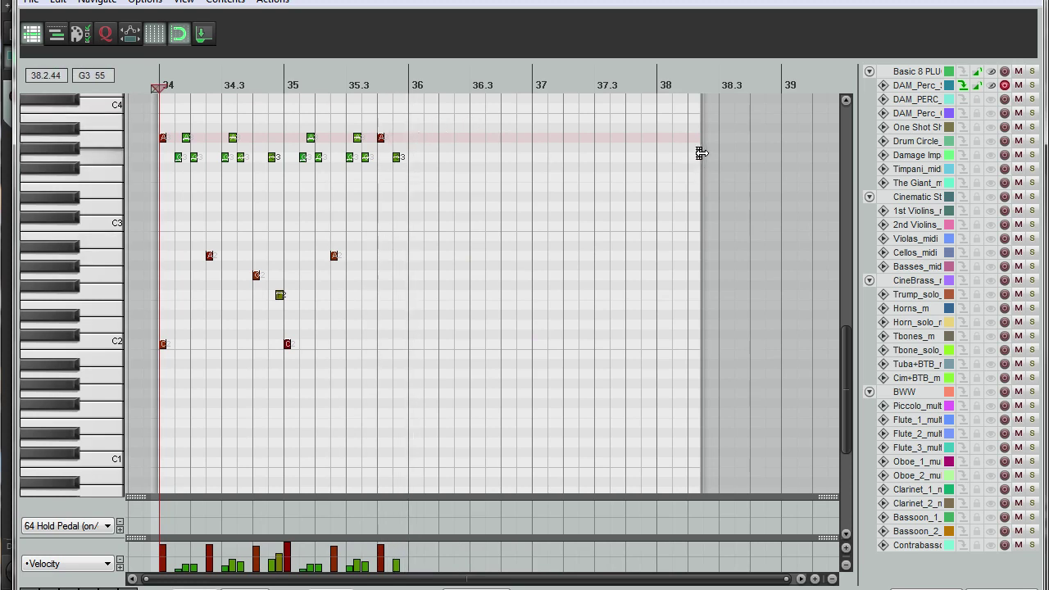
pyautogui.moveTo(700, 154)
pyautogui.mouseDown()
pyautogui.moveTo(754, 156)
pyautogui.moveTo(719, 152)
pyautogui.mouseUp()
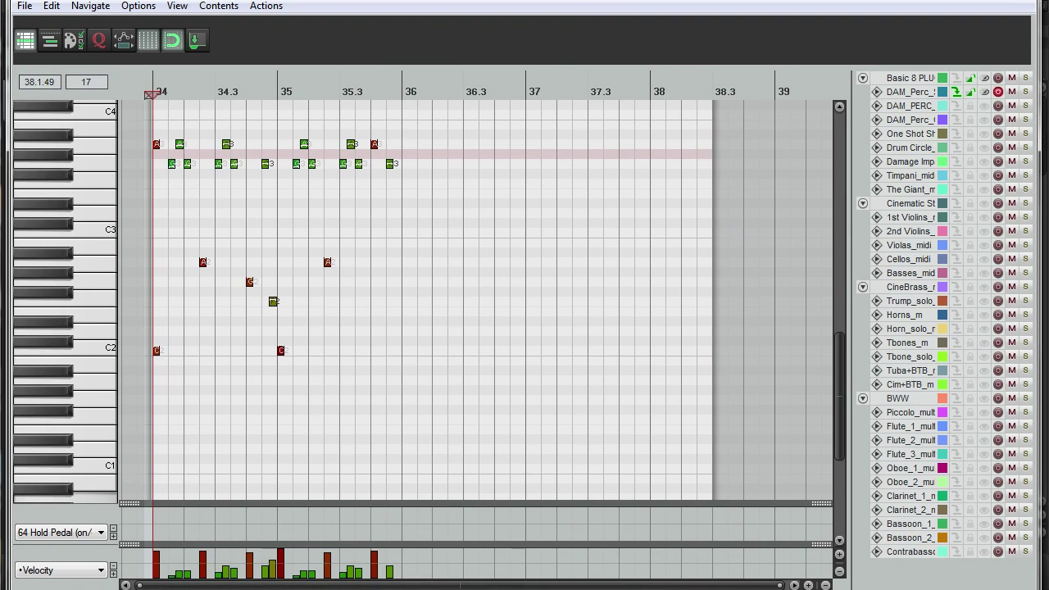
pyautogui.moveTo(576, 589); pyautogui.dragTo(576, 575)
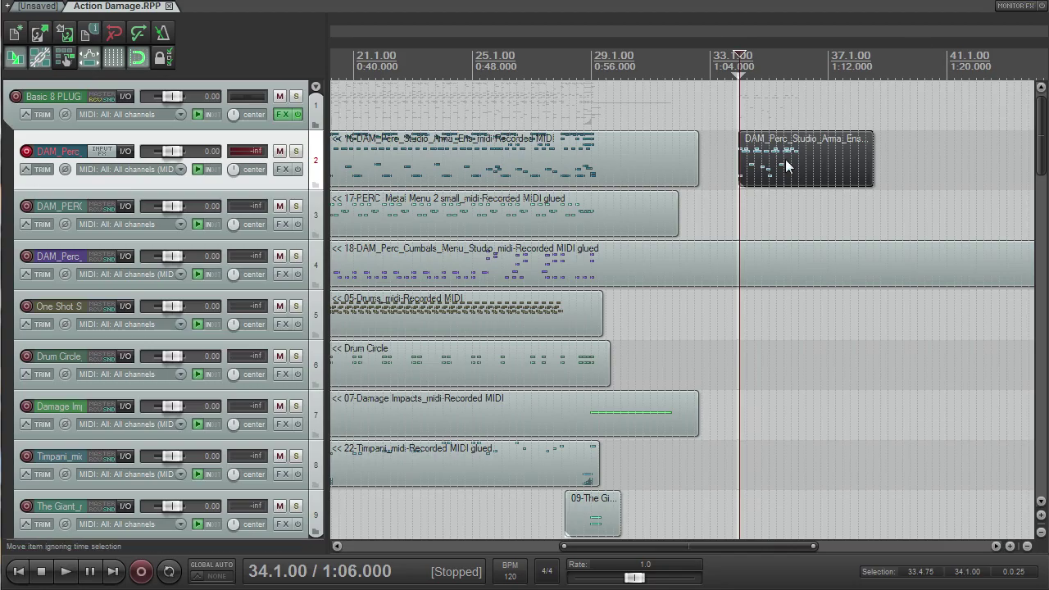
# Delete the test drum item at bar 34 from the Studio Arma Ens track in the arrangement
pyautogui.click(790, 167)
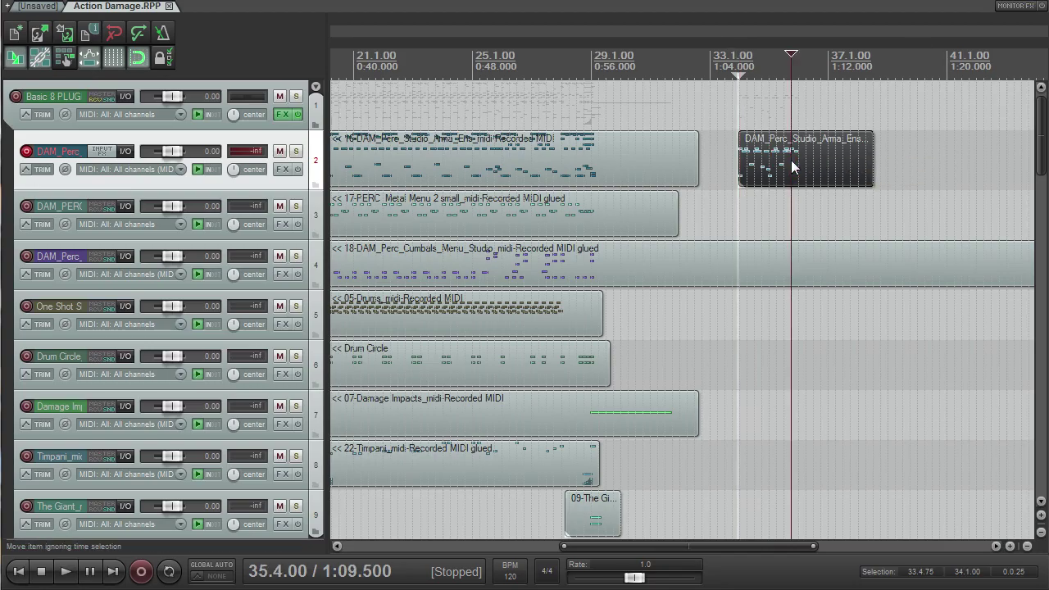
pyautogui.press('Delete')
# Start the time selection at 1.4.00 and place the edit cursor at the Intro marker on bar 2
pyautogui.moveTo(738, 75); pyautogui.dragTo(359, 78)
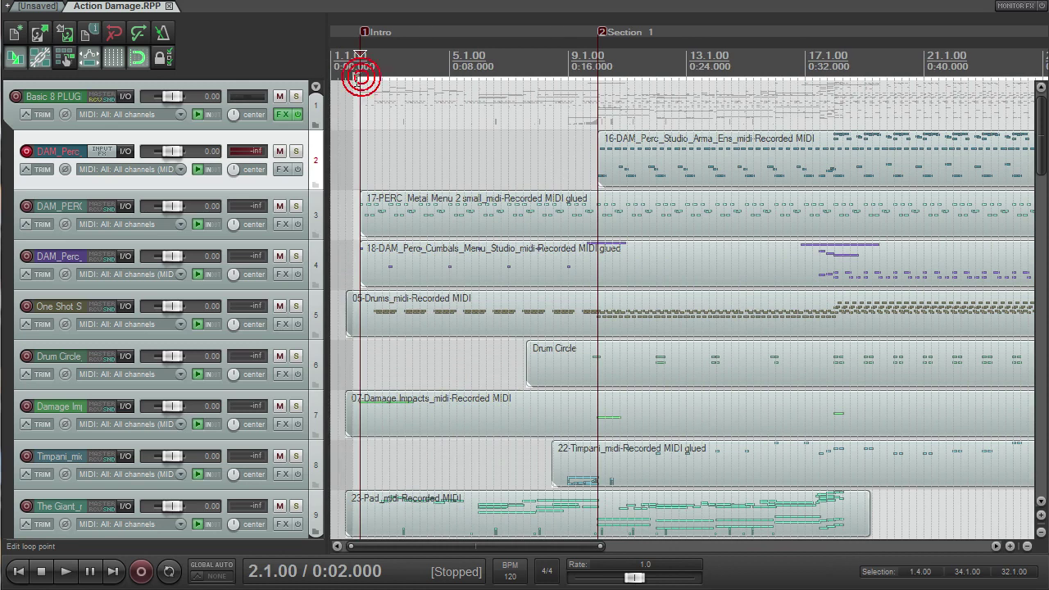
pyautogui.scroll(4, 438, 246)
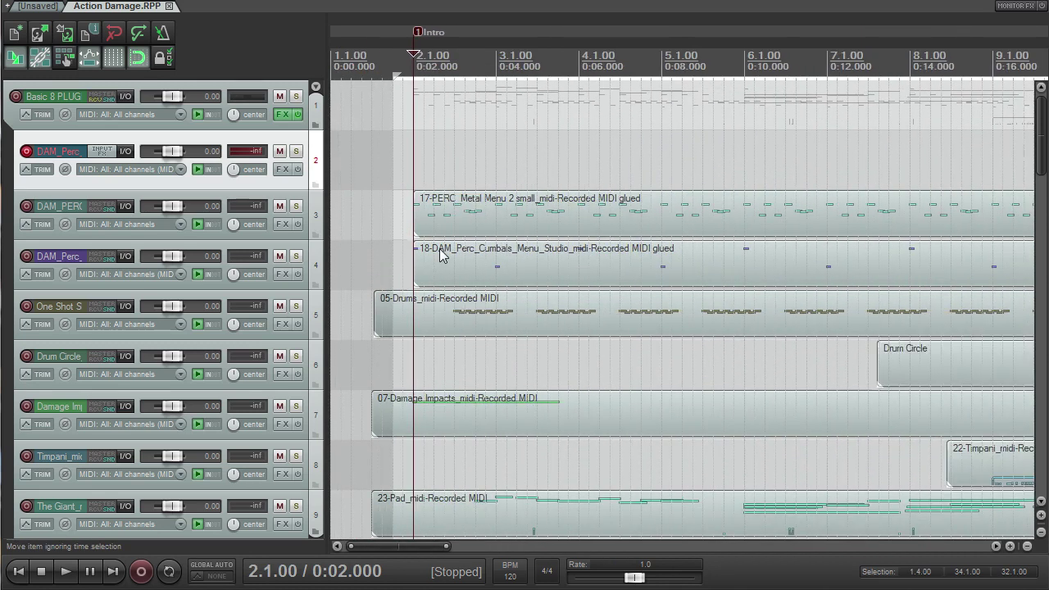
# Disarm the first DAM_Perc track for recording and solo the three DAM percussion tracks
pyautogui.press('F7')
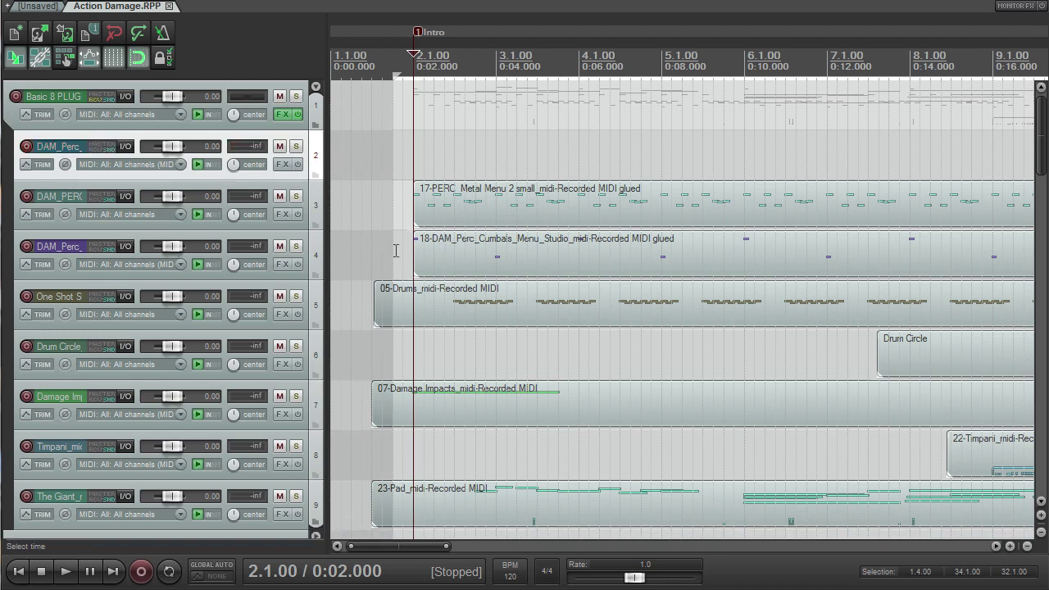
pyautogui.scroll(-3, 429, 276)
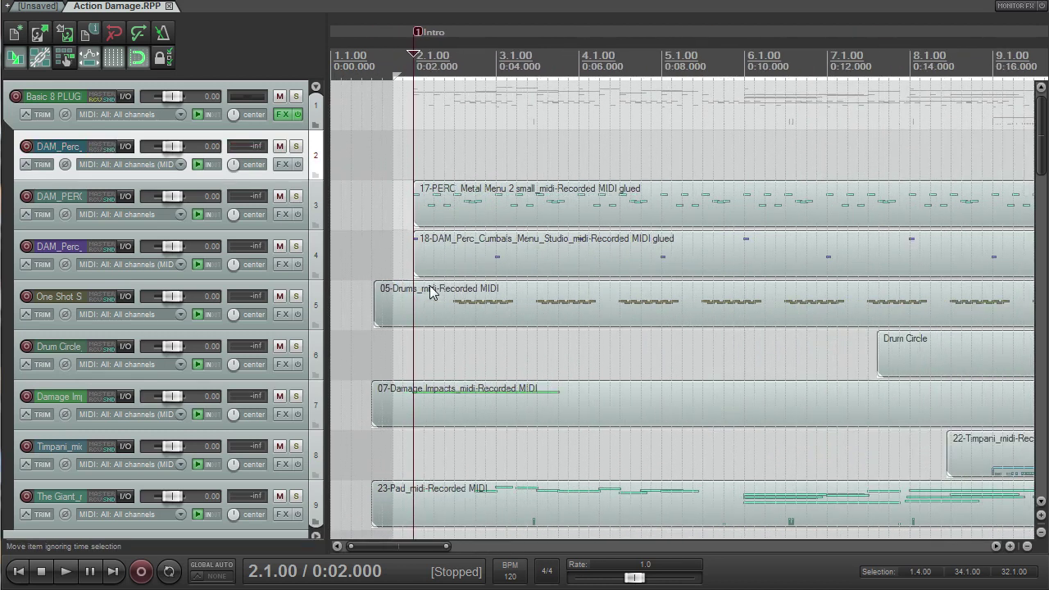
pyautogui.scroll(-1, 579, 211)
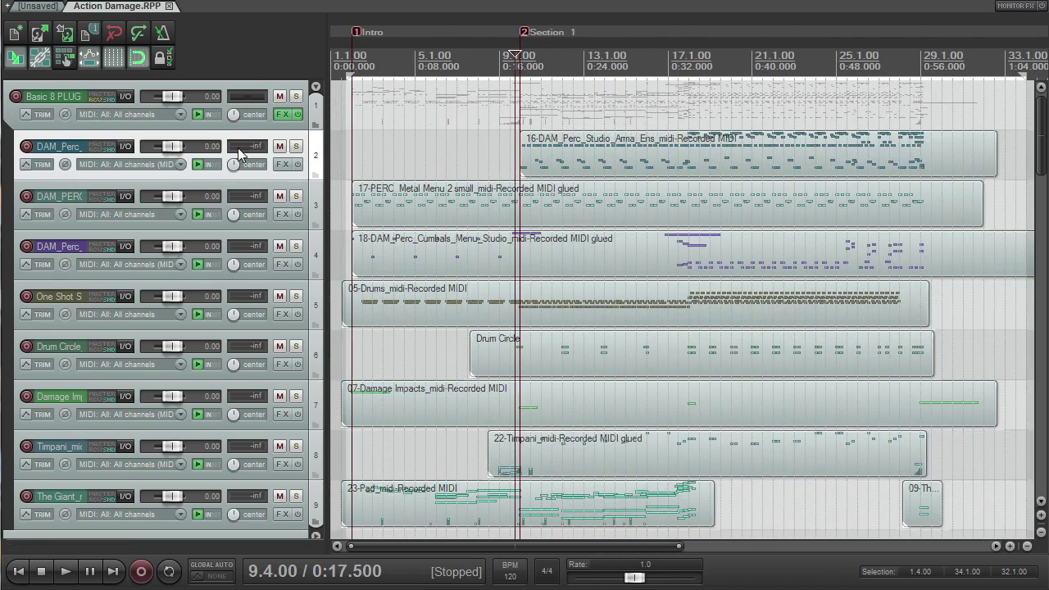
pyautogui.moveTo(297, 148); pyautogui.dragTo(305, 240)
# Play the three soloed DAM percussion tracks from measure 16, stop playback and unsolo them
pyautogui.click(709, 48)
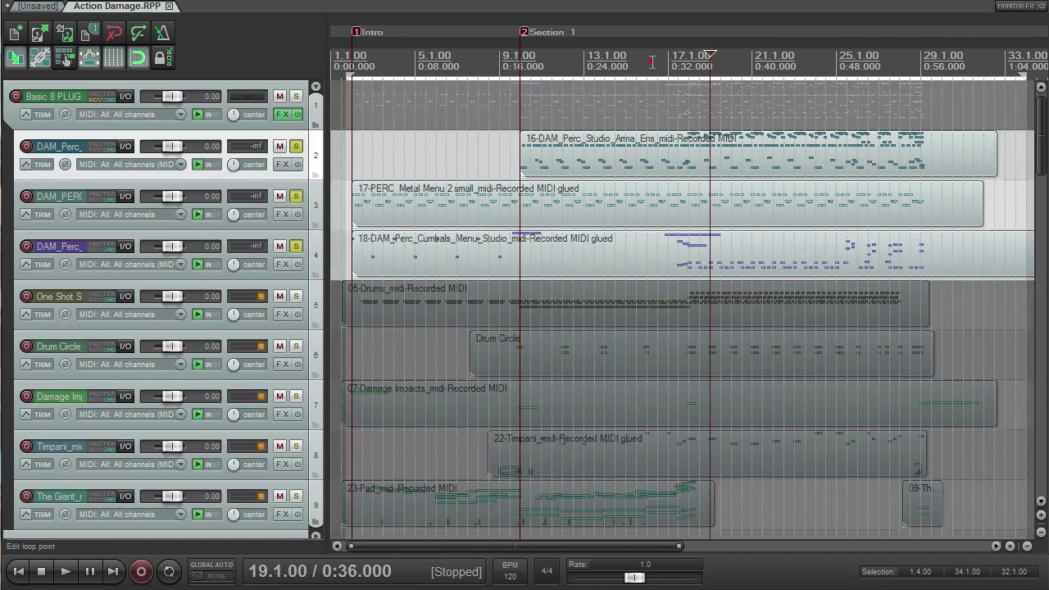
pyautogui.click(651, 62)
pyautogui.press('space')
pyautogui.scroll(2, 696, 191)
pyautogui.scroll(-2, 729, 217)
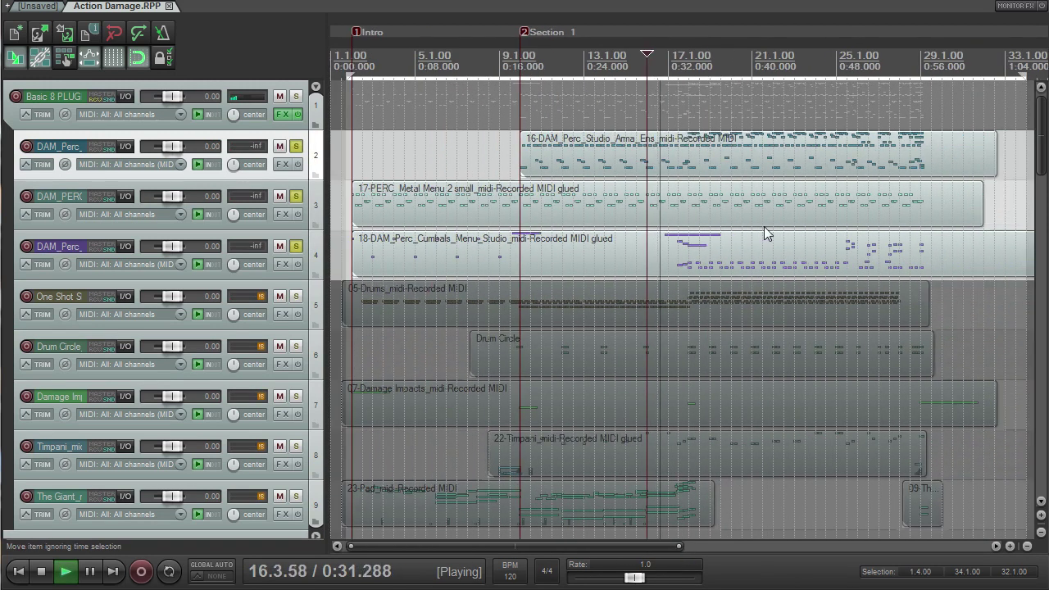
pyautogui.scroll(1, 763, 234)
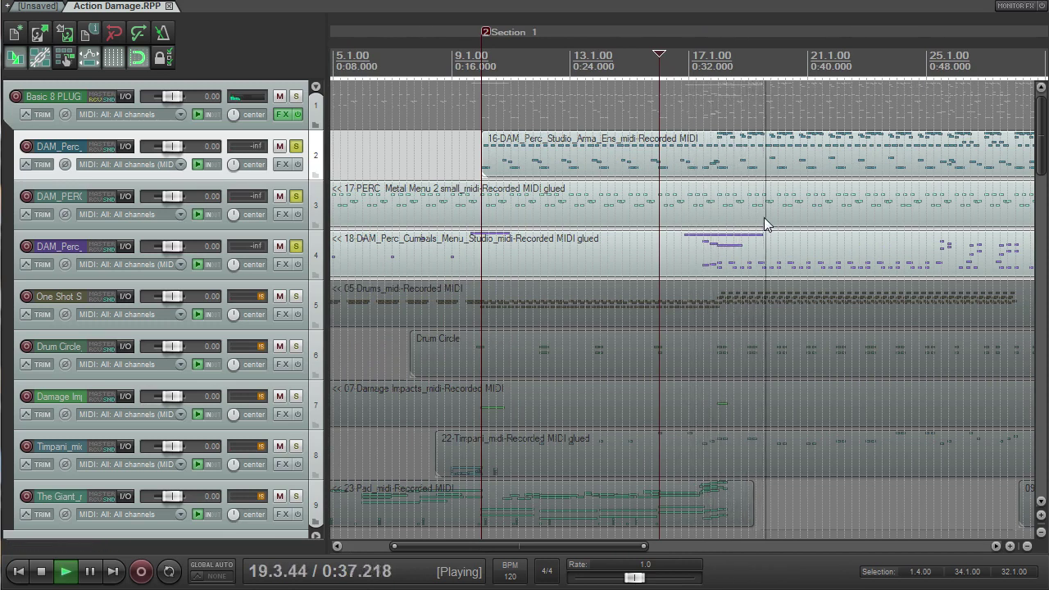
pyautogui.scroll(-1, 774, 176)
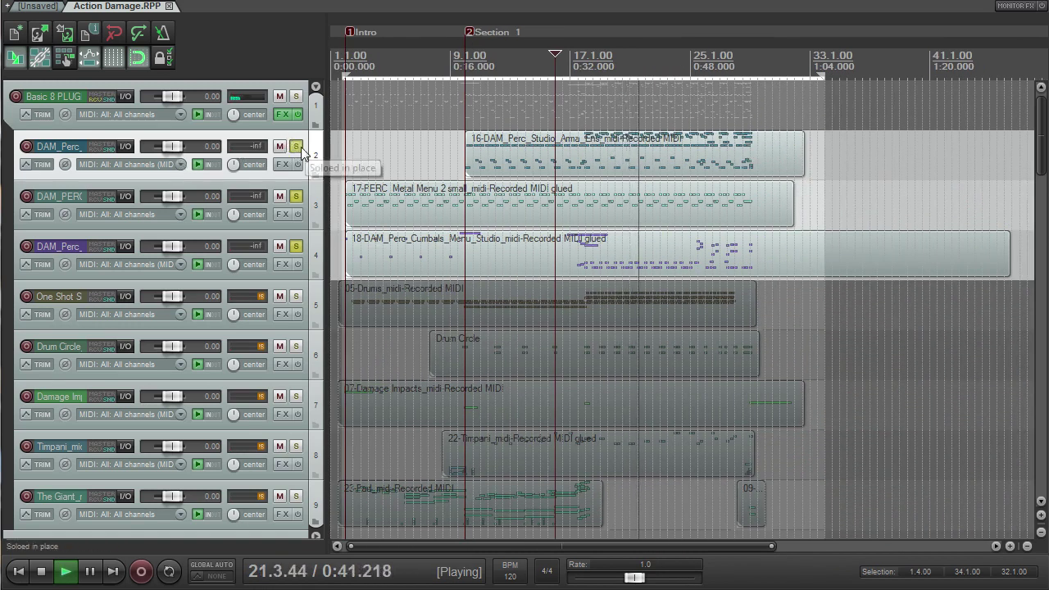
pyautogui.press('space')
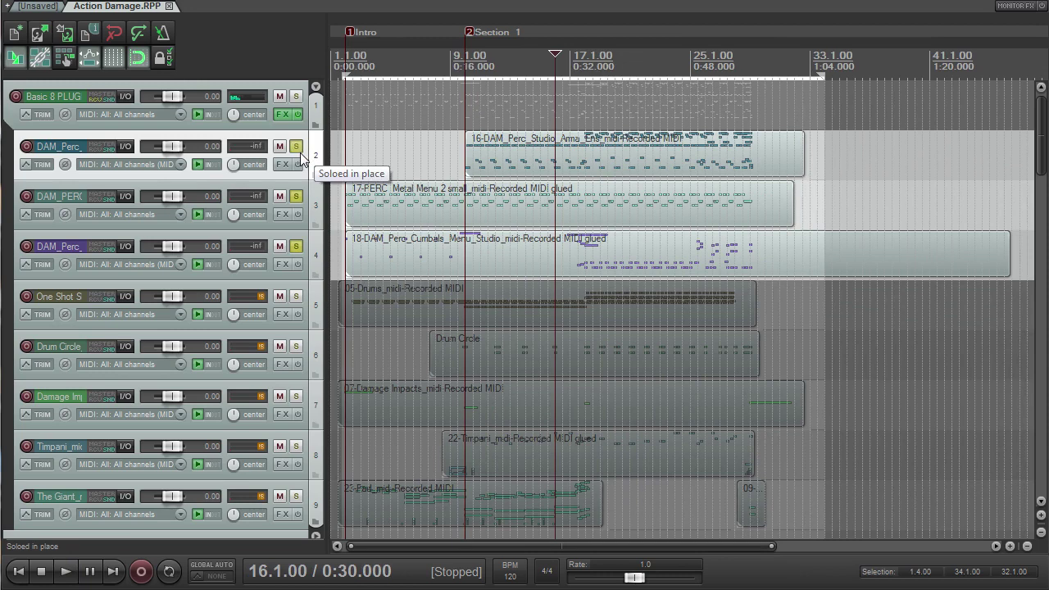
pyautogui.moveTo(295, 152); pyautogui.dragTo(287, 246)
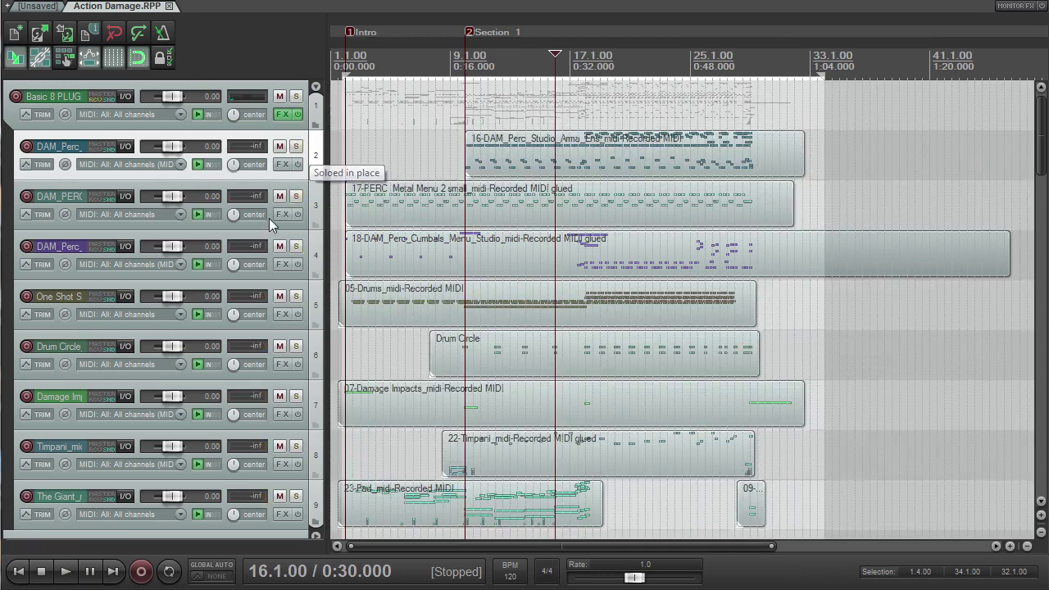
# Open the Kontakt 5 instance on the Basic 8 PLUG track and examine the One Shot Shaker and DrumCircle instruments in its rack
pyautogui.click(280, 116)
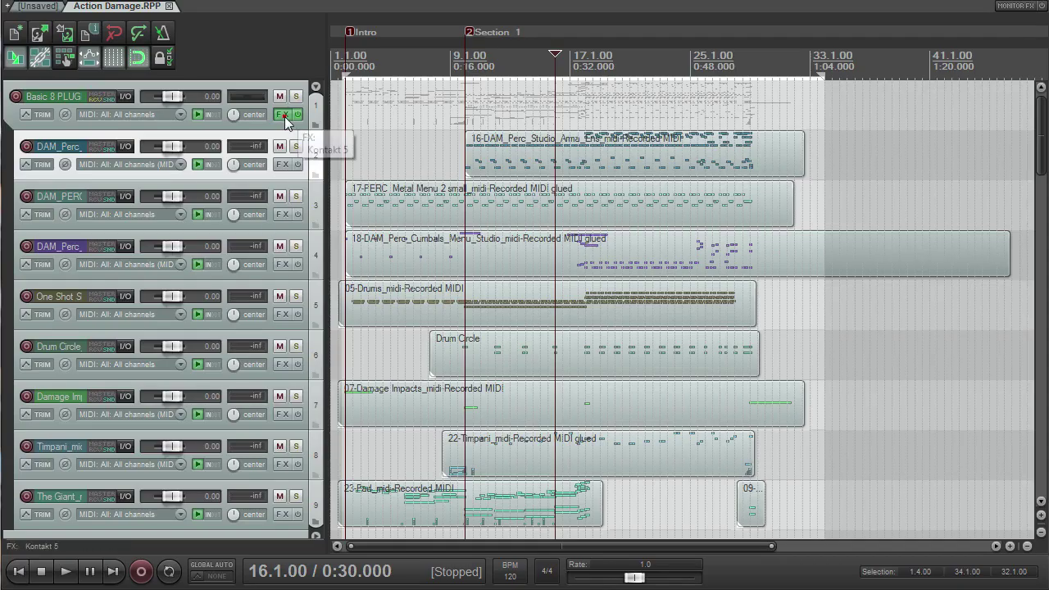
pyautogui.click(283, 115)
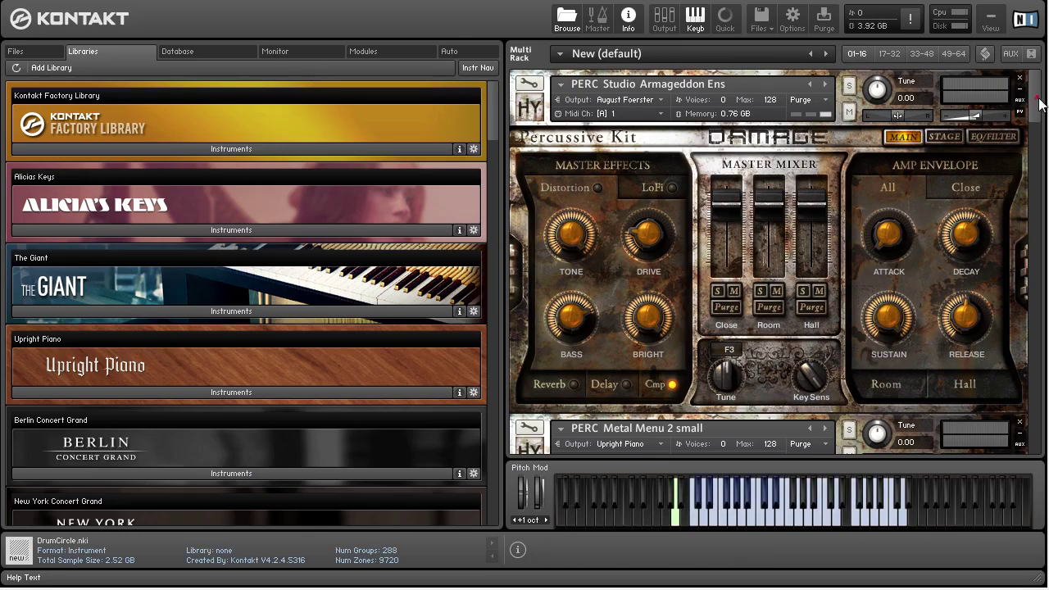
pyautogui.moveTo(1039, 102); pyautogui.dragTo(1046, 245)
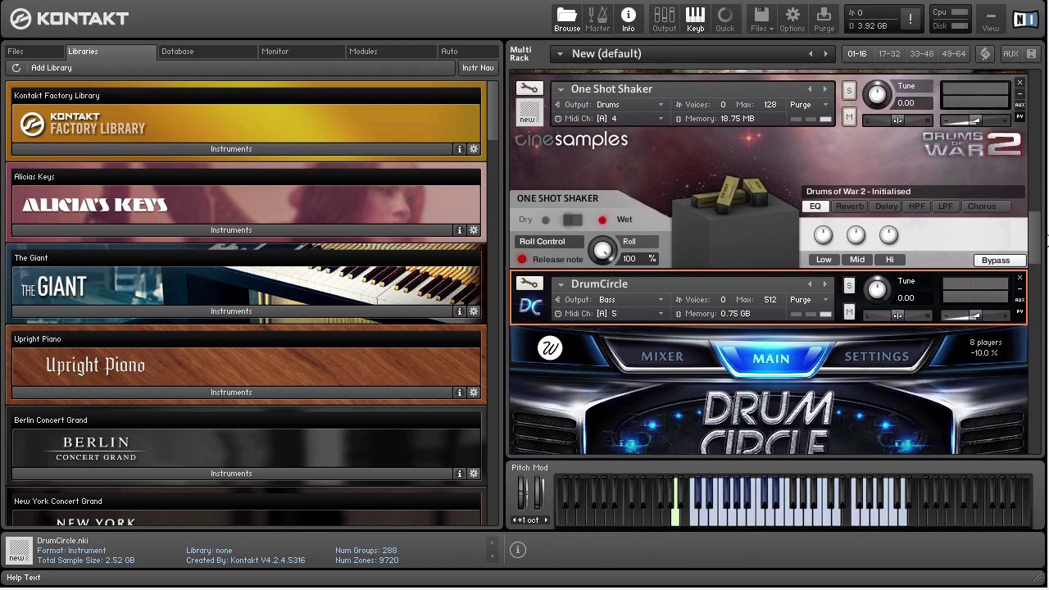
pyautogui.moveTo(1035, 226); pyautogui.dragTo(1035, 229)
pyautogui.scroll(2, 1024, 224)
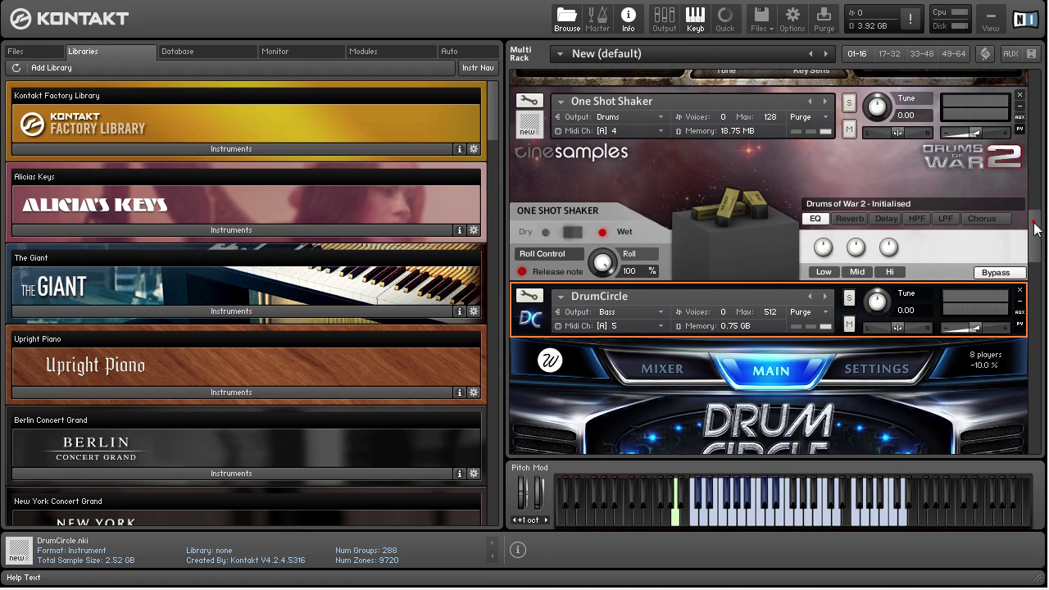
pyautogui.moveTo(1033, 230)
pyautogui.mouseDown()
pyautogui.moveTo(1036, 220)
pyautogui.moveTo(1040, 230)
pyautogui.mouseUp()
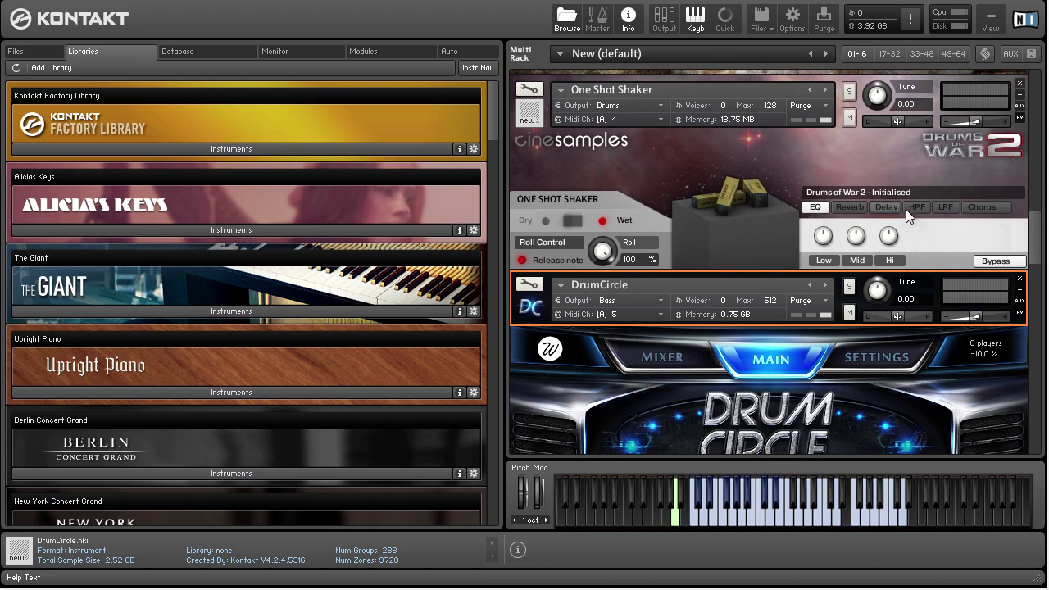
pyautogui.scroll(-1, 1037, 233)
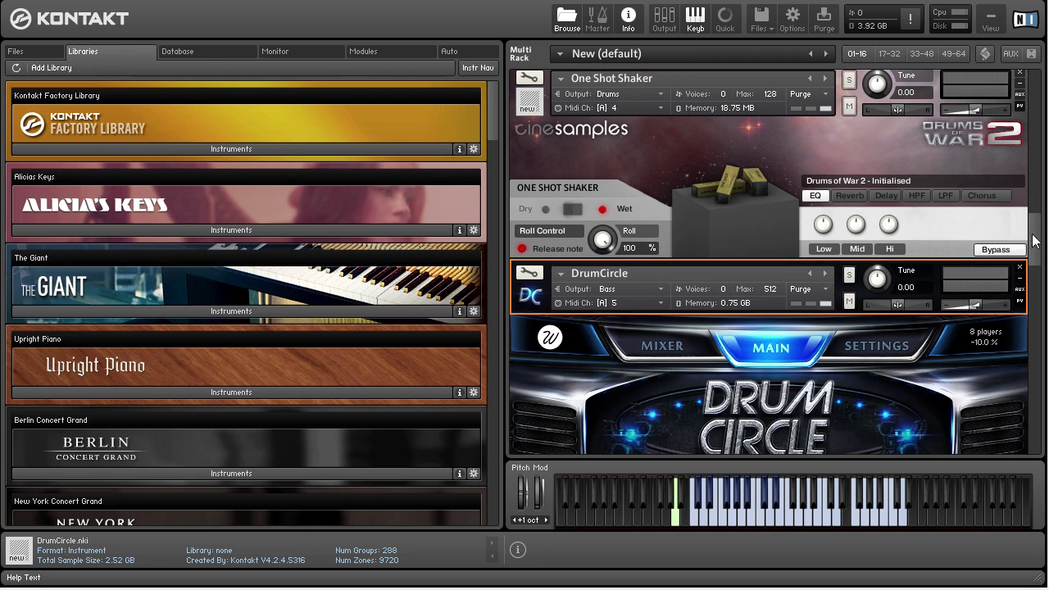
pyautogui.scroll(4, 1033, 240)
pyautogui.scroll(-4, 1030, 240)
pyautogui.scroll(5, 1034, 237)
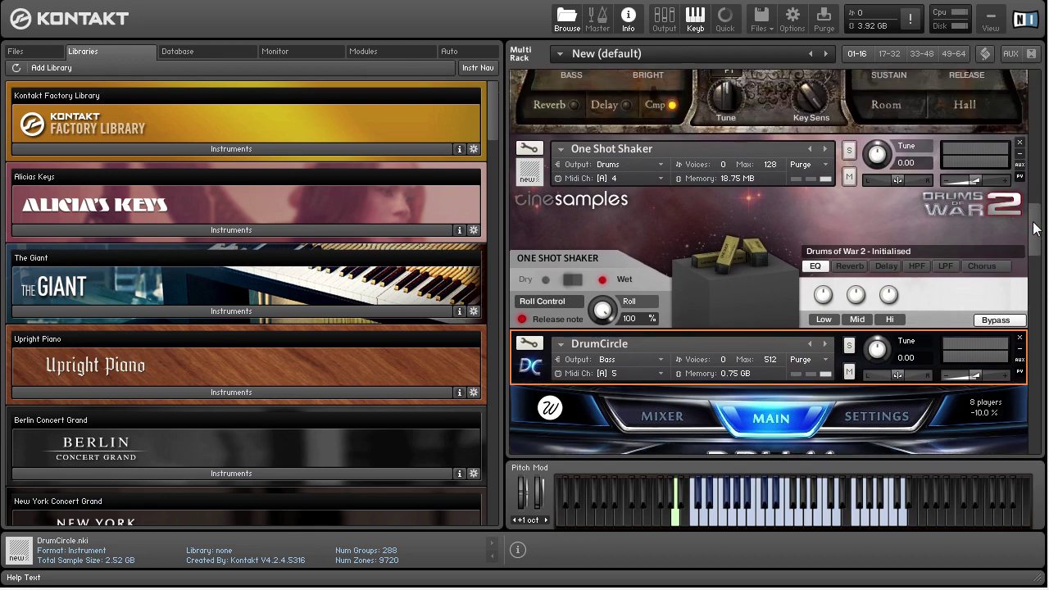
pyautogui.scroll(-5, 1034, 238)
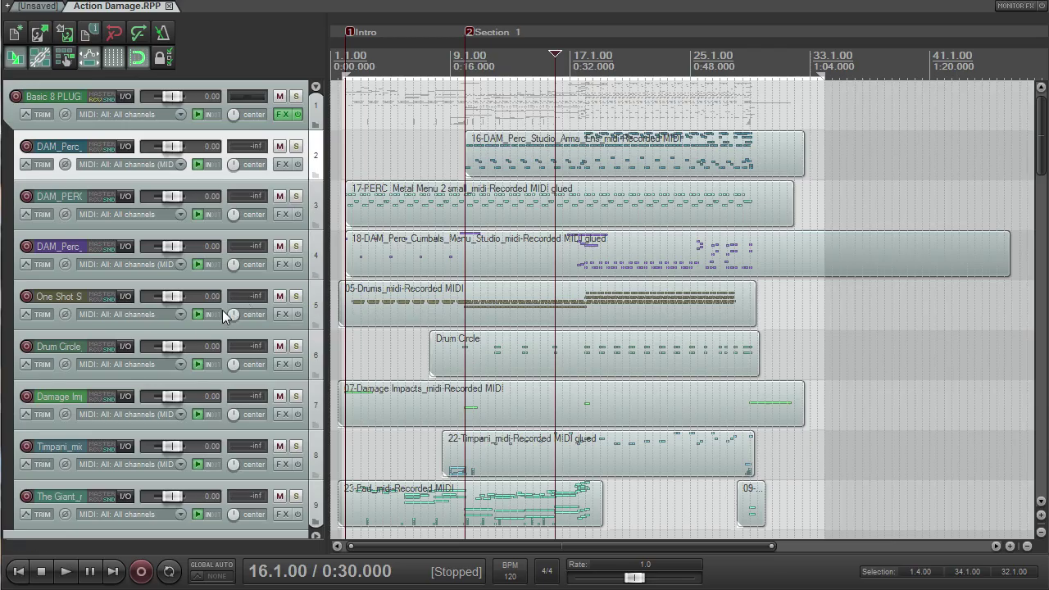
# Solo the three DAM percussion tracks plus One Shot Shaker, and play the shaker's MIDI notes from the start of the Intro
pyautogui.moveTo(296, 146); pyautogui.dragTo(288, 303)
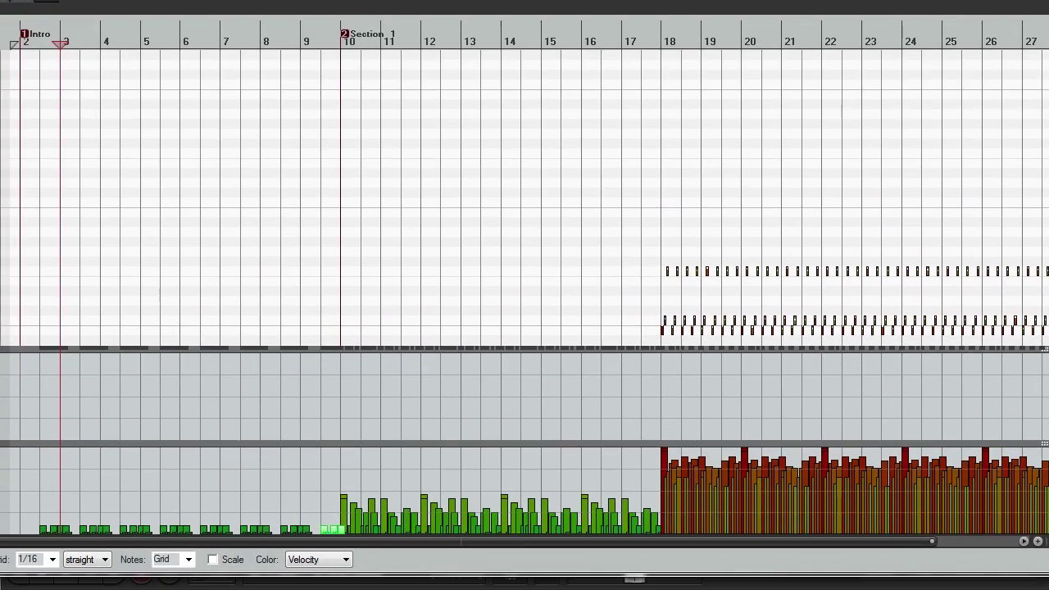
pyautogui.scroll(-6, 87, 109)
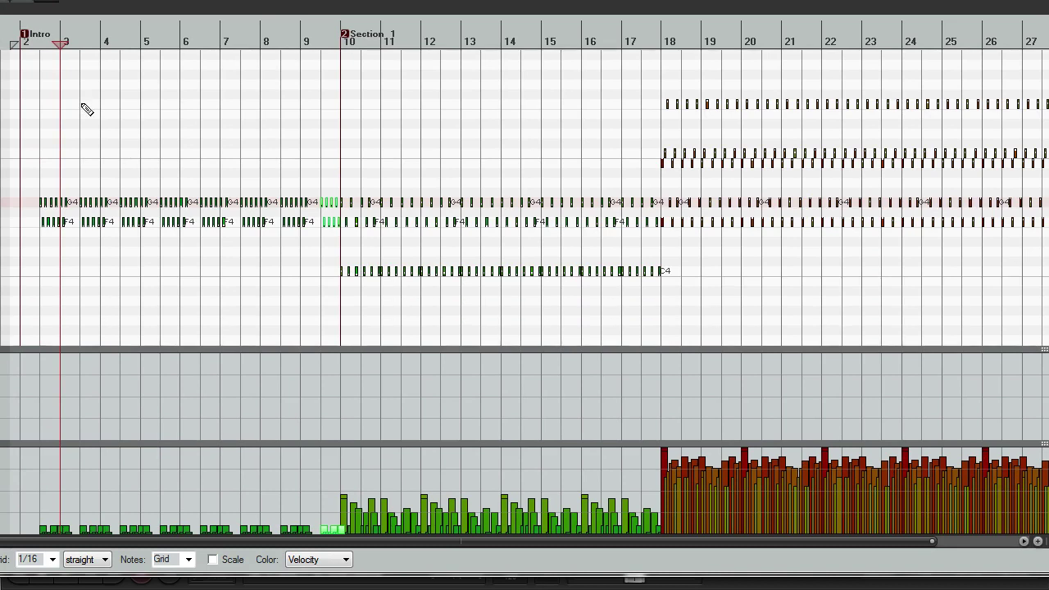
pyautogui.click(35, 39)
pyautogui.scroll(5, 34, 39)
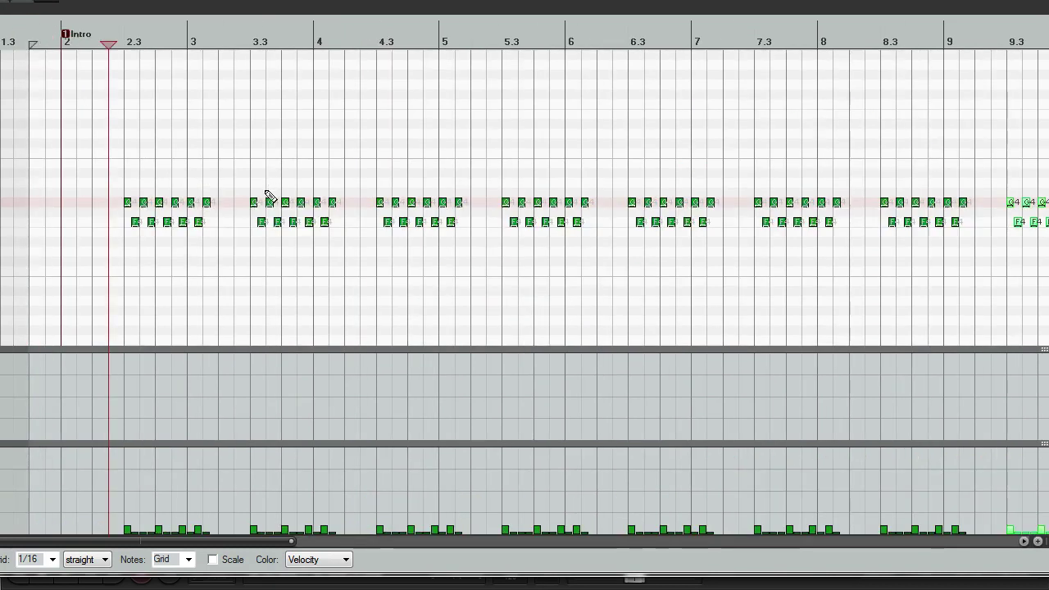
pyautogui.scroll(-5, 266, 197)
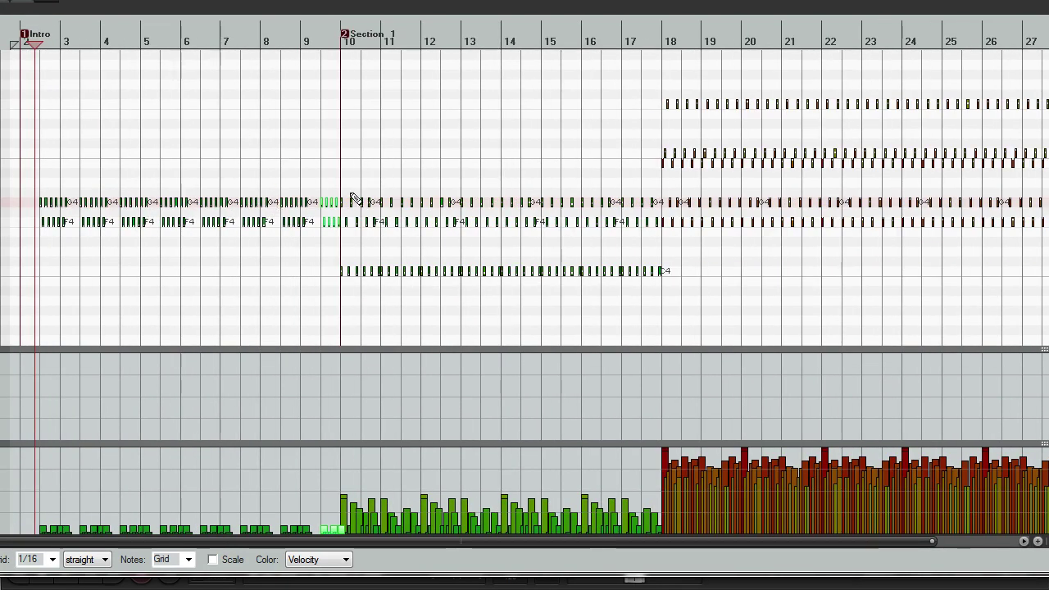
pyautogui.scroll(3, 222, 188)
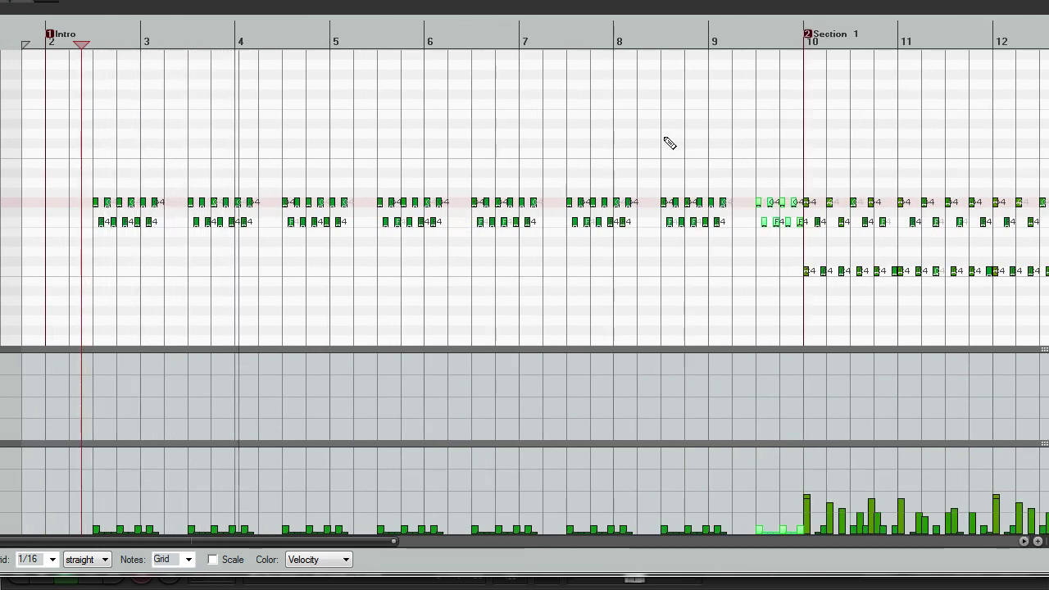
pyautogui.scroll(-2, 590, 156)
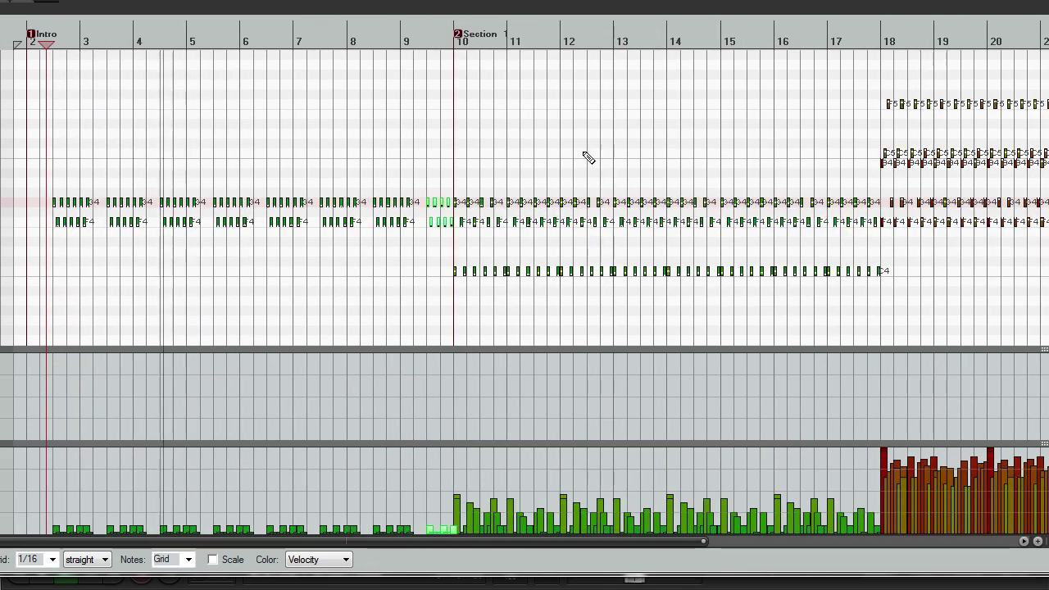
# Play the shaker's MIDI part from just before bar 10, where Section 1 begins
pyautogui.click(450, 39)
pyautogui.scroll(2, 540, 133)
pyautogui.scroll(-2, 555, 150)
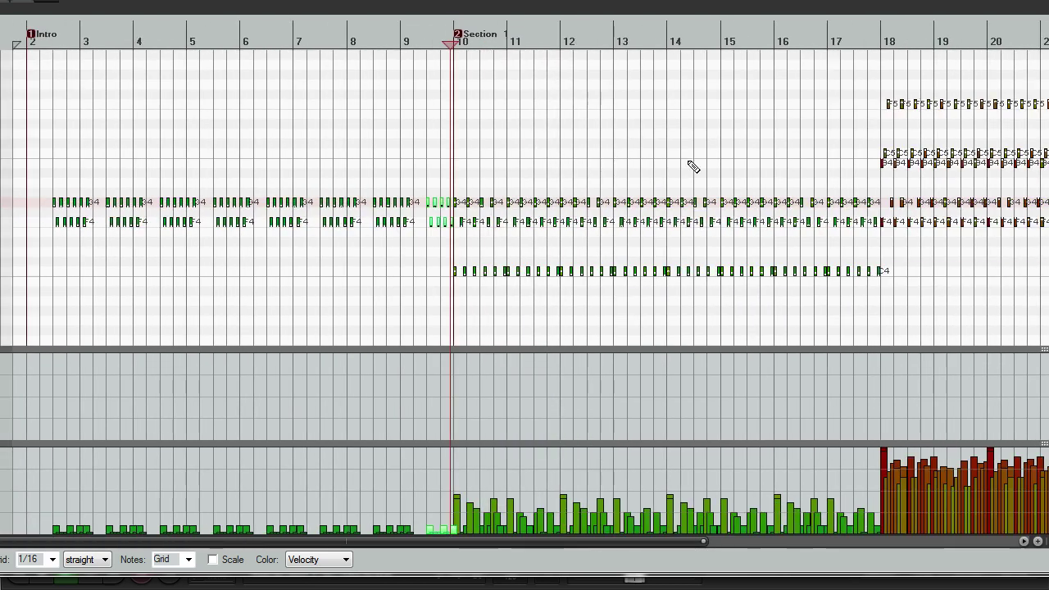
pyautogui.scroll(-1, 689, 163)
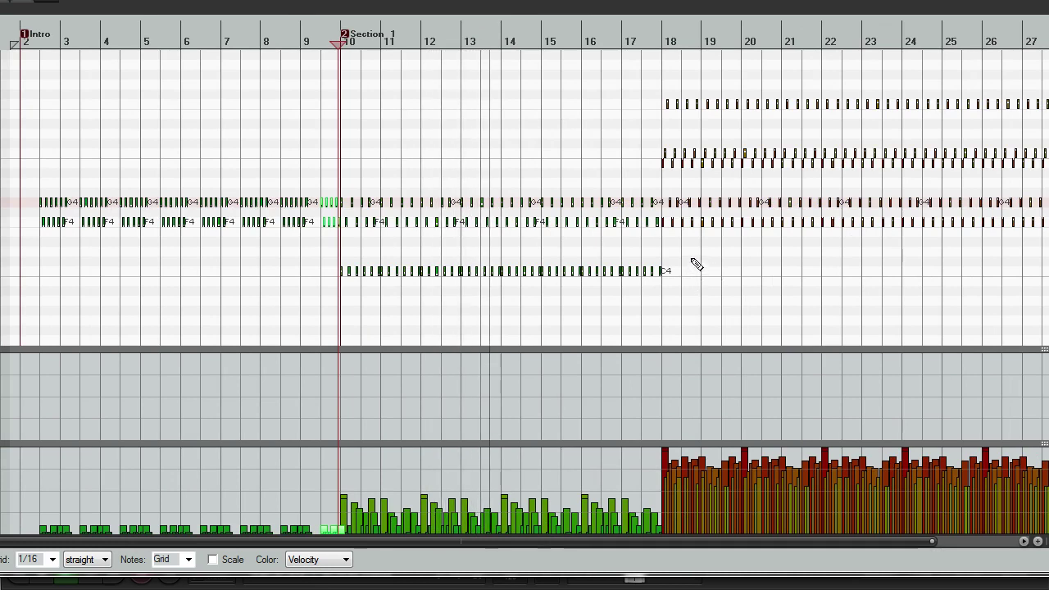
# Play the shaker's MIDI part from just before bar 18 and examine its notes and velocities up to bar 28
pyautogui.scroll(5, 713, 188)
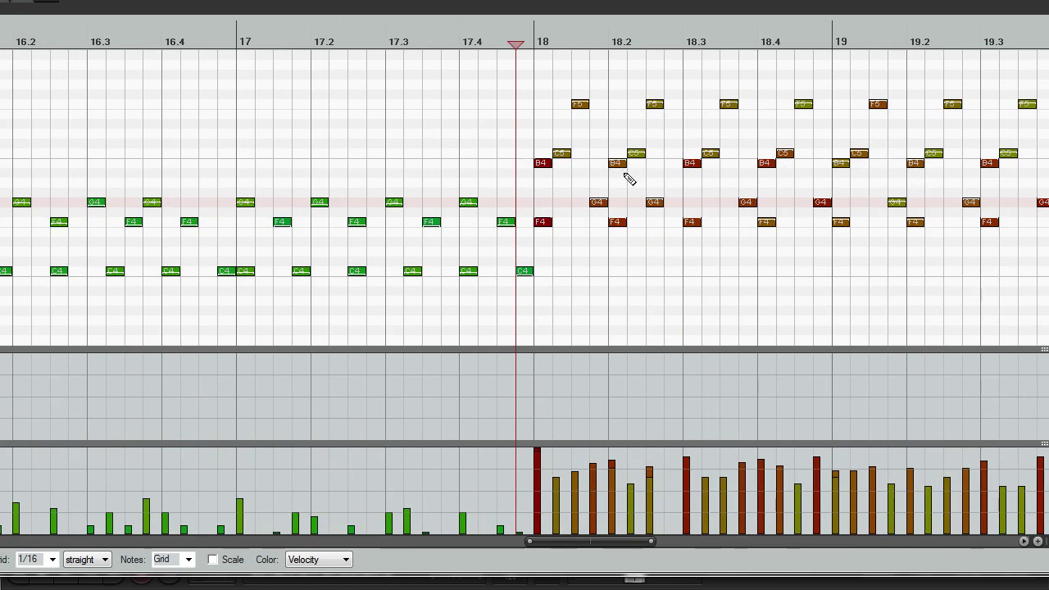
pyautogui.scroll(-2, 629, 179)
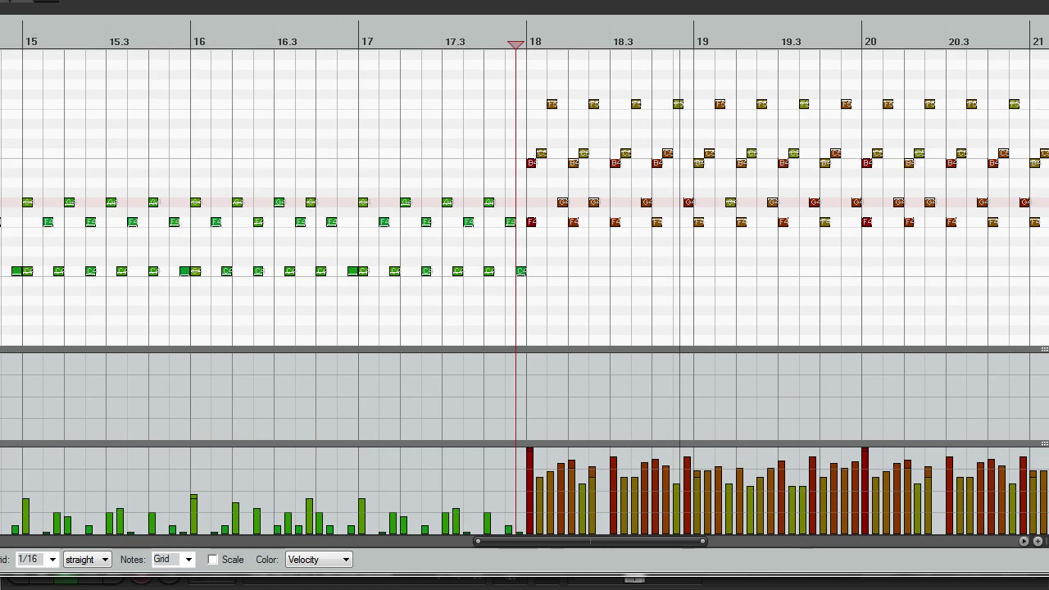
pyautogui.hscroll(5, 848, 113)
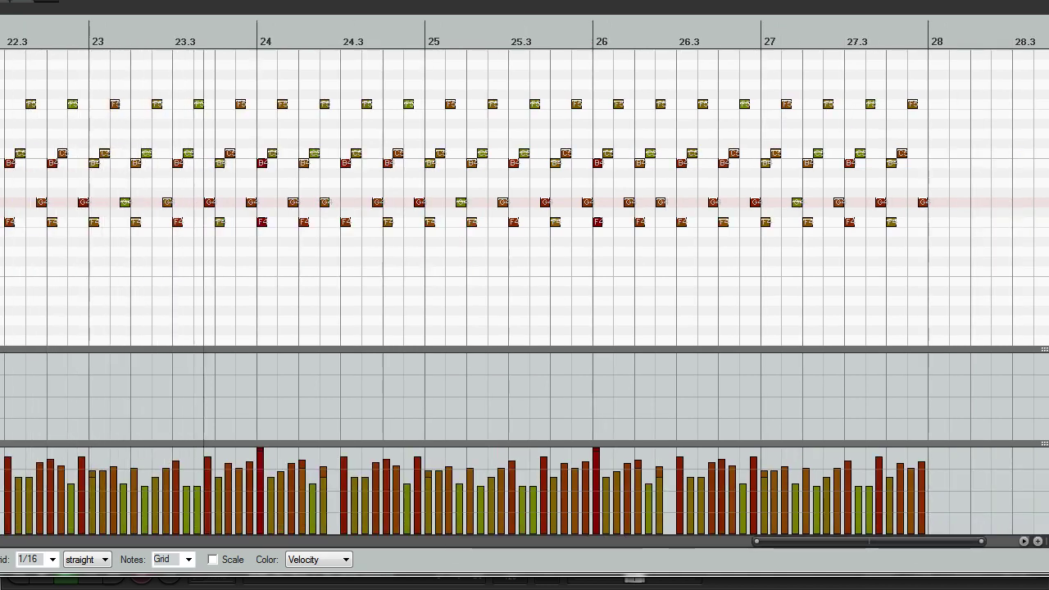
pyautogui.scroll(-5, 569, 136)
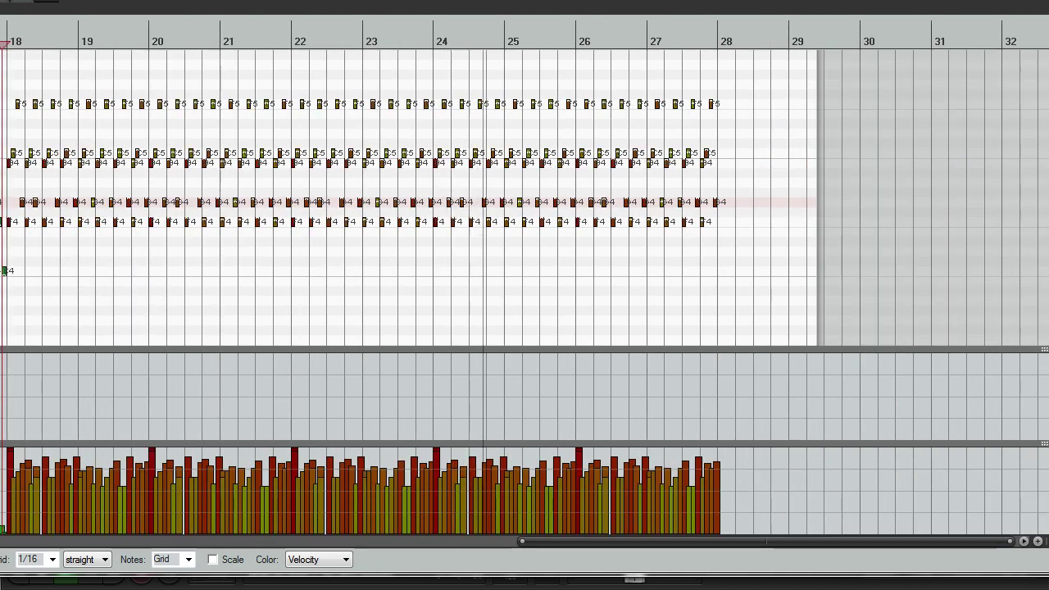
# Bring the MIDI editor's track list into view and replay the shaker part from just after the start of bar 18
pyautogui.moveTo(1048, 175)
pyautogui.mouseDown()
pyautogui.moveTo(874, 176)
pyautogui.moveTo(1041, 176)
pyautogui.mouseUp()
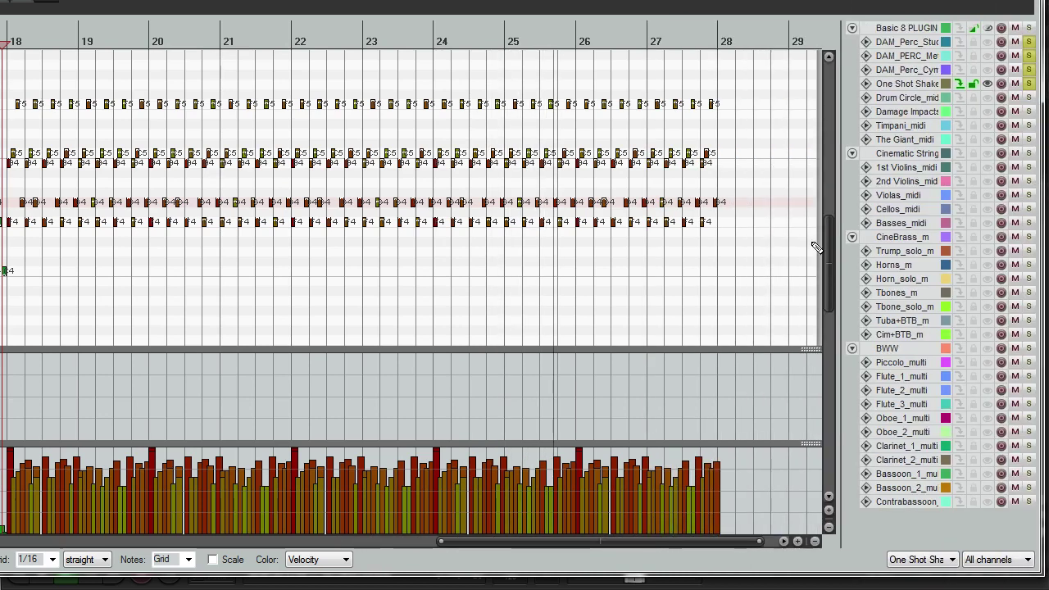
pyautogui.moveTo(833, 244); pyautogui.dragTo(828, 236)
pyautogui.scroll(3, 721, 242)
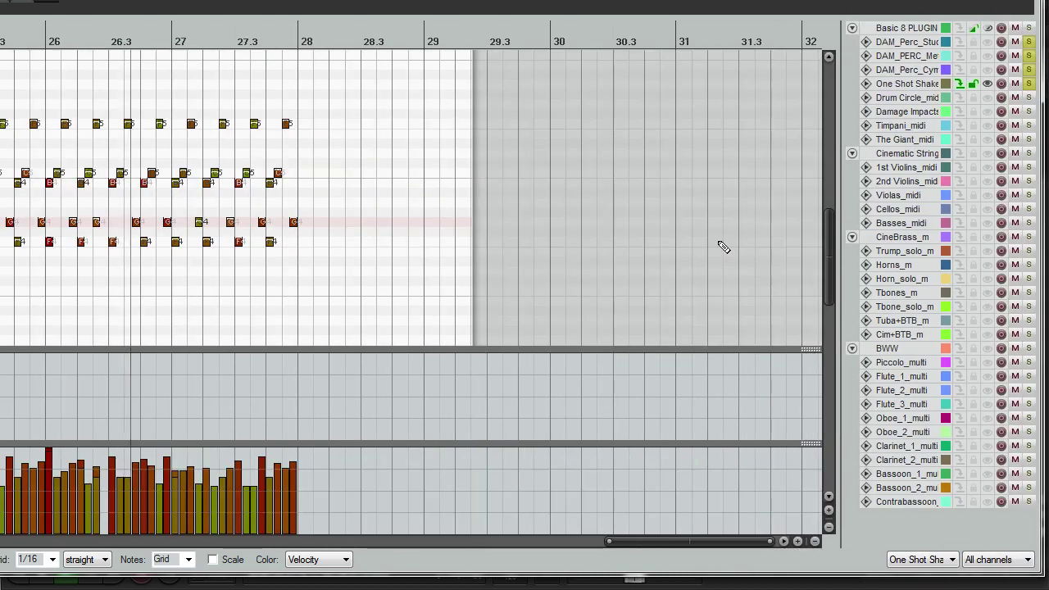
pyautogui.scroll(-2, 723, 248)
pyautogui.scroll(-3, 344, 164)
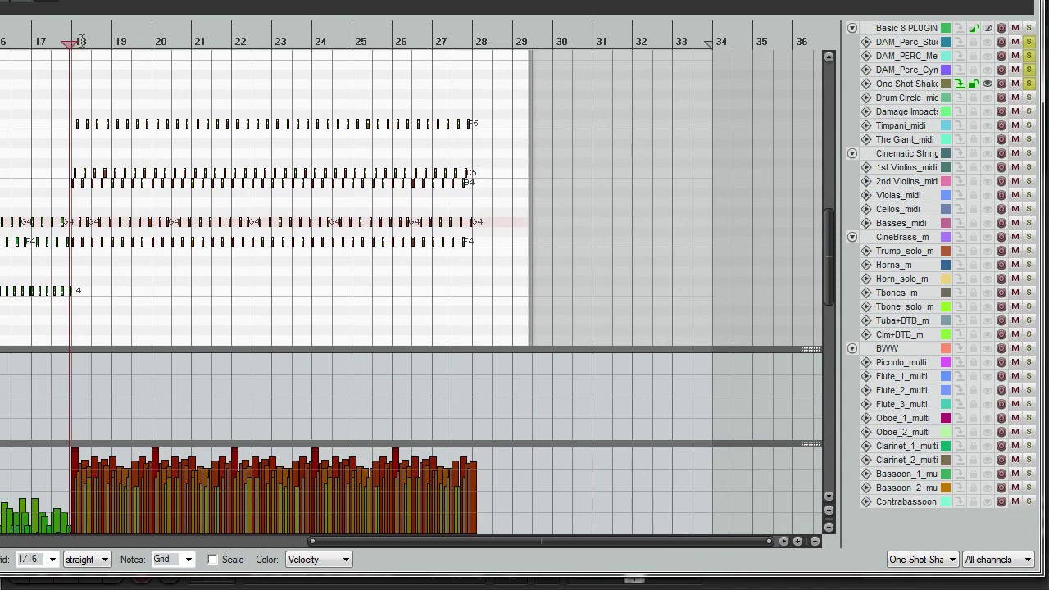
pyautogui.scroll(3, 153, 108)
pyautogui.scroll(-3, 328, 122)
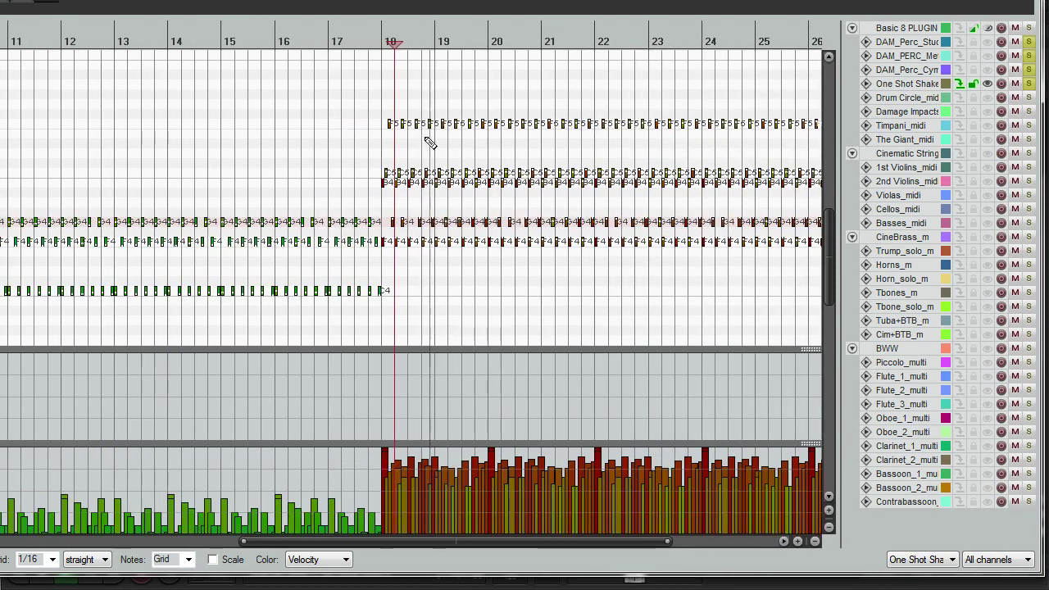
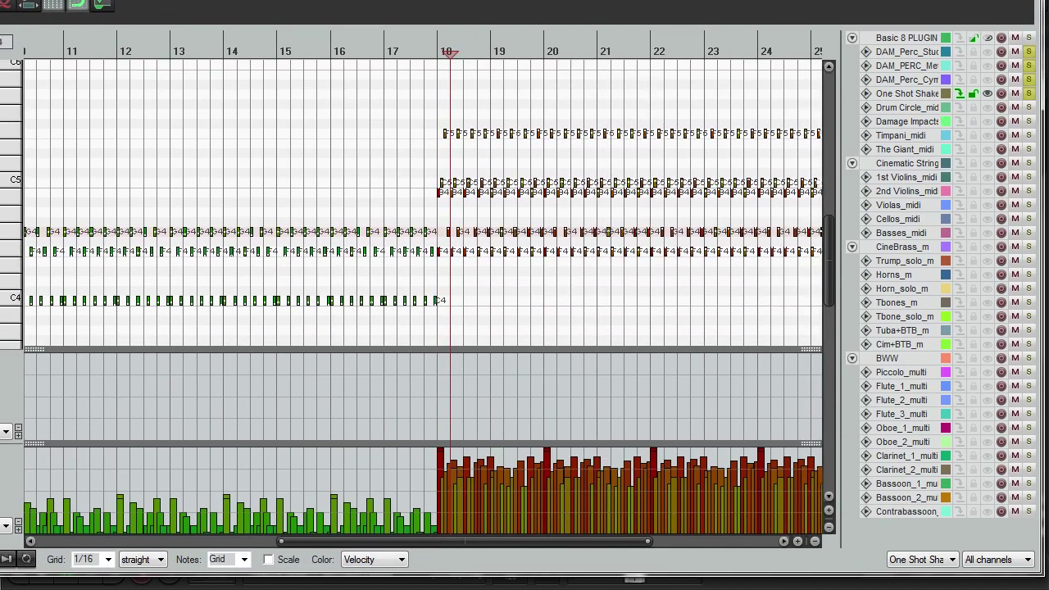
# Unsolo the DAM studio percussion track and play the soloed DAM metal, DAM cymbal and One Shot Shaker parts from bar 18
pyautogui.click(1029, 79)
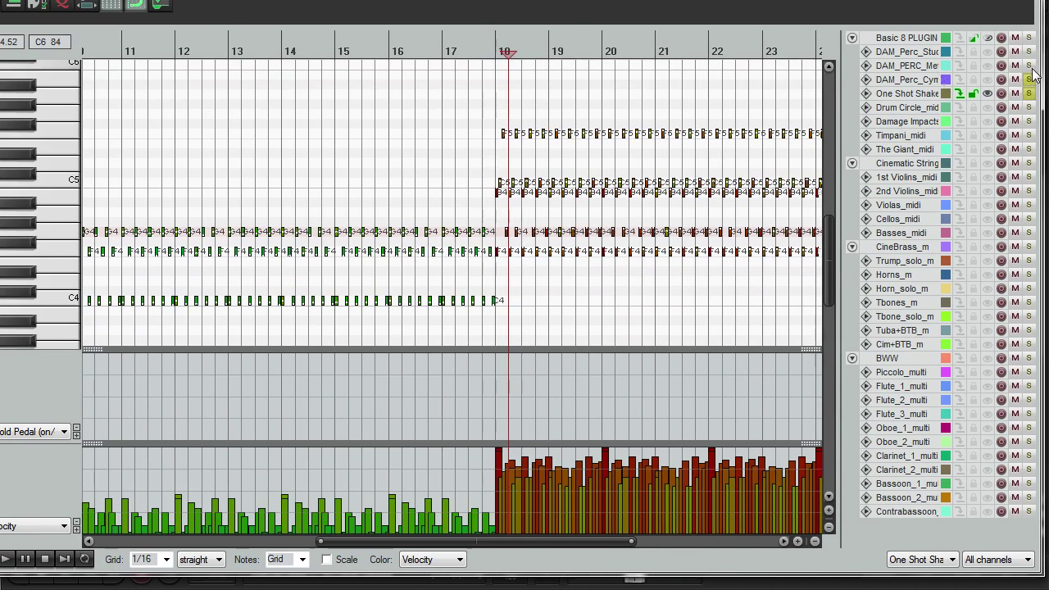
pyautogui.click(498, 45)
pyautogui.scroll(4, 566, 190)
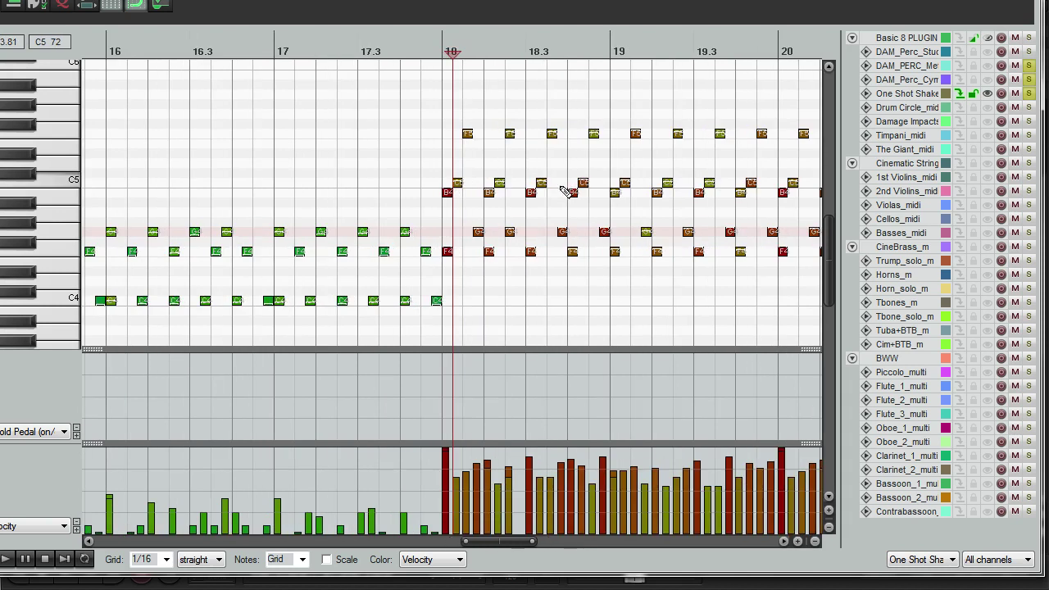
pyautogui.scroll(-2, 567, 193)
pyautogui.press('space')
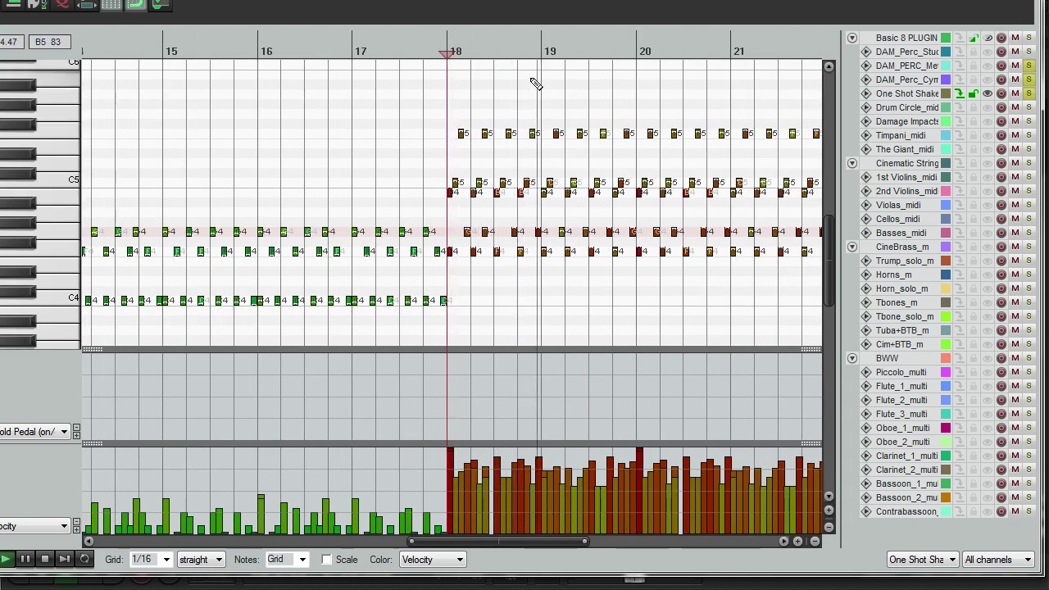
# Leave only One Shot Shaker soloed and play it from bar 18, with its notes up to bar 28 in view
pyautogui.scroll(-3, 697, 131)
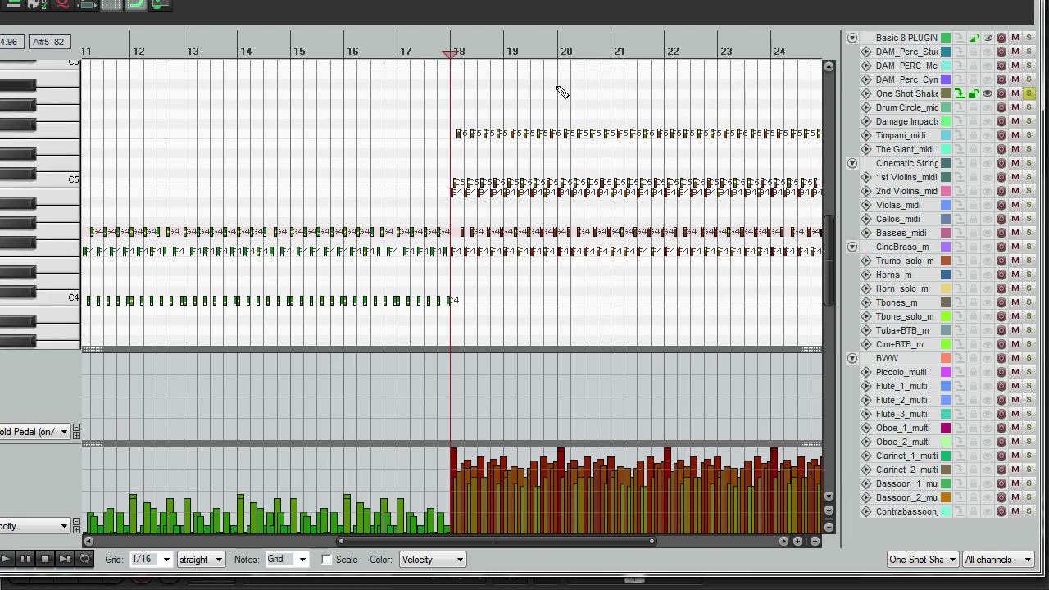
pyautogui.scroll(3, 566, 96)
pyautogui.scroll(-3, 583, 101)
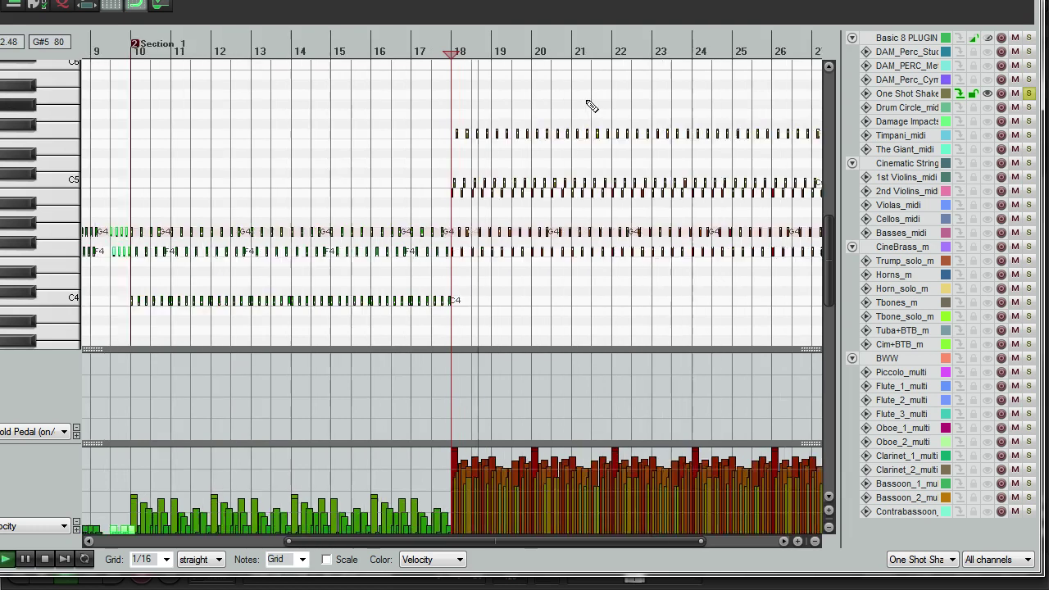
pyautogui.scroll(-2, 590, 104)
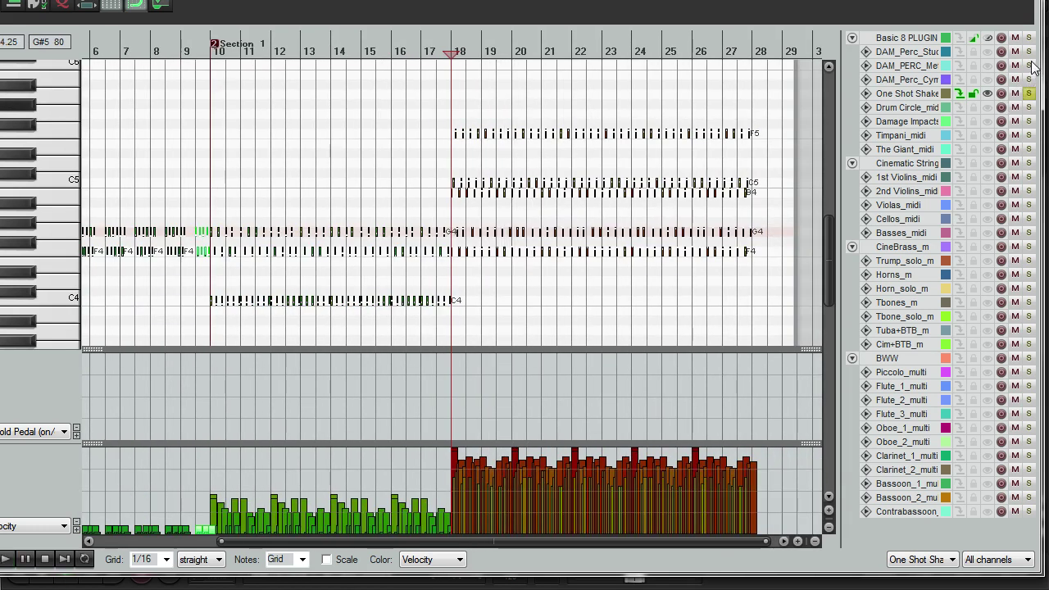
# Solo the DAM metal and cymbal tracks alongside One Shot Shaker and play the three parts together from bar 18
pyautogui.moveTo(1029, 66); pyautogui.dragTo(1031, 91)
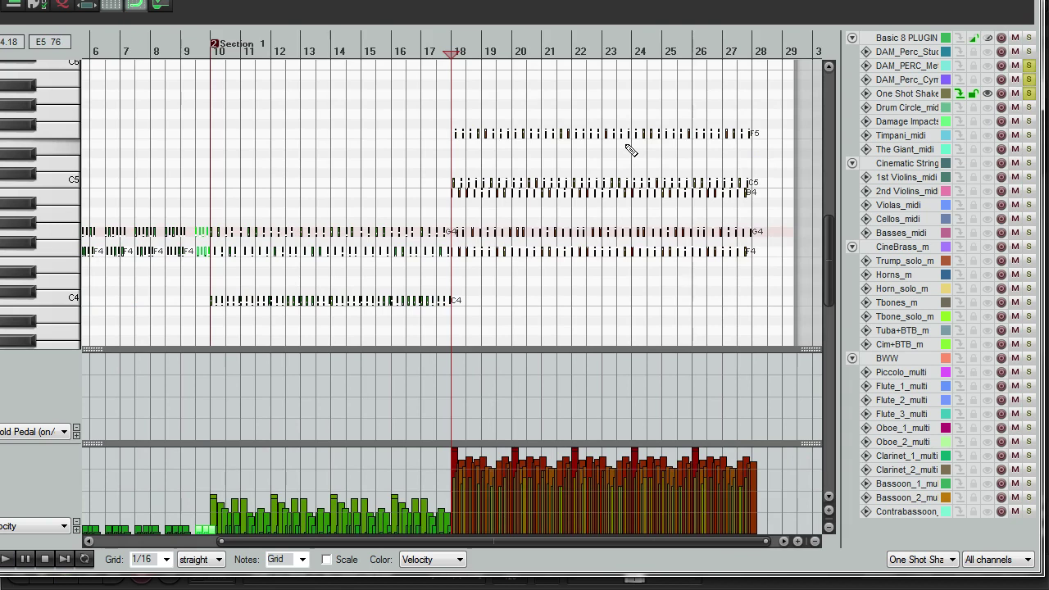
pyautogui.press('space')
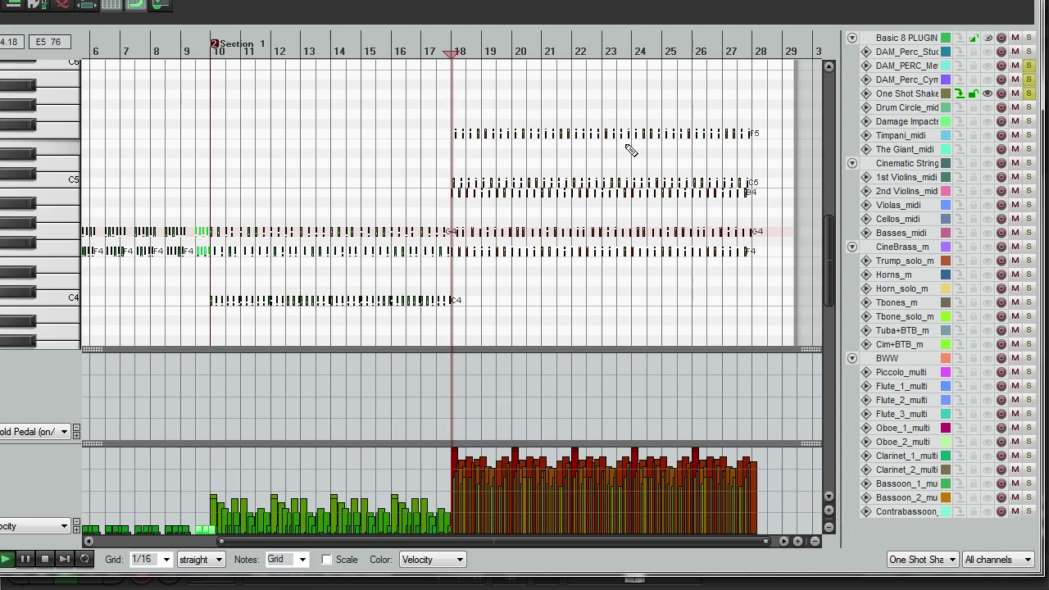
pyautogui.scroll(4, 662, 124)
pyautogui.scroll(-4, 701, 204)
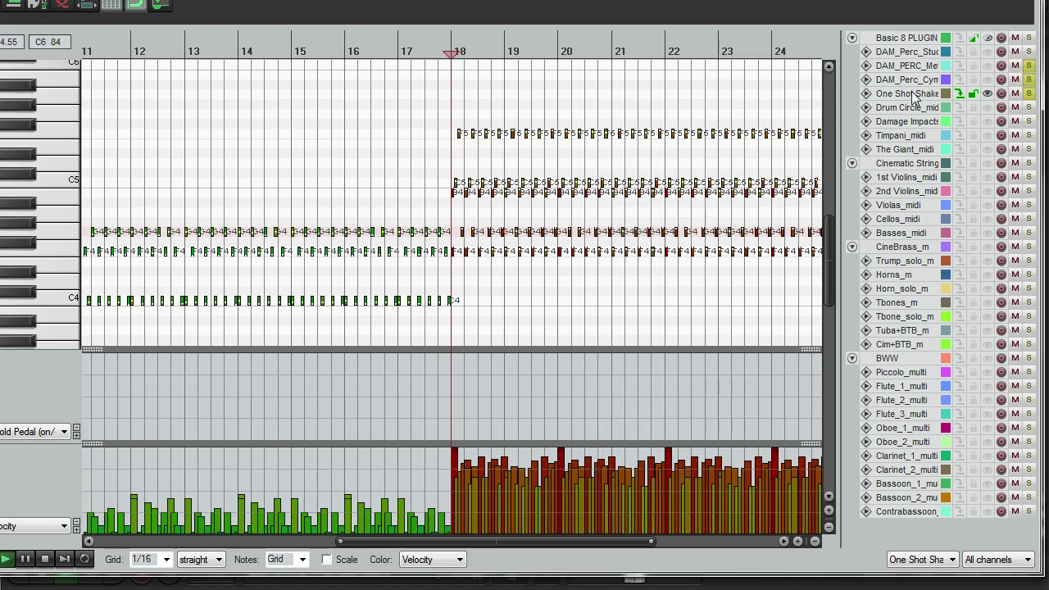
pyautogui.press('space')
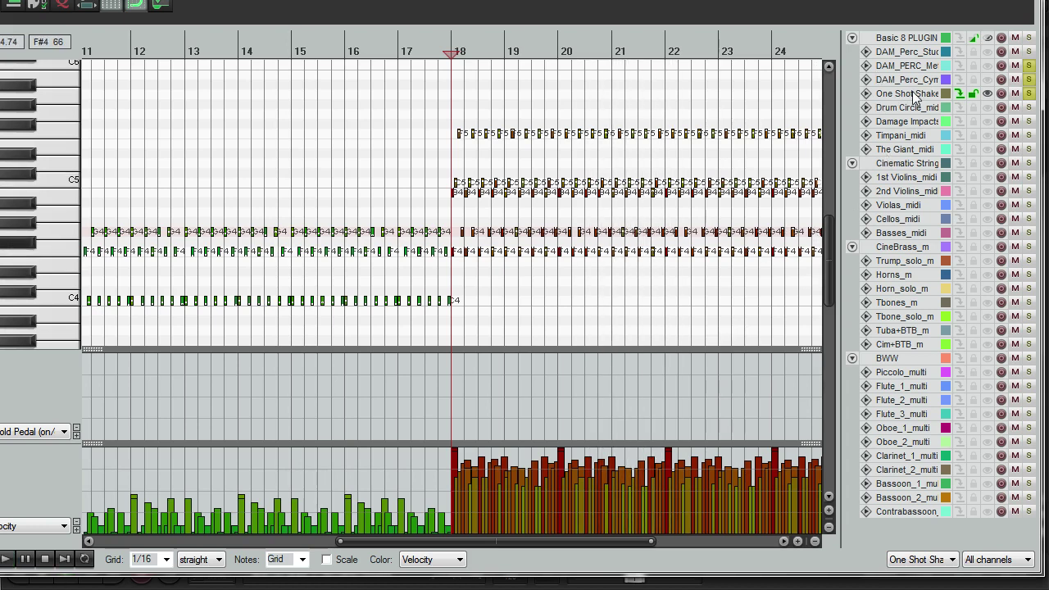
# Examine the notes and velocities of the DAM cymbal and DAM metal tracks around bar 18, and return to One Shot Shaker
pyautogui.click(892, 67)
pyautogui.click(897, 80)
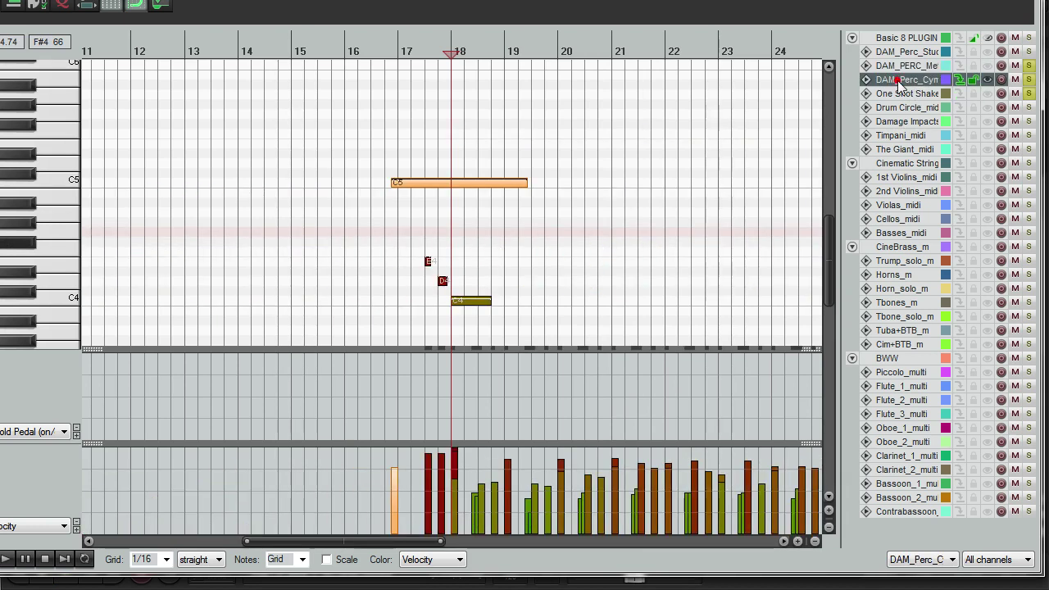
pyautogui.click(901, 67)
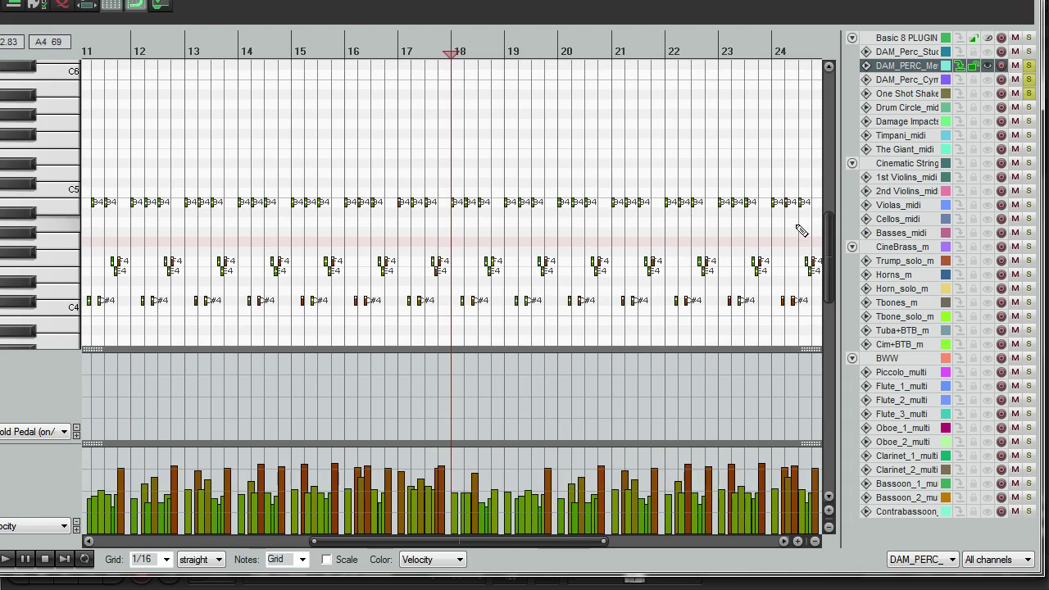
pyautogui.moveTo(829, 229); pyautogui.dragTo(828, 254)
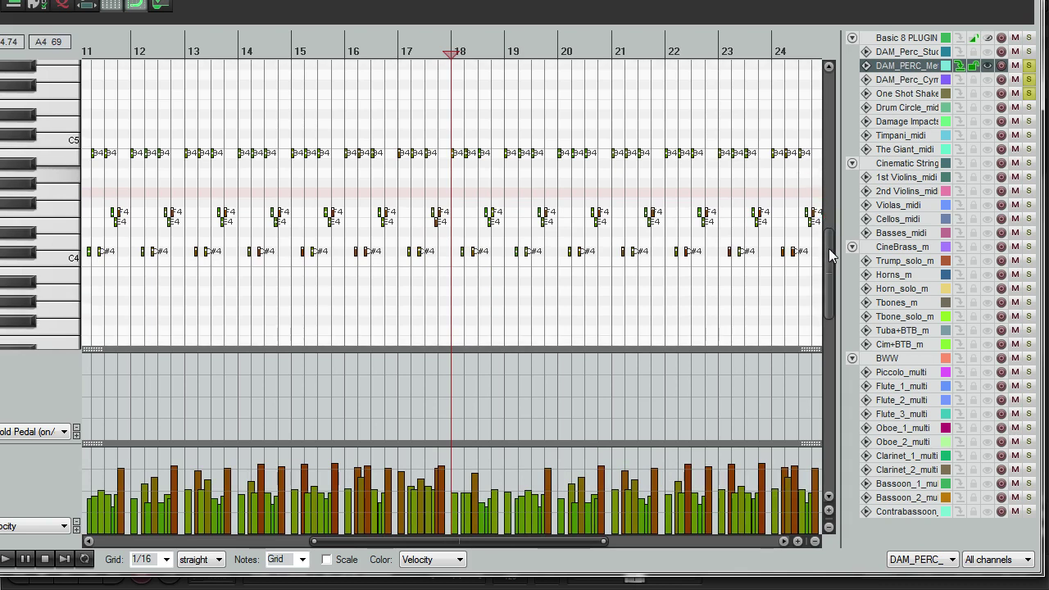
pyautogui.click(901, 93)
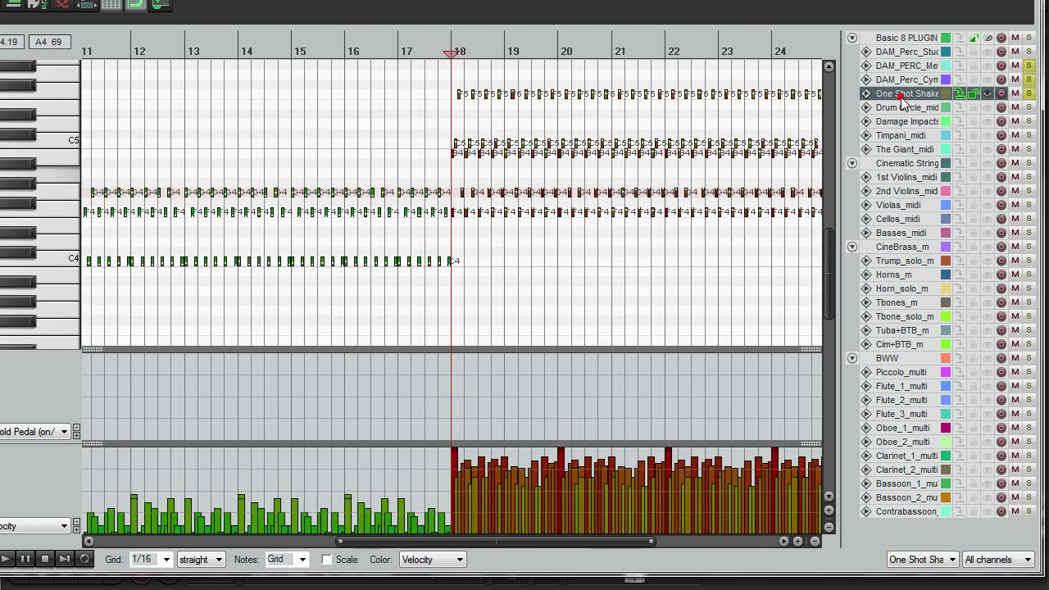
# Clear the solos on the percussion audio tracks and select the One Shot track without changing its input
pyautogui.click(293, 450)
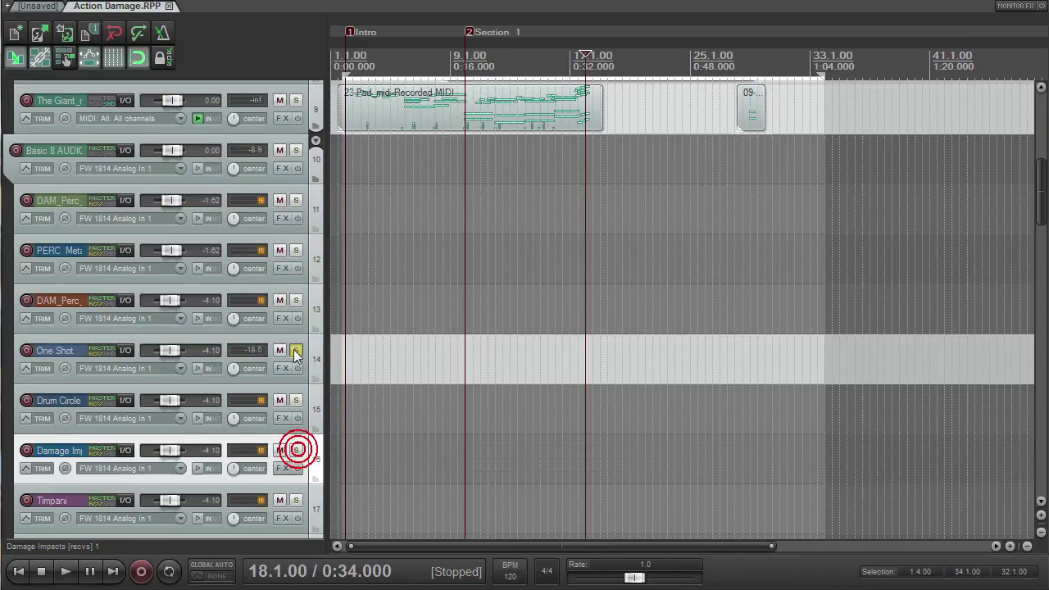
pyautogui.click(290, 349)
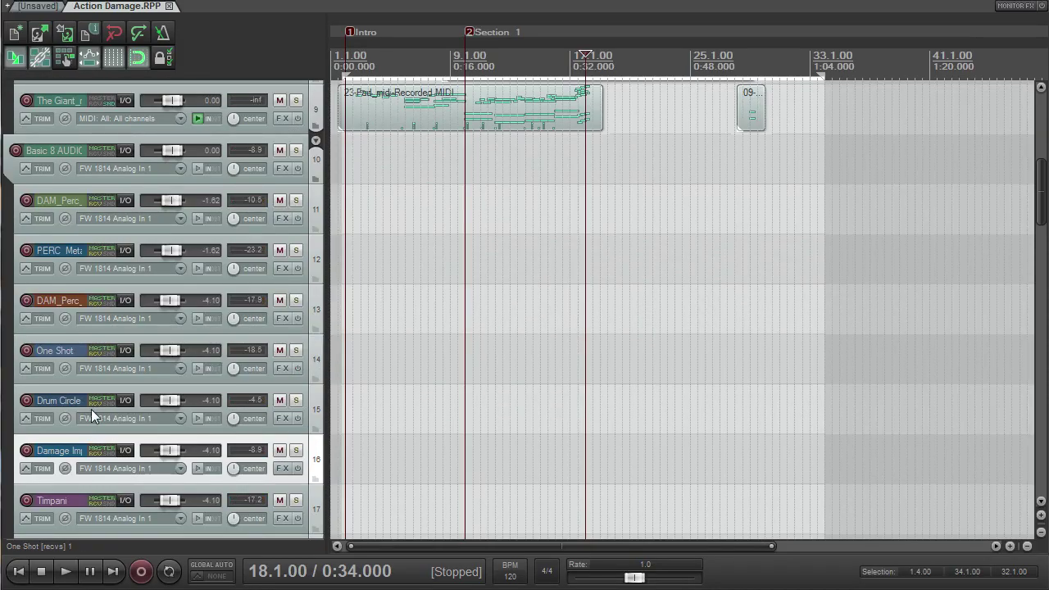
pyautogui.click(93, 369)
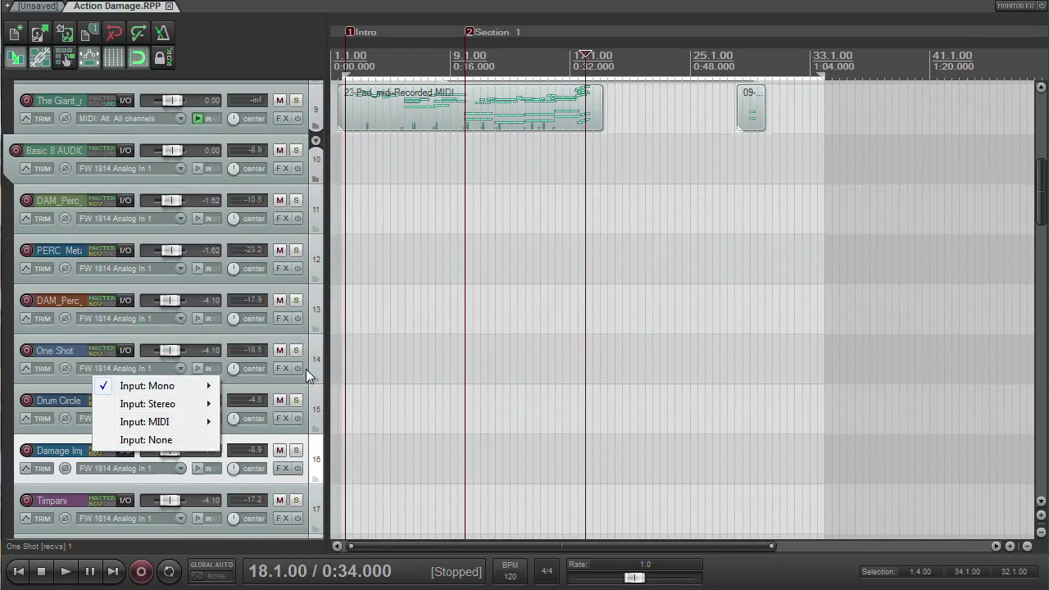
pyautogui.click(328, 360)
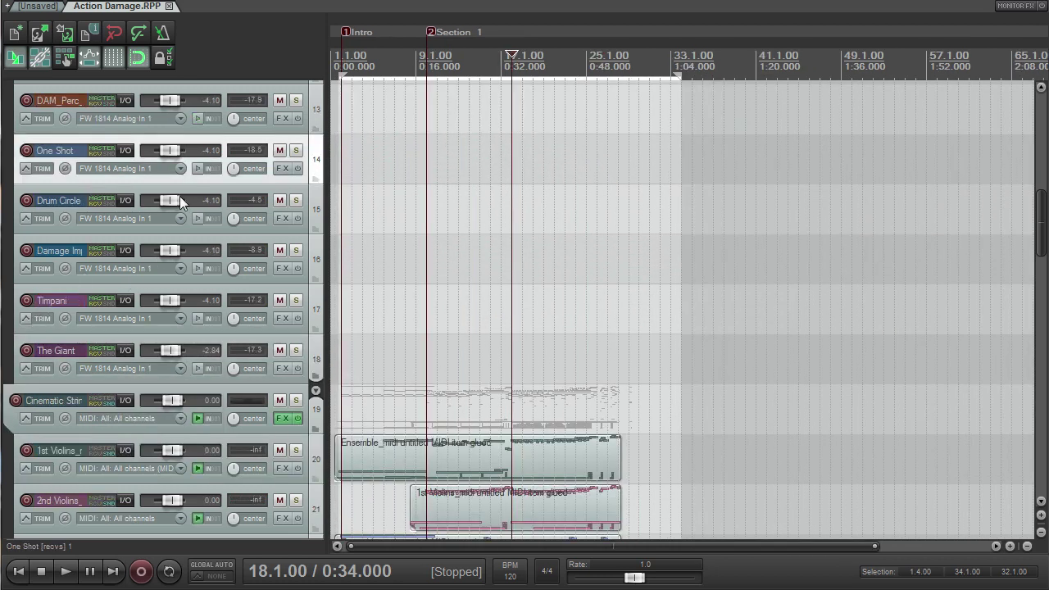
# Play the full mix from bar 18 and lower the One Shot audio track's volume to -10.7 dB
pyautogui.scroll(-5, 162, 149)
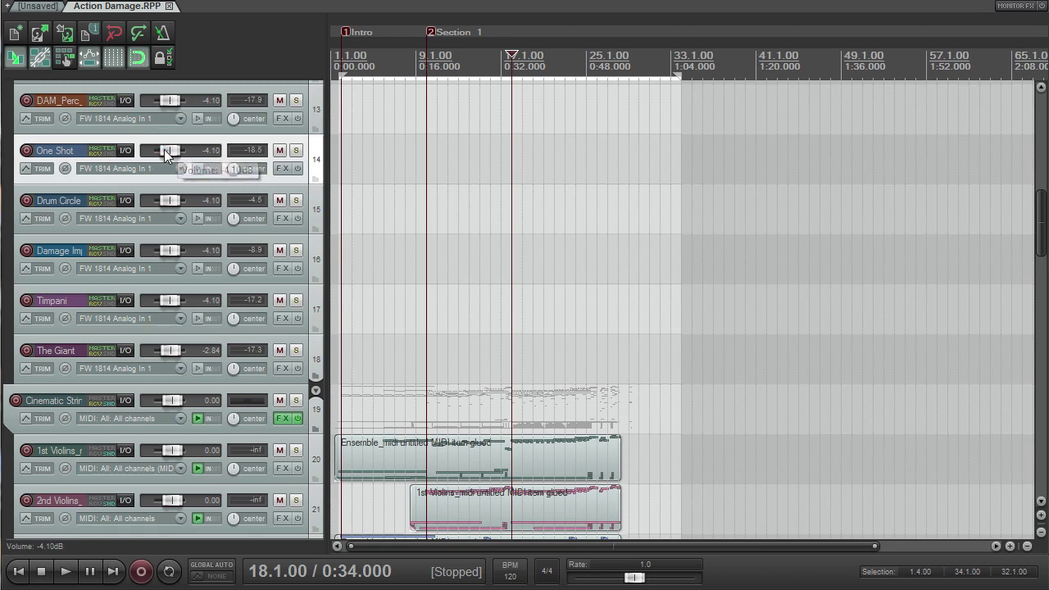
pyautogui.press('space')
pyautogui.scroll(-4, 166, 150)
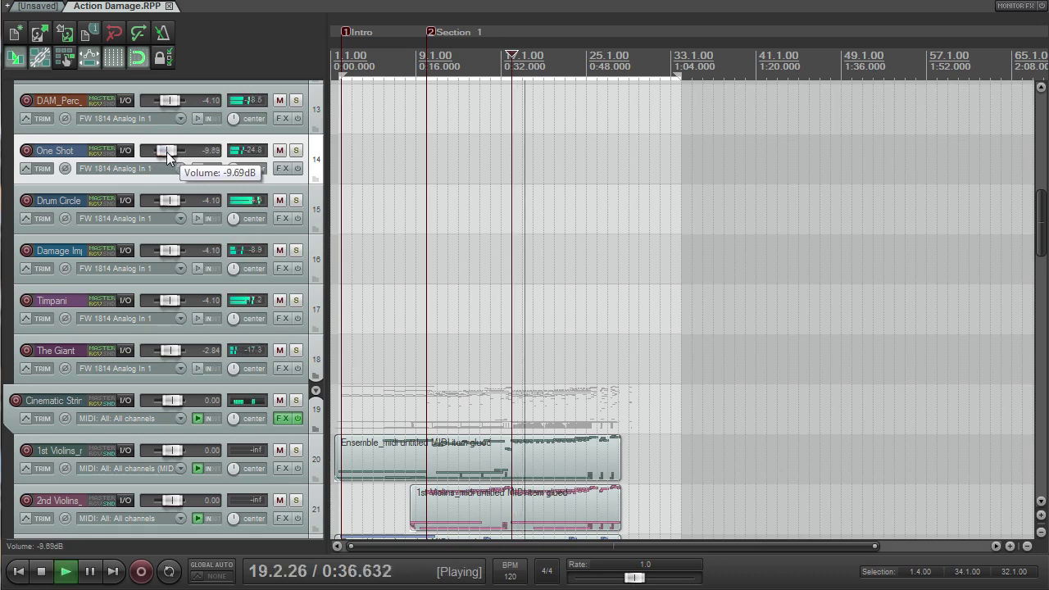
pyautogui.scroll(-4, 166, 154)
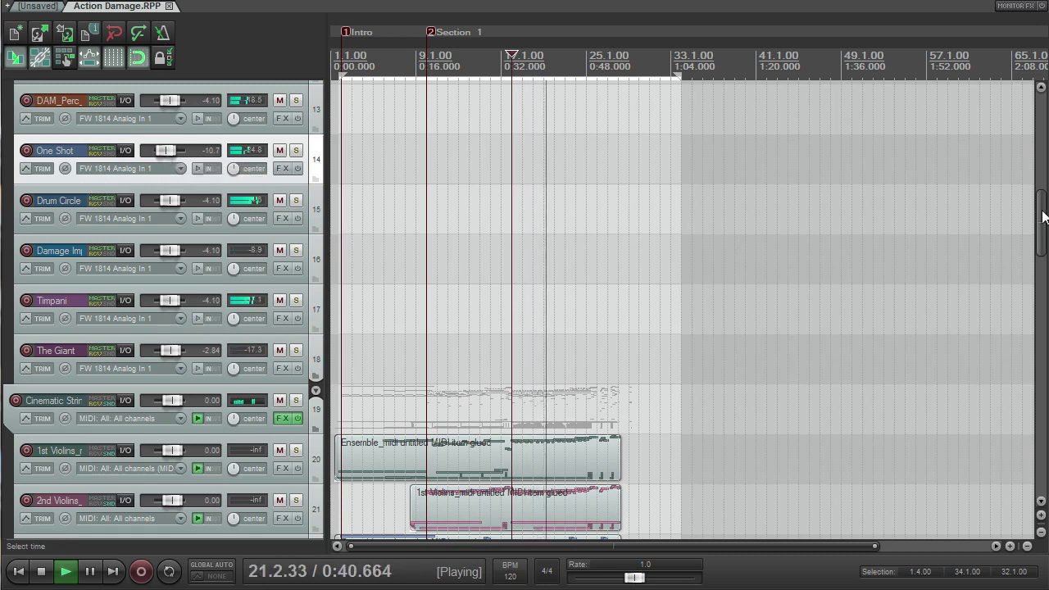
# Audition the three DAM and PERC audio tracks with One Shot soloed during playback, and clear their solos after stopping
pyautogui.moveTo(1040, 213); pyautogui.dragTo(1038, 189)
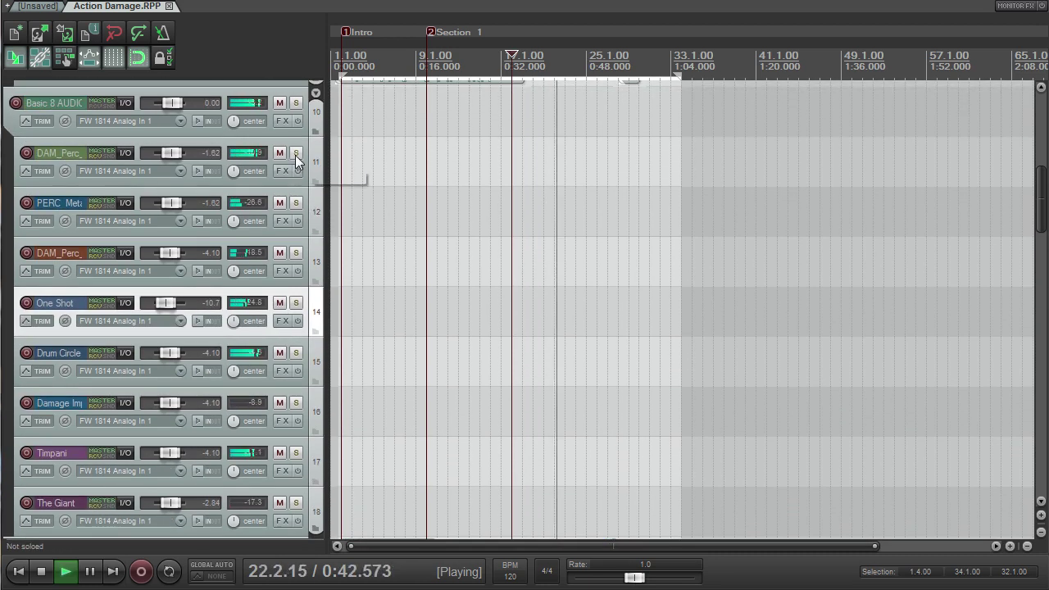
pyautogui.moveTo(297, 156); pyautogui.dragTo(297, 303)
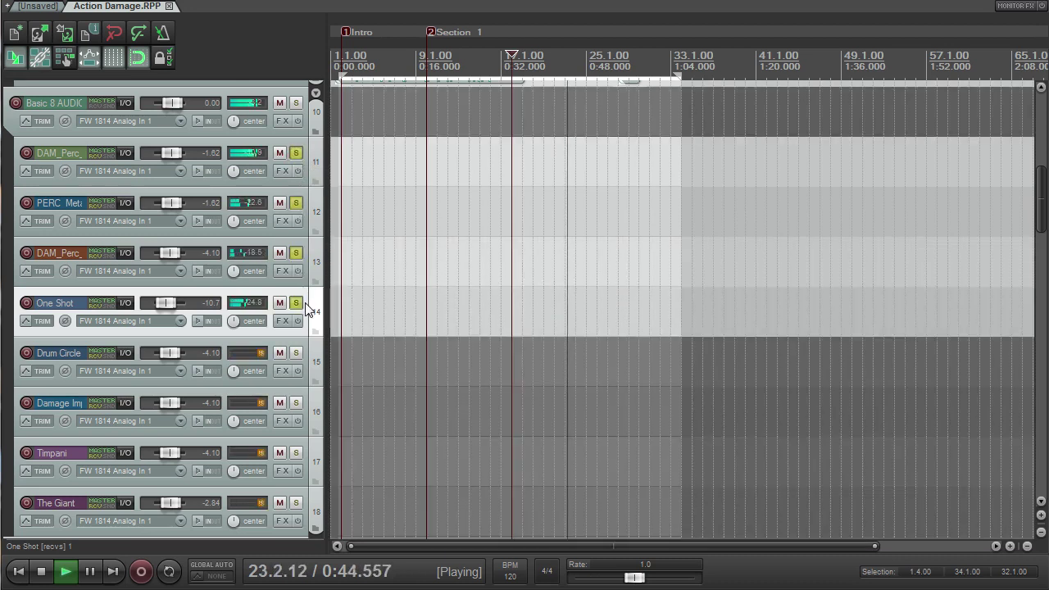
pyautogui.moveTo(164, 299)
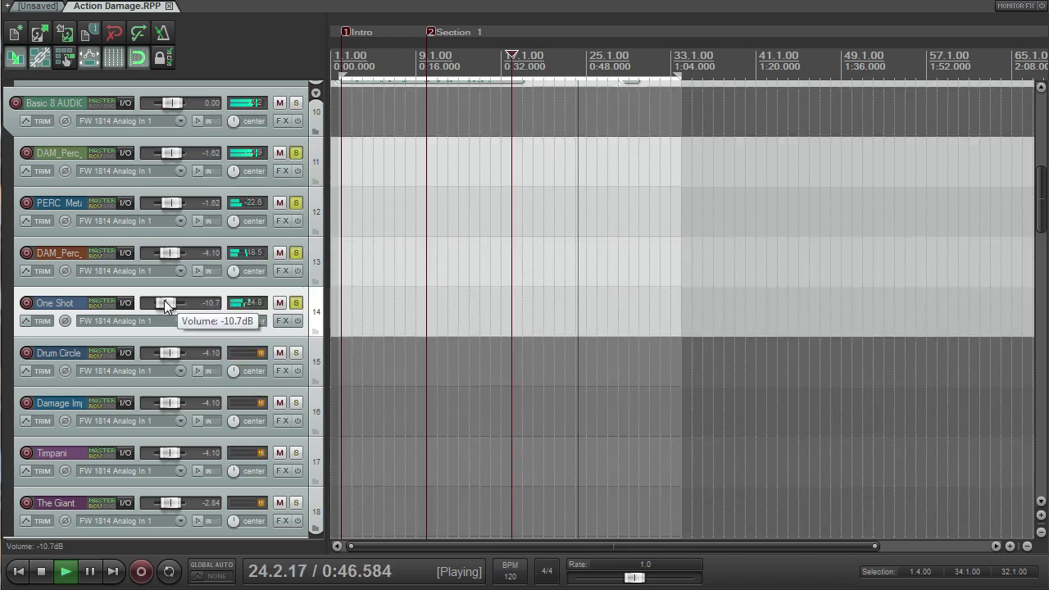
pyautogui.press('space')
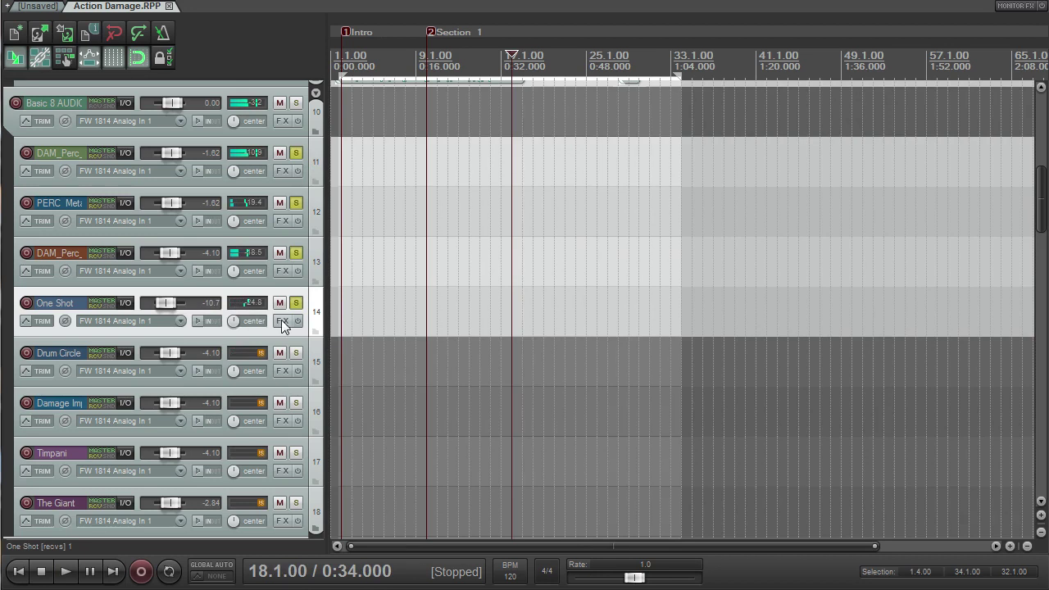
pyautogui.moveTo(296, 303); pyautogui.dragTo(296, 154)
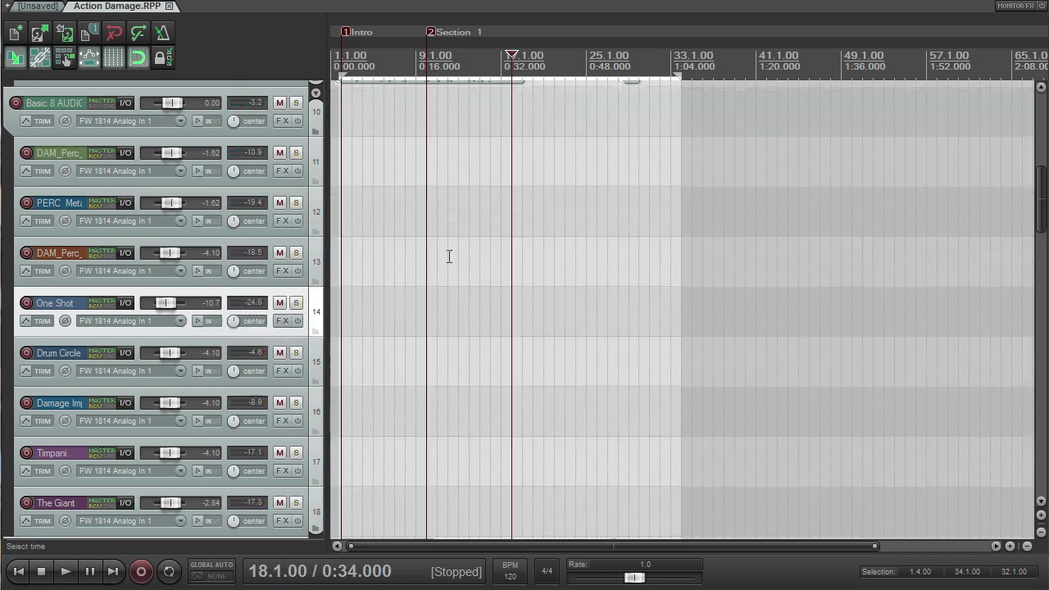
# Switch to Kontakt and examine the multi rack's percussion instruments, from PERC Studio Armageddon Ens down to The Giant
pyautogui.scroll(2, 512, 201)
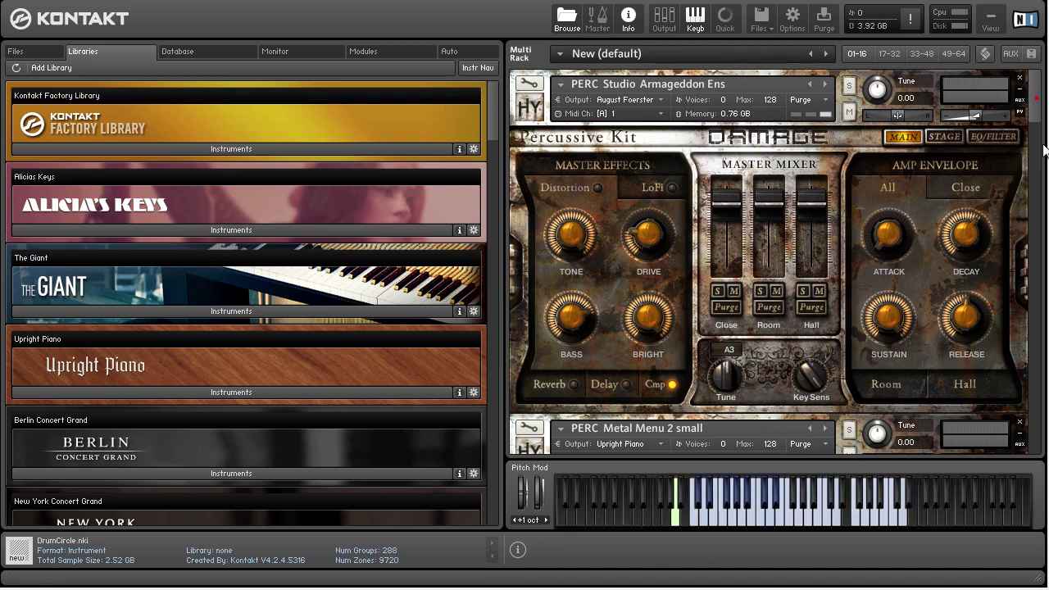
pyautogui.scroll(-10, 1024, 330)
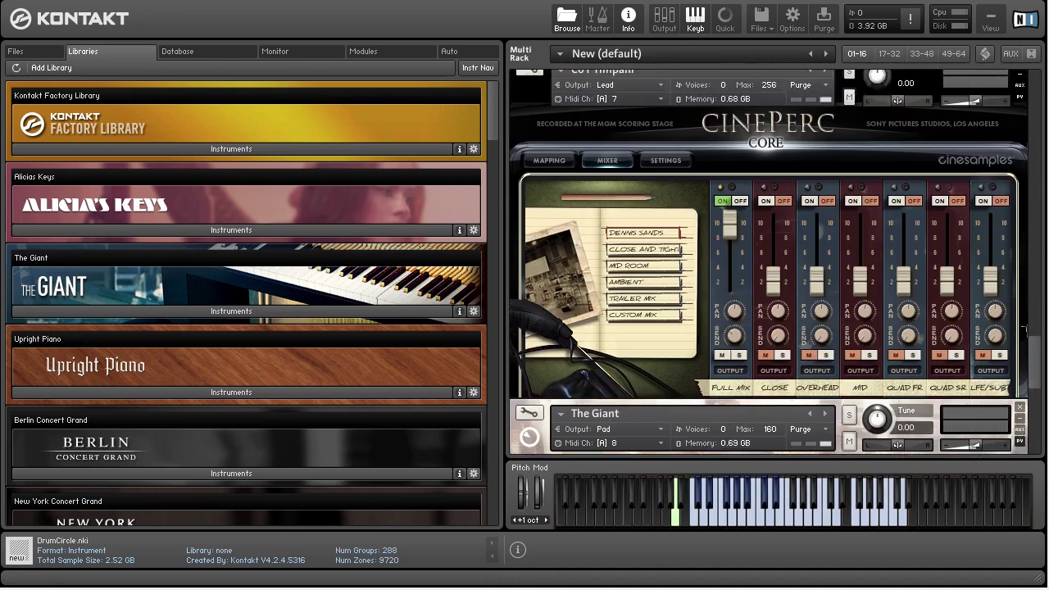
pyautogui.moveTo(1025, 330); pyautogui.dragTo(1023, 246)
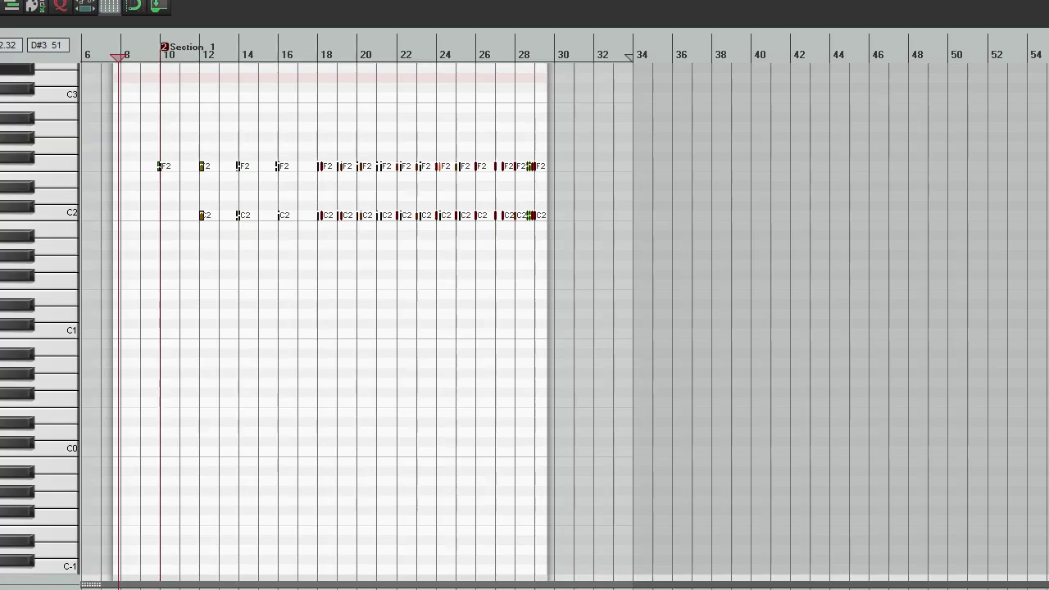
# Narrow and reposition the Drum Circle MIDI editor window so its keyboard, notes, velocity lane and track list are all in view
pyautogui.moveTo(1048, 121); pyautogui.dragTo(878, 121)
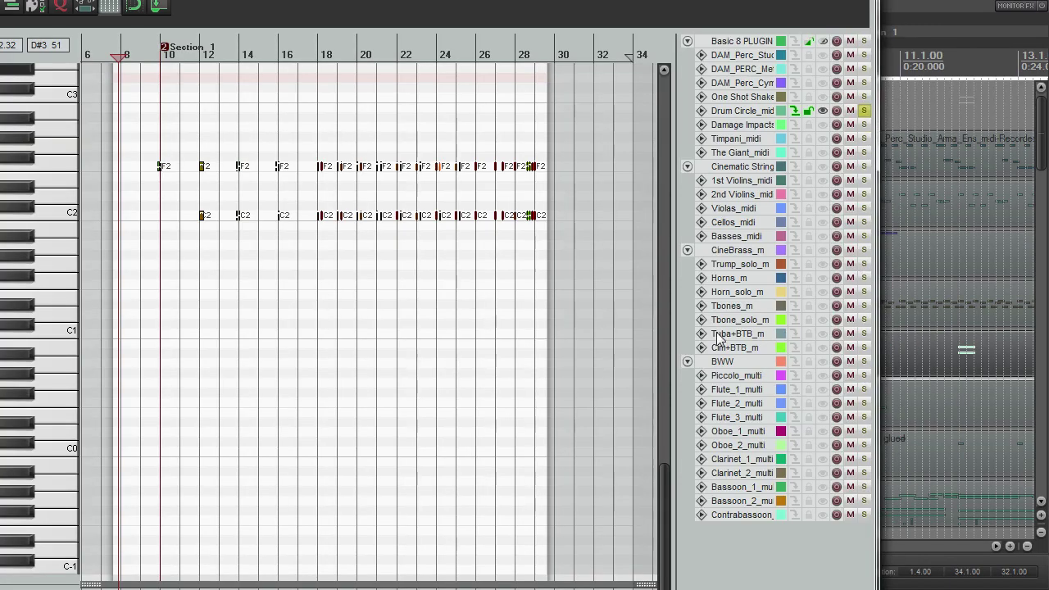
pyautogui.moveTo(660, 489); pyautogui.dragTo(667, 398)
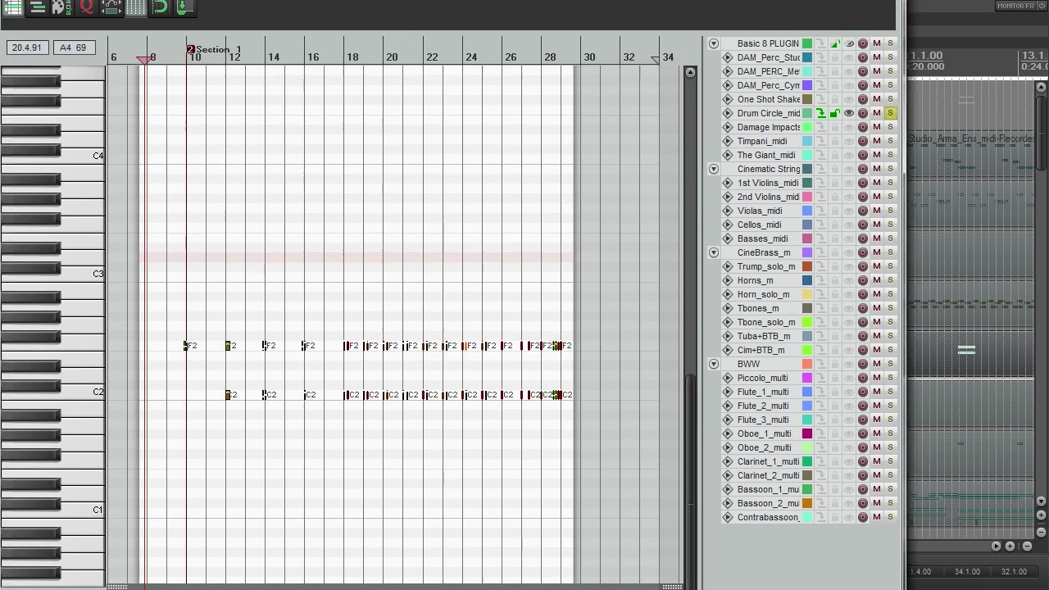
pyautogui.moveTo(450, 2); pyautogui.dragTo(513, 0)
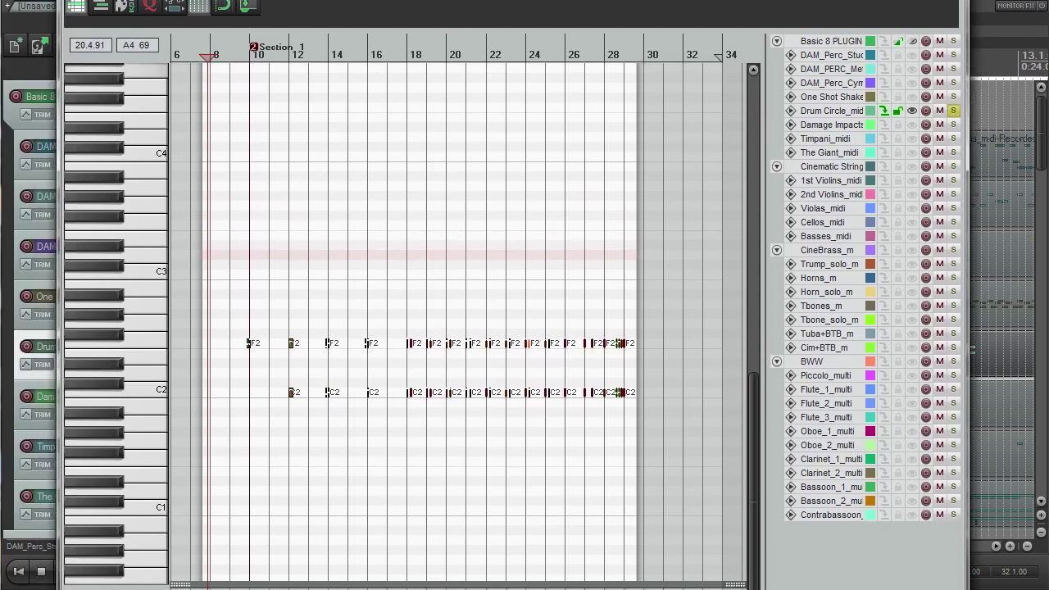
pyautogui.moveTo(426, 0); pyautogui.dragTo(414, 0)
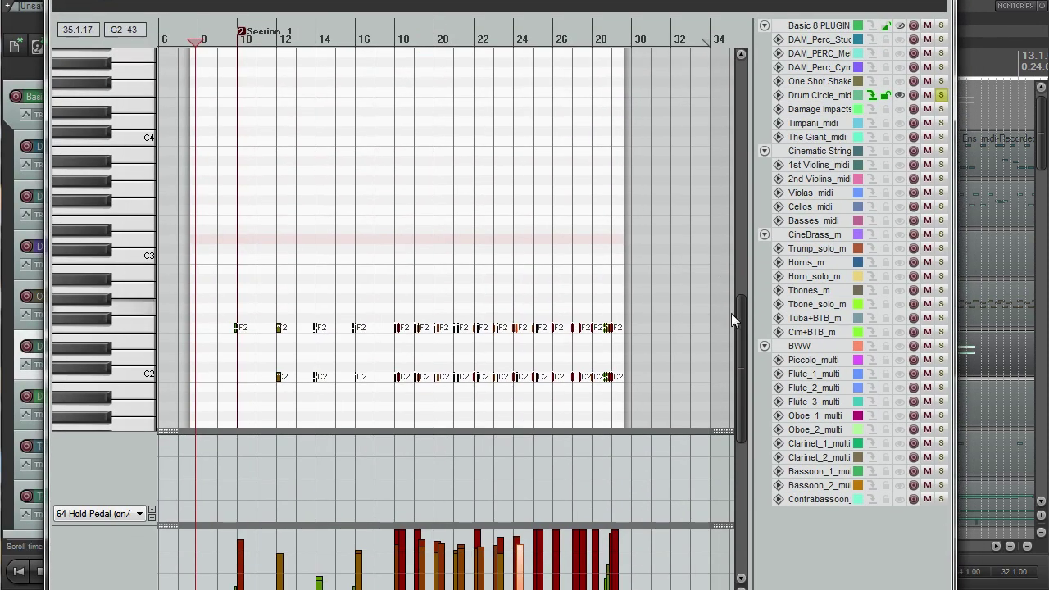
# Examine the Drum Circle's F2 and C2 notes and their velocities from the start of Section 1 at bar 10
pyautogui.moveTo(731, 316); pyautogui.dragTo(741, 380)
pyautogui.scroll(3, 270, 264)
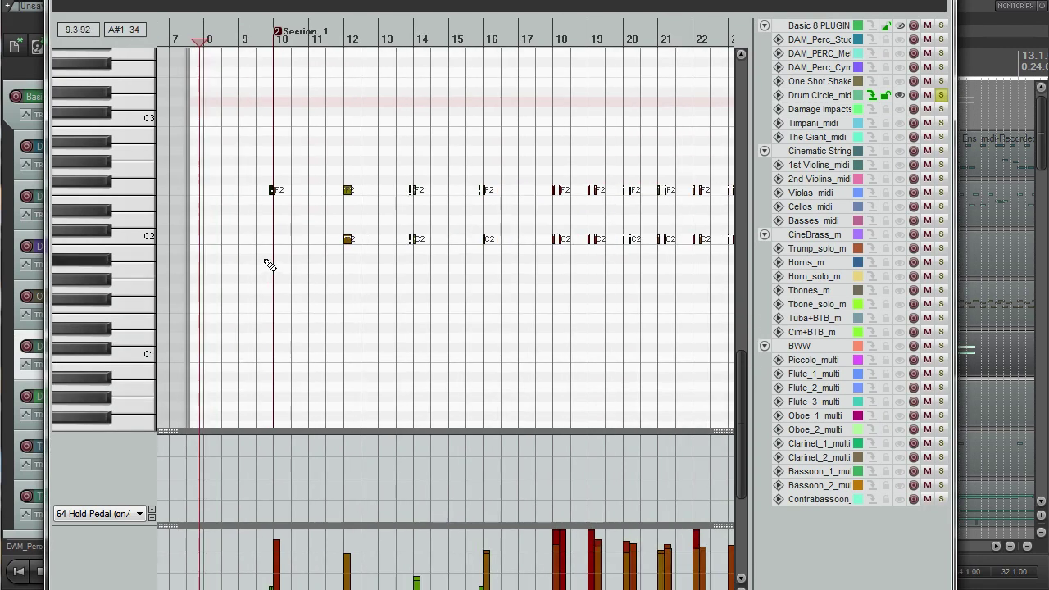
pyautogui.scroll(3, 271, 264)
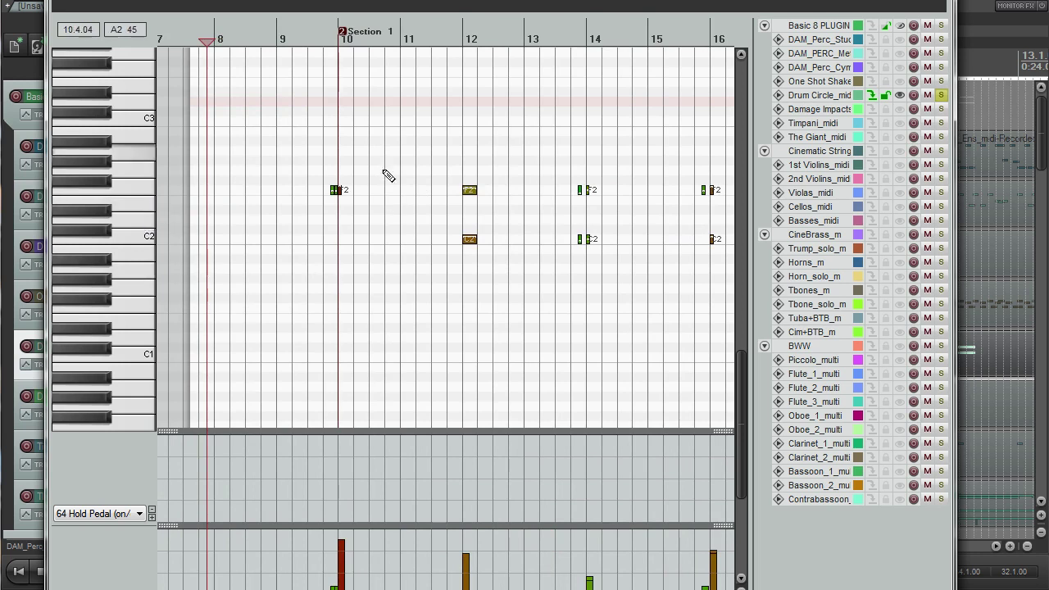
# Examine the Drum Circle's F2 and C2 hits from bar 10 to bar 16, placing the edit cursor just before bar 12
pyautogui.scroll(3, 281, 199)
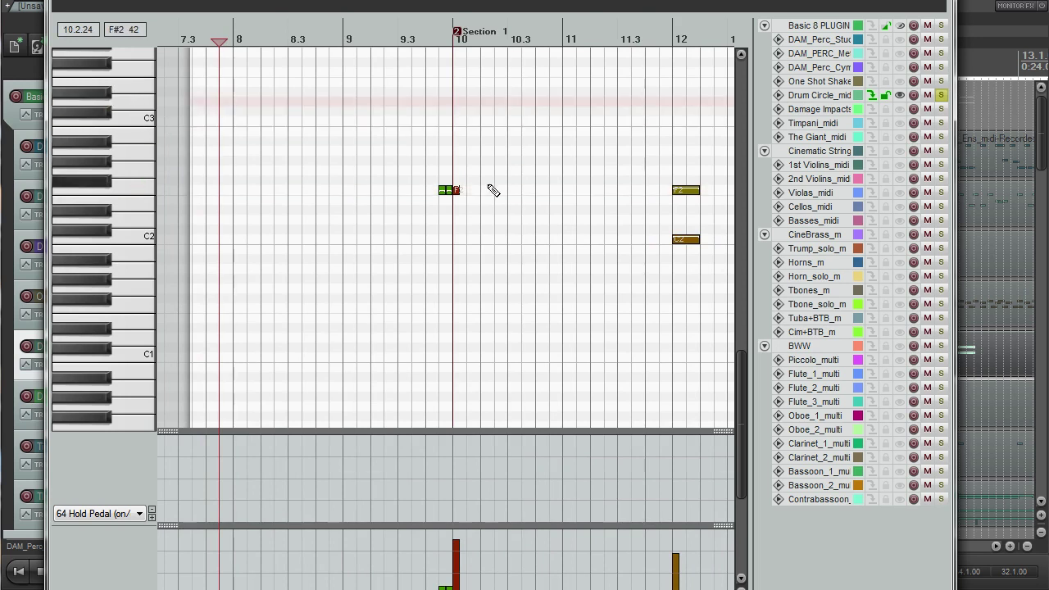
pyautogui.scroll(3, 500, 190)
pyautogui.scroll(-5, 485, 182)
pyautogui.scroll(-3, 484, 182)
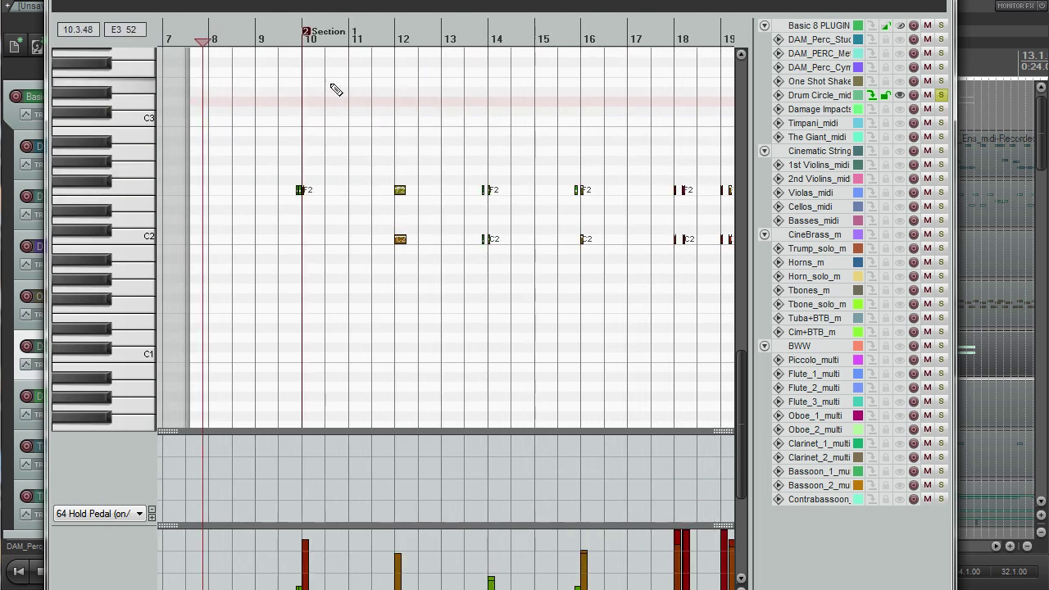
pyautogui.click(381, 40)
pyautogui.scroll(4, 475, 206)
pyautogui.scroll(-4, 402, 200)
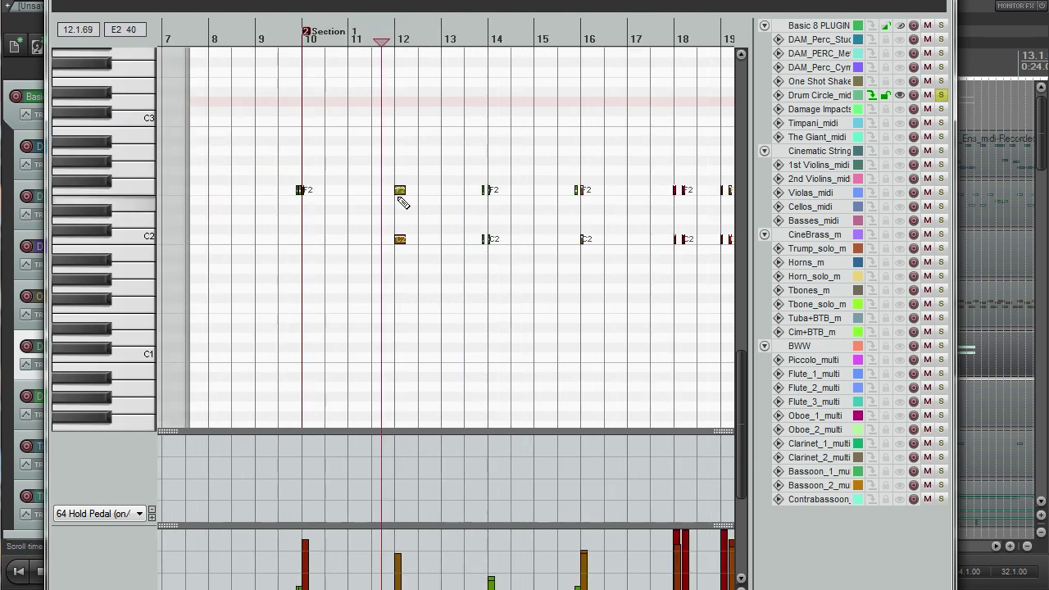
pyautogui.scroll(4, 542, 241)
pyautogui.scroll(-4, 542, 242)
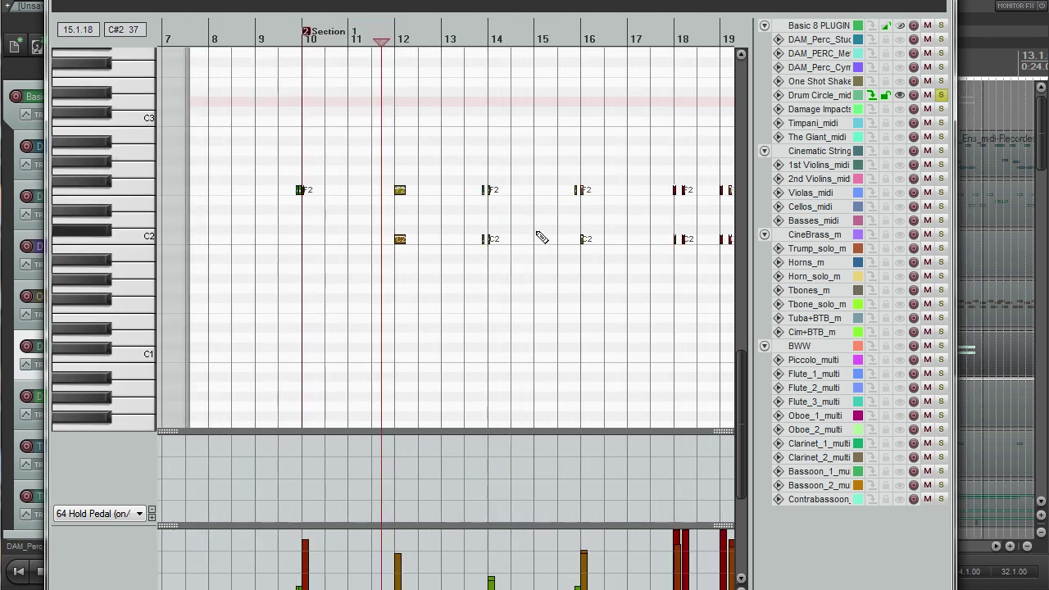
pyautogui.scroll(-4, 520, 176)
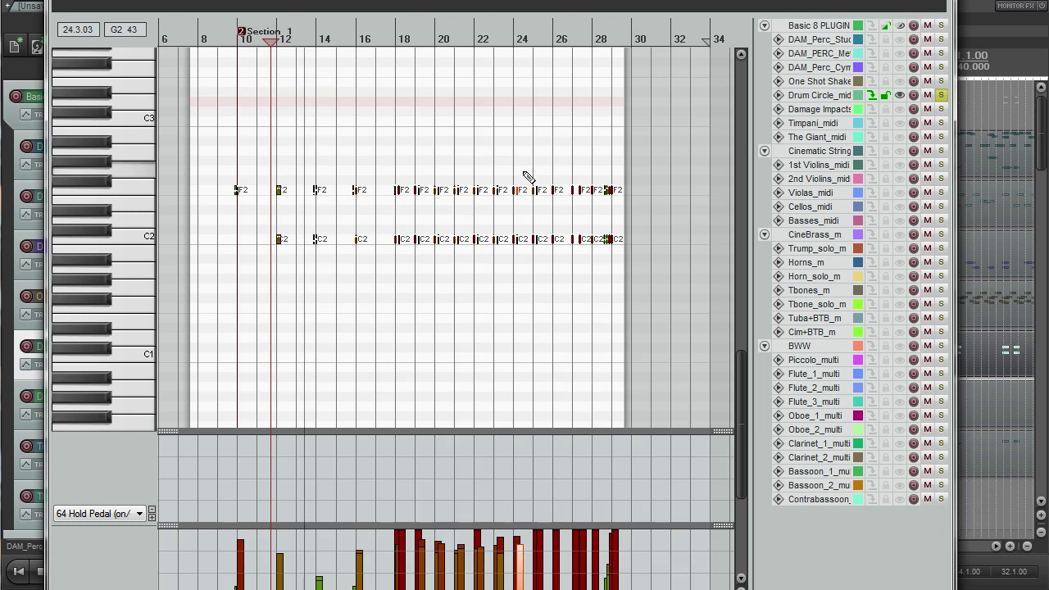
pyautogui.scroll(1, 524, 176)
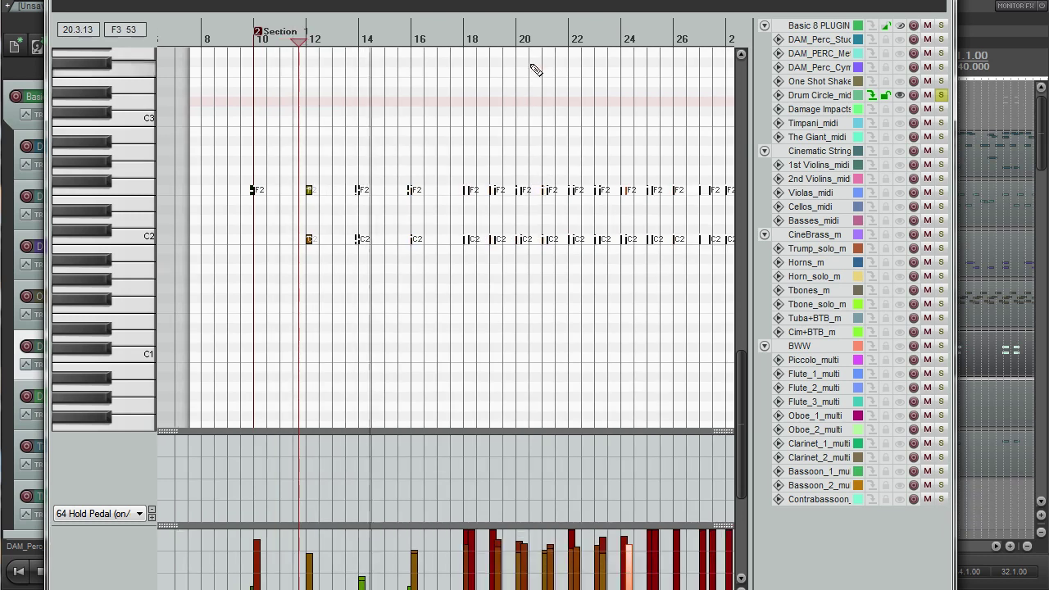
# Place the edit cursor just after bar 20 and examine the Drum Circle's pattern and velocities from bar 18 to the item's end
pyautogui.click(520, 26)
pyautogui.scroll(6, 543, 145)
pyautogui.scroll(-5, 553, 152)
pyautogui.scroll(3, 557, 155)
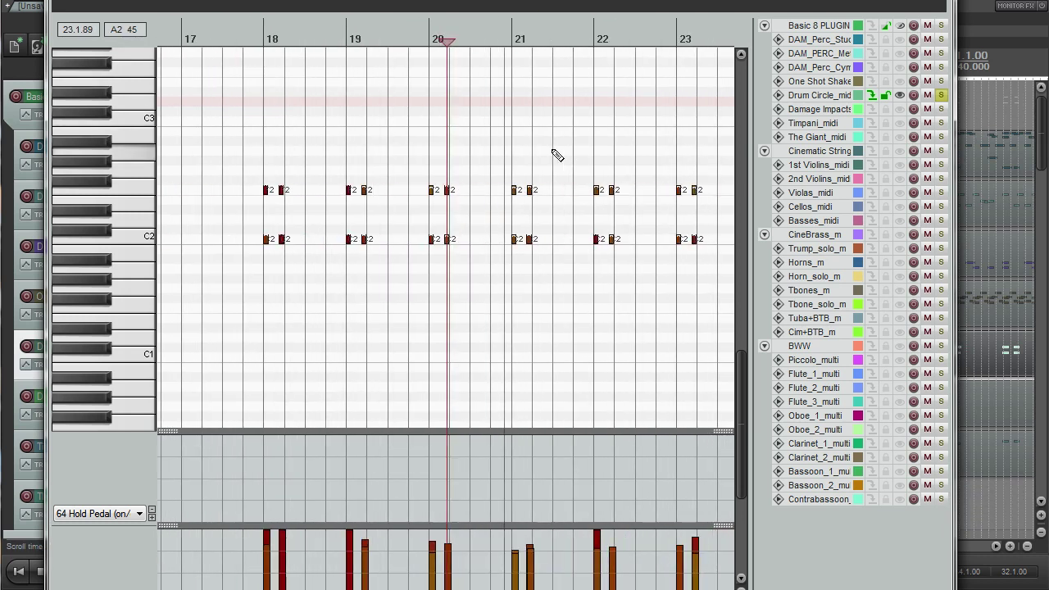
pyautogui.scroll(-3, 562, 159)
pyautogui.scroll(1, 562, 160)
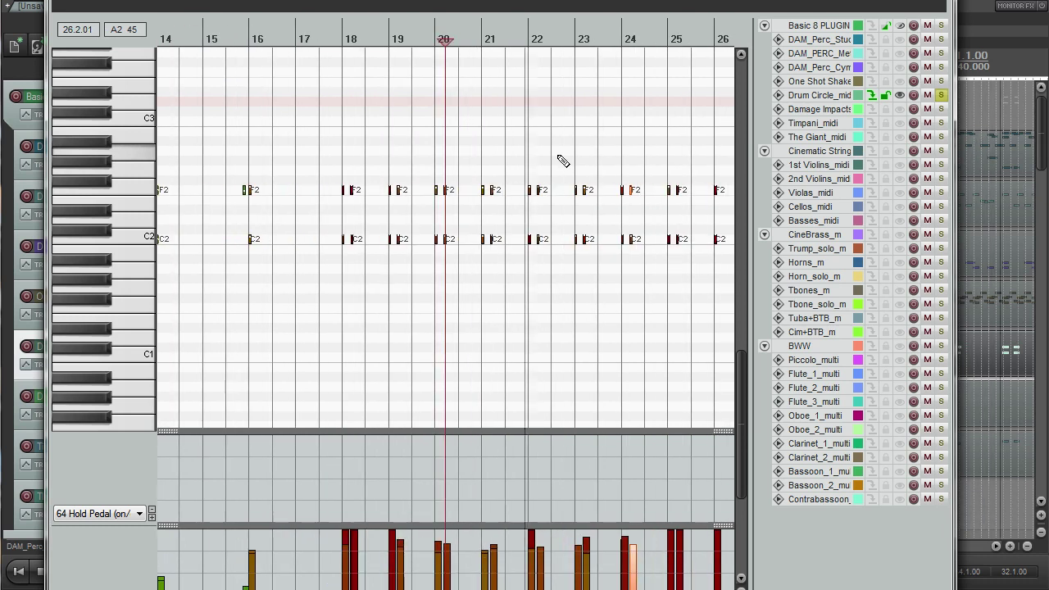
pyautogui.scroll(-1, 562, 160)
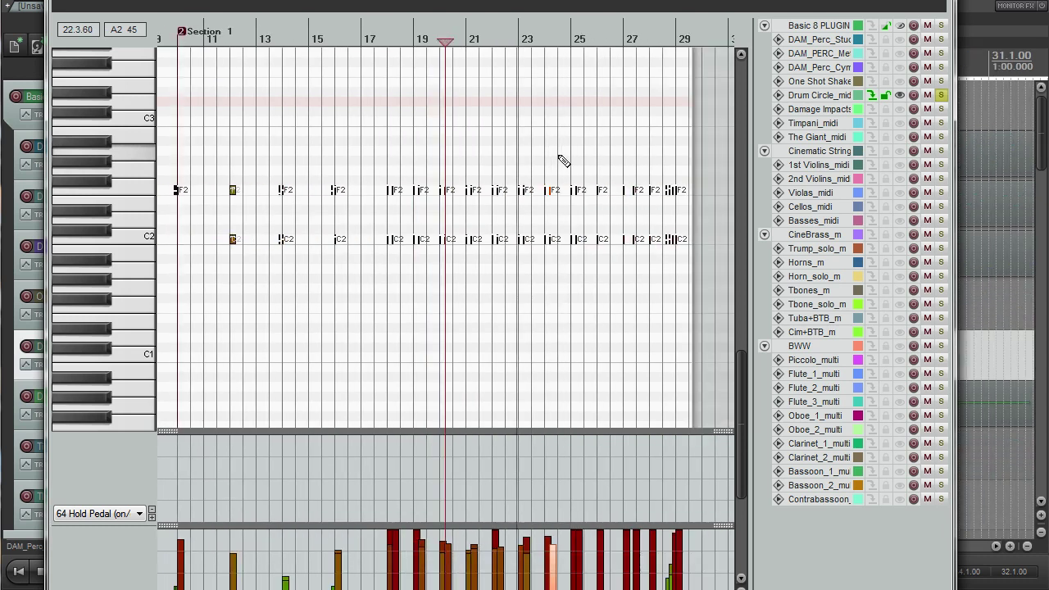
pyautogui.scroll(3, 562, 160)
pyautogui.scroll(-4, 562, 160)
# Solo and display the DAM_Perc_Studio MIDI notes as editable beside Drum Circle's to compare them, and clear the solos before closing the editor
pyautogui.click(943, 38)
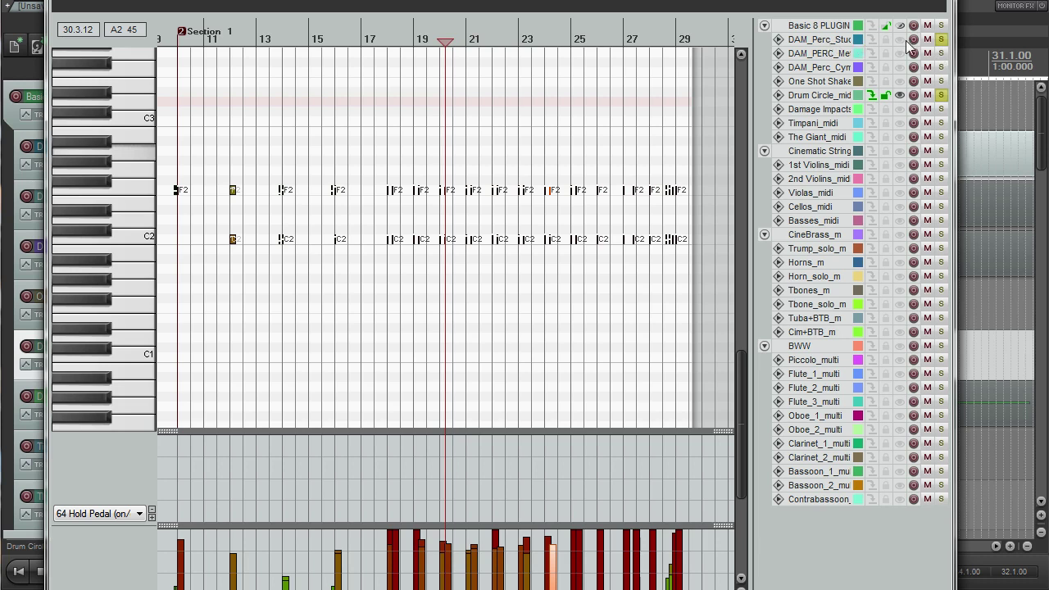
pyautogui.click(900, 40)
pyautogui.click(887, 39)
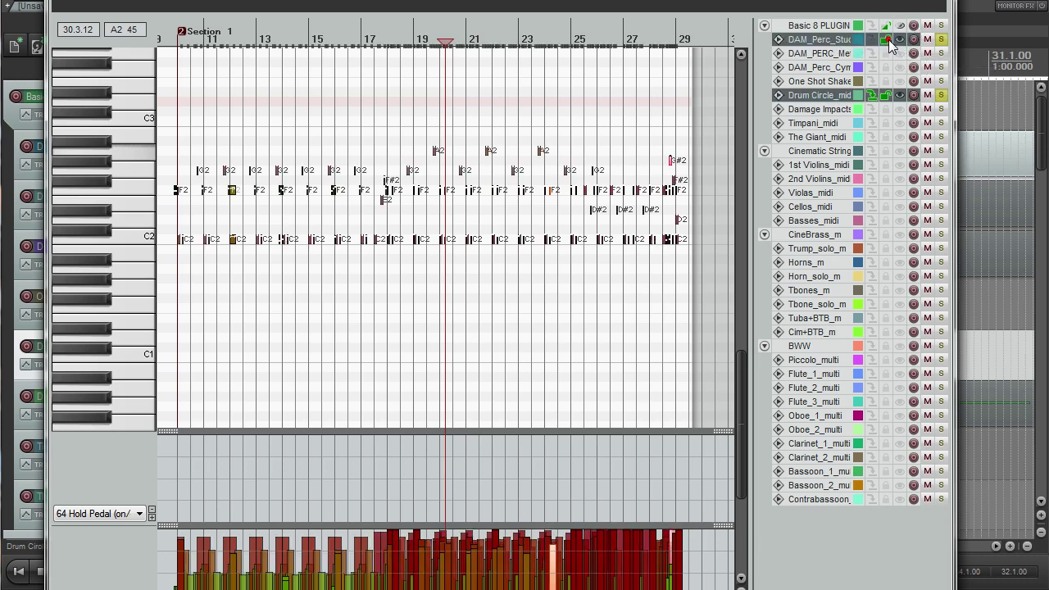
pyautogui.scroll(6, 609, 200)
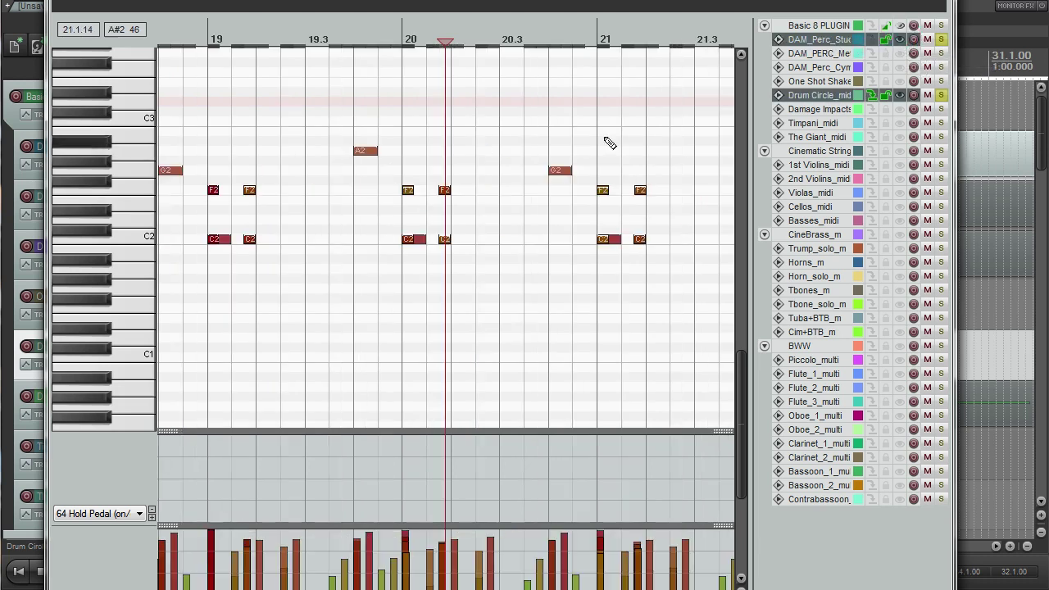
pyautogui.click(303, 36)
pyautogui.scroll(-4, 450, 150)
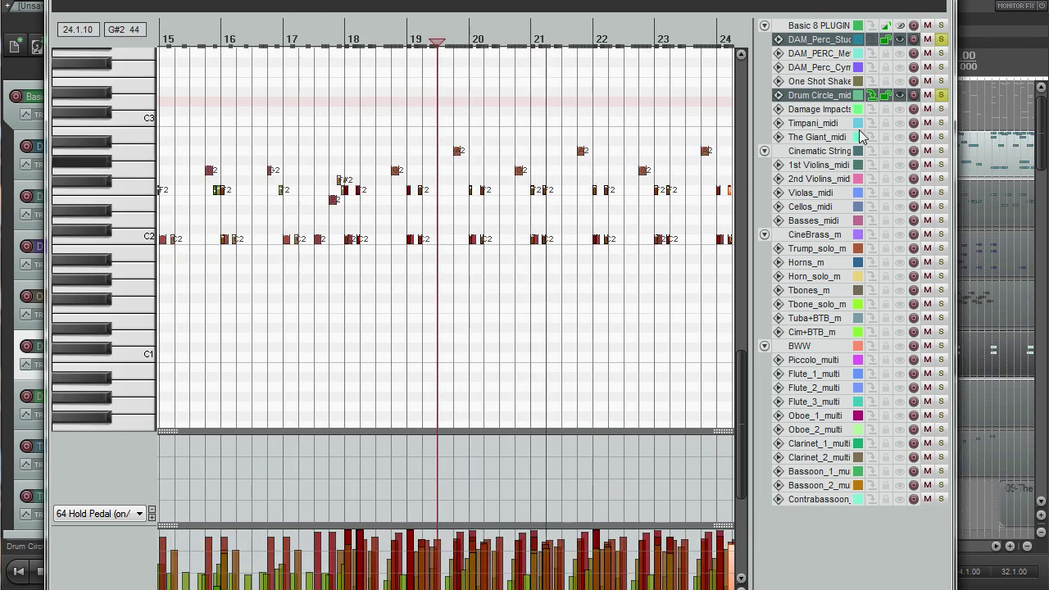
pyautogui.click(942, 95)
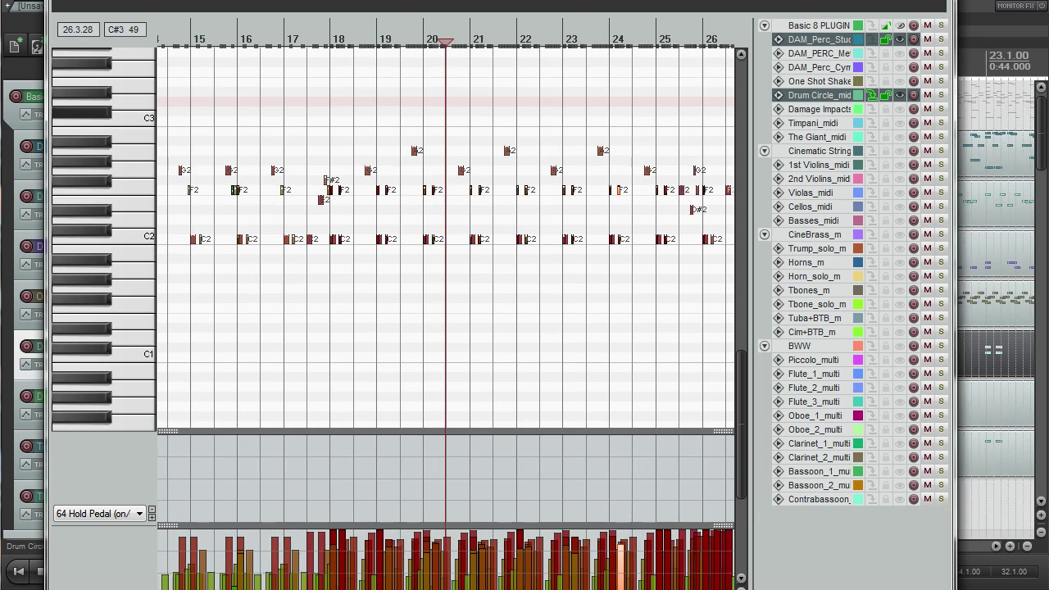
pyautogui.press('Escape')
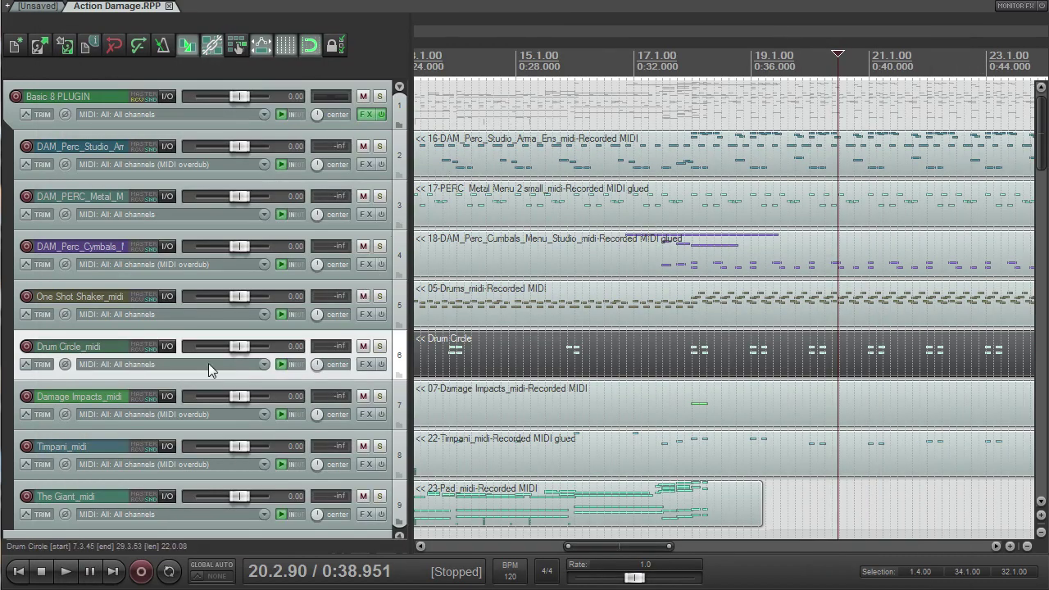
# Solo the Drum Circle audio track for playback and open its ReaEQ, positioning the effect window clear of the track's controls
pyautogui.scroll(-5, 1027, 205)
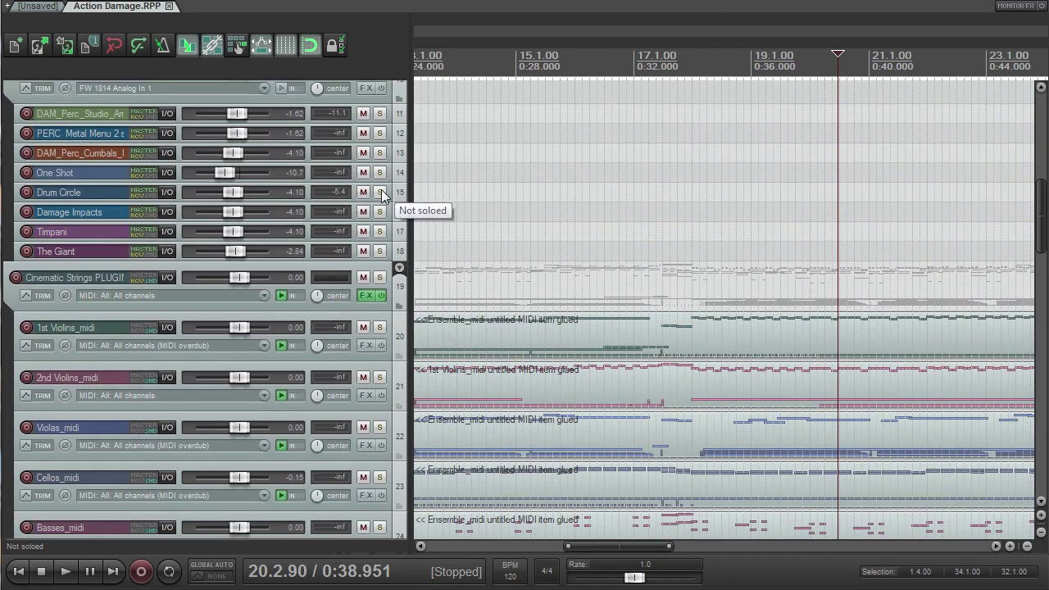
pyautogui.click(380, 192)
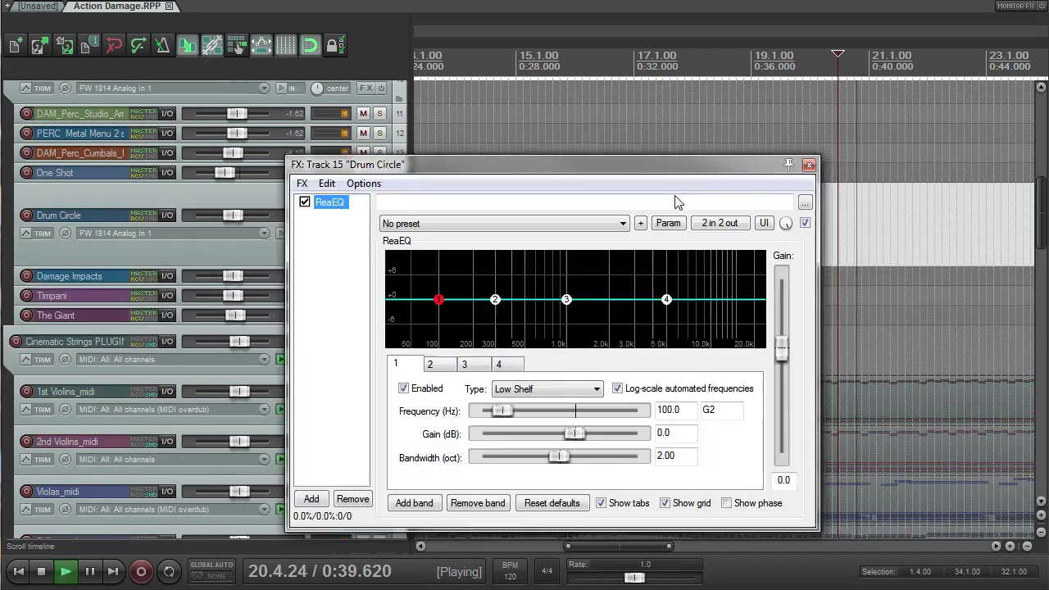
pyautogui.moveTo(669, 168); pyautogui.dragTo(604, 238)
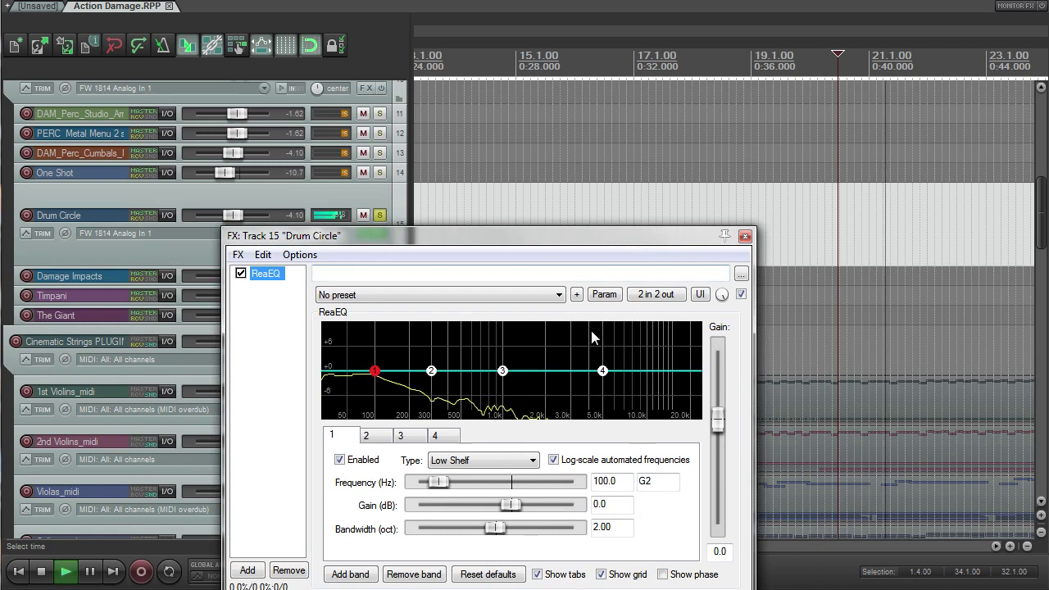
# Shape ReaEQ band 2 on Drum Circle into a cut of about 5 dB at about 196 Hz, 0.65 octaves wide
pyautogui.moveTo(431, 370); pyautogui.dragTo(411, 405)
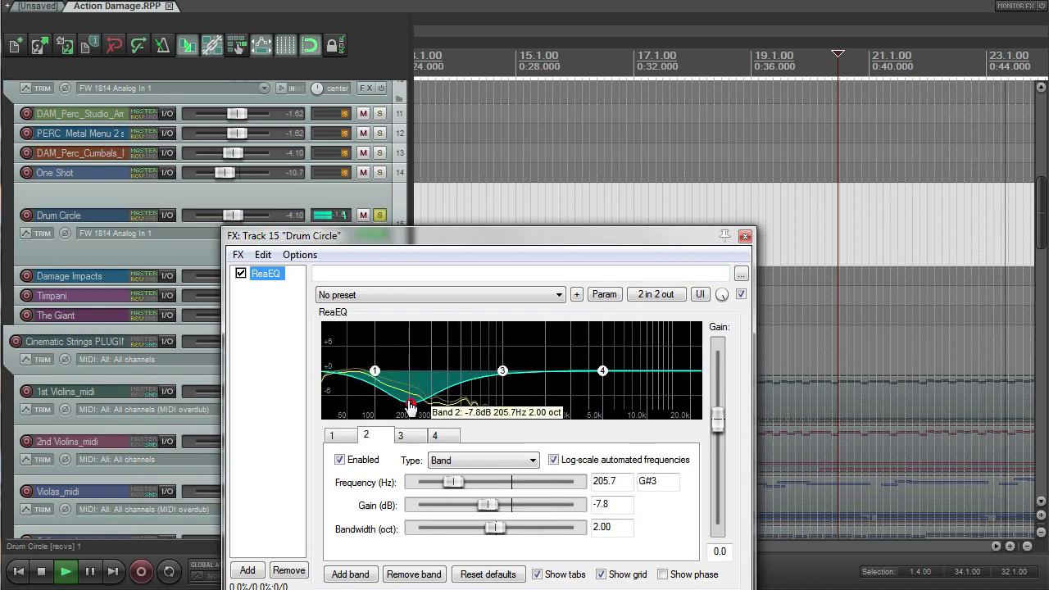
pyautogui.moveTo(495, 526); pyautogui.dragTo(414, 528)
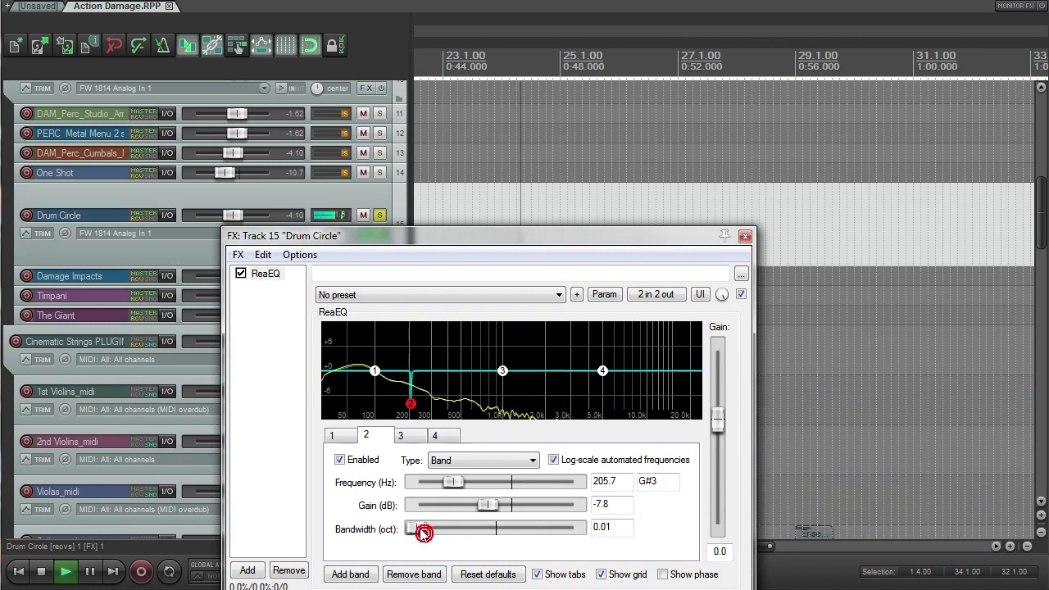
pyautogui.moveTo(414, 412); pyautogui.dragTo(409, 385)
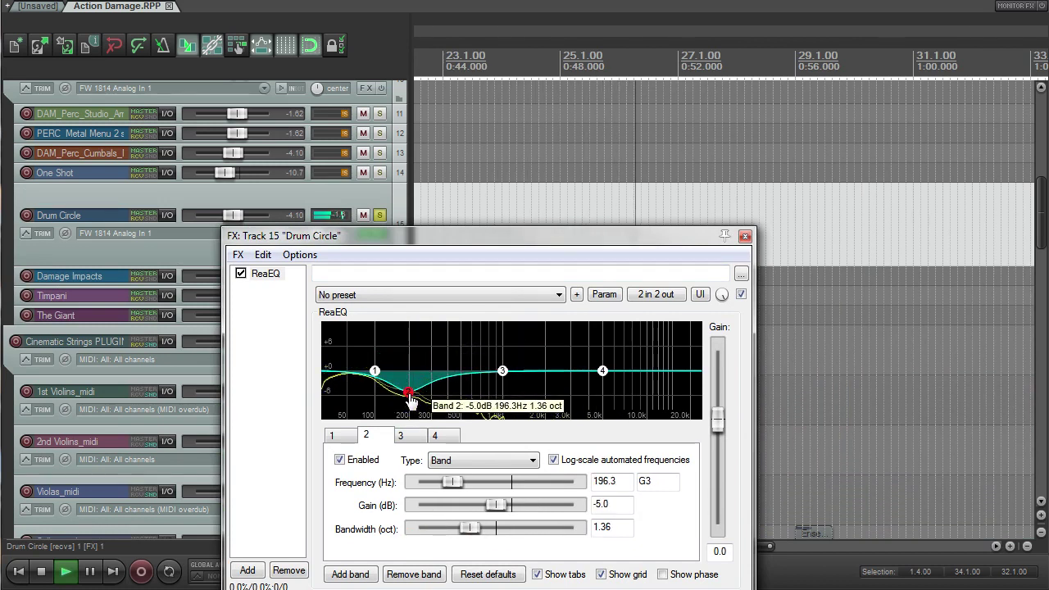
pyautogui.moveTo(457, 534); pyautogui.dragTo(450, 537)
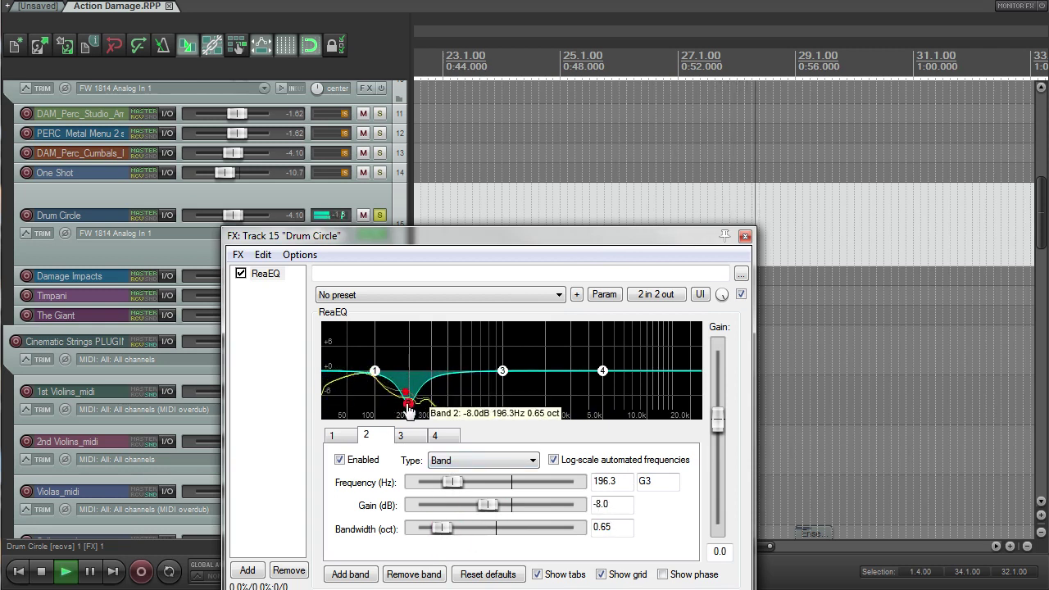
pyautogui.moveTo(409, 410); pyautogui.dragTo(410, 398)
# Boost ReaEQ band 3 on Drum Circle by about 4 dB at about 7726 Hz while auditioning it
pyautogui.moveTo(503, 372); pyautogui.dragTo(604, 351)
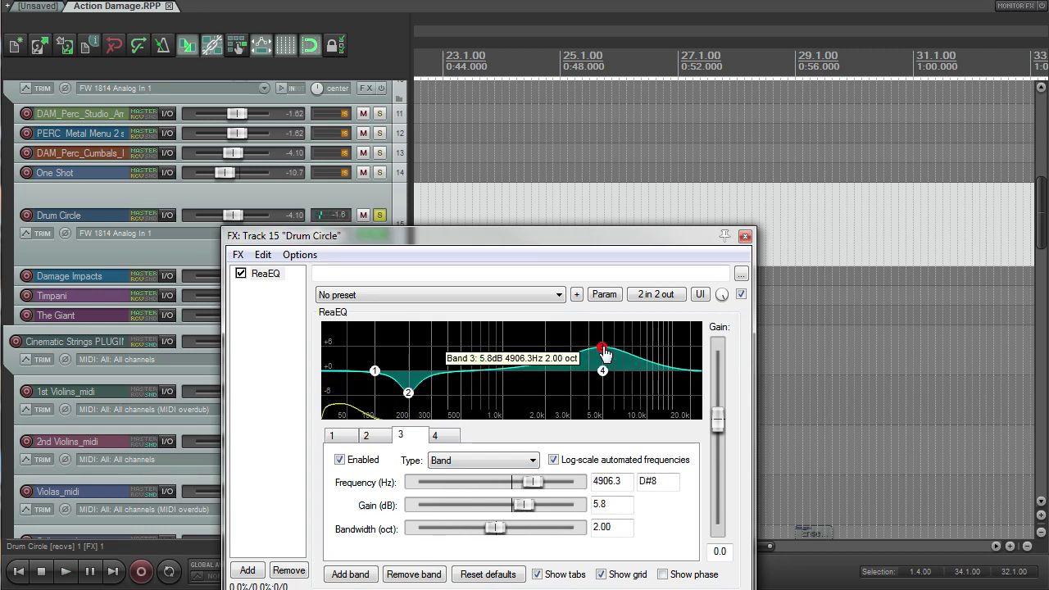
pyautogui.press('space')
pyautogui.moveTo(604, 352); pyautogui.dragTo(629, 360)
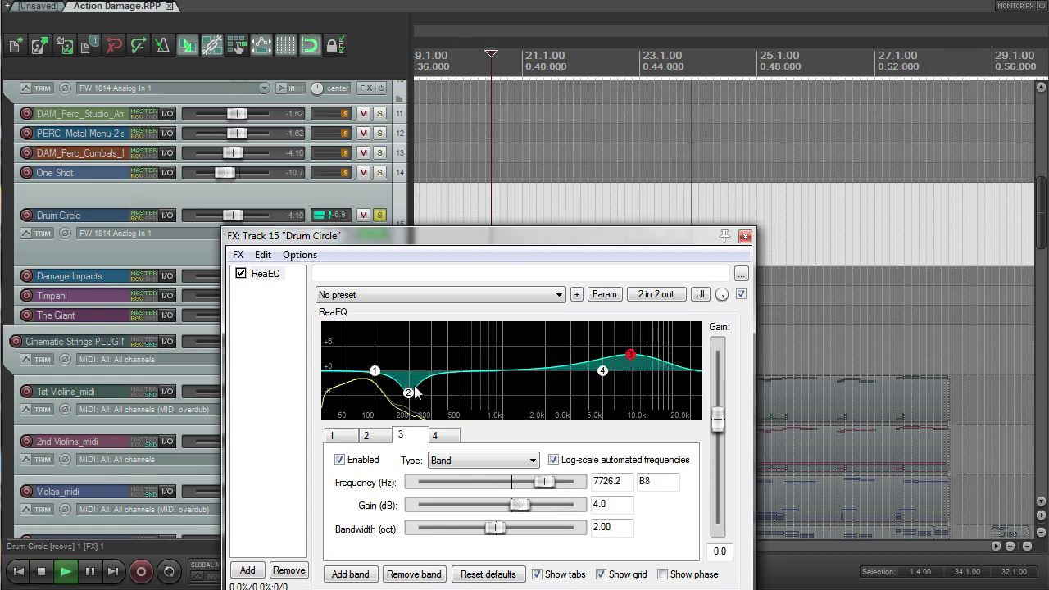
# Change ReaEQ band 1 on Drum Circle to High Pass at about 93 Hz and dismiss the effect window
pyautogui.click(374, 371)
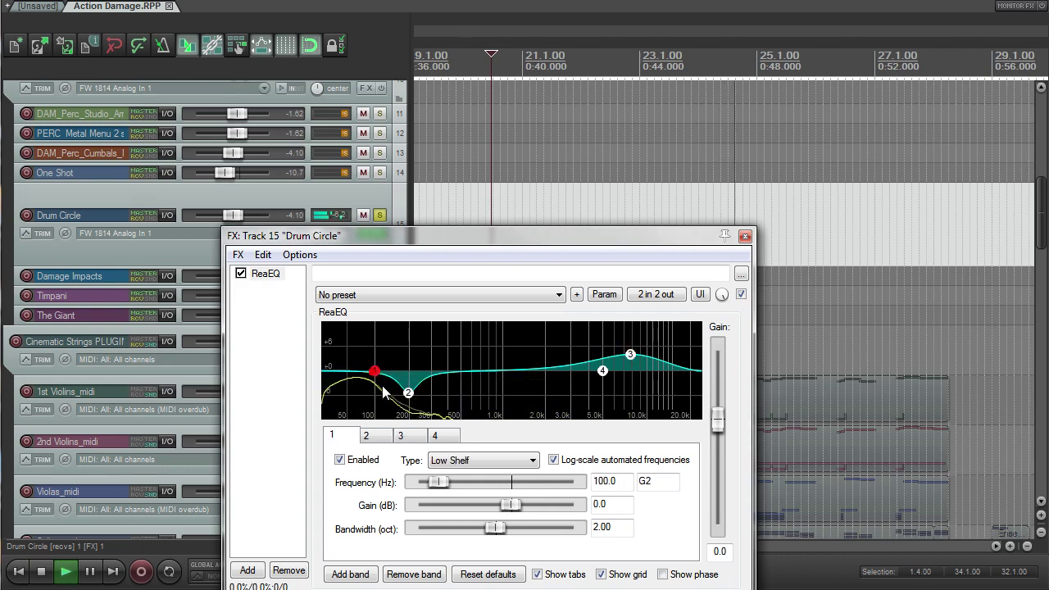
pyautogui.click(503, 460)
pyautogui.click(479, 509)
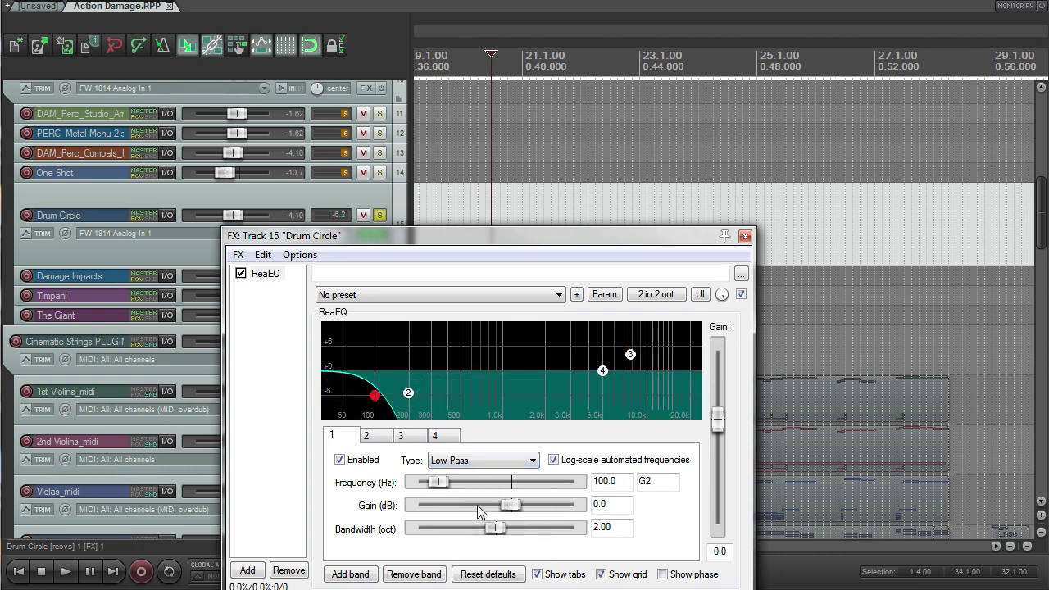
pyautogui.click(483, 460)
pyautogui.click(475, 519)
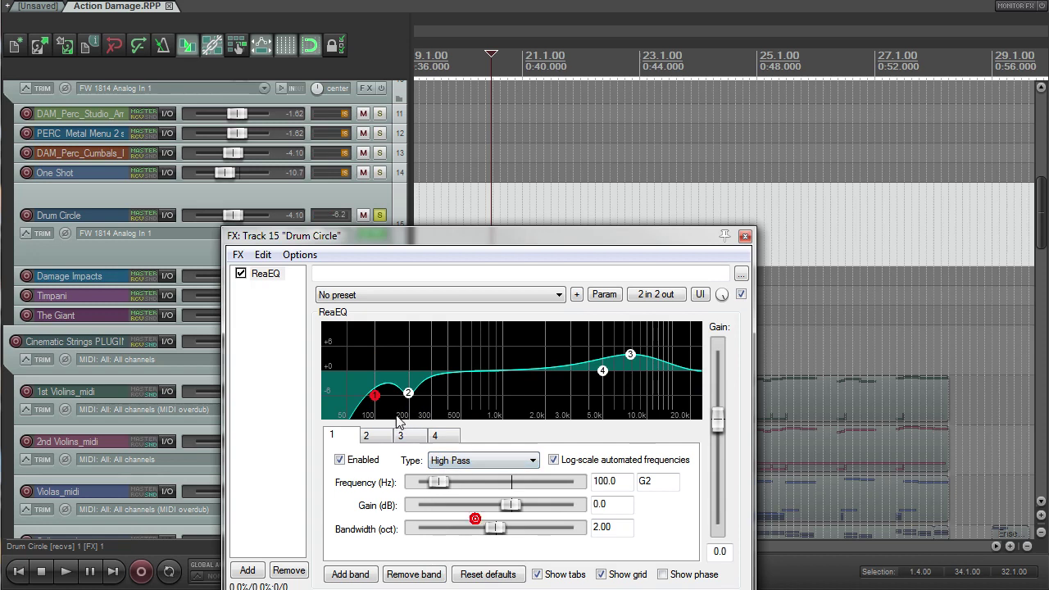
pyautogui.moveTo(375, 396); pyautogui.dragTo(379, 393)
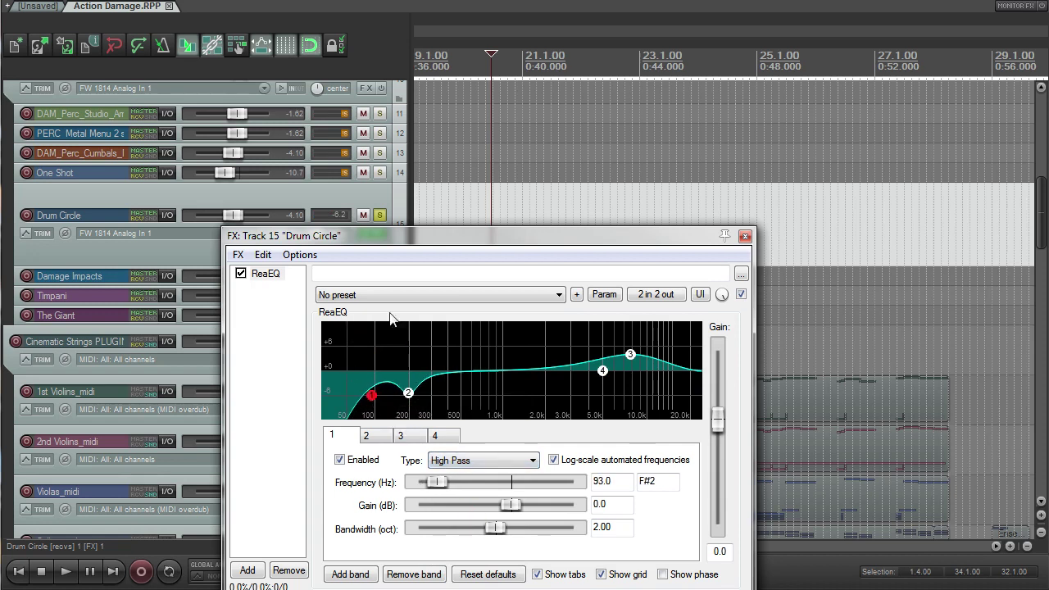
pyautogui.moveTo(460, 246); pyautogui.dragTo(441, 213)
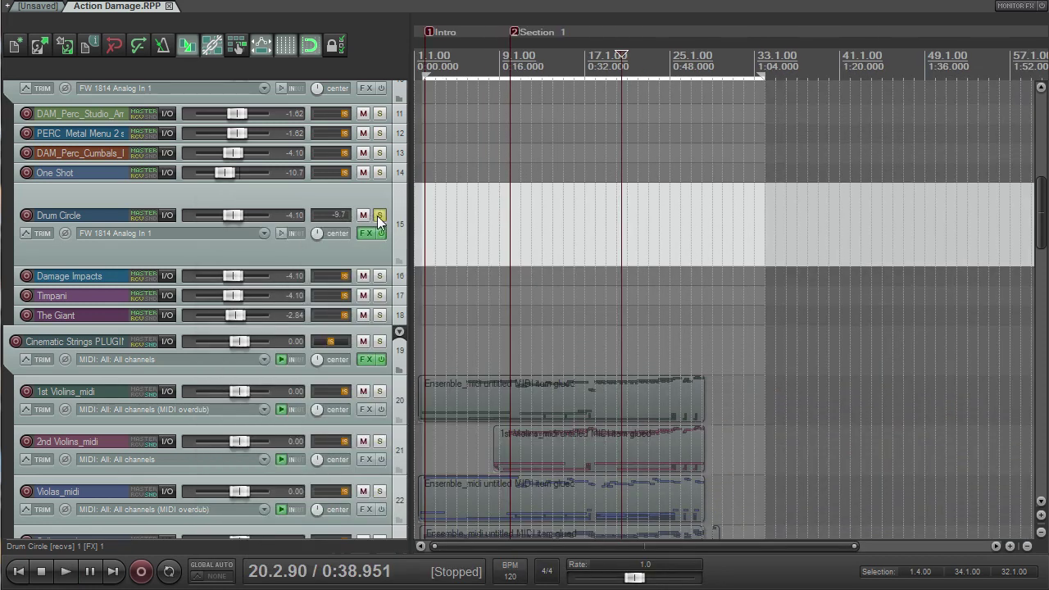
# Audition the full mix without the Drum Circle solo, and solo Drum Circle together with the DAM_Perc_Studio audio track
pyautogui.click(378, 215)
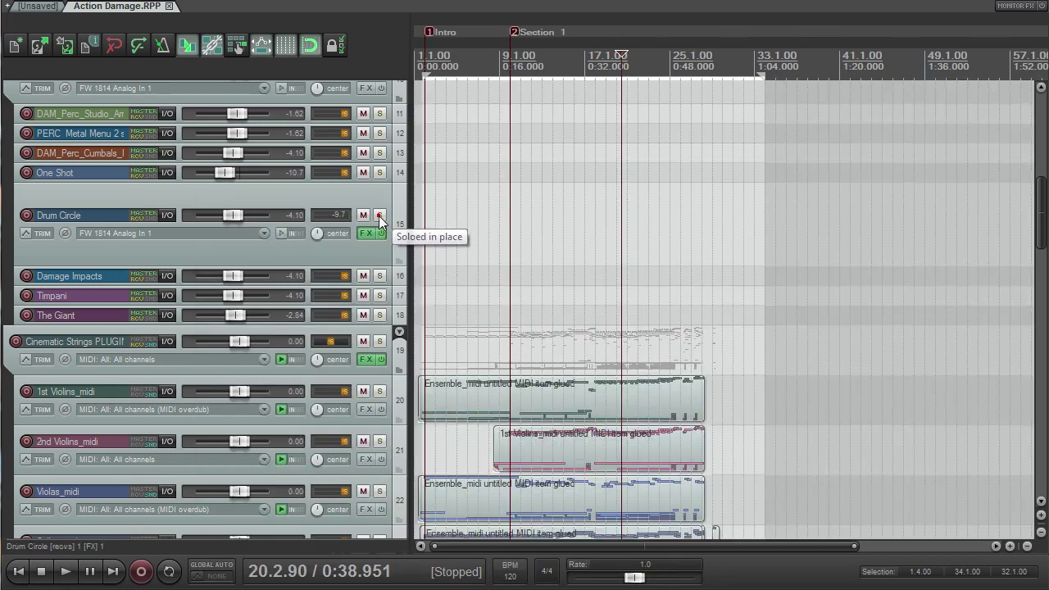
pyautogui.press('space')
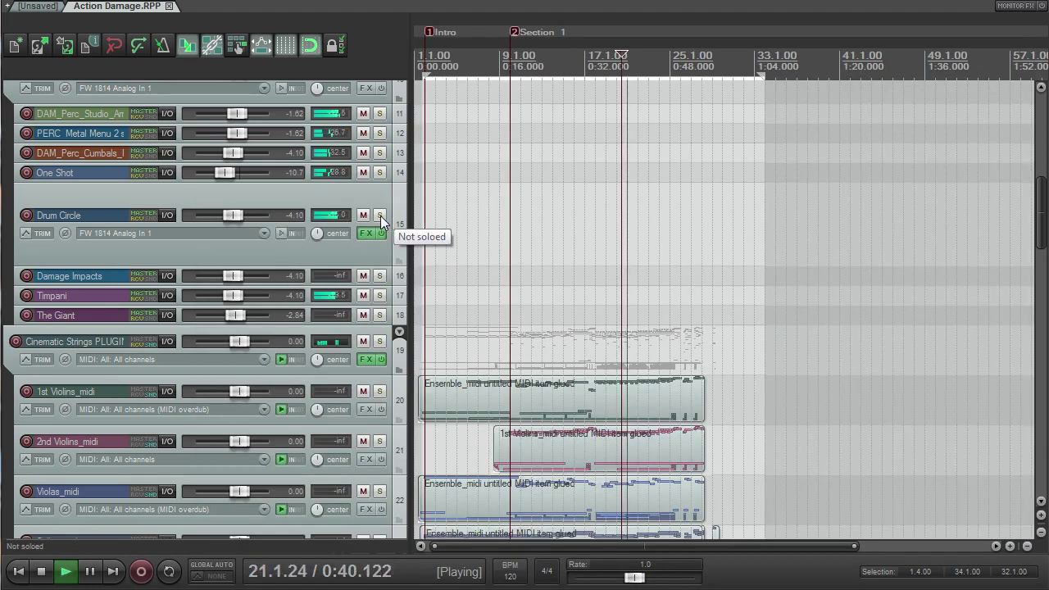
pyautogui.click(380, 216)
pyautogui.click(380, 114)
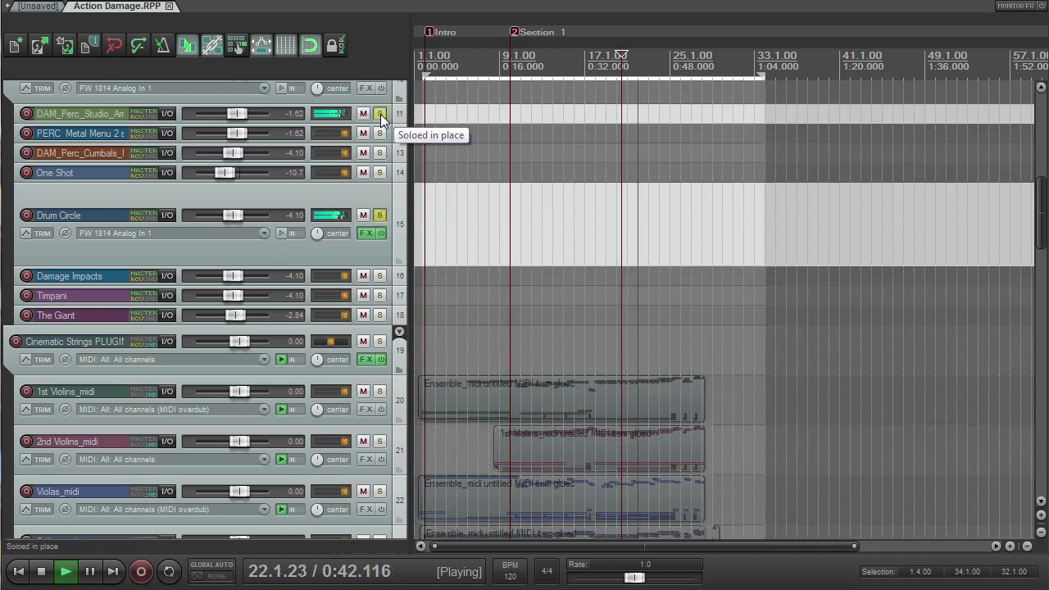
# Audition DAM_Perc_Studio without Drum Circle, restore Drum Circle's solo after stopping, and check its MIDI notes from bar 18
pyautogui.click(379, 216)
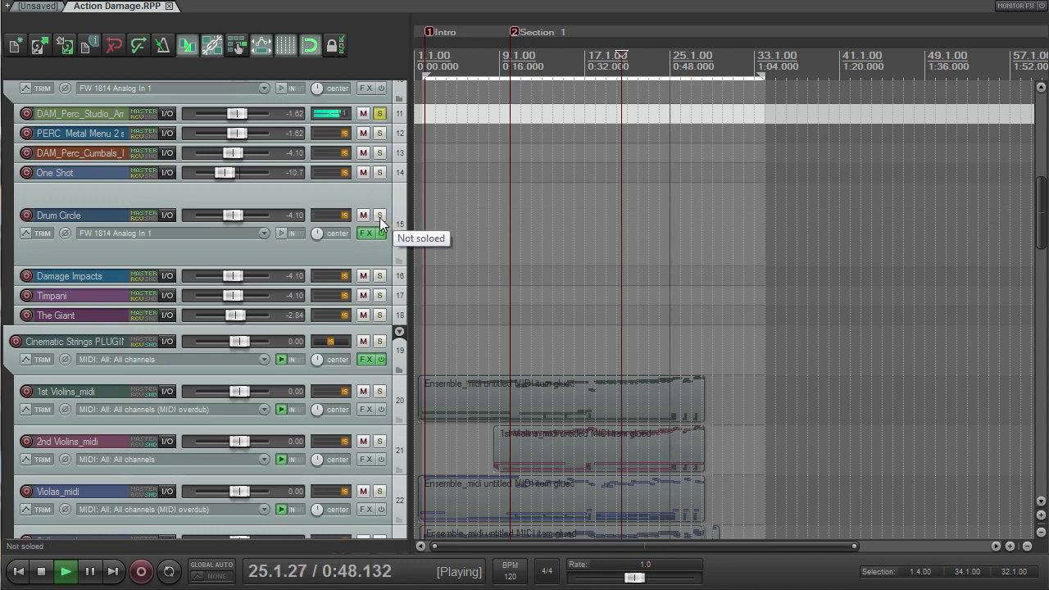
pyautogui.press('space')
pyautogui.click(379, 215)
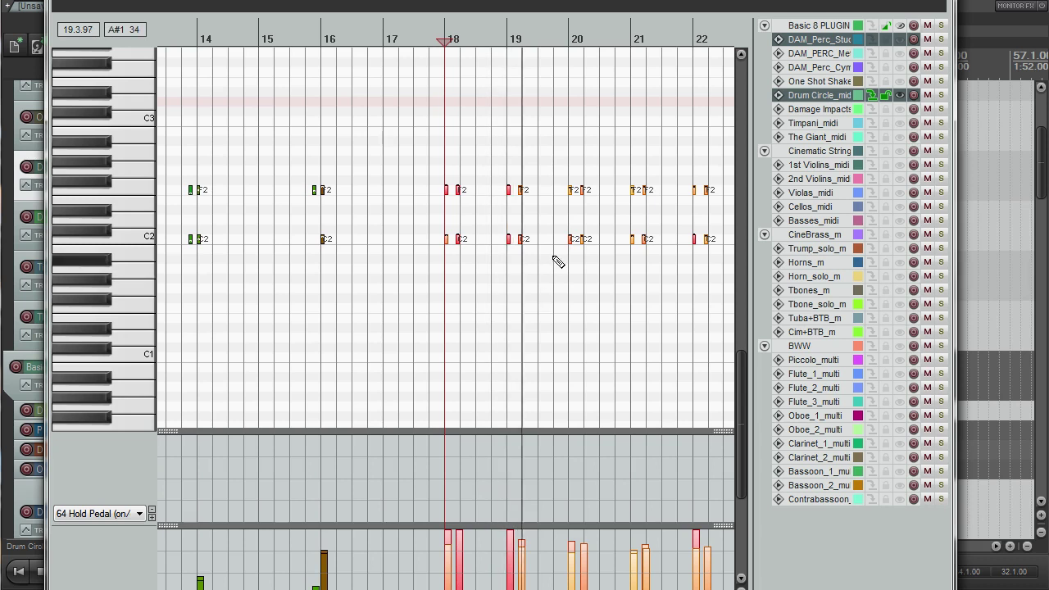
pyautogui.press('Escape')
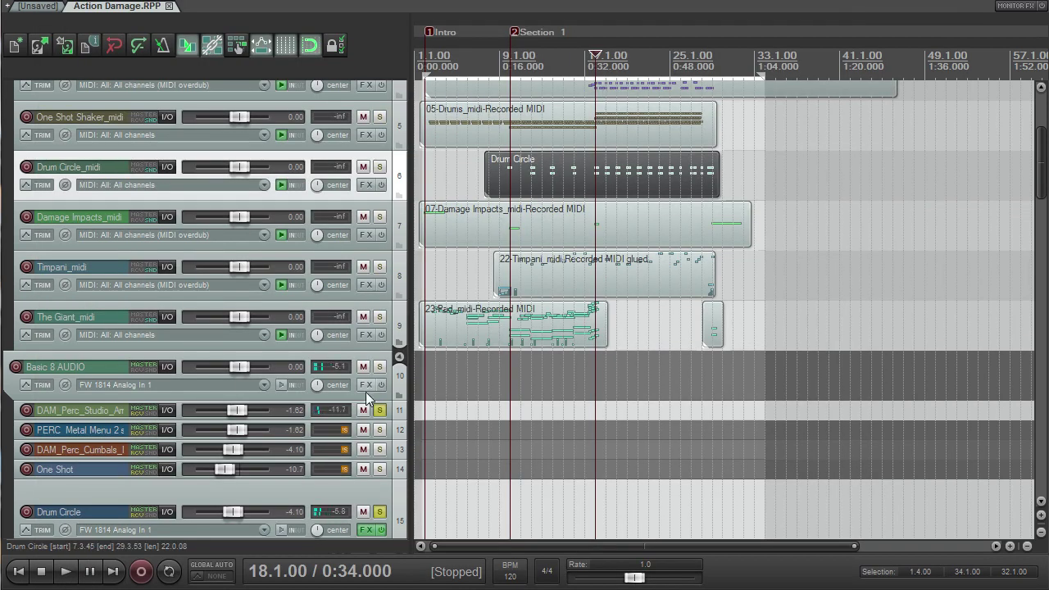
# Audition Drum Circle together with DAM_Perc_Studio from bar 18, stop playback, and clear the solos
pyautogui.moveTo(1041, 147); pyautogui.dragTo(1043, 151)
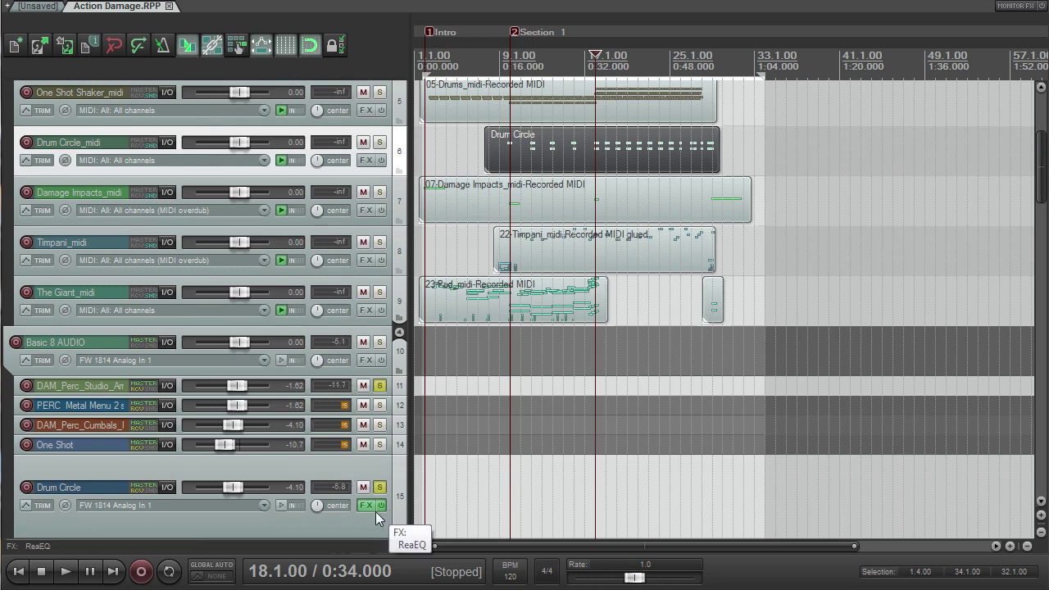
pyautogui.press('space')
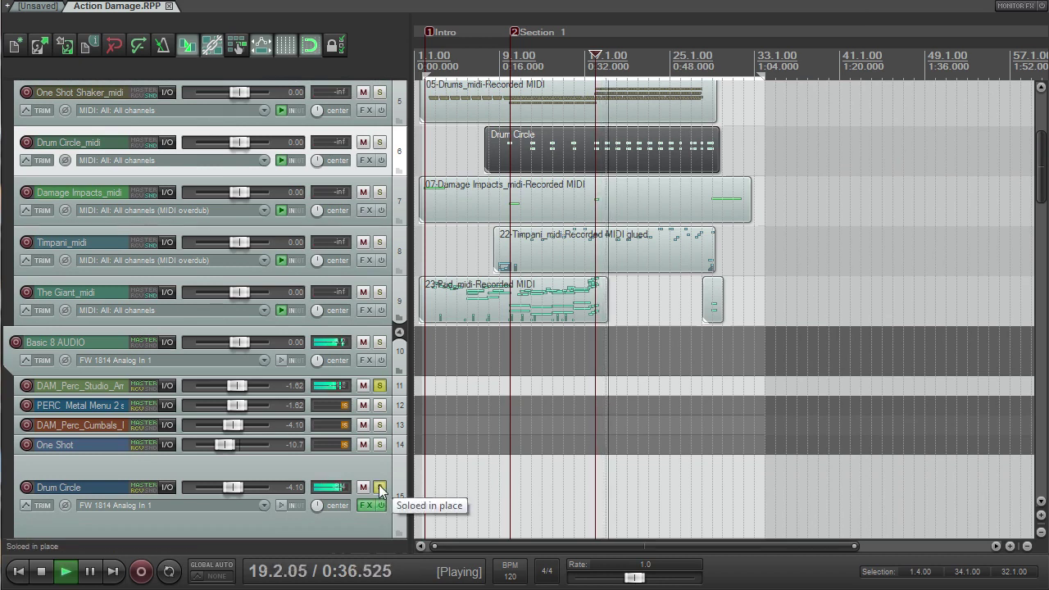
pyautogui.press('space')
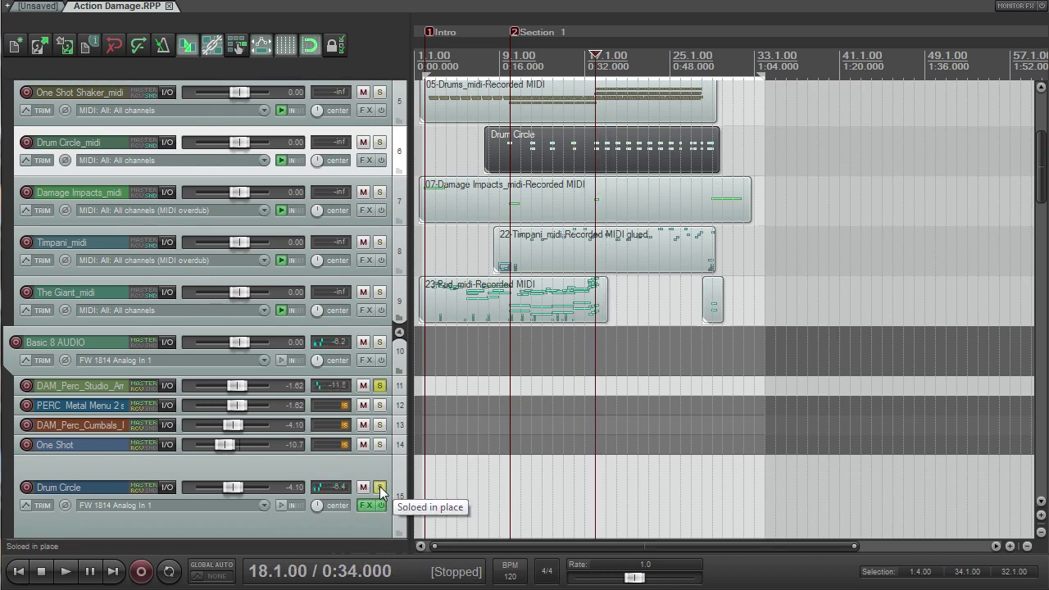
pyautogui.click(380, 487)
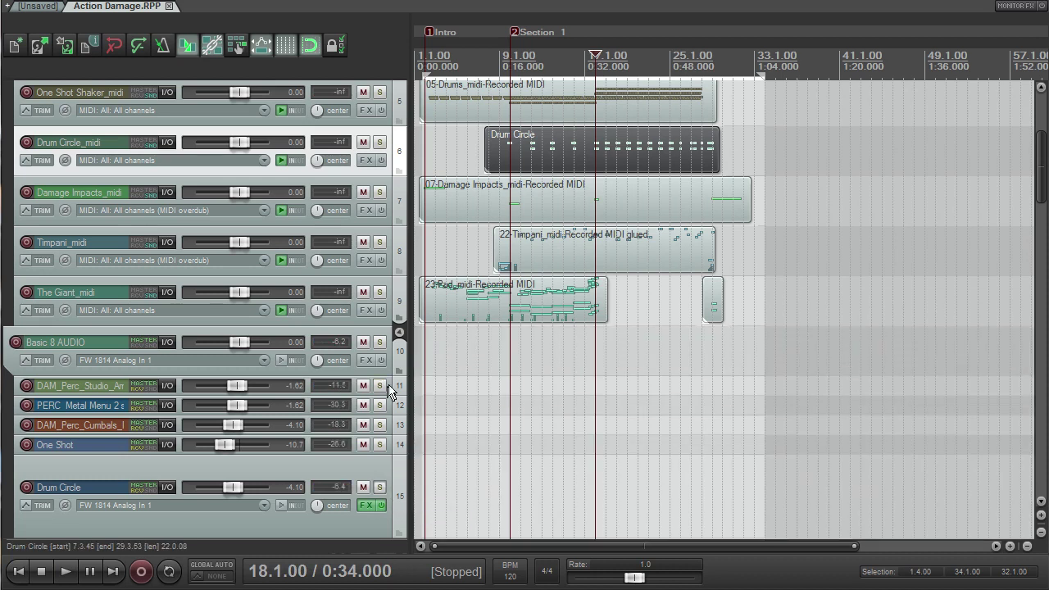
pyautogui.click(14, 391)
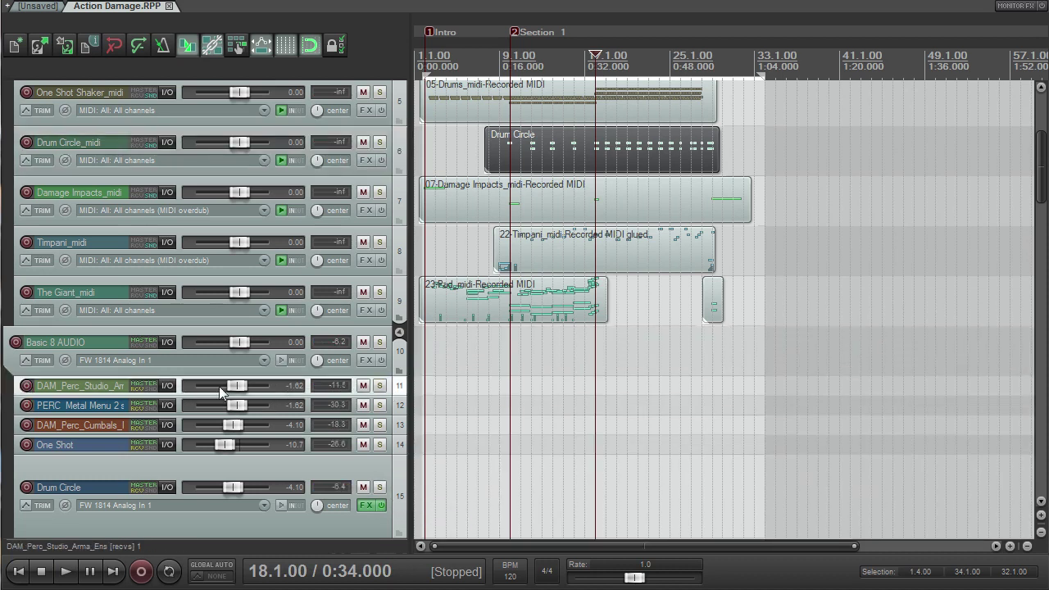
# Solo the Drum Circle and DAM_Perc_Studio audio tracks again, and release both solos
pyautogui.click(380, 489)
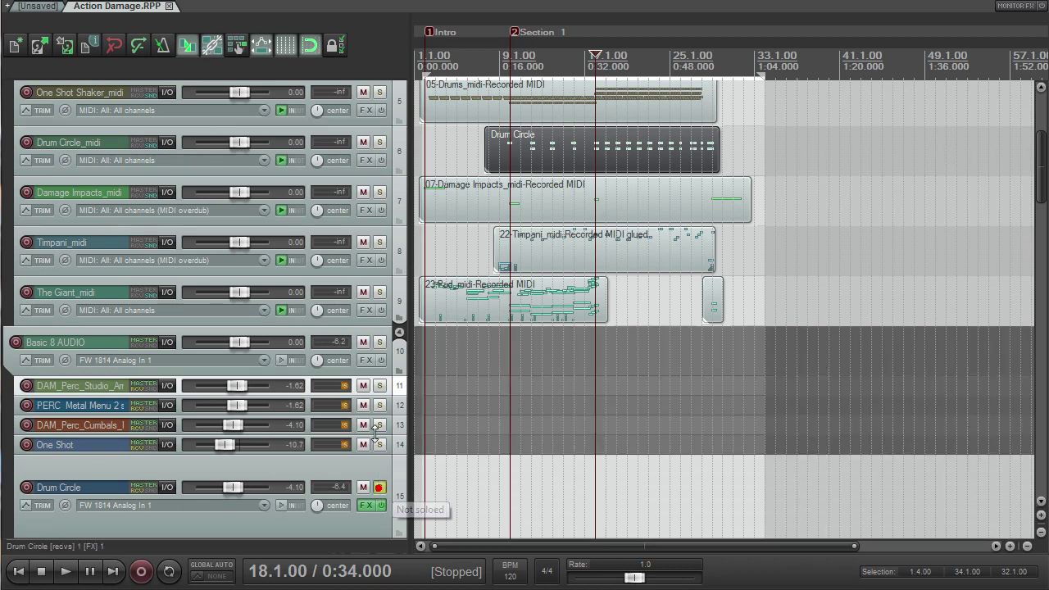
pyautogui.click(383, 390)
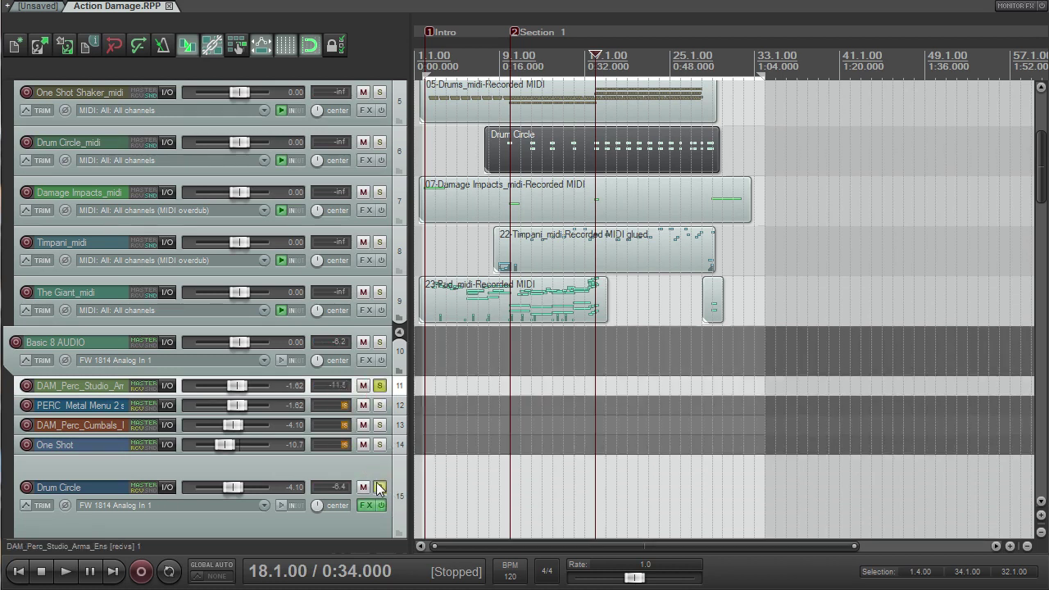
pyautogui.click(377, 487)
pyautogui.click(379, 386)
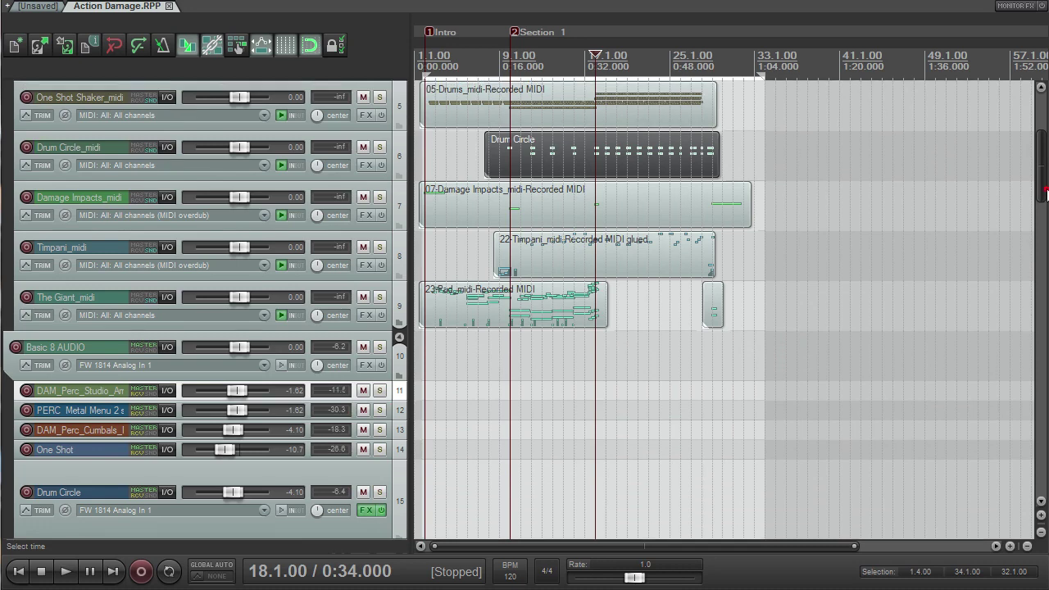
# Compact the track heights, enlarge Basic 8 PLUGIN, and check its Kontakt 5 instrument window
pyautogui.doubleClick(1041, 194)
pyautogui.moveTo(307, 98); pyautogui.dragTo(307, 167)
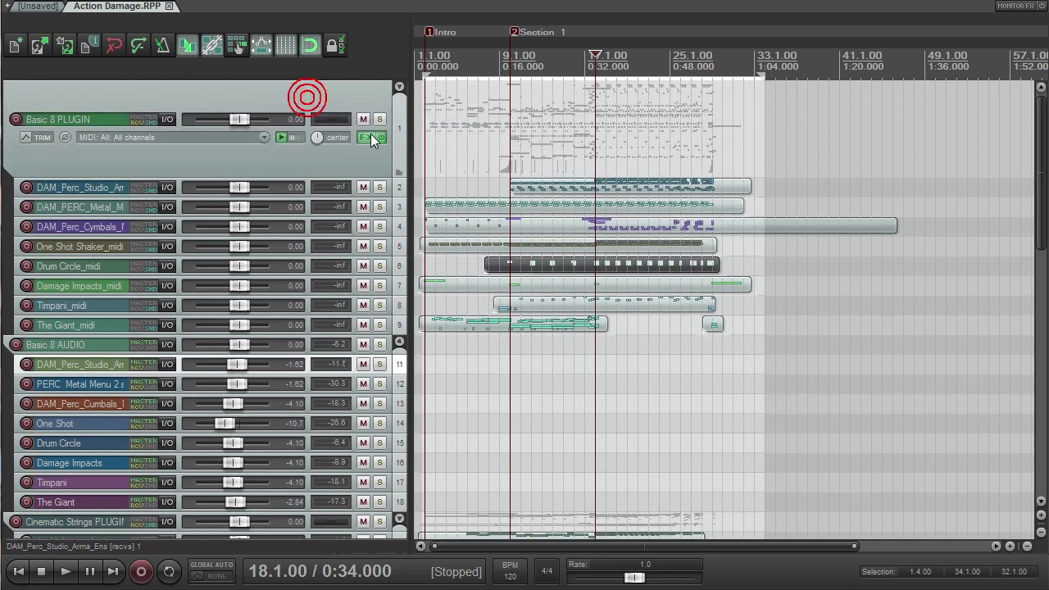
pyautogui.click(370, 136)
pyautogui.moveTo(1035, 113); pyautogui.dragTo(1037, 296)
pyautogui.click(774, 307)
pyautogui.click(664, 304)
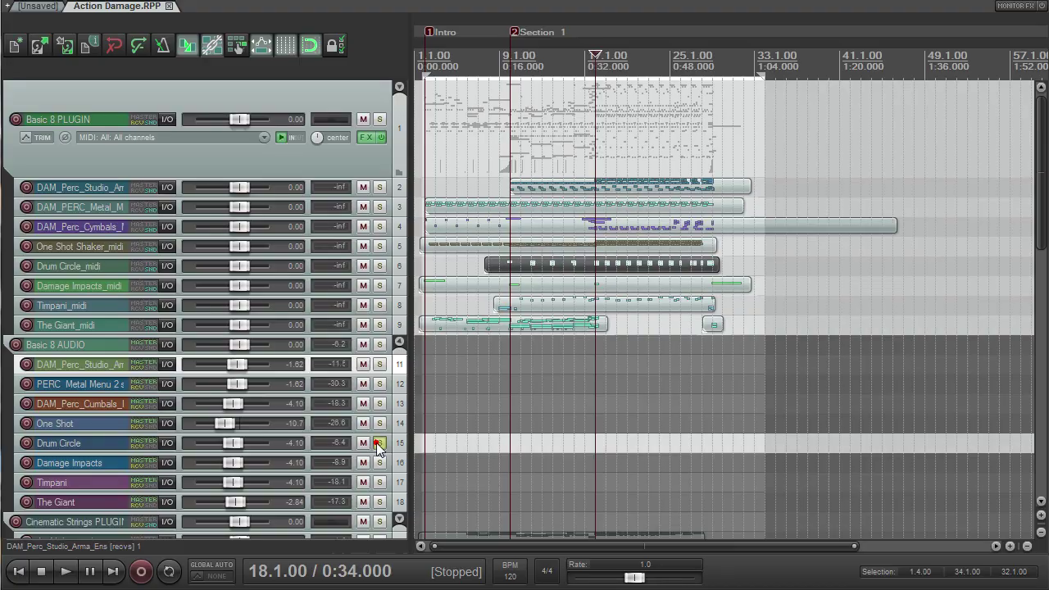
# Solo the Drum Circle audio track and play from bar 18, briefly comparing it with the solo released
pyautogui.click(378, 443)
pyautogui.press('space')
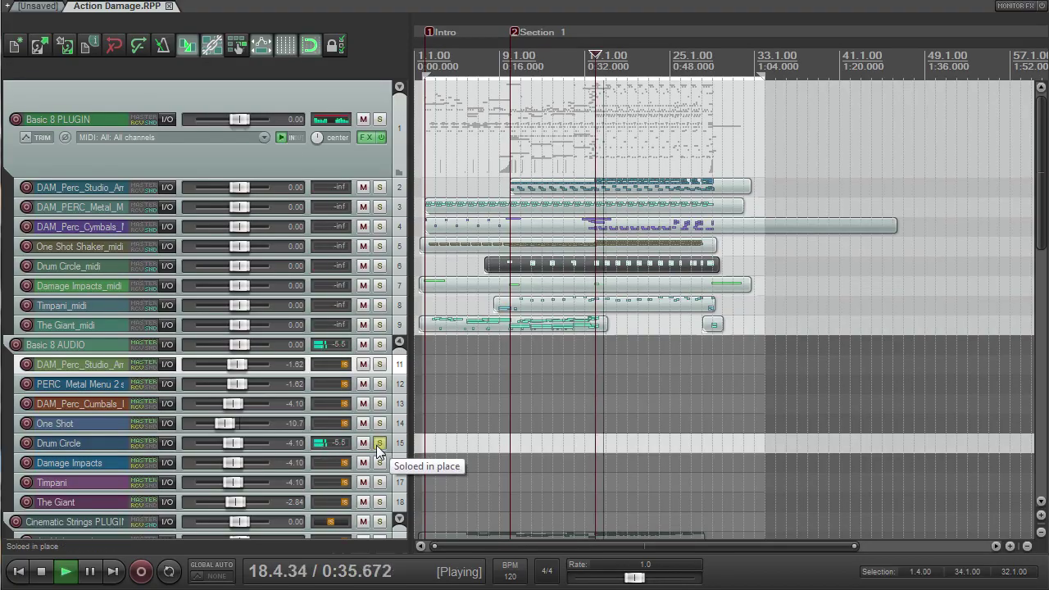
pyautogui.click(377, 443)
pyautogui.click(377, 444)
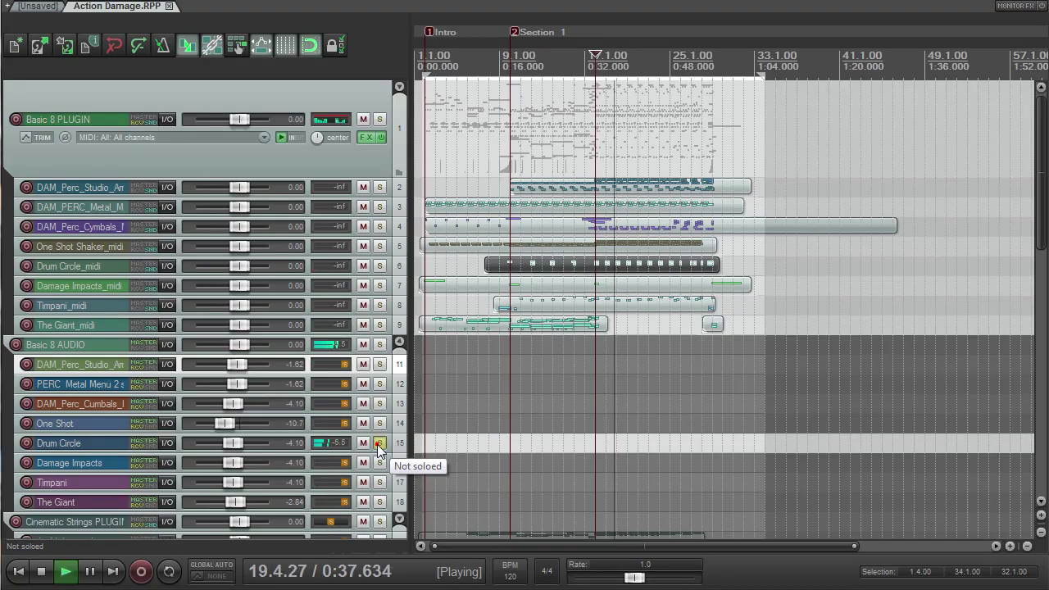
# Audition Drum Circle with PERC Metal Menu 2 and with DAM_Perc_Studio, and clear the solos after stopping
pyautogui.click(379, 384)
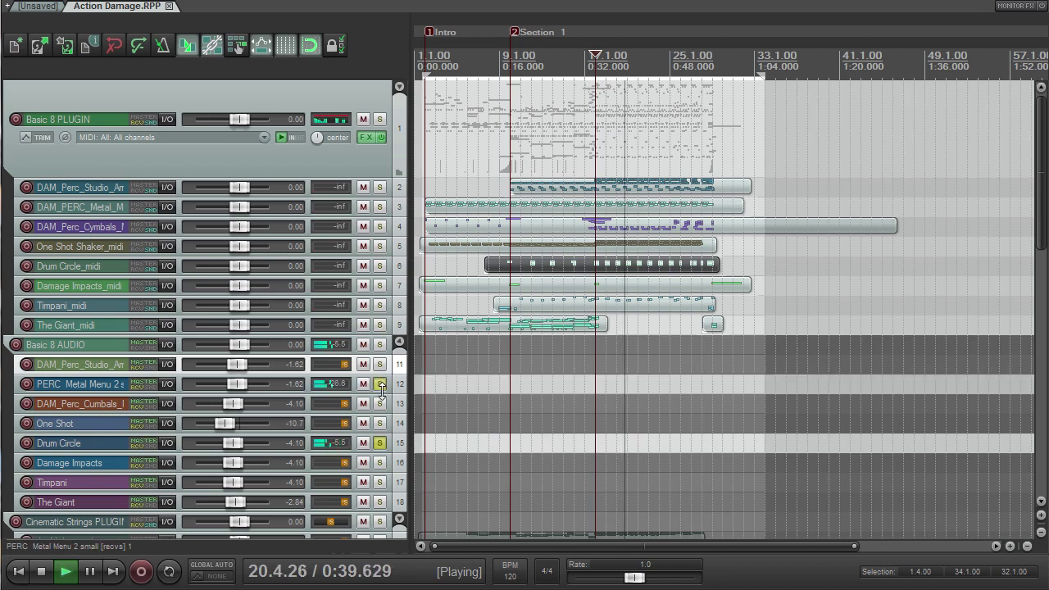
pyautogui.click(379, 384)
pyautogui.click(380, 364)
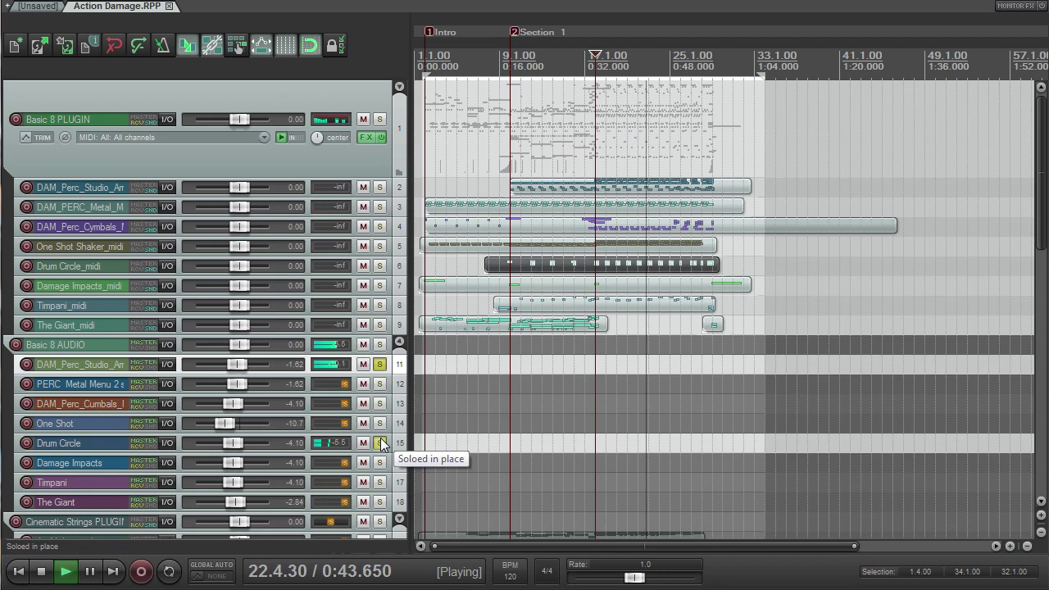
pyautogui.press('space')
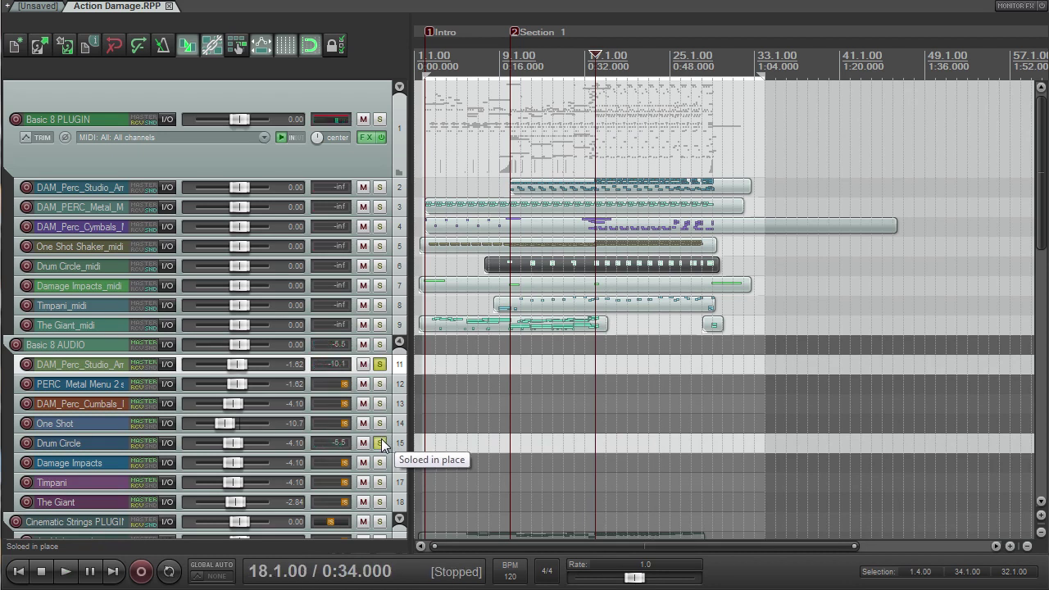
pyautogui.click(381, 441)
pyautogui.click(377, 365)
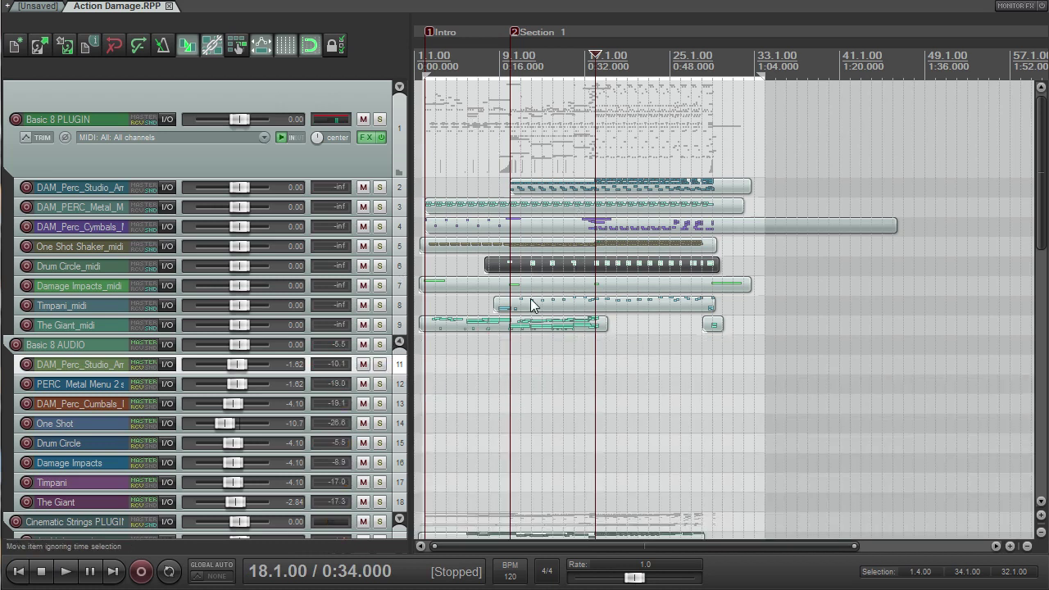
# Solo the five MIDI percussion tracks from DAM_Perc_Studio to Drum Circle_midi and audition them from bar 18
pyautogui.moveTo(382, 187); pyautogui.dragTo(393, 271)
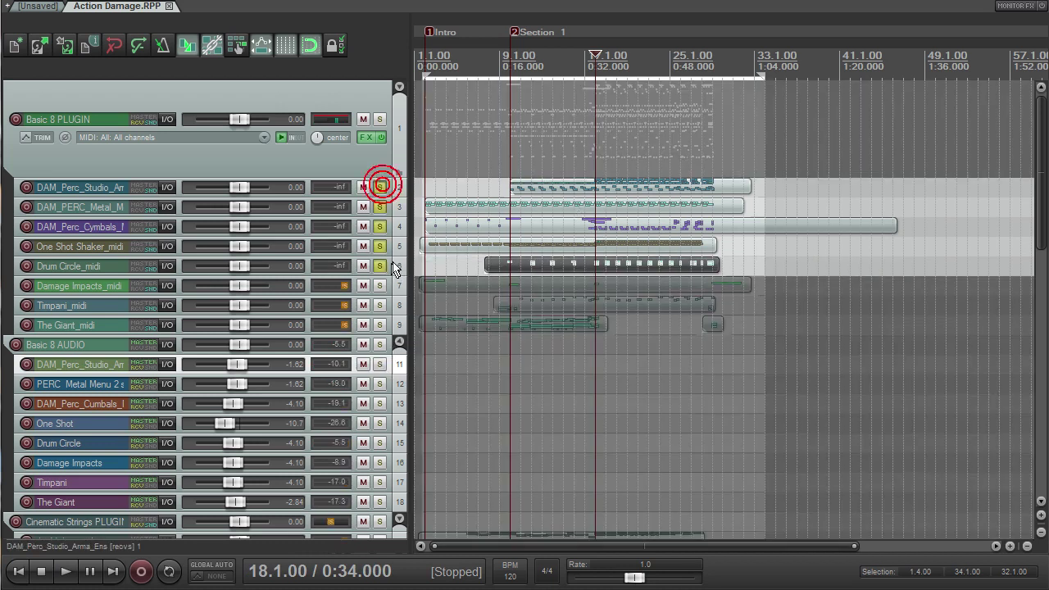
pyautogui.press('space')
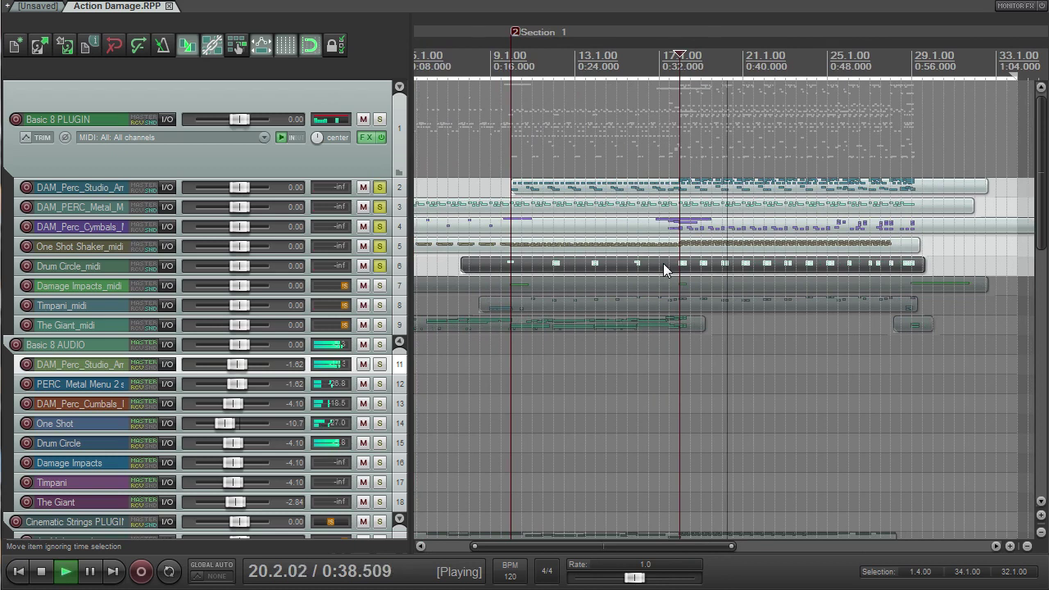
pyautogui.scroll(2, 653, 354)
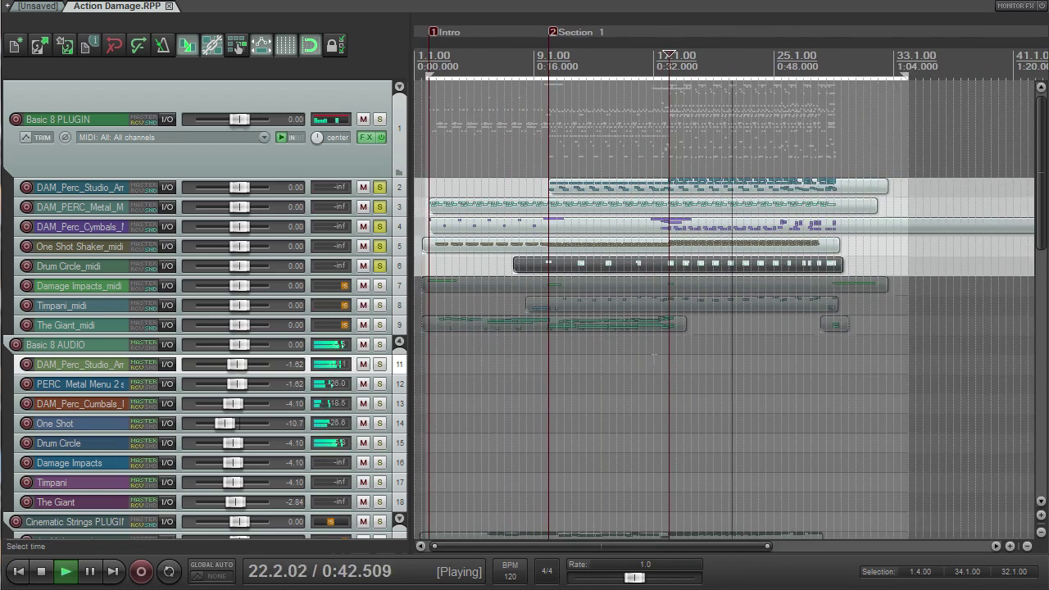
# Audition the five soloed percussion tracks from bar 26.3 through the ending, stop playback, and clear their solos
pyautogui.click(796, 61)
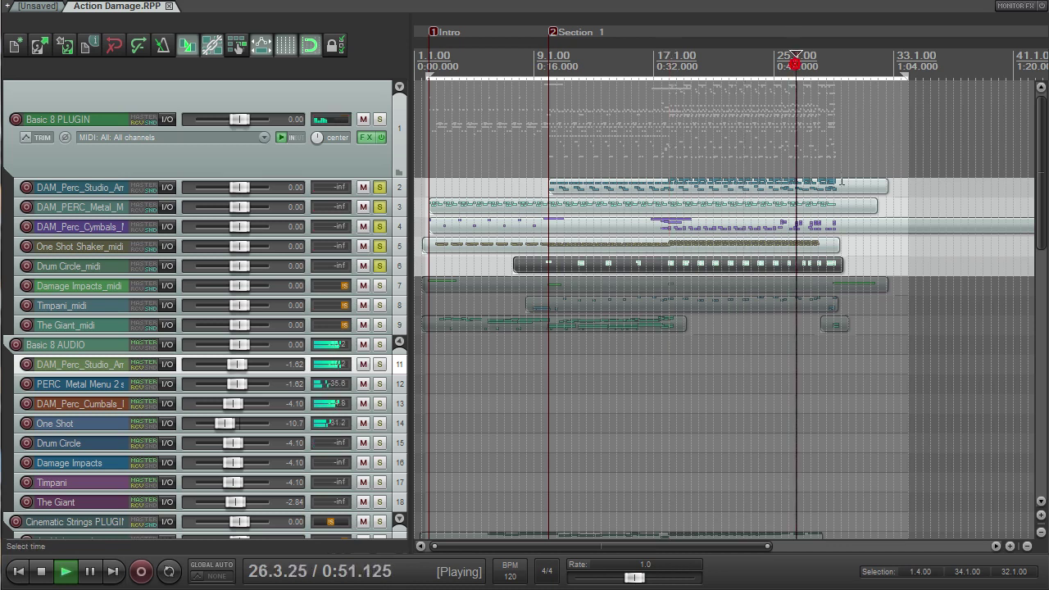
pyautogui.scroll(4, 823, 220)
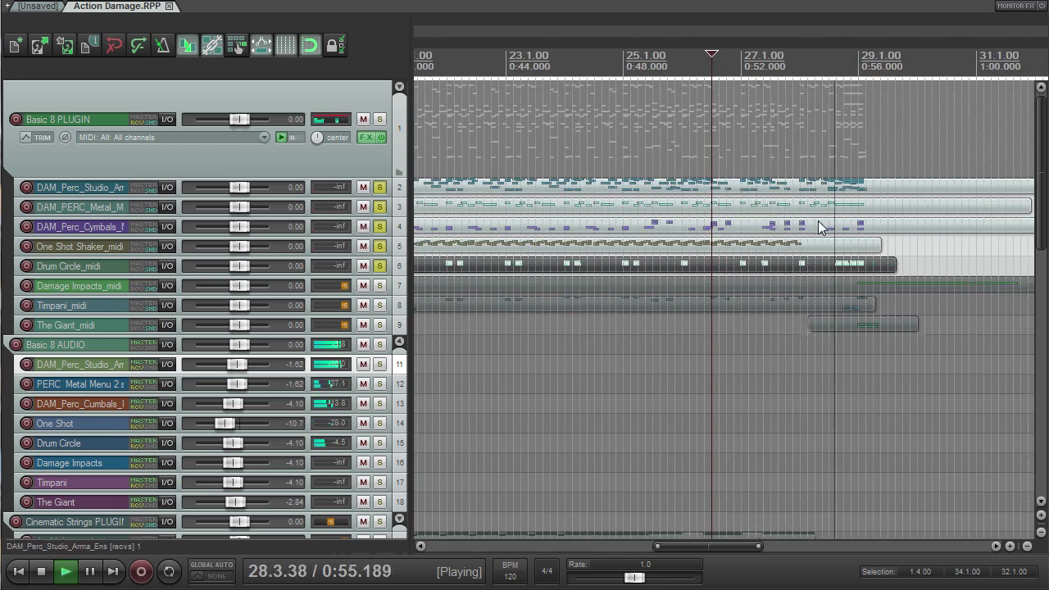
pyautogui.scroll(-5, 815, 231)
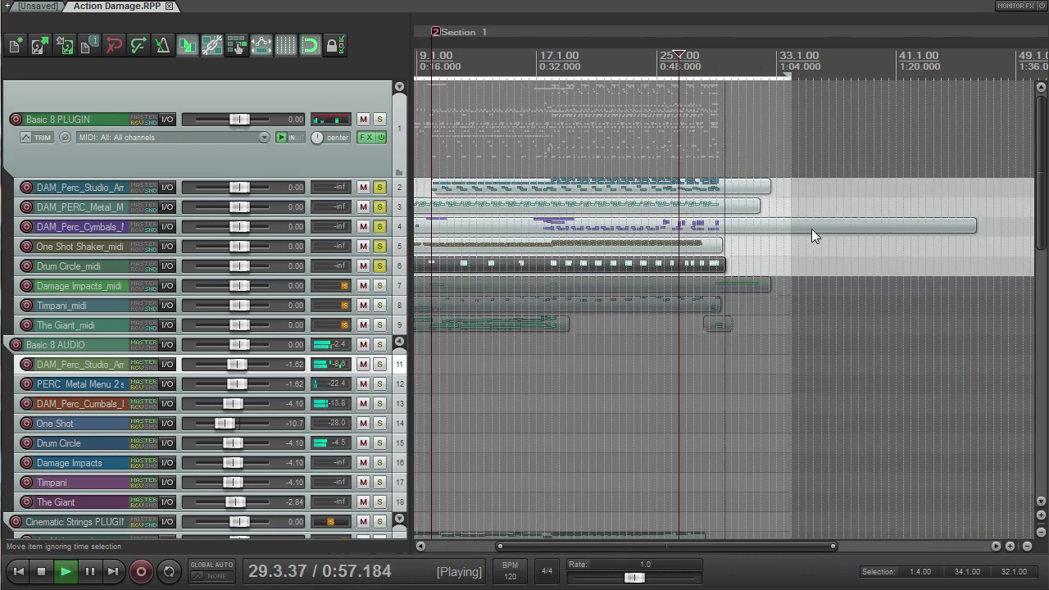
pyautogui.press('space')
pyautogui.moveTo(378, 207); pyautogui.dragTo(379, 270)
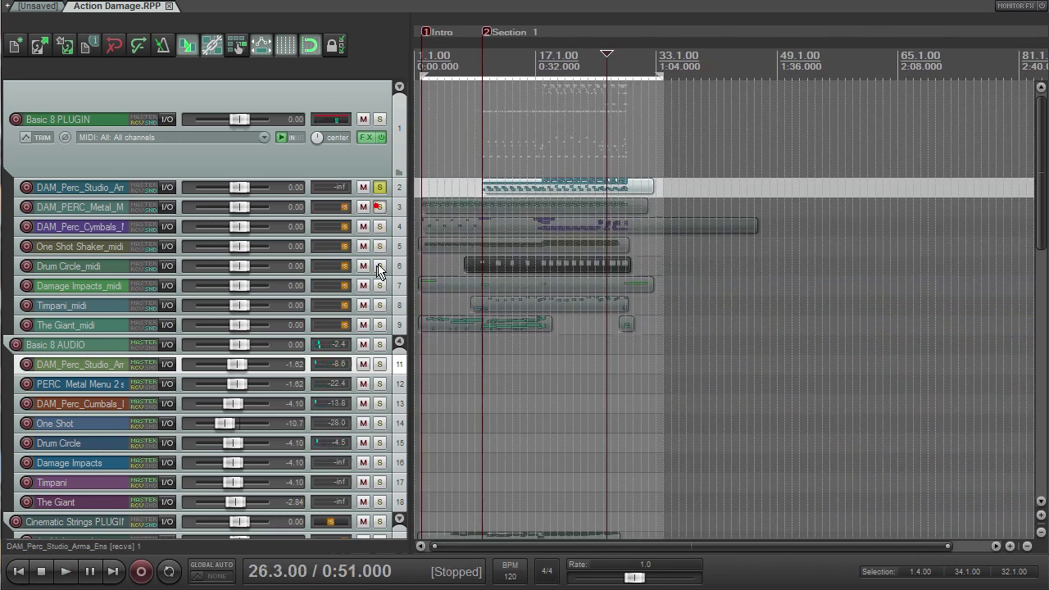
pyautogui.click(380, 187)
# View the DAM_Perc_Studio MIDI item at a larger track height, restore it, and enlarge the Drum Circle_midi track
pyautogui.scroll(3, 583, 183)
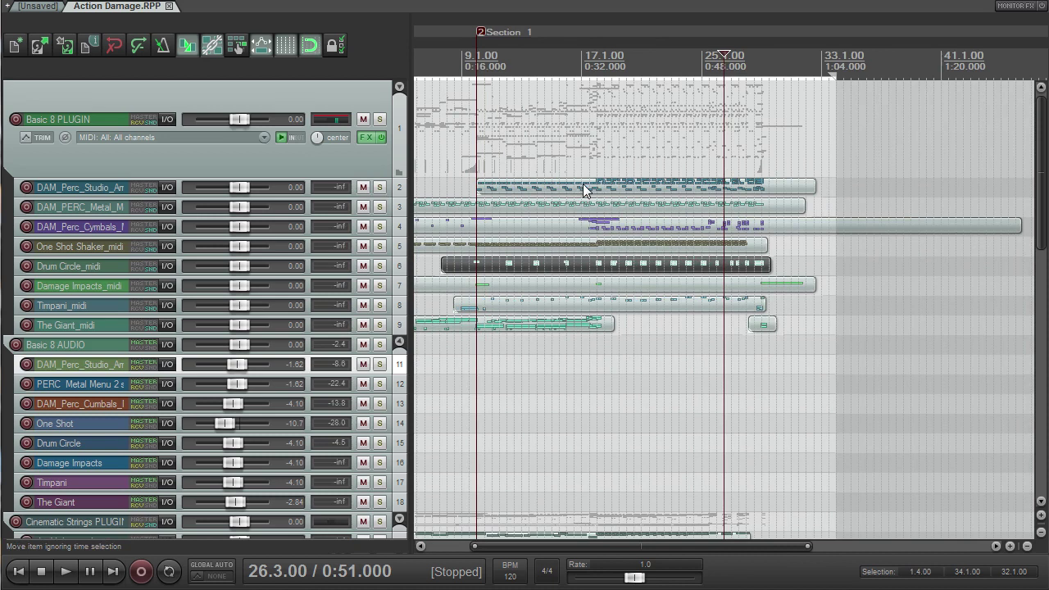
pyautogui.click(393, 195)
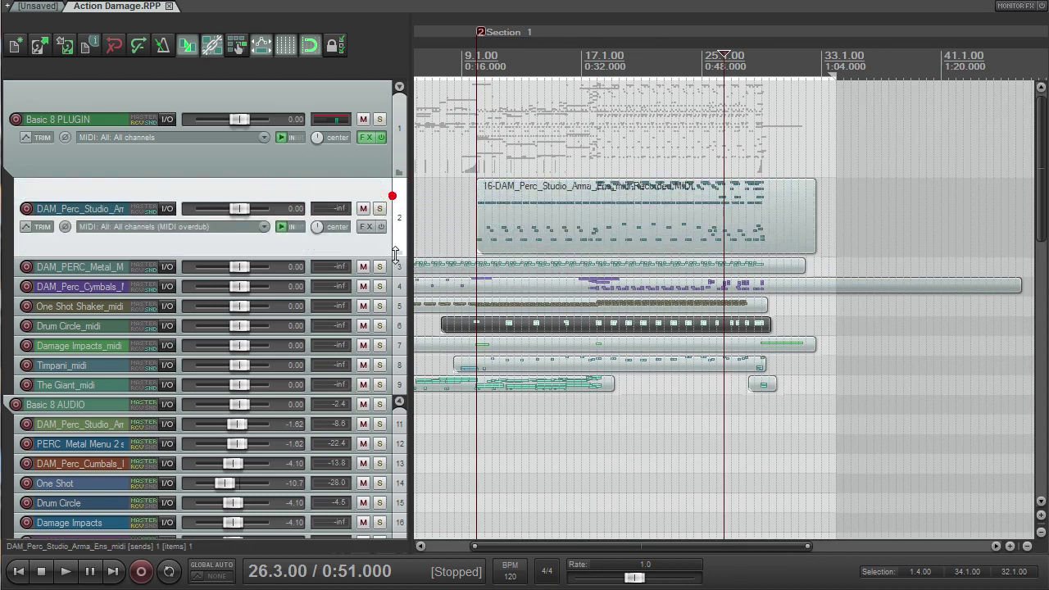
pyautogui.moveTo(396, 255); pyautogui.dragTo(396, 190)
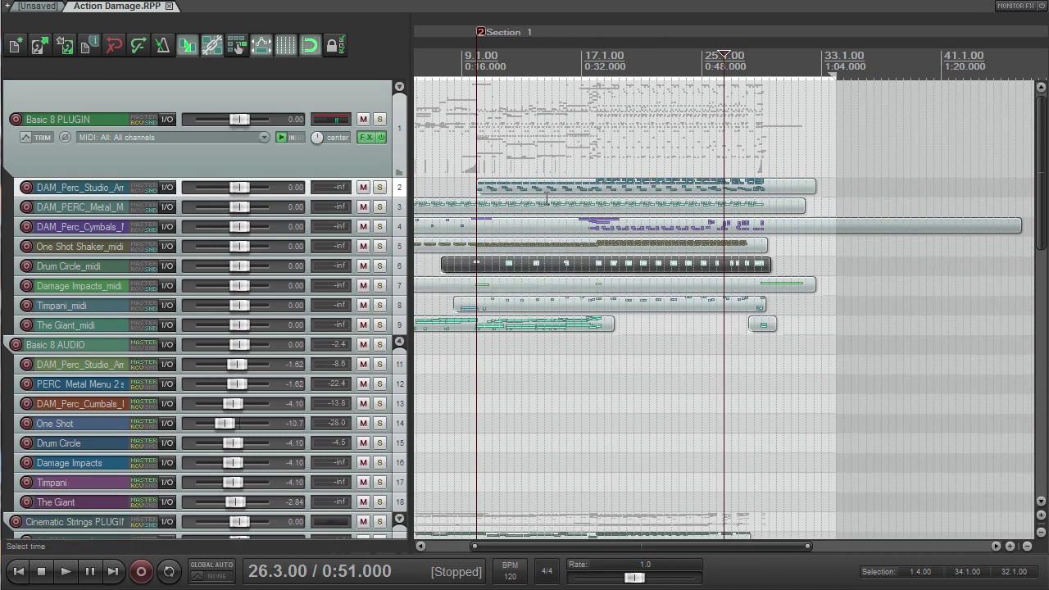
pyautogui.click(374, 164)
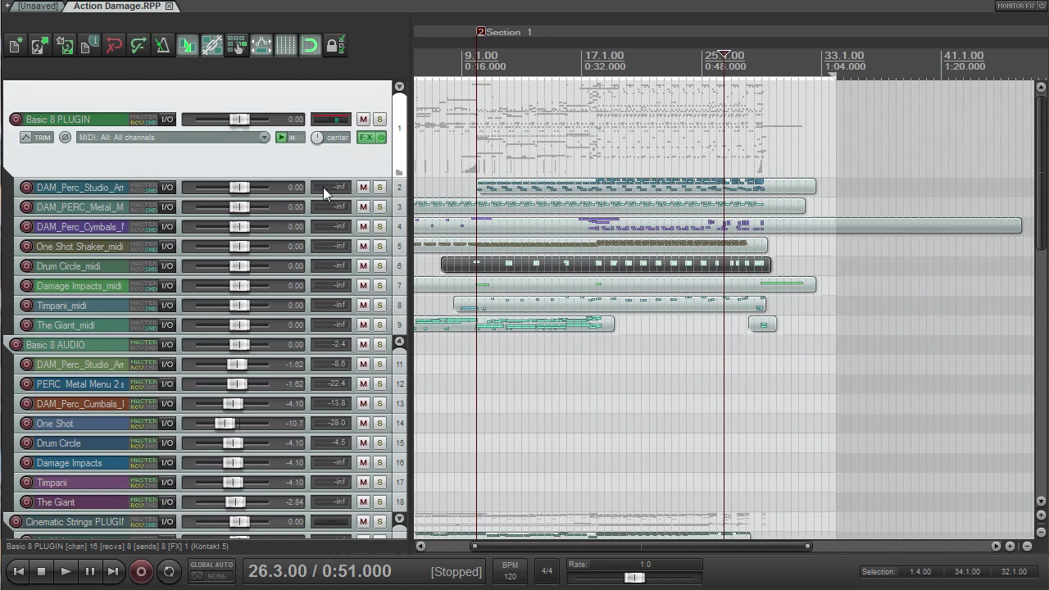
pyautogui.click(185, 268)
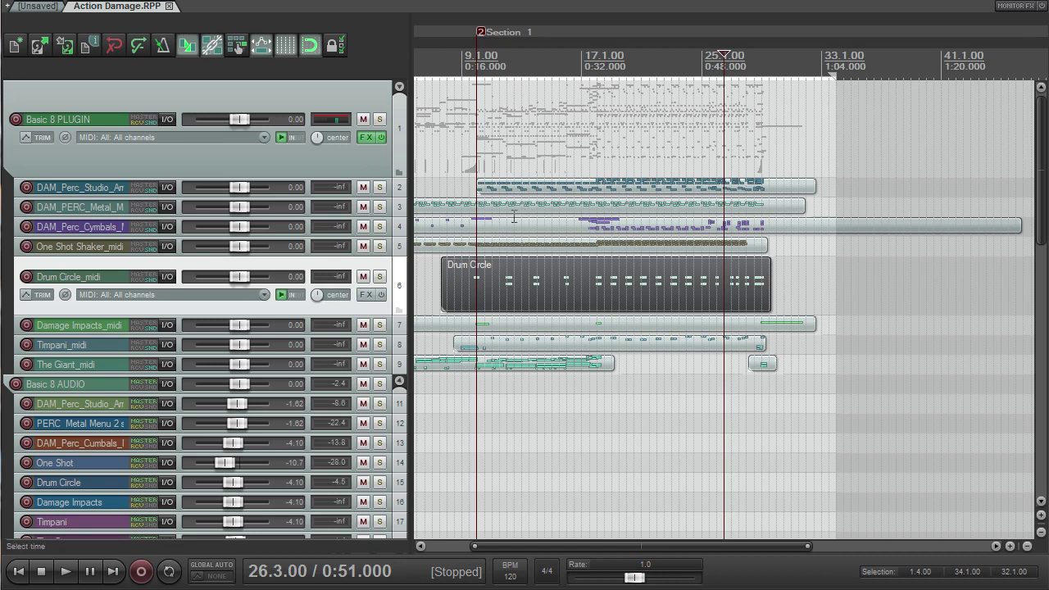
# Look over the percussion MIDI items and the Cinematic Strings and CineBrass tracks in the arrangement
pyautogui.scroll(3, 451, 234)
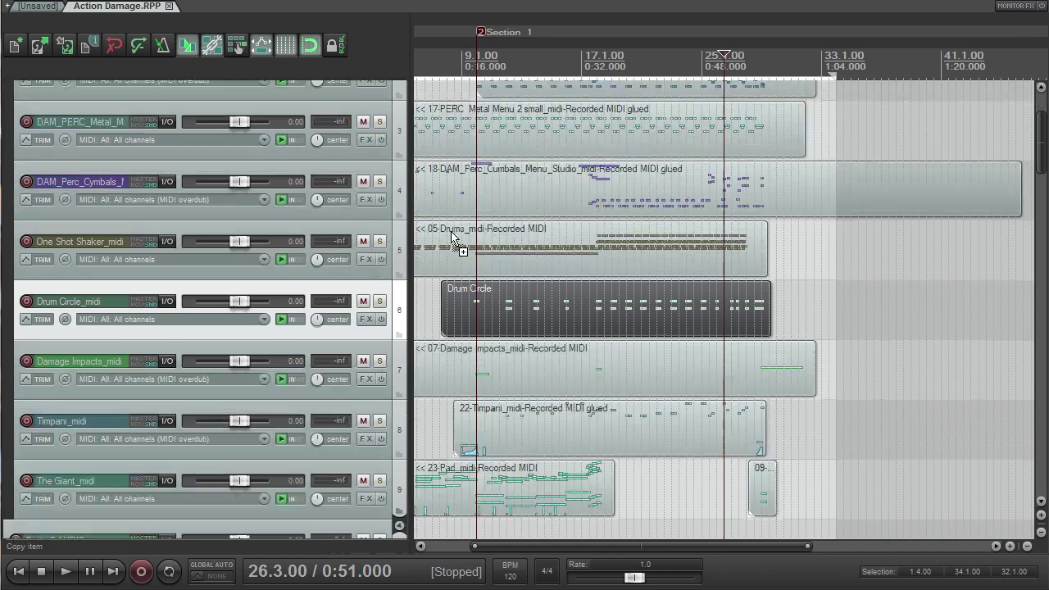
pyautogui.scroll(-2, 453, 235)
pyautogui.scroll(2, 590, 174)
pyautogui.scroll(-3, 561, 185)
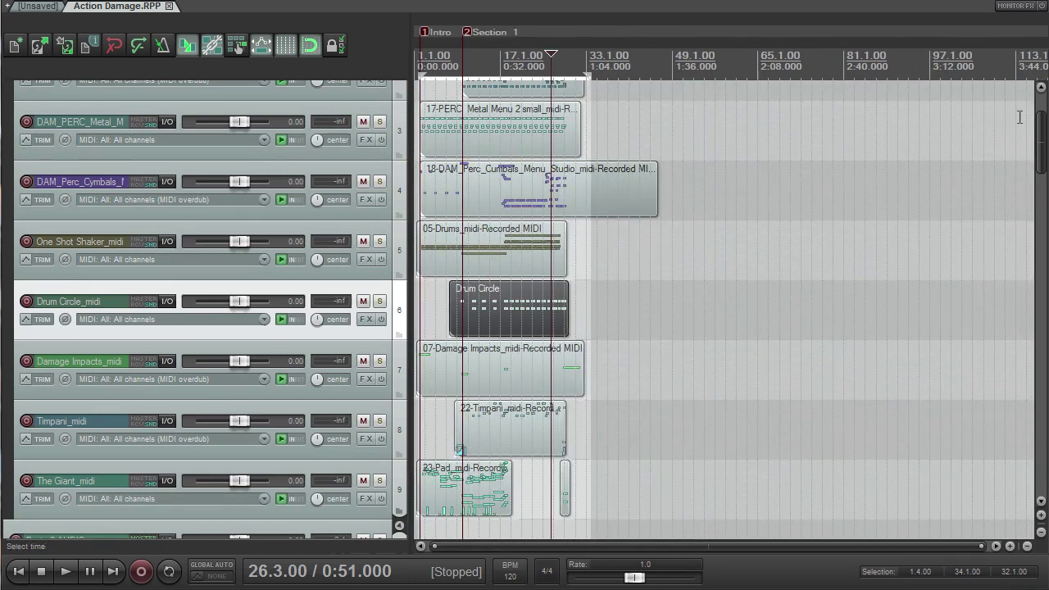
pyautogui.moveTo(1041, 122); pyautogui.dragTo(1042, 218)
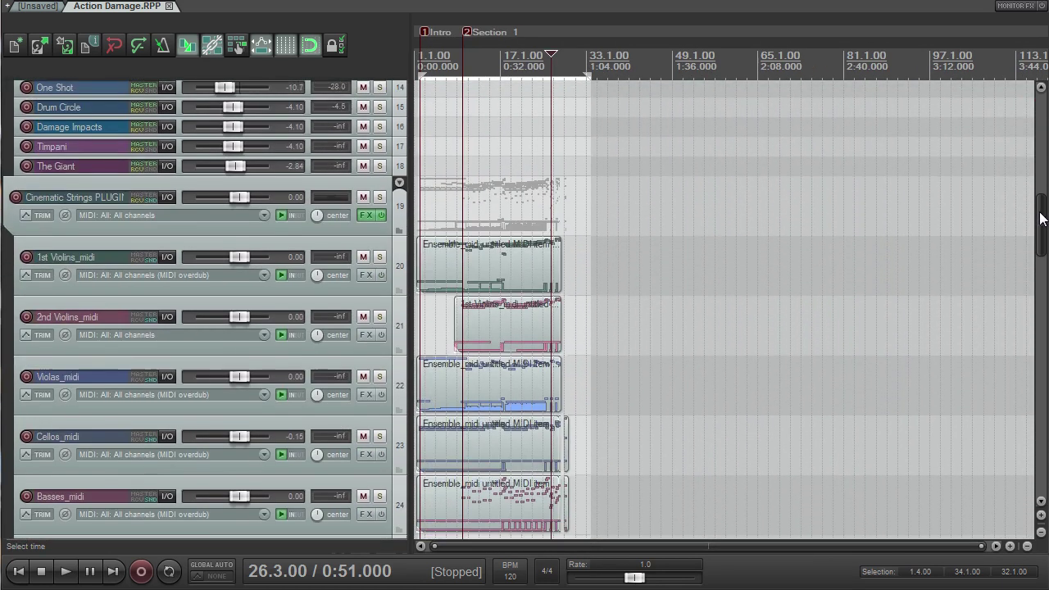
pyautogui.click(1045, 260)
pyautogui.scroll(-3, 652, 241)
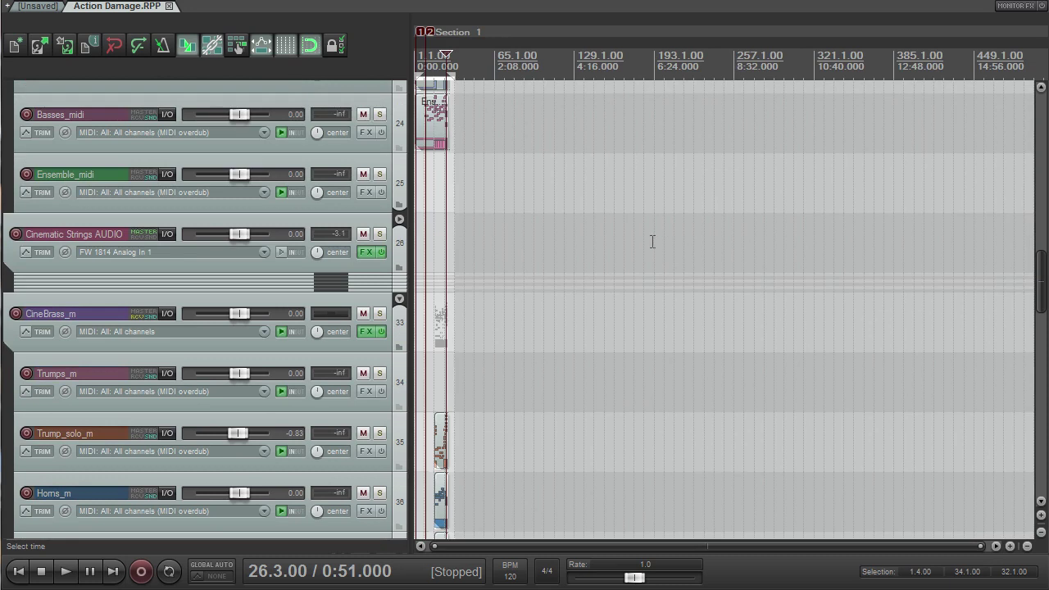
pyautogui.scroll(7, 484, 262)
pyautogui.scroll(-3, 489, 257)
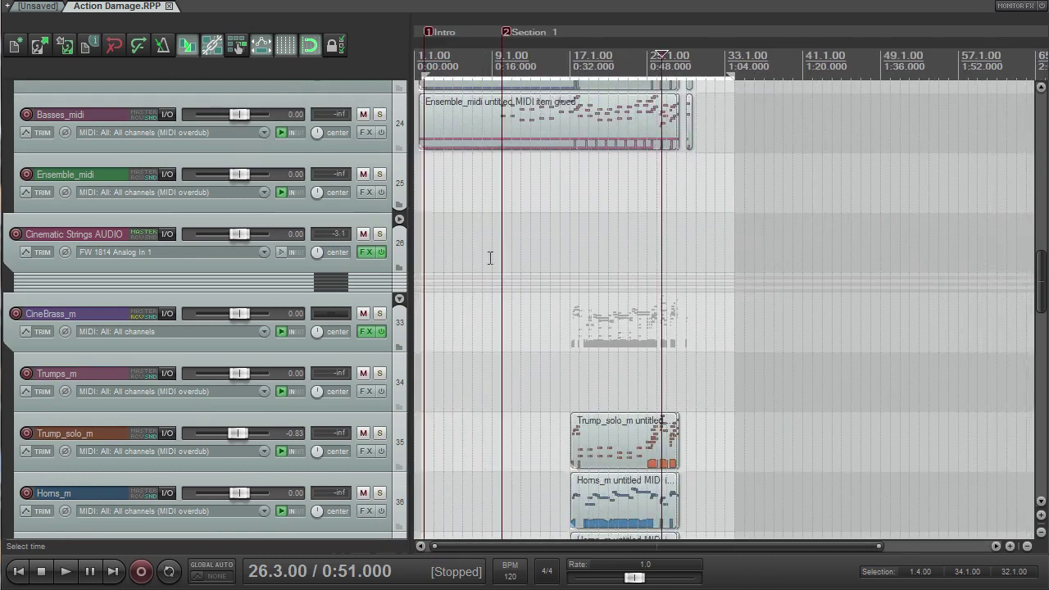
pyautogui.scroll(-3, 493, 261)
pyautogui.scroll(5, 497, 263)
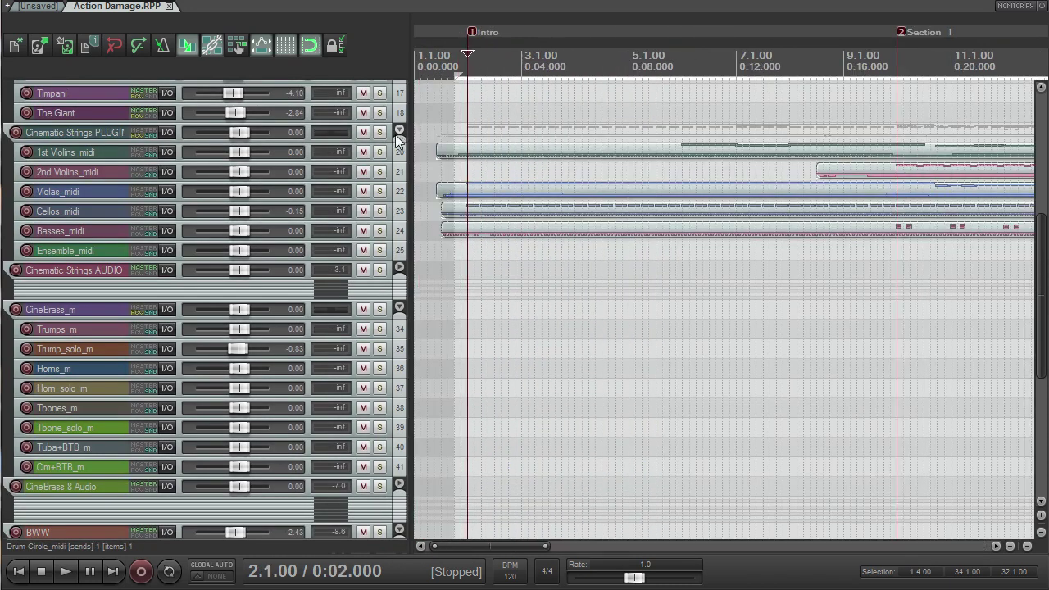
# Solo the Cinematic Strings PLUGIN folder and play it from the Section 1 marker at bar 9
pyautogui.click(380, 132)
pyautogui.click(448, 52)
pyautogui.scroll(-2, 449, 53)
pyautogui.click(657, 52)
pyautogui.press('space')
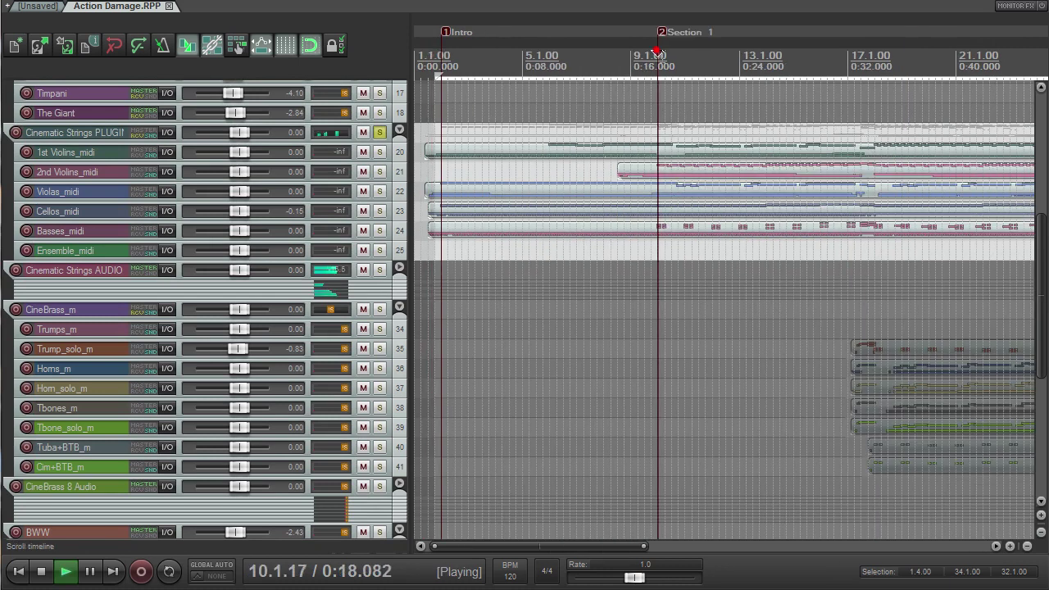
# Follow the soloed Cinematic Strings MIDI parts during playback through about bar 20, clear the folder's solo, and stop playback
pyautogui.scroll(3, 701, 139)
pyautogui.scroll(-3, 709, 149)
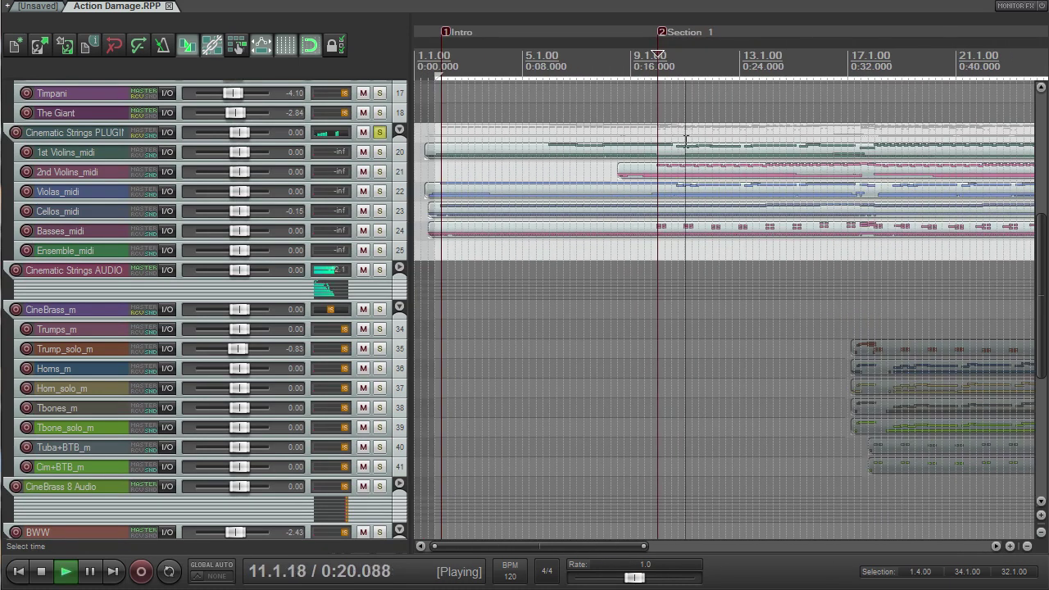
pyautogui.scroll(2, 710, 151)
pyautogui.scroll(-2, 711, 149)
pyautogui.scroll(2, 712, 149)
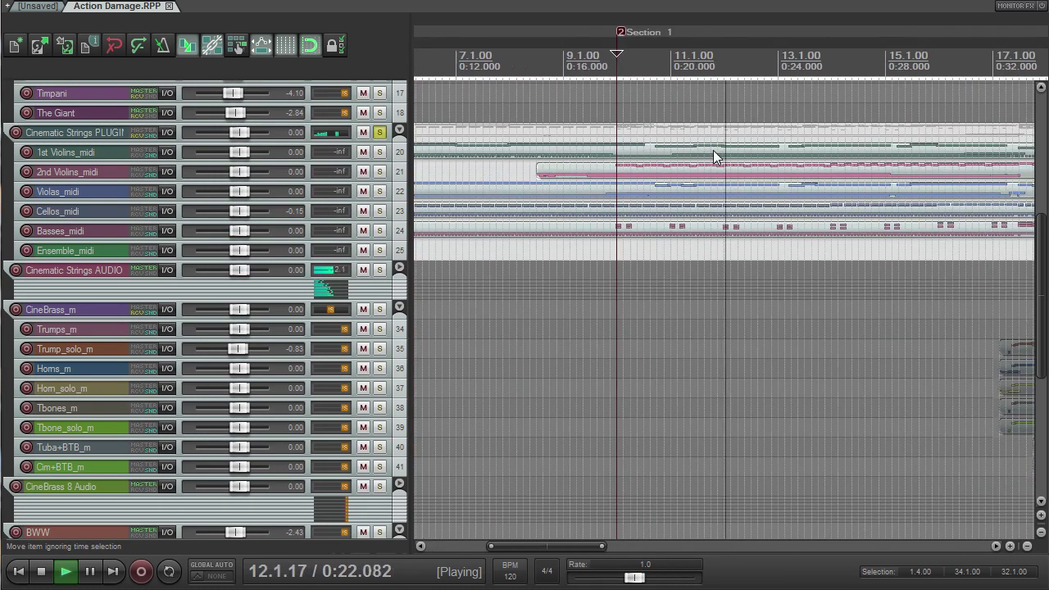
pyautogui.scroll(-2, 712, 150)
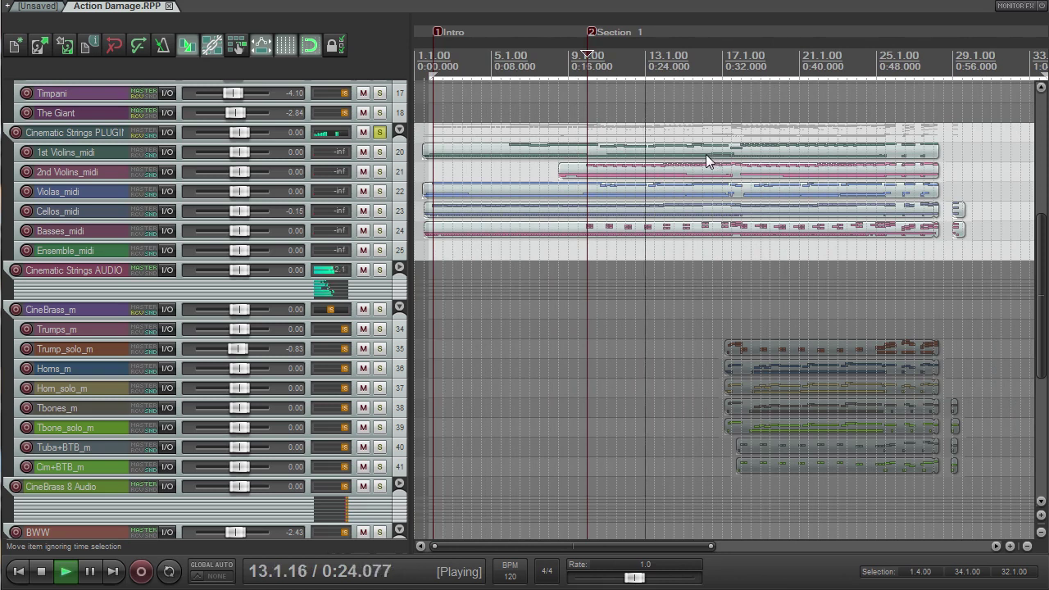
pyautogui.scroll(2, 1038, 229)
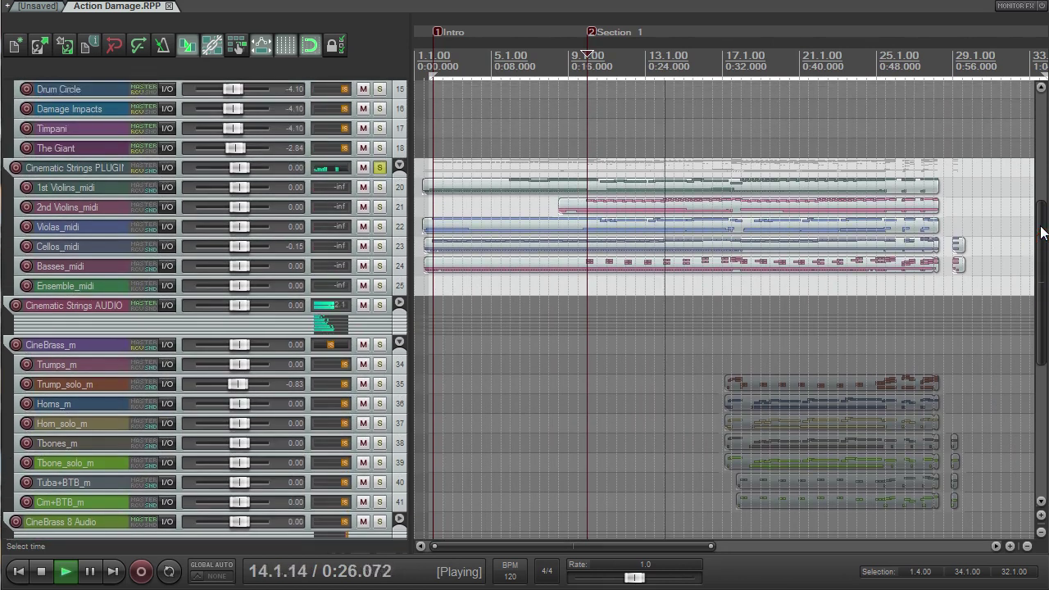
pyautogui.scroll(3, 831, 218)
pyautogui.scroll(2, 752, 218)
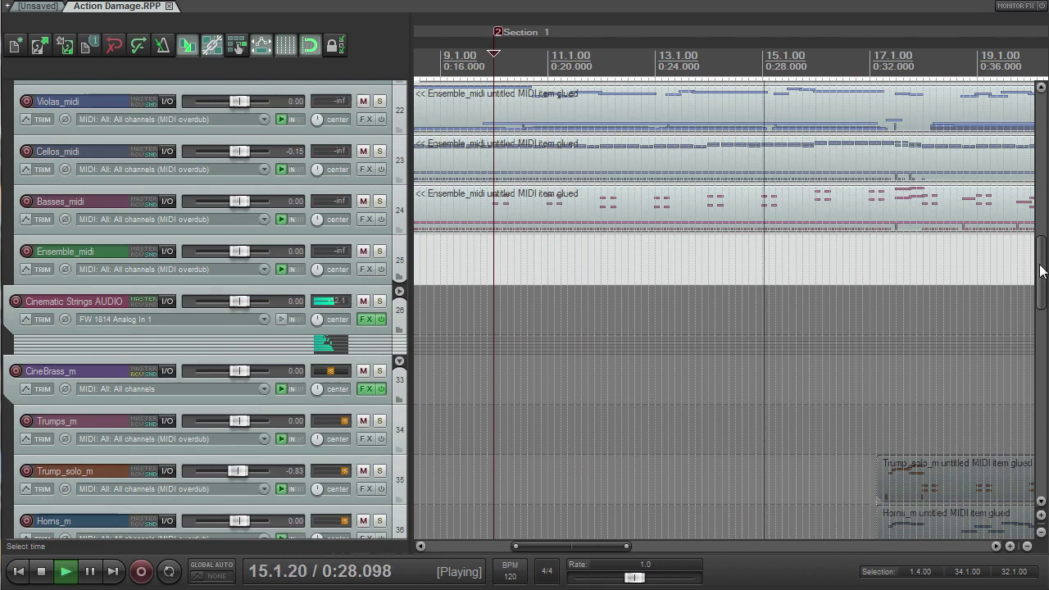
pyautogui.scroll(3, 906, 231)
pyautogui.scroll(-5, 881, 225)
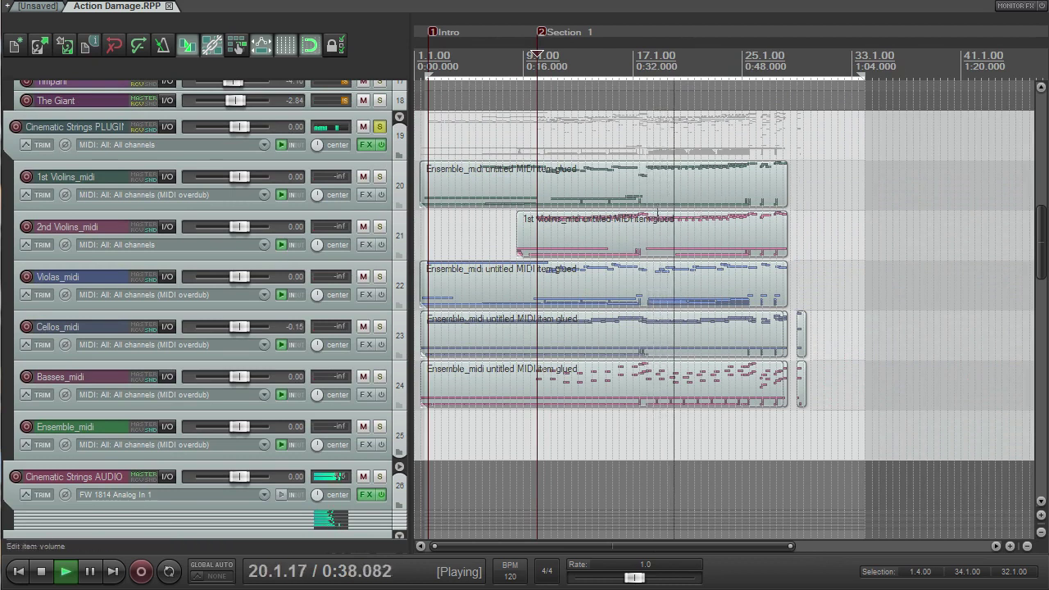
pyautogui.click(380, 127)
pyautogui.press('space')
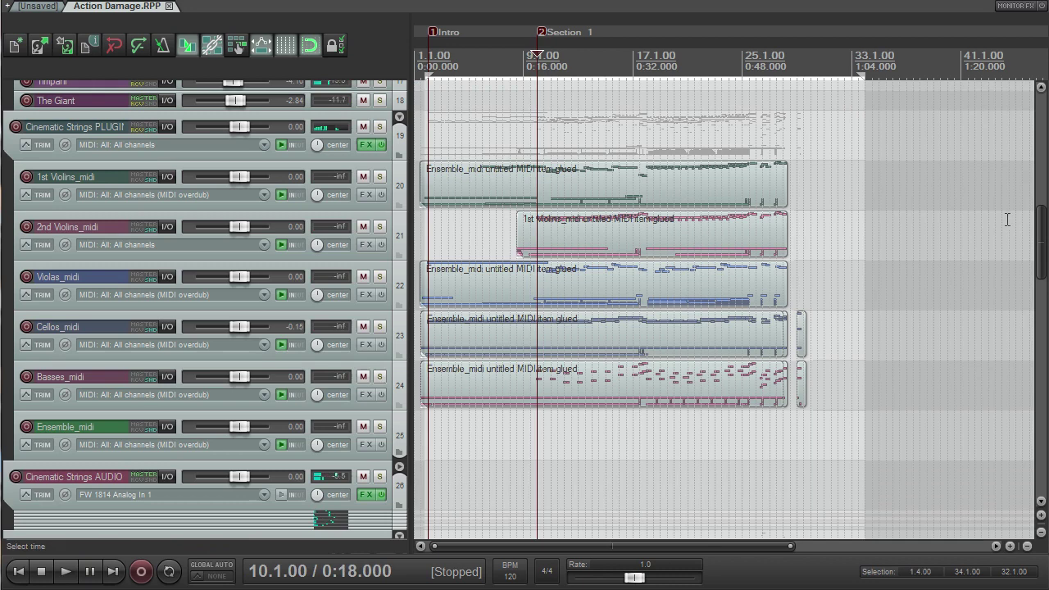
# Locate the woodwind tracks from Piccolo to Contrabassoon and solo their BWW folder
pyautogui.moveTo(1034, 221); pyautogui.dragTo(1012, 399)
pyautogui.scroll(-5, 1007, 426)
pyautogui.scroll(4, 1008, 430)
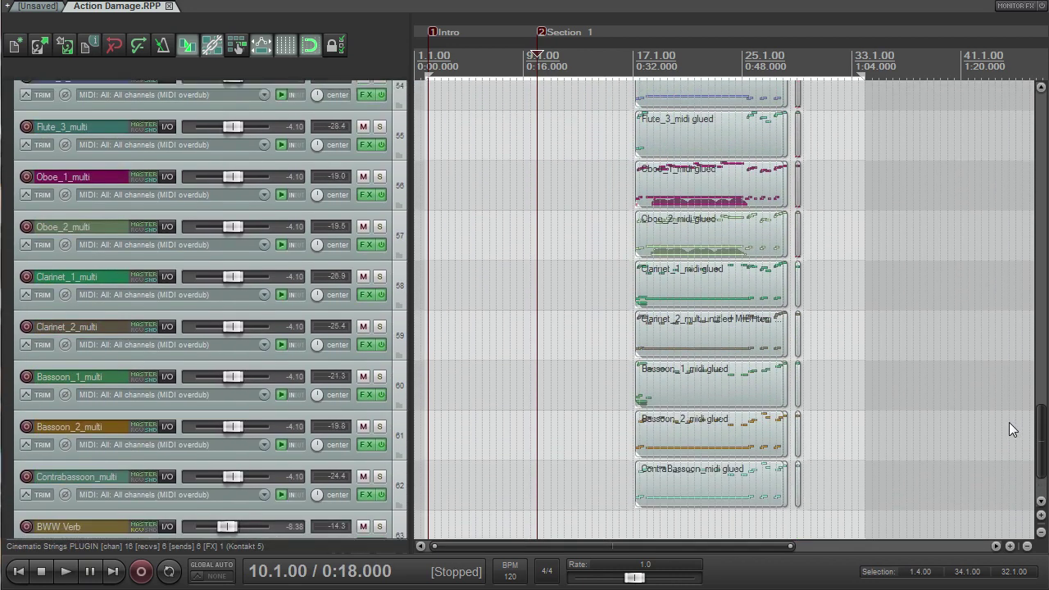
pyautogui.moveTo(1032, 319); pyautogui.dragTo(1008, 431)
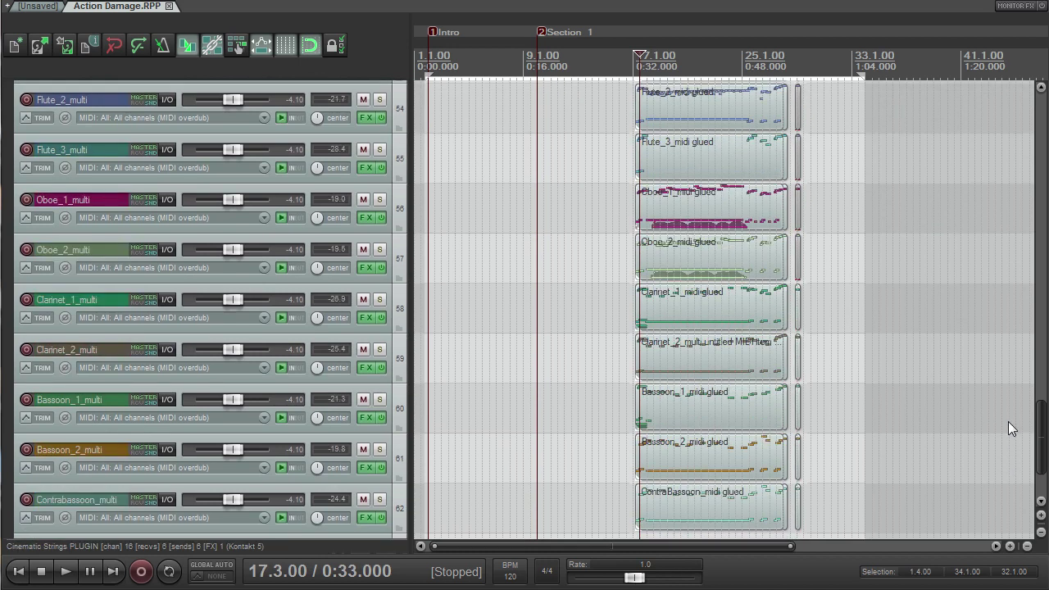
pyautogui.scroll(8, 1008, 410)
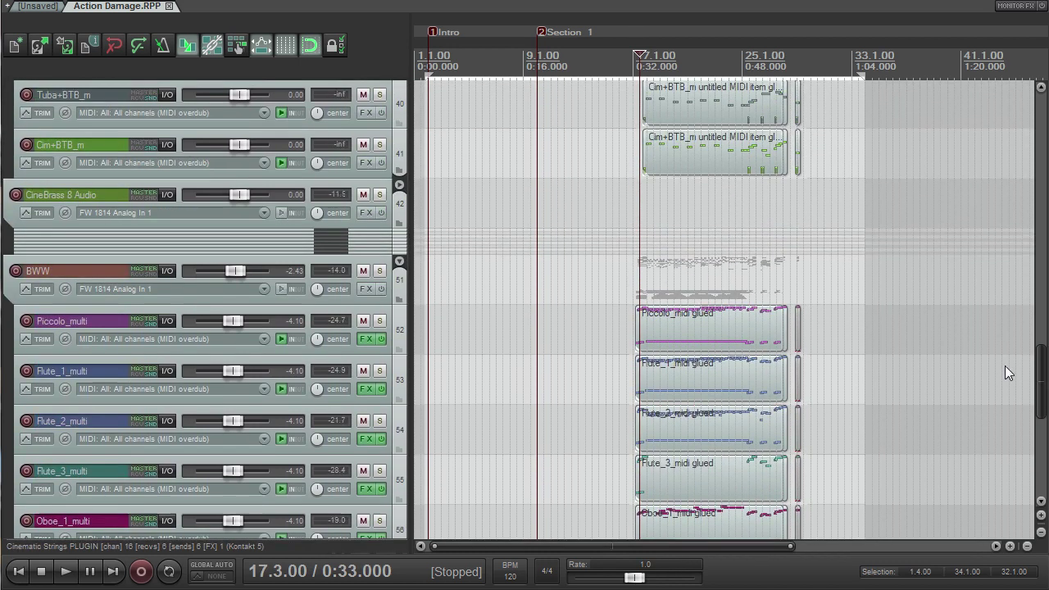
pyautogui.click(379, 237)
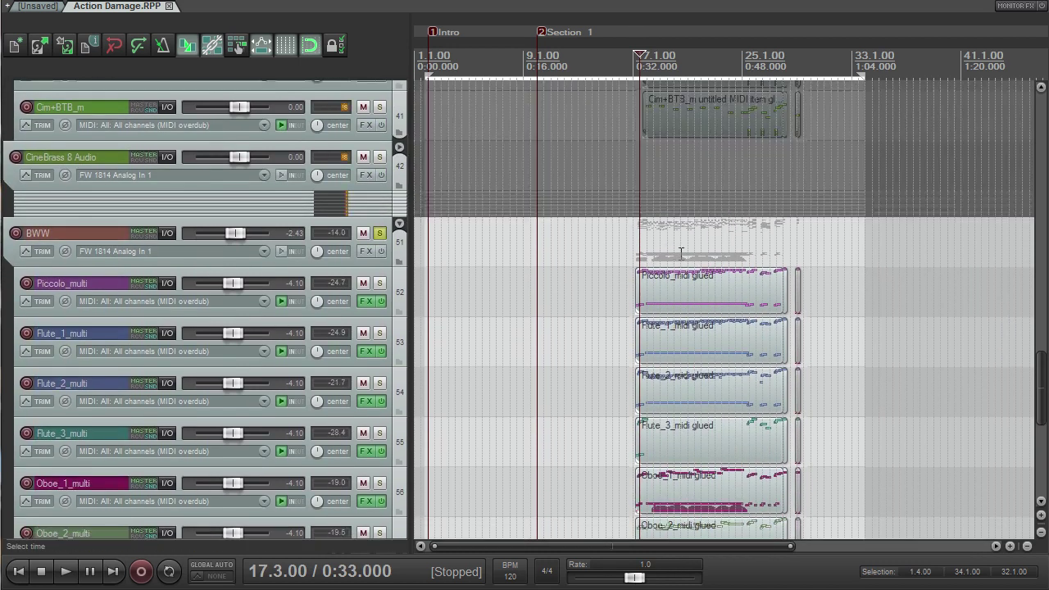
# Look over the woodwind MIDI items in the BWW folder around bar 17
pyautogui.scroll(4, 677, 252)
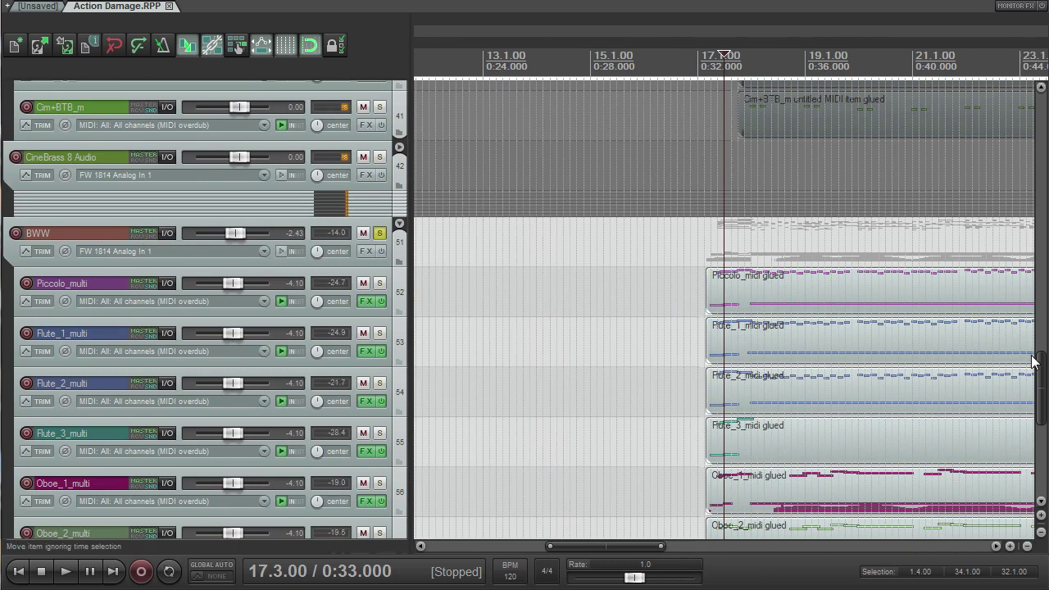
pyautogui.moveTo(1034, 363); pyautogui.dragTo(1034, 426)
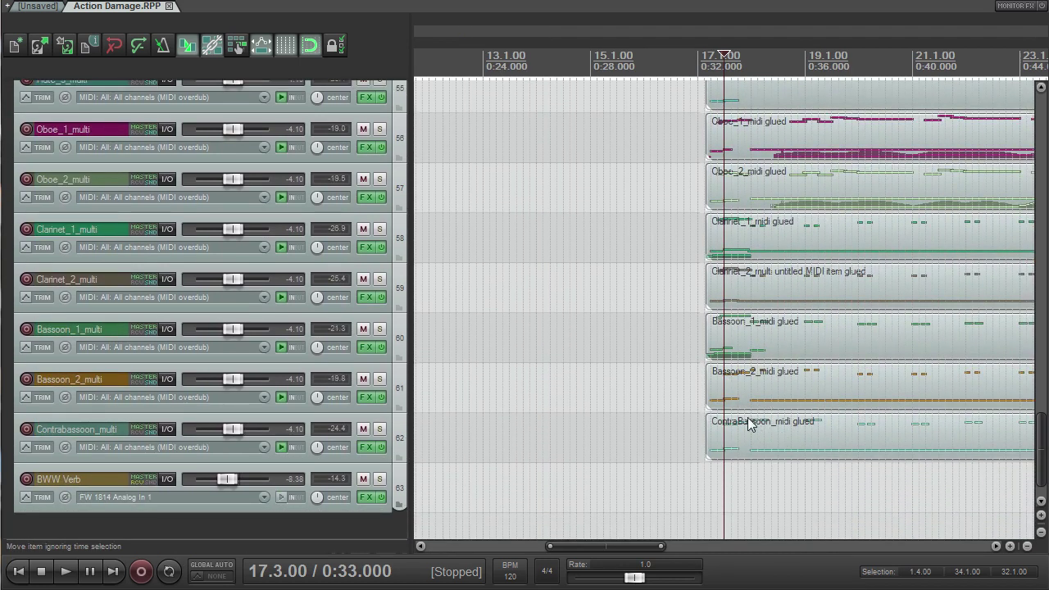
pyautogui.scroll(5, 932, 363)
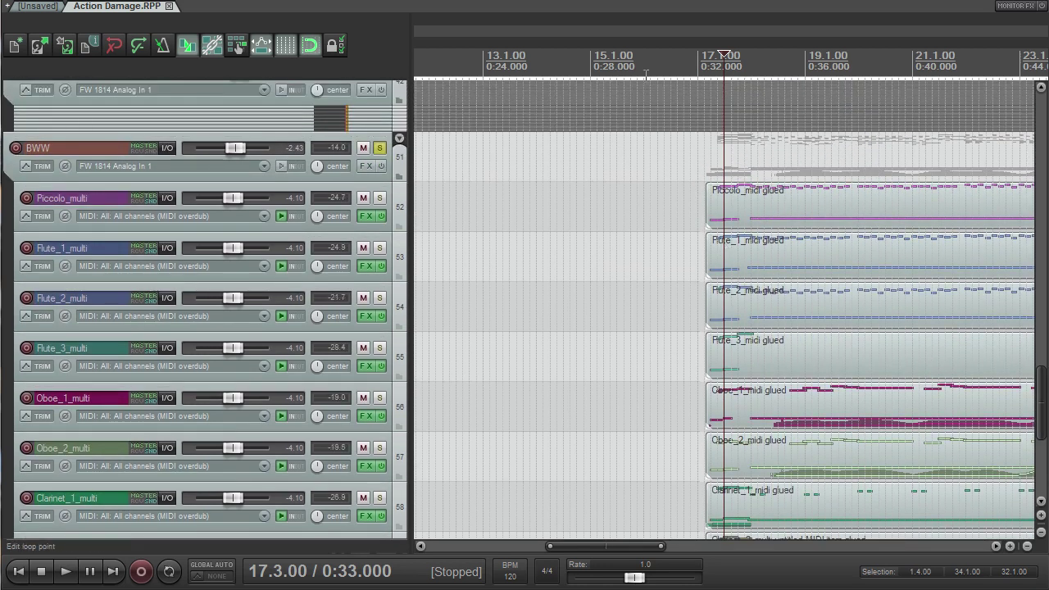
# Play the soloed BWW folder from just before bar 17 and follow its woodwind MIDI items along the timeline
pyautogui.press('space')
pyautogui.scroll(-3, 790, 215)
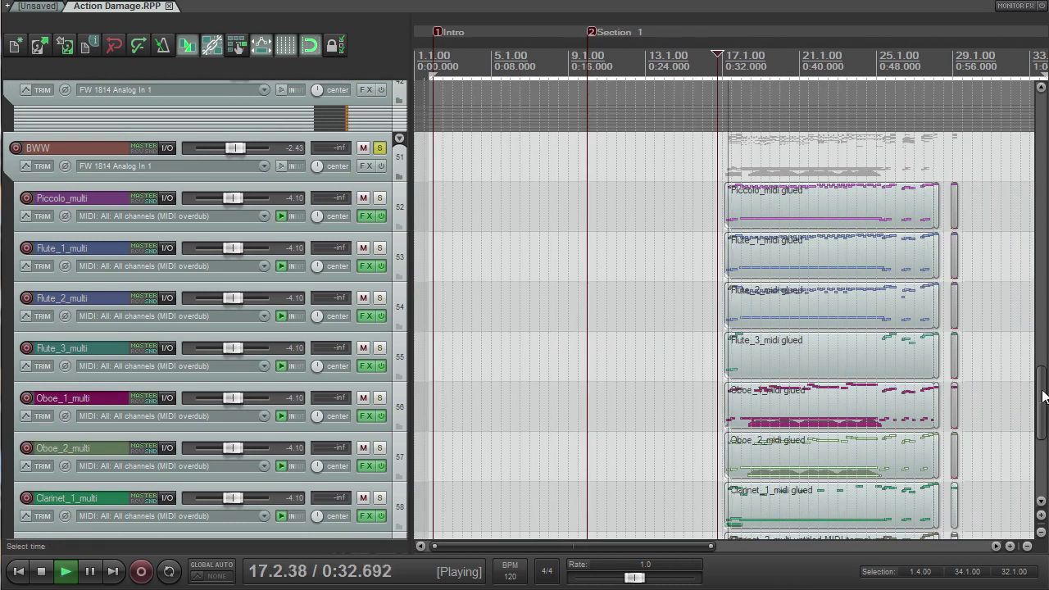
pyautogui.moveTo(1043, 398); pyautogui.dragTo(1043, 431)
pyautogui.scroll(3, 890, 358)
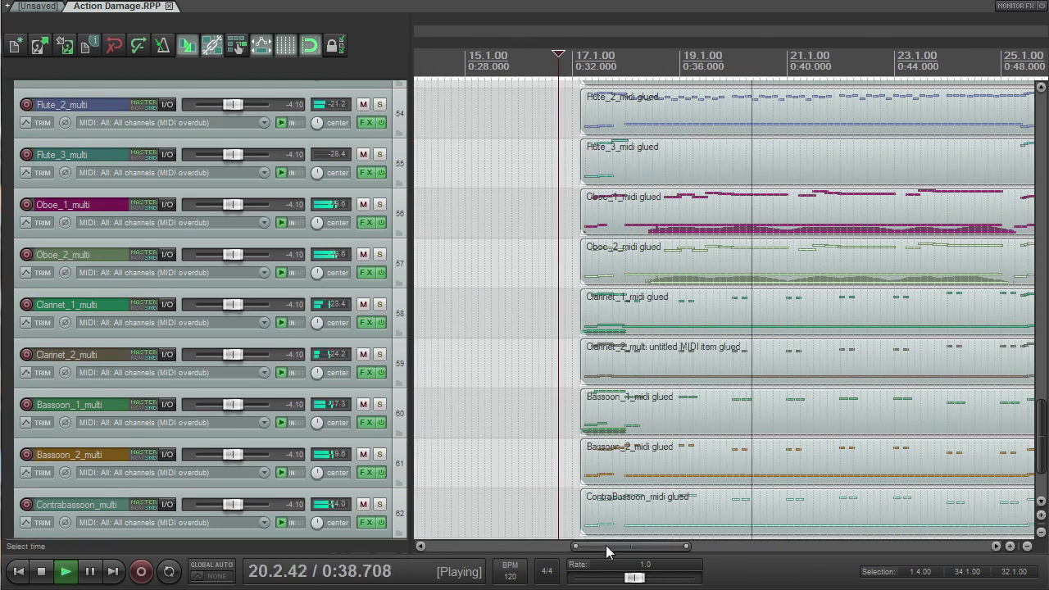
pyautogui.moveTo(605, 545); pyautogui.dragTo(644, 548)
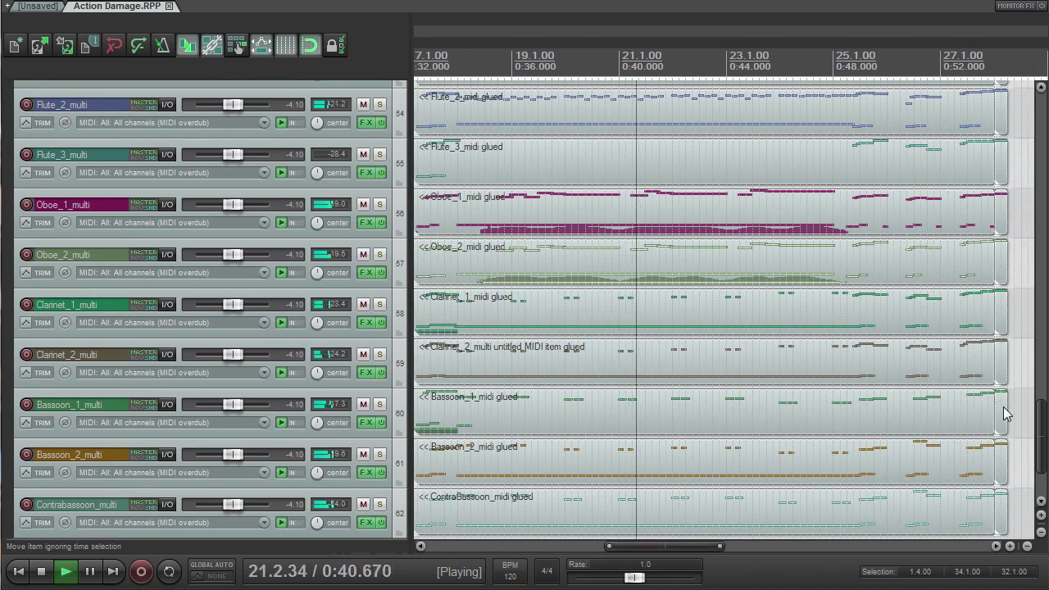
# Go to the CineBrass tracks and select the horn, trombone, tuba and cimbasso tracks one by one to review them
pyautogui.moveTo(1040, 426); pyautogui.dragTo(1040, 391)
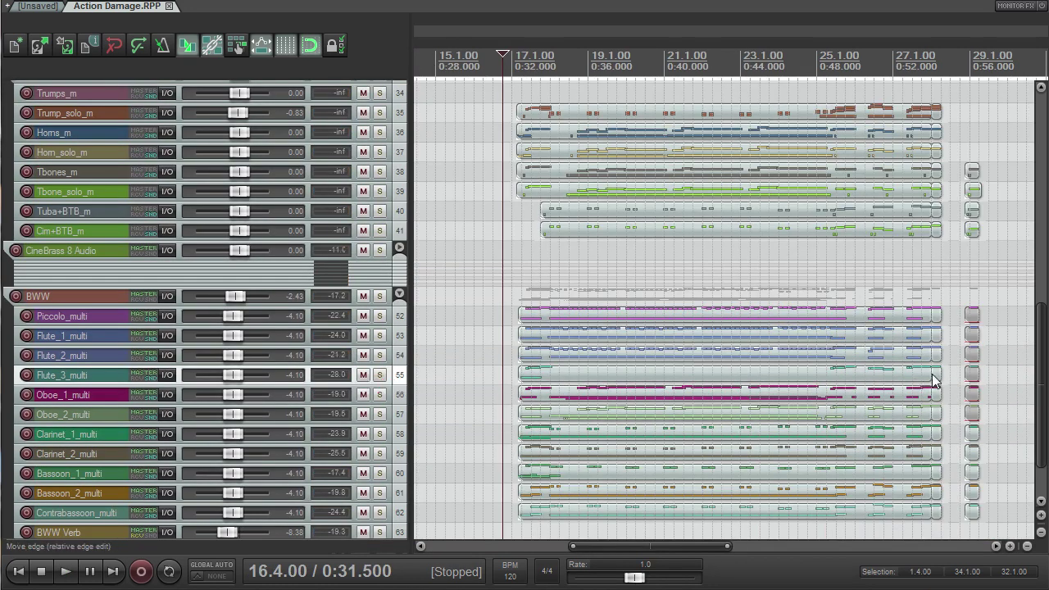
pyautogui.moveTo(1037, 358); pyautogui.dragTo(1038, 317)
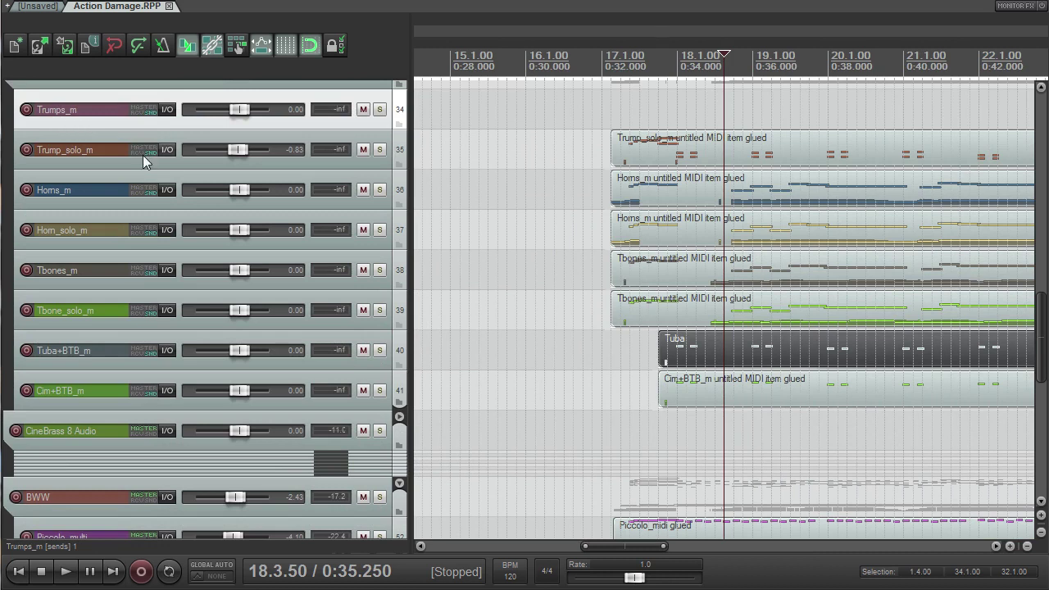
pyautogui.click(100, 204)
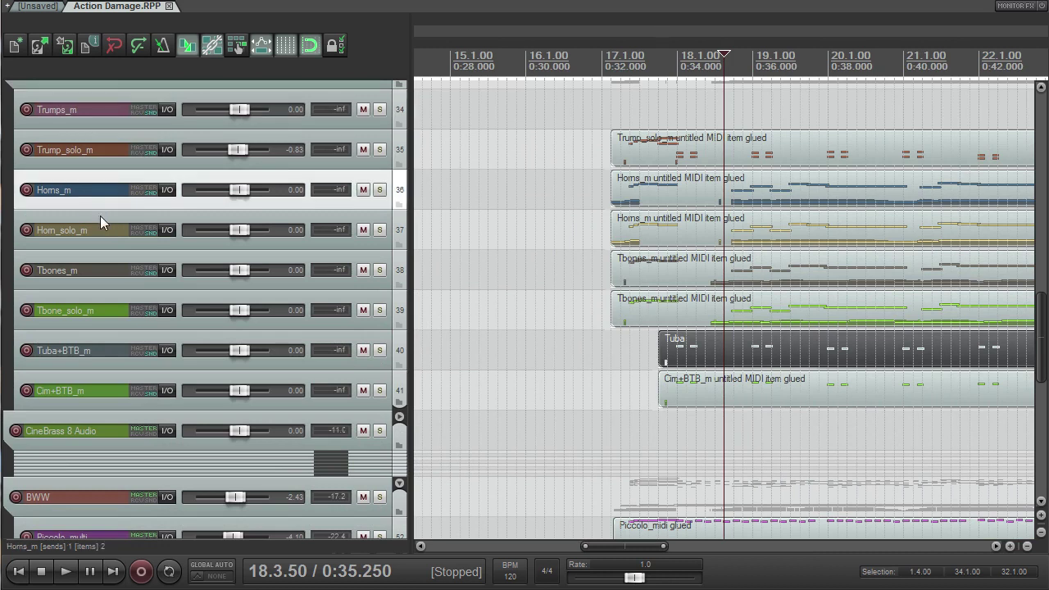
pyautogui.click(78, 266)
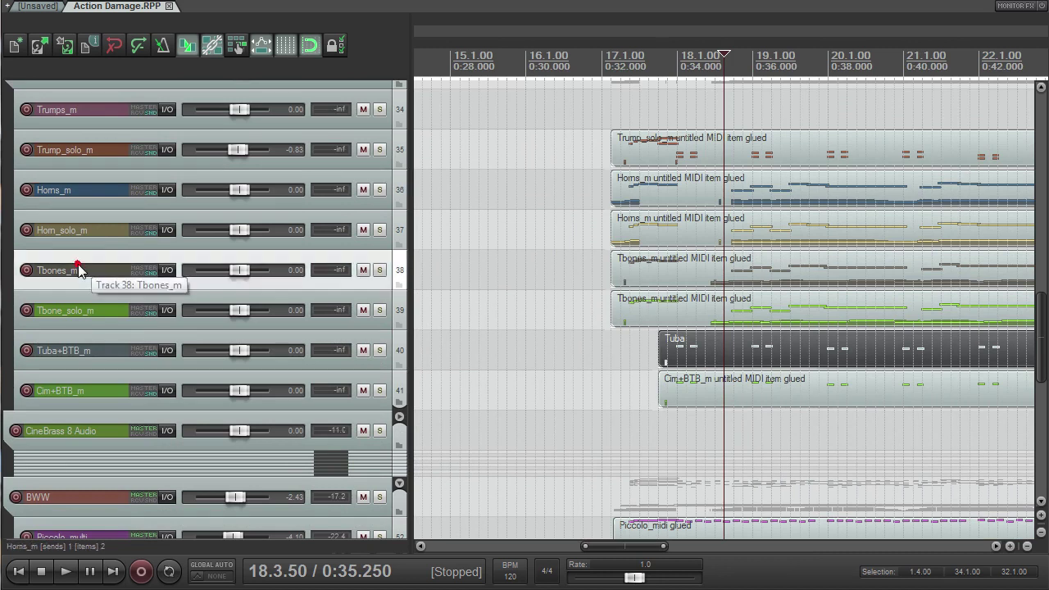
pyautogui.click(120, 305)
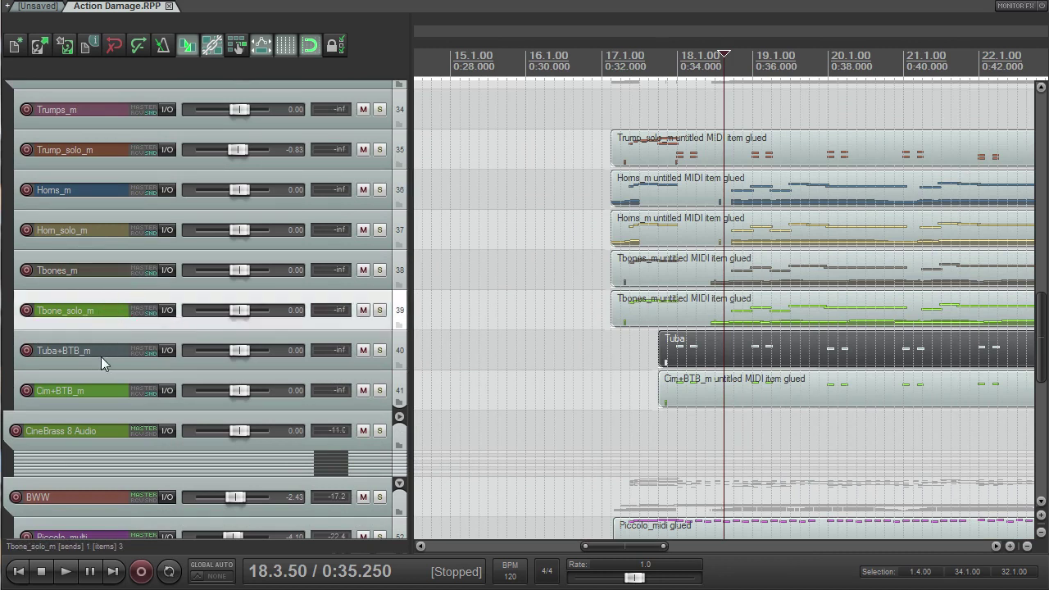
pyautogui.click(91, 334)
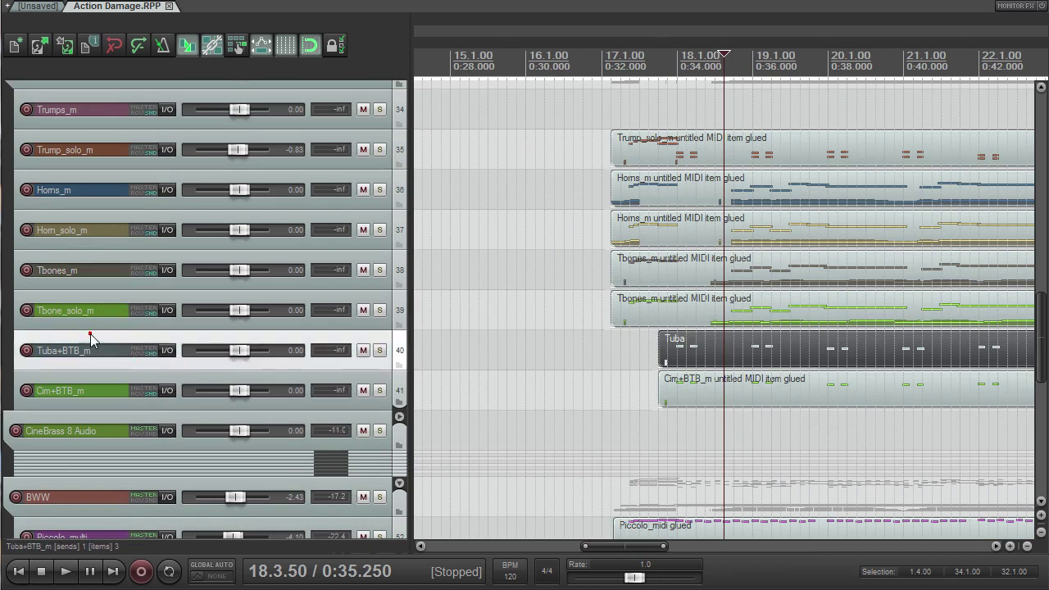
pyautogui.click(99, 381)
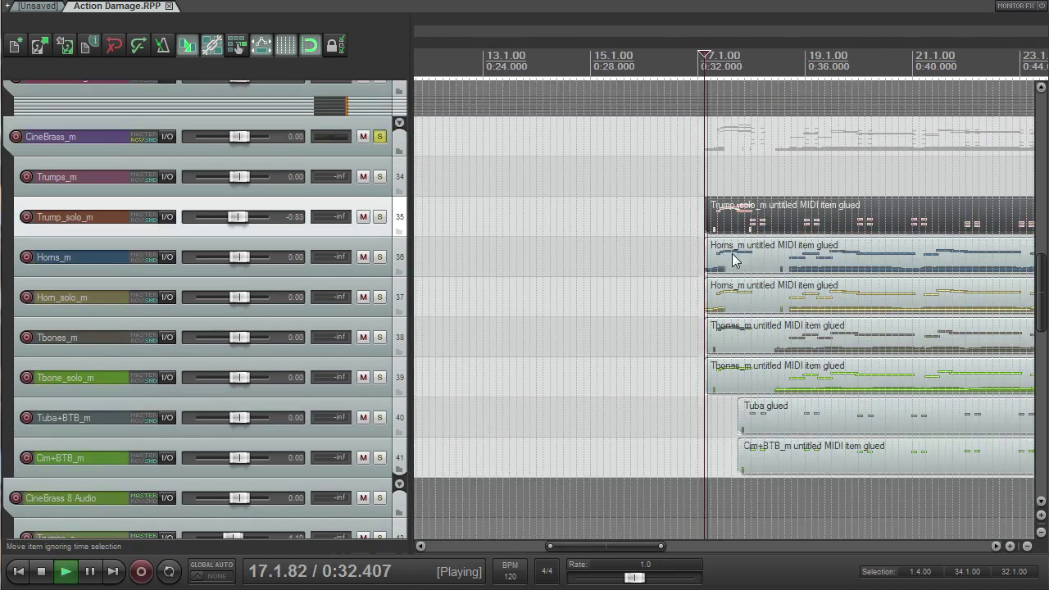
# Follow the soloed CineBrass_m folder during playback from bar 17, examining its trumpet, horn, trombone and tuba MIDI items
pyautogui.scroll(3, 734, 272)
pyautogui.scroll(-3, 738, 277)
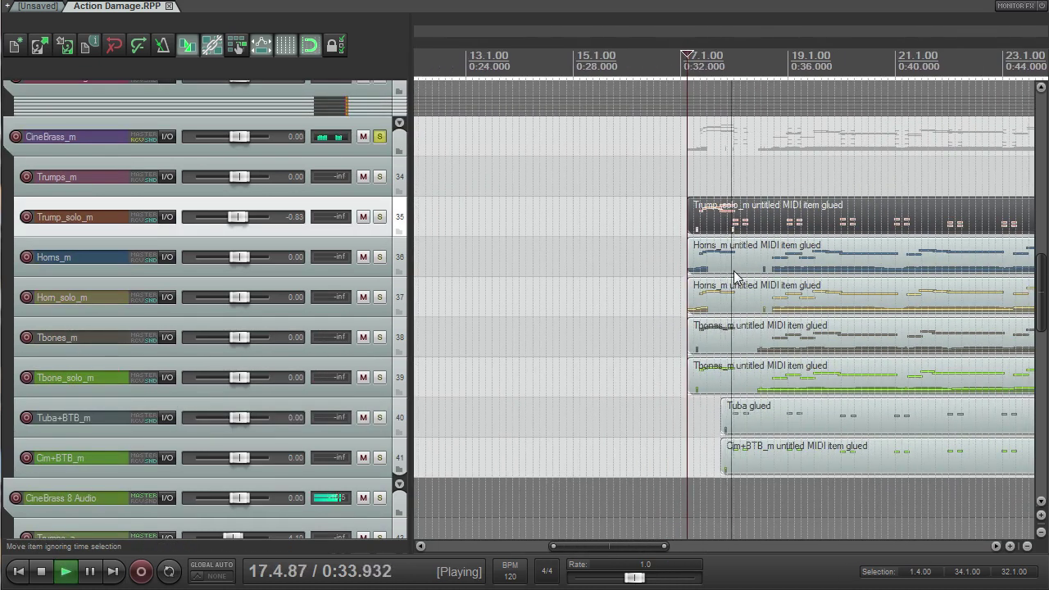
pyautogui.scroll(2, 731, 282)
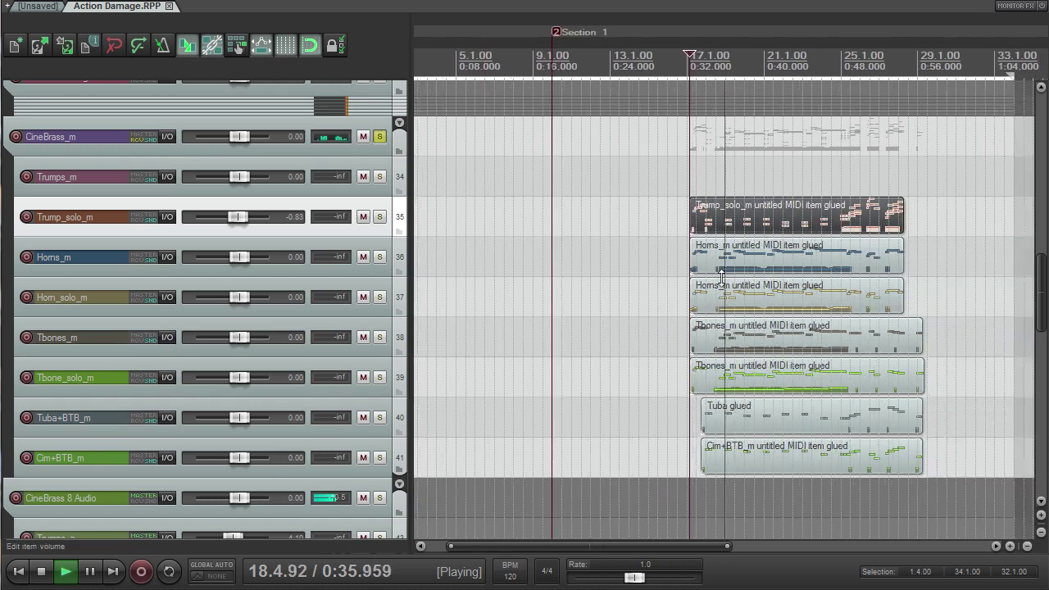
pyautogui.scroll(-4, 727, 287)
pyautogui.scroll(3, 749, 300)
pyautogui.scroll(-3, 750, 301)
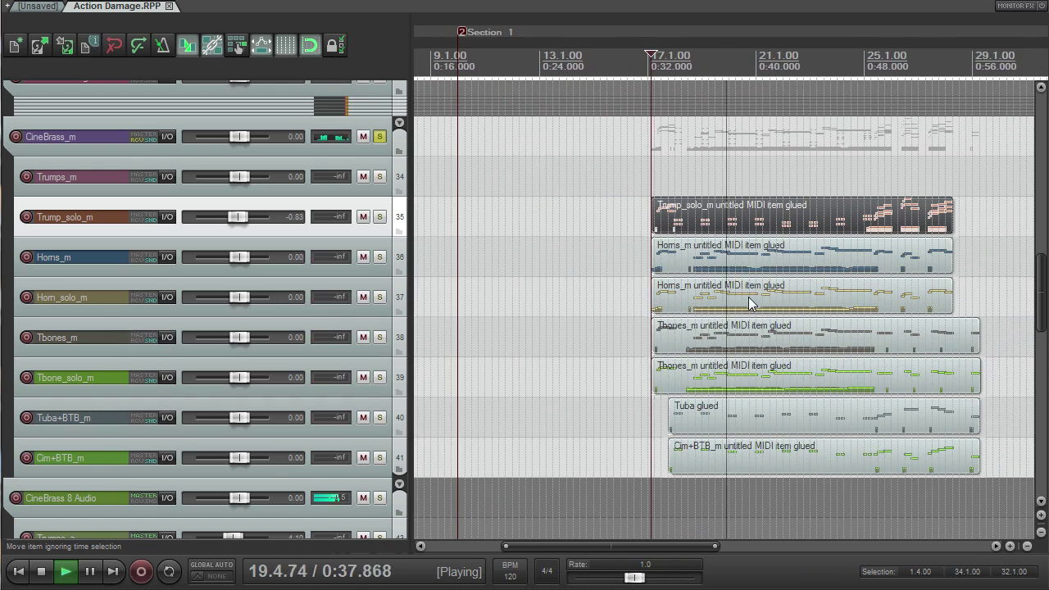
pyautogui.scroll(2, 750, 300)
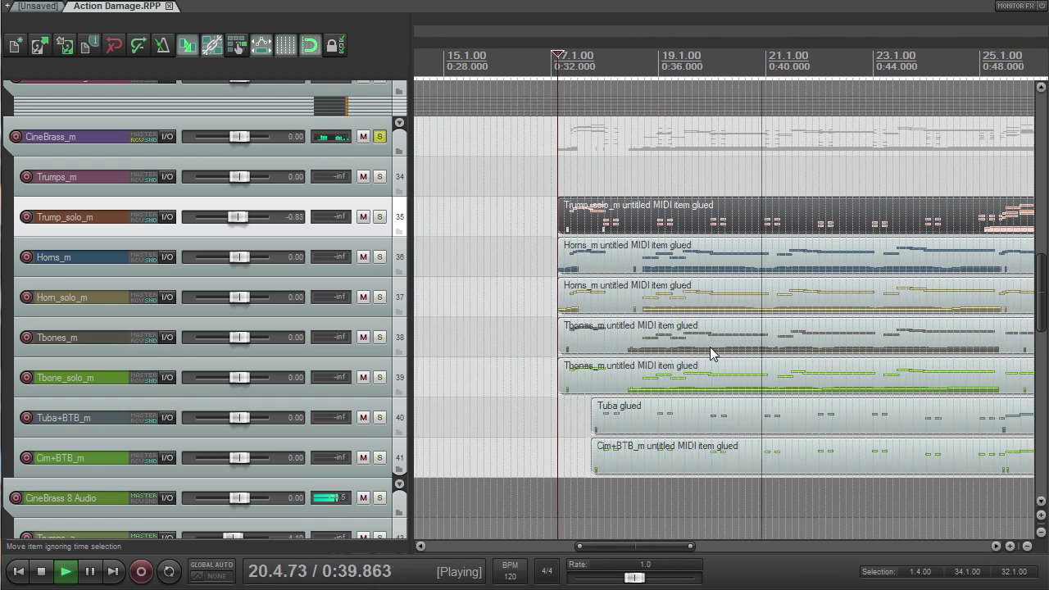
pyautogui.scroll(-2, 714, 369)
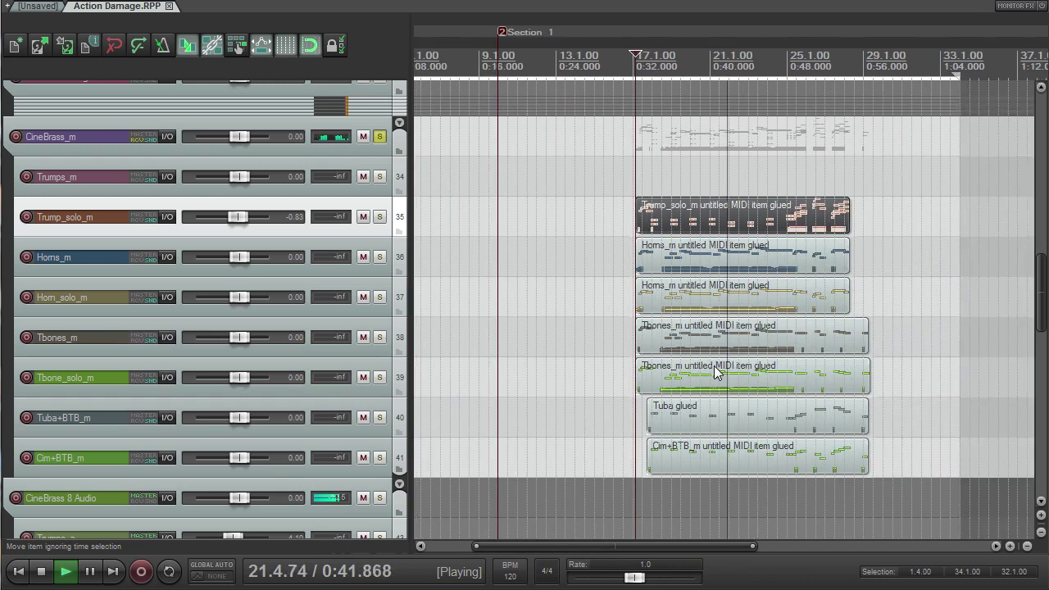
pyautogui.scroll(2, 716, 369)
pyautogui.scroll(-3, 718, 366)
pyautogui.scroll(2, 743, 372)
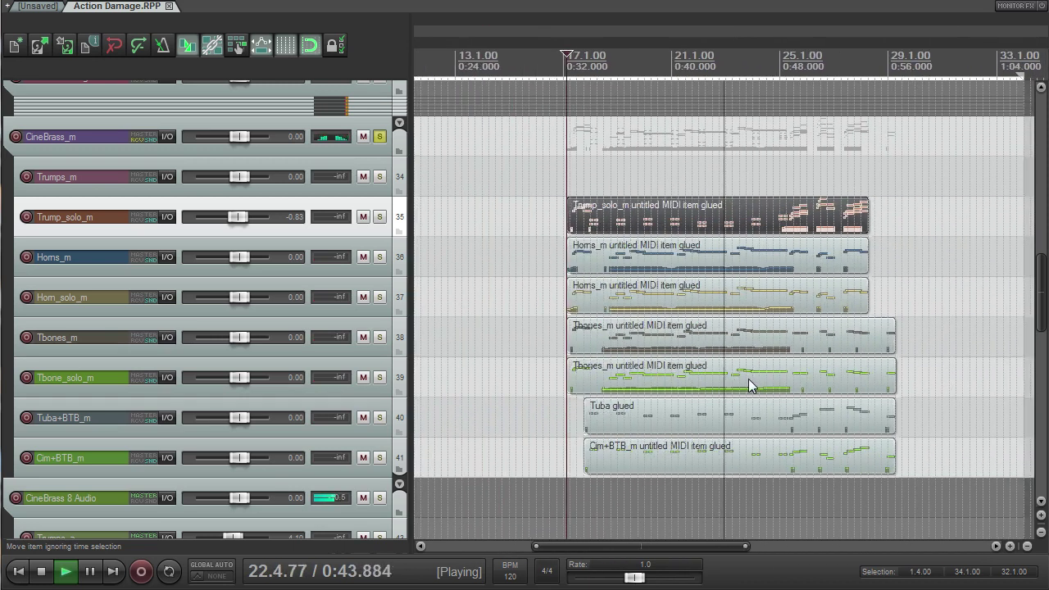
pyautogui.scroll(-2, 748, 379)
pyautogui.scroll(1, 616, 385)
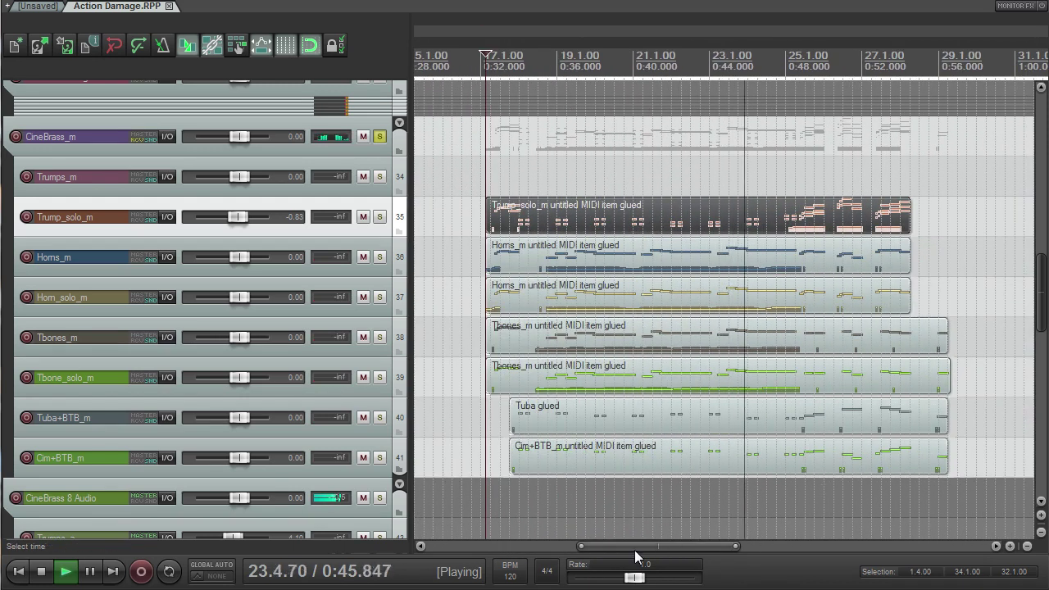
pyautogui.moveTo(639, 547); pyautogui.dragTo(668, 547)
pyautogui.scroll(2, 745, 404)
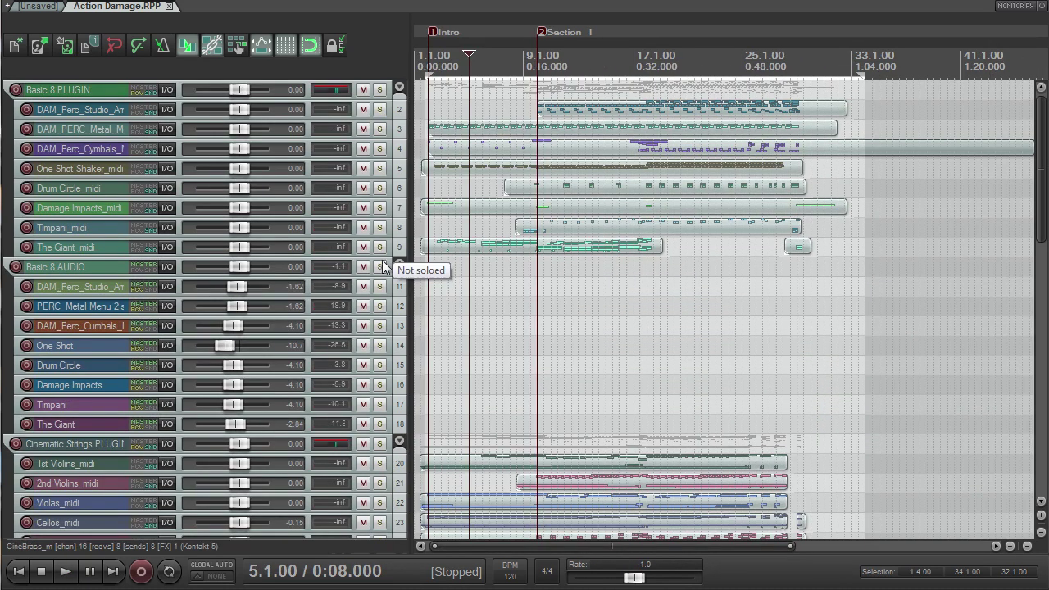
# Briefly audition The Giant_midi soloed from bar 5, stop playback, and clear the solos on The Giant_midi and Timpani_midi
pyautogui.click(380, 247)
pyautogui.press('space')
pyautogui.scroll(2, 673, 193)
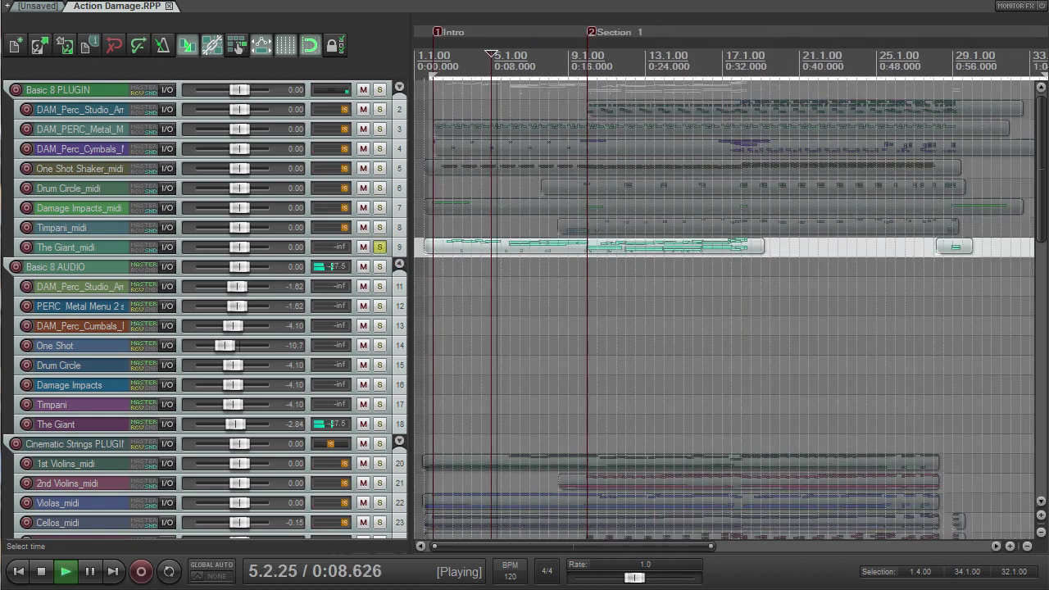
pyautogui.press('space')
pyautogui.click(379, 227)
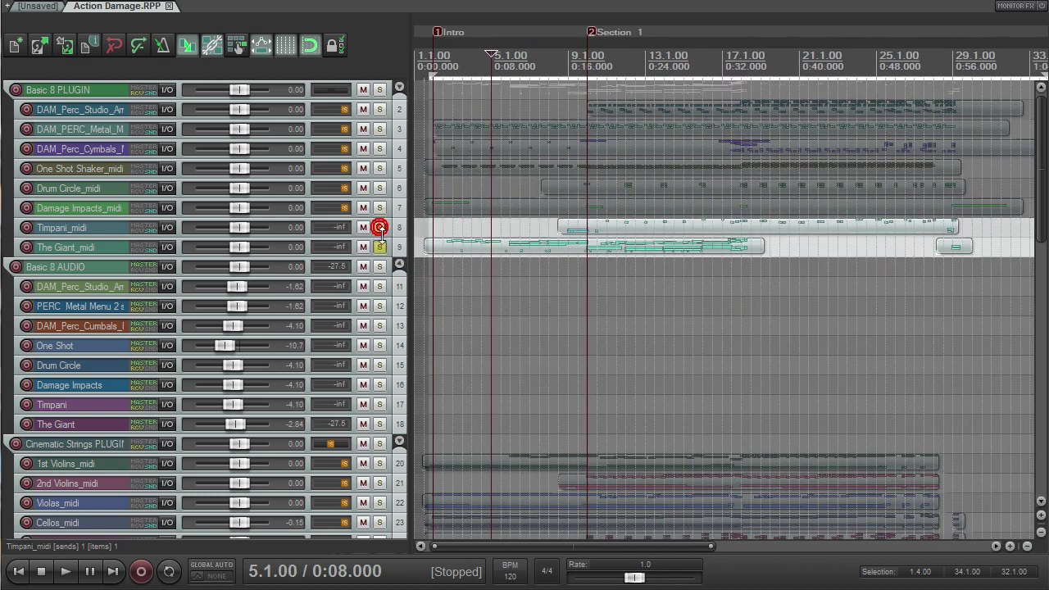
pyautogui.click(379, 247)
pyautogui.click(379, 227)
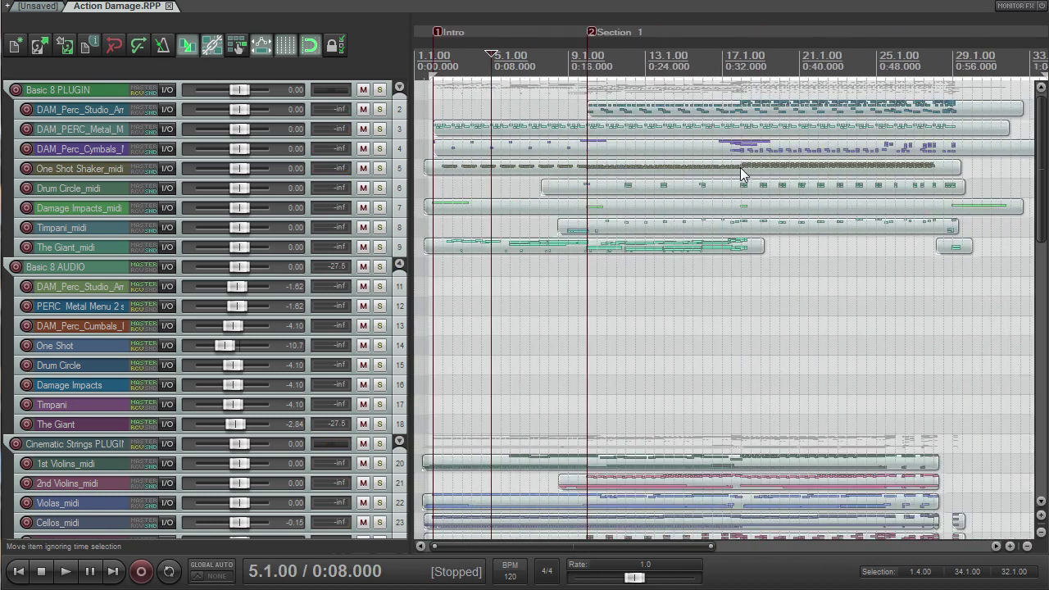
# Audition the full mix across the start of Section 1, restarting playback from about bar 8
pyautogui.click(628, 67)
pyautogui.scroll(3, 663, 169)
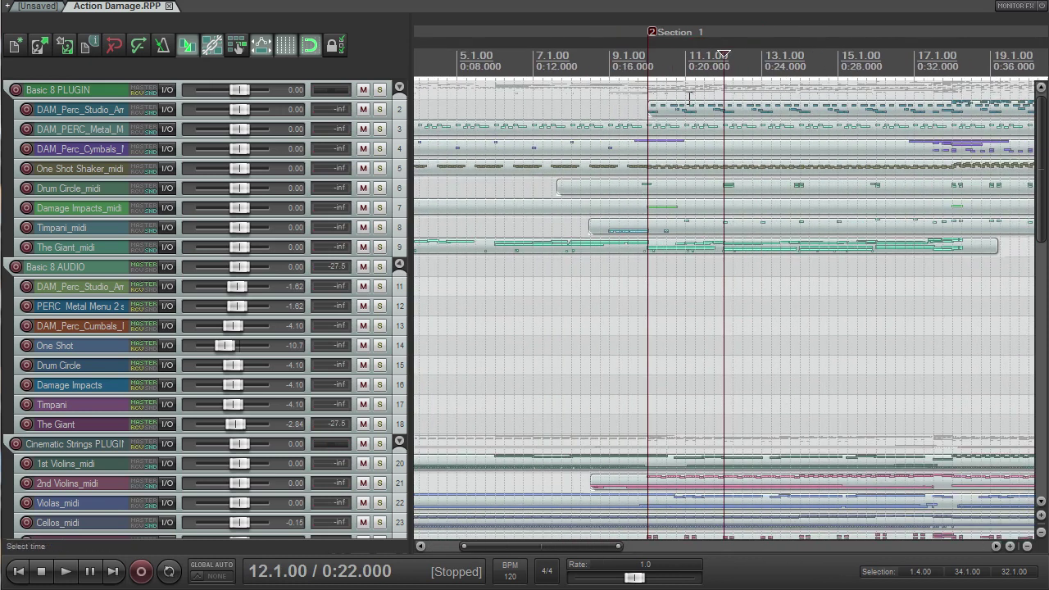
pyautogui.click(639, 55)
pyautogui.press('space')
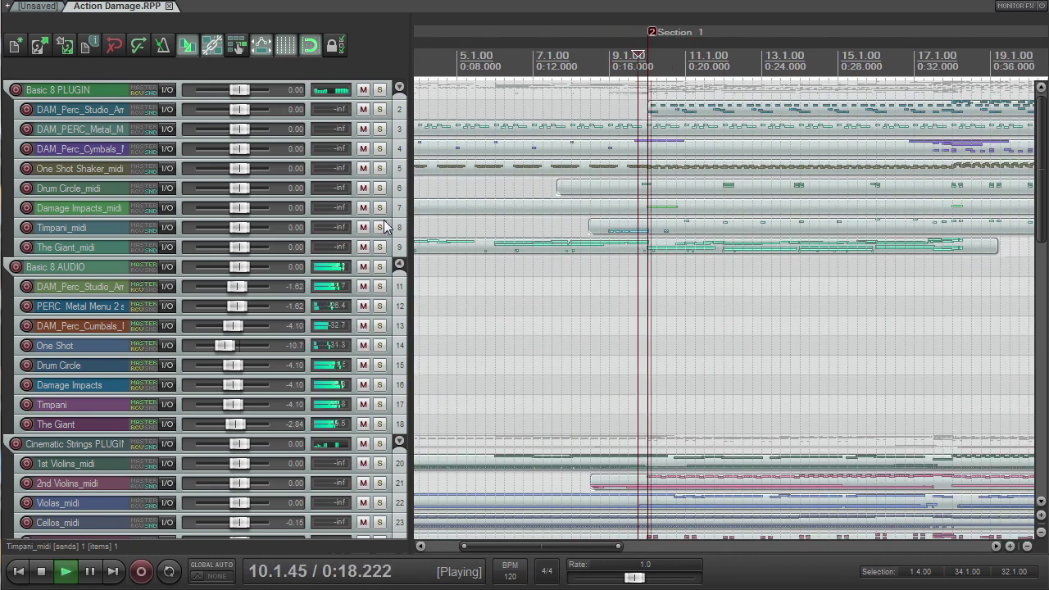
pyautogui.click(591, 62)
pyautogui.press('space')
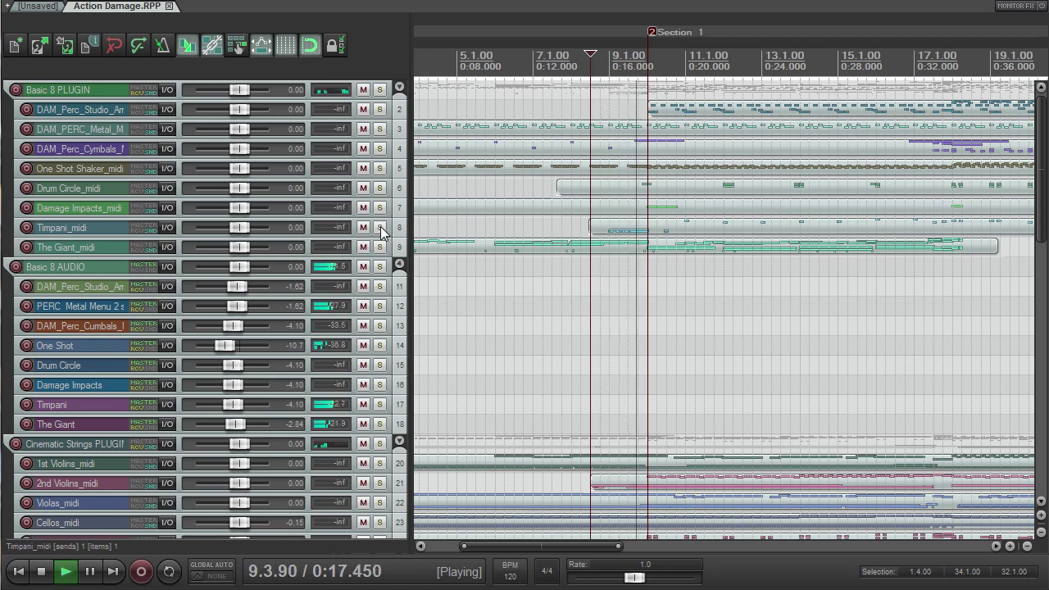
pyautogui.scroll(-5, 668, 210)
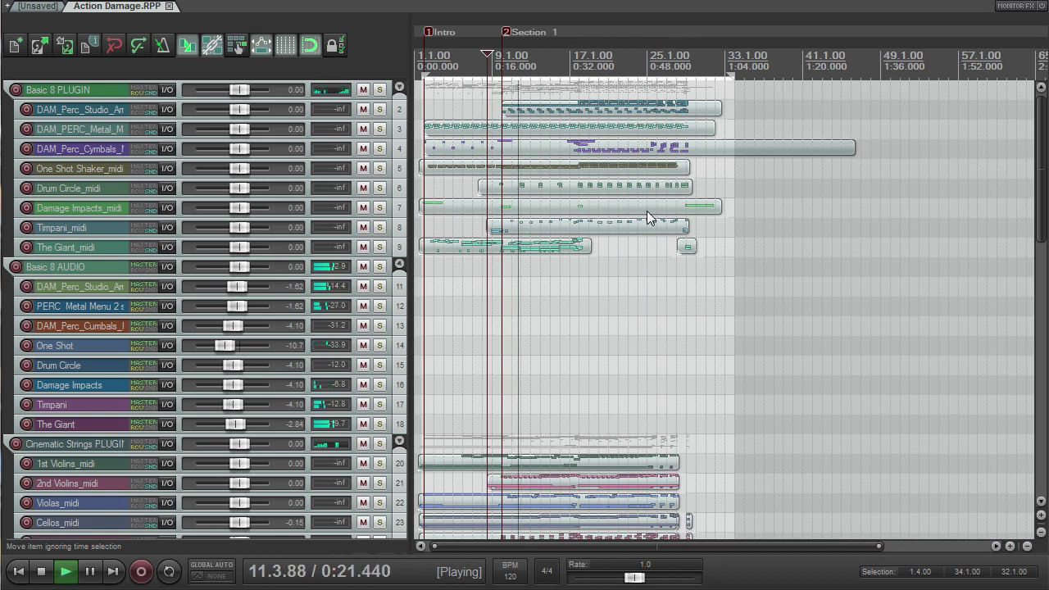
# Play the cue's ending from bar 26, look through the brass and woodwind tracks during playback, and stop
pyautogui.click(656, 58)
pyautogui.scroll(5, 658, 205)
pyautogui.scroll(-5, 657, 212)
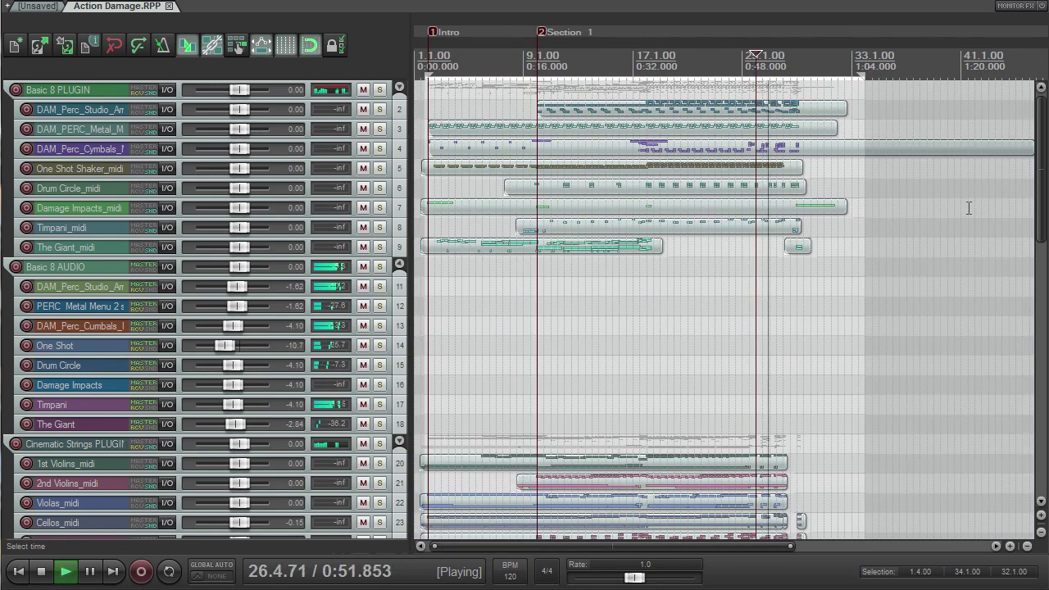
pyautogui.scroll(-2, 1041, 173)
pyautogui.scroll(-15, 1040, 174)
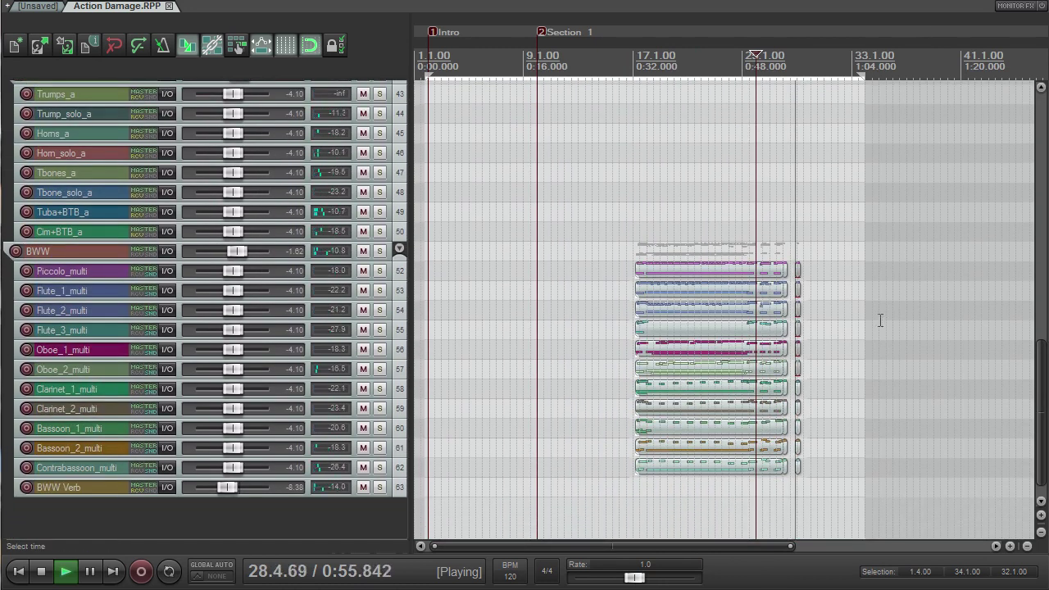
pyautogui.scroll(6, 811, 300)
pyautogui.scroll(-6, 839, 296)
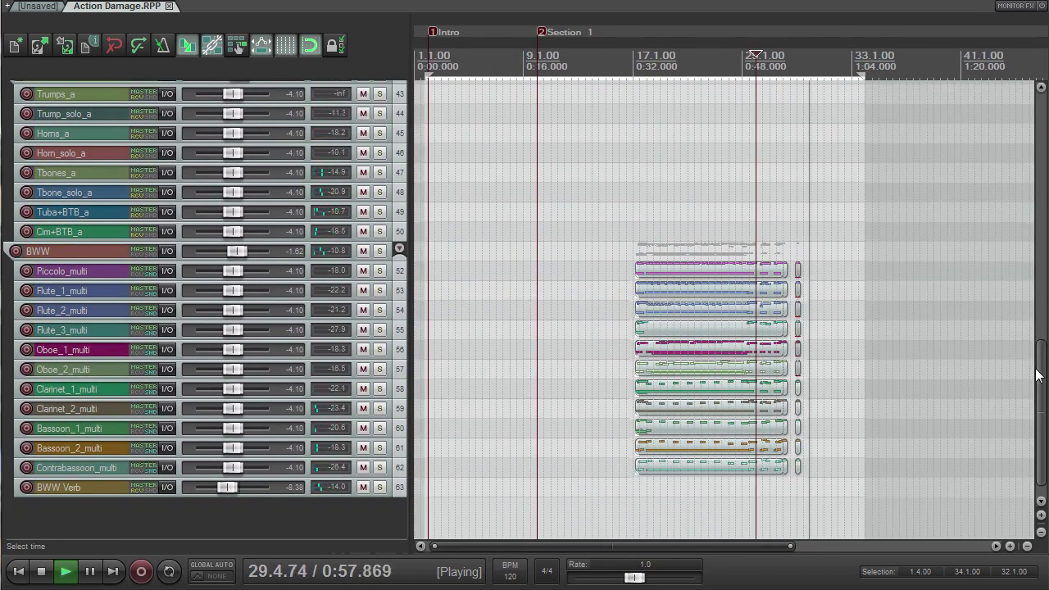
pyautogui.scroll(10, 1037, 373)
pyautogui.scroll(5, 1037, 368)
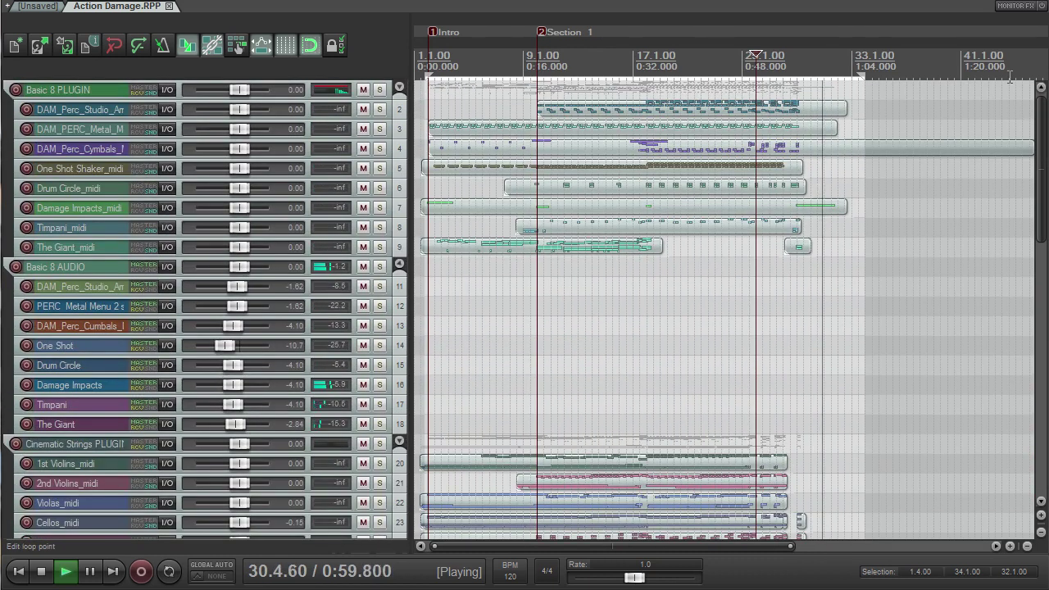
pyautogui.press('space')
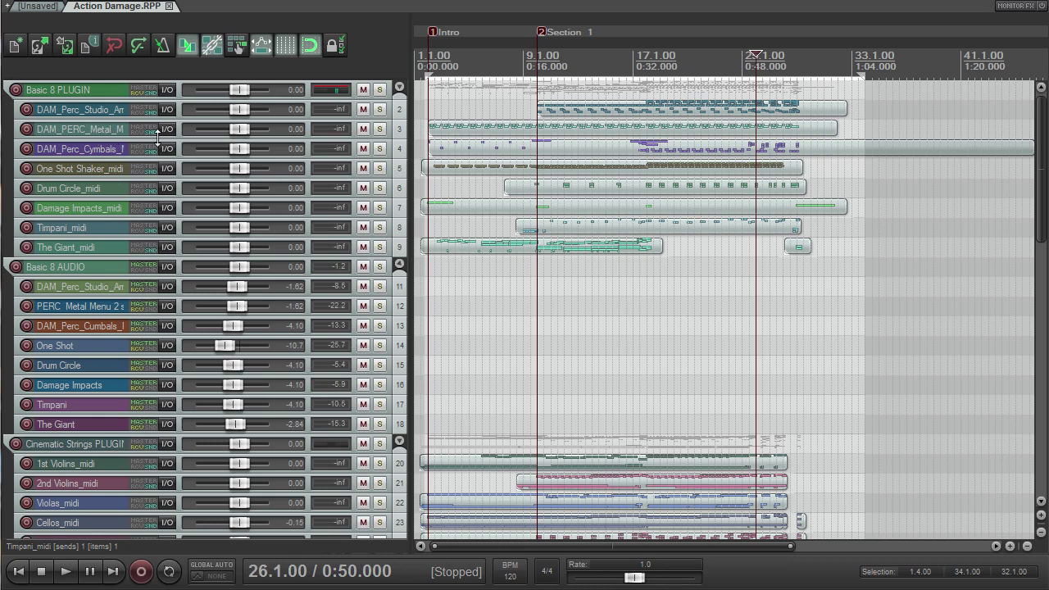
# Enlarge and solo the Damage Impacts_midi track and open its recorded MIDI item in the editor
pyautogui.moveTo(85, 217); pyautogui.dragTo(122, 339)
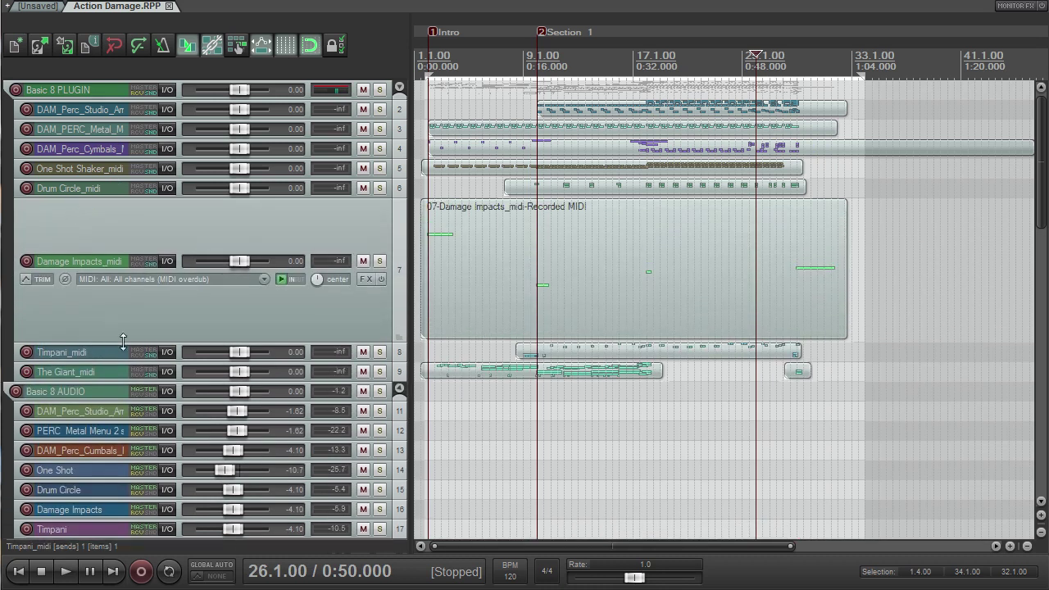
pyautogui.click(379, 261)
pyautogui.click(420, 46)
pyautogui.scroll(3, 372, 125)
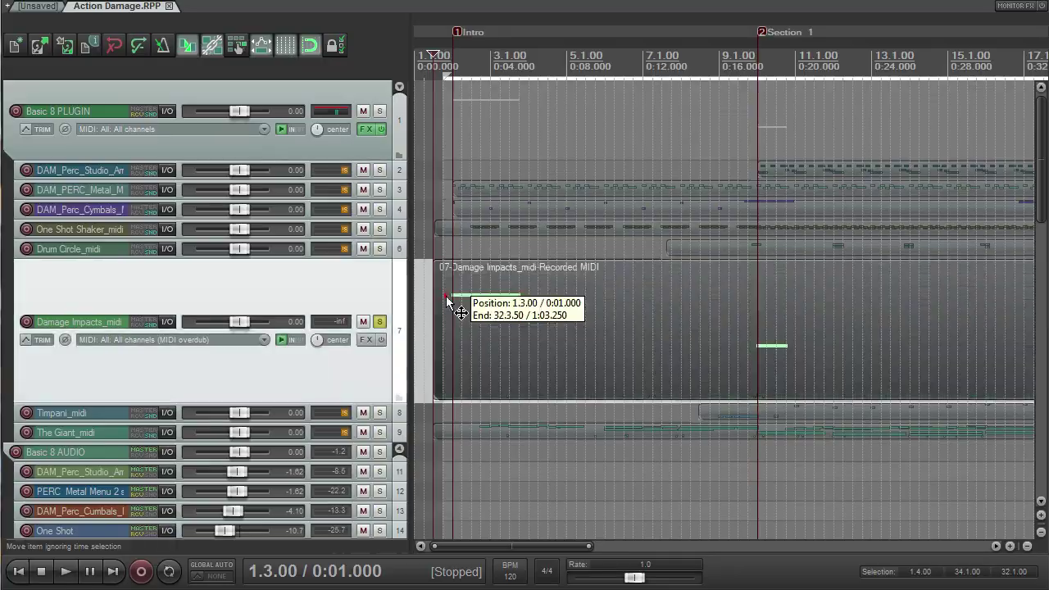
pyautogui.doubleClick(445, 296)
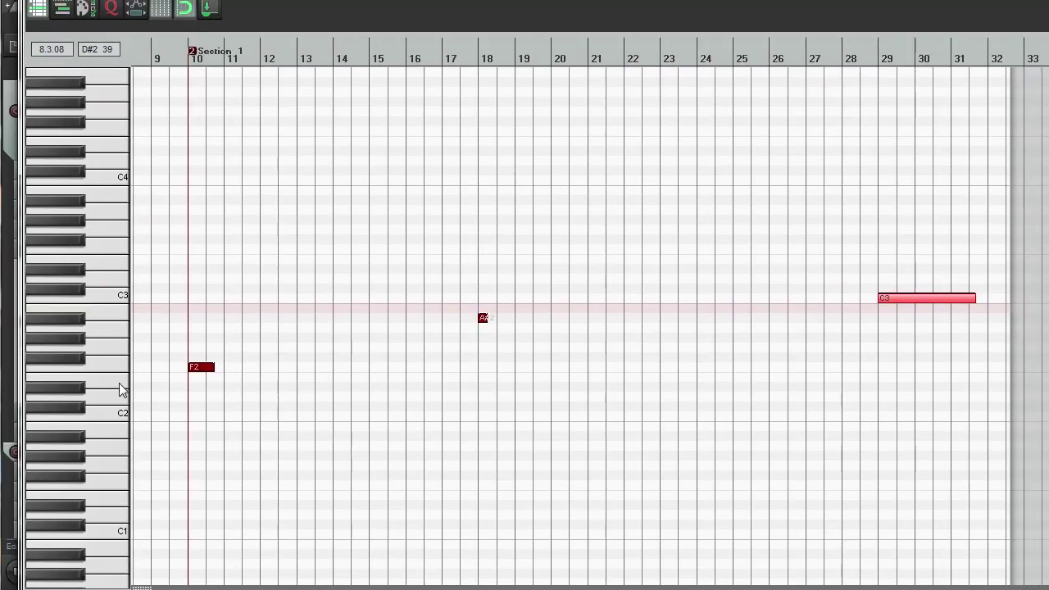
# Audition low and high keys of the Damage Impacts instrument and examine its notes along the whole item
pyautogui.click(120, 385)
pyautogui.click(115, 124)
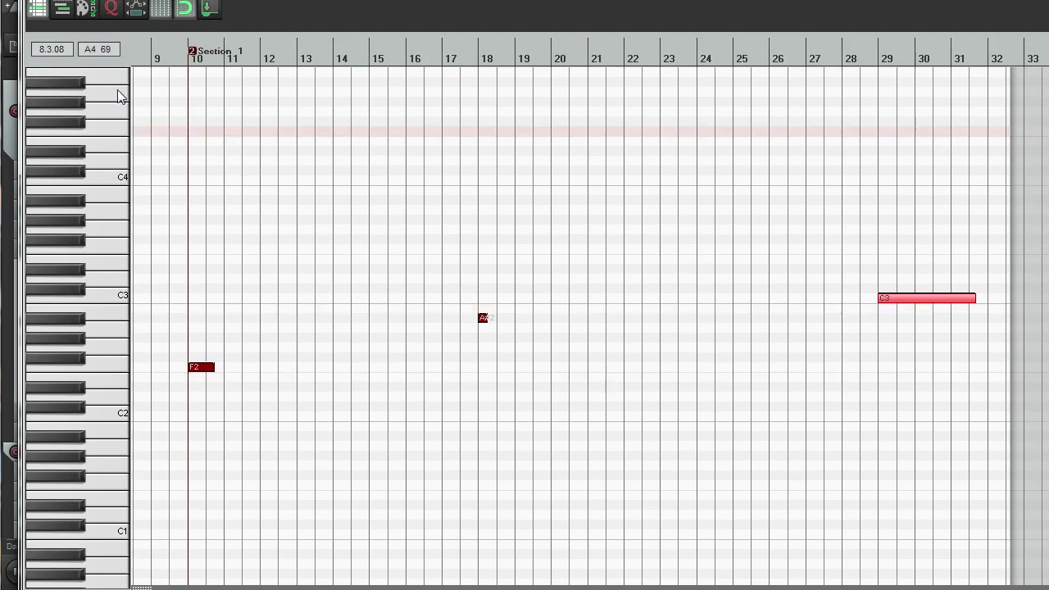
pyautogui.click(118, 91)
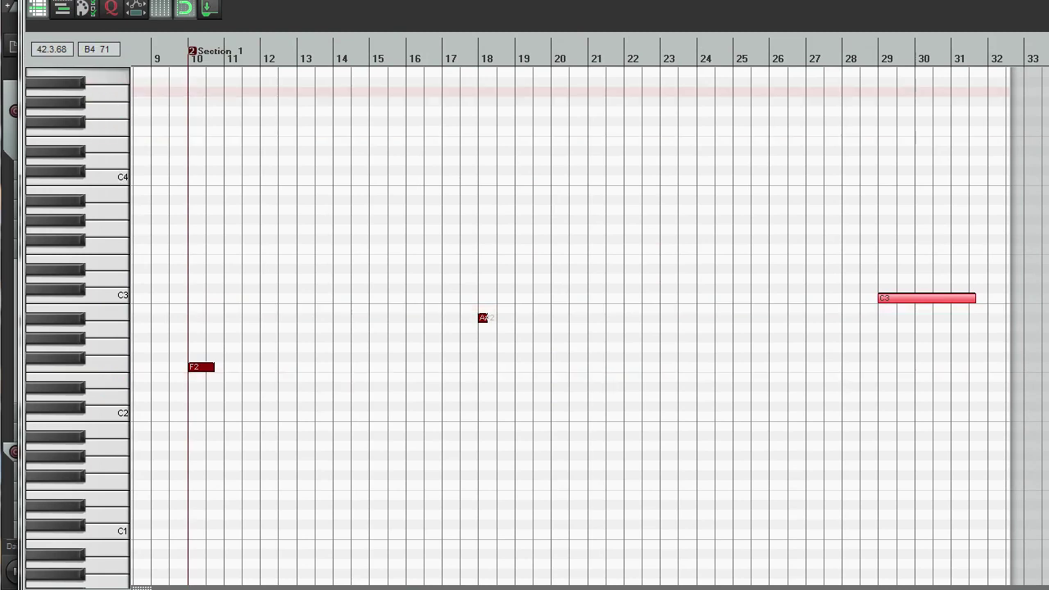
pyautogui.scroll(-4, 554, 283)
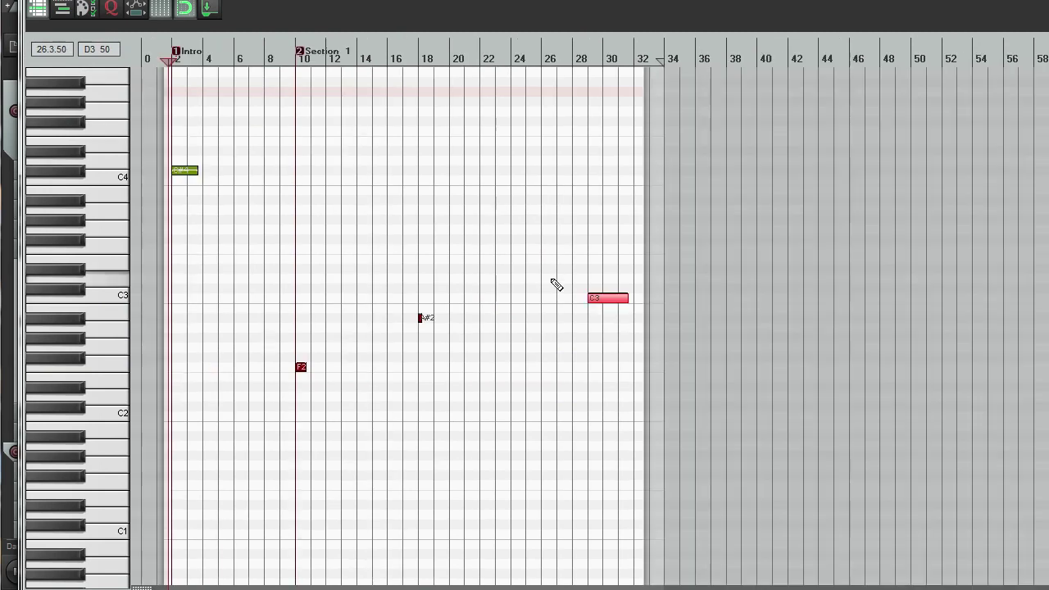
pyautogui.scroll(2, 267, 204)
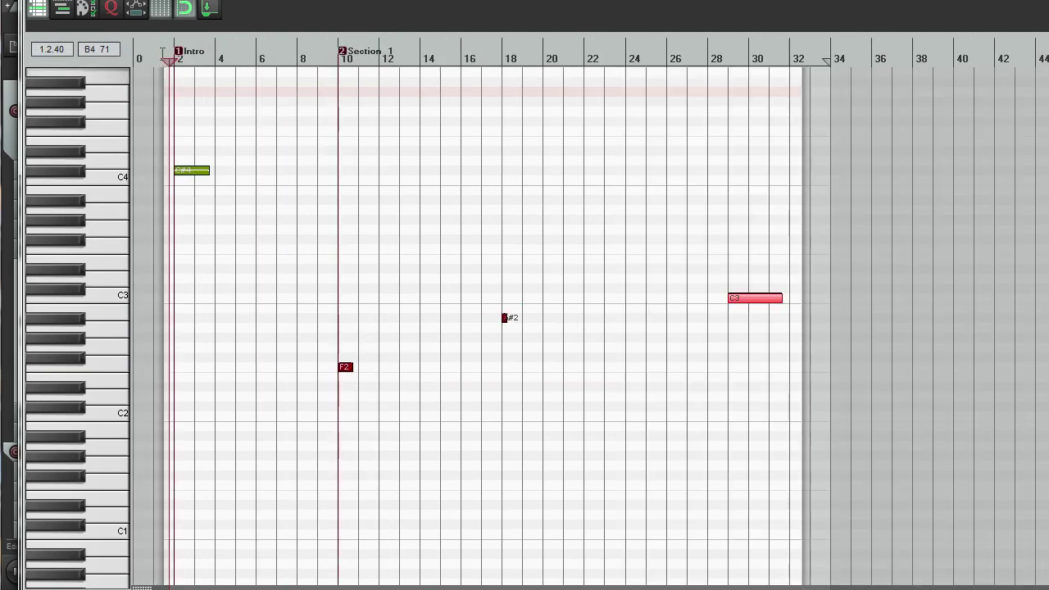
pyautogui.scroll(3, 233, 114)
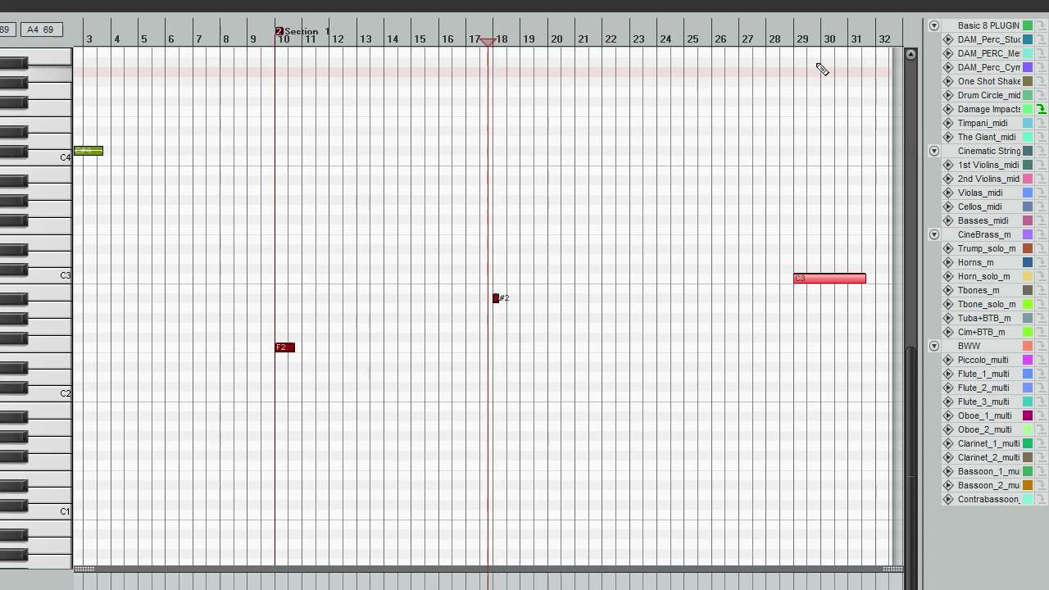
# Stop the unsoloed playback of the ending and reopen the Damage Impacts_midi item near its last note
pyautogui.moveTo(778, 47); pyautogui.dragTo(803, 205)
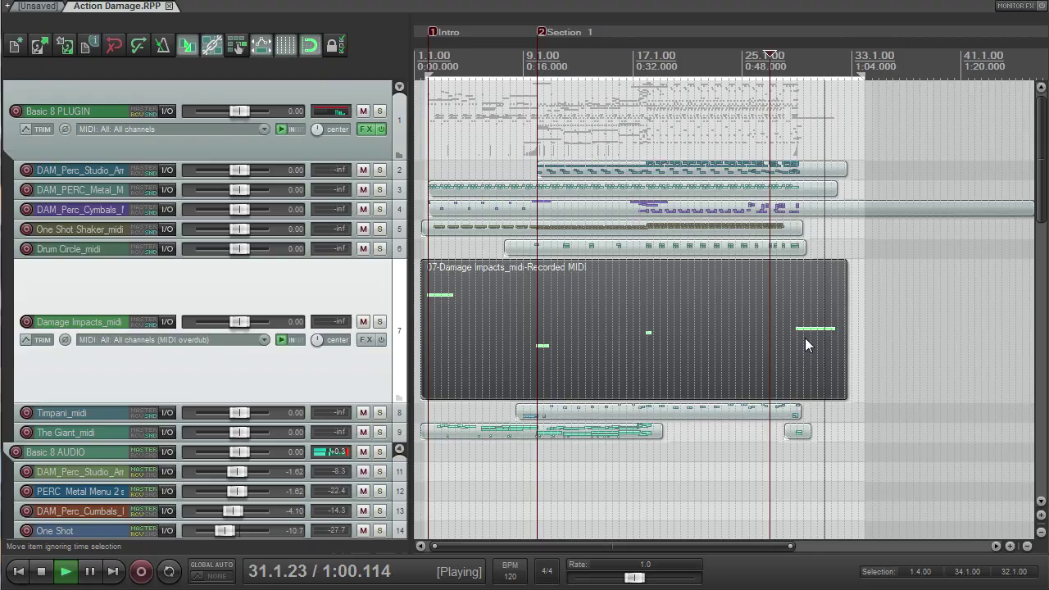
pyautogui.press('space')
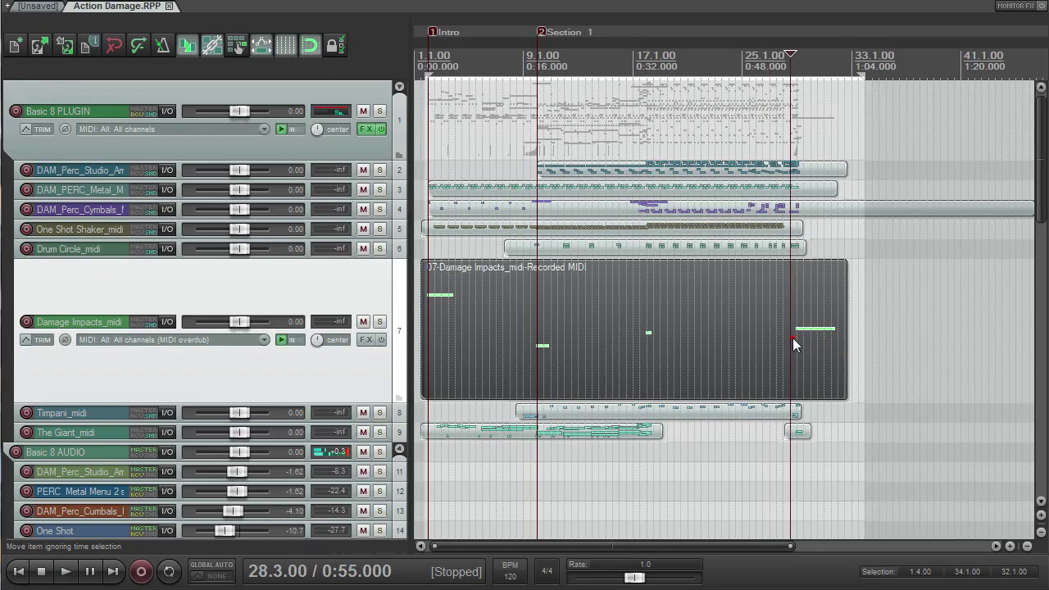
pyautogui.doubleClick(792, 337)
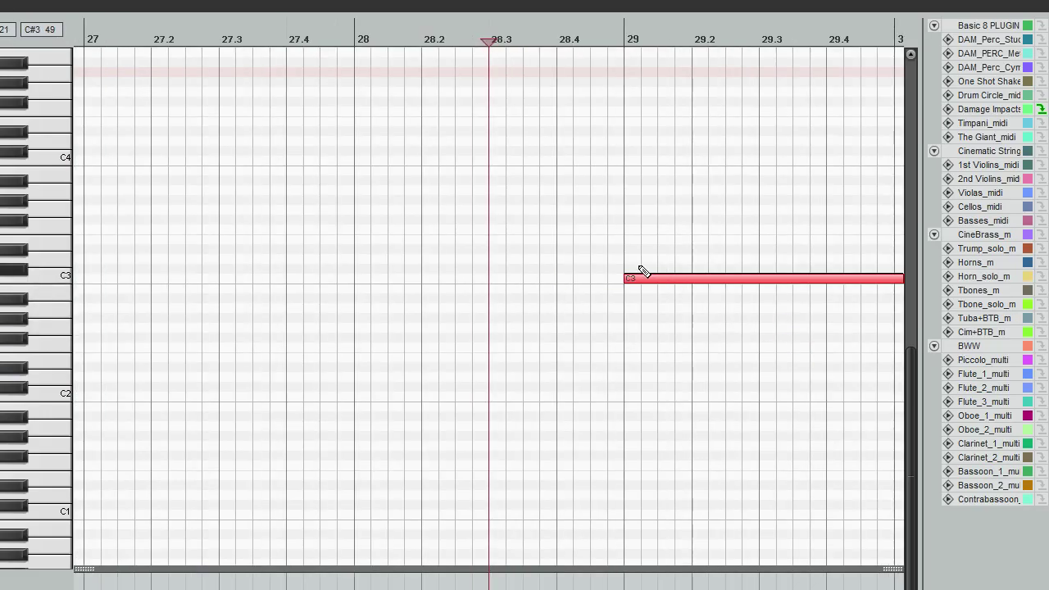
# Try the long impact note at bar 29 on C#3 and settle it on B2
pyautogui.scroll(-6, 635, 287)
pyautogui.scroll(4, 618, 297)
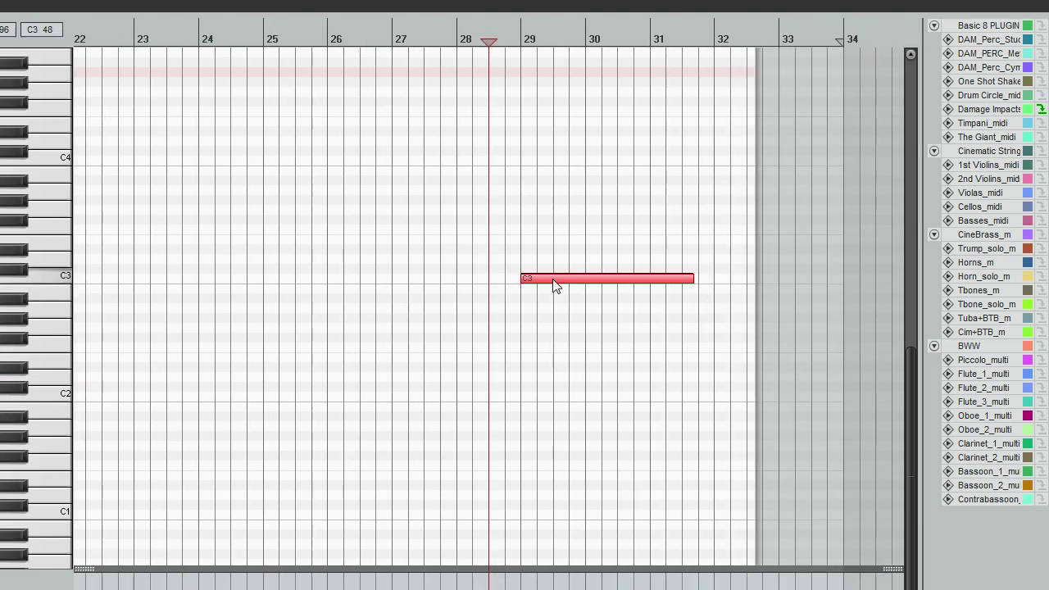
pyautogui.click(553, 279)
pyautogui.moveTo(554, 284); pyautogui.dragTo(555, 279)
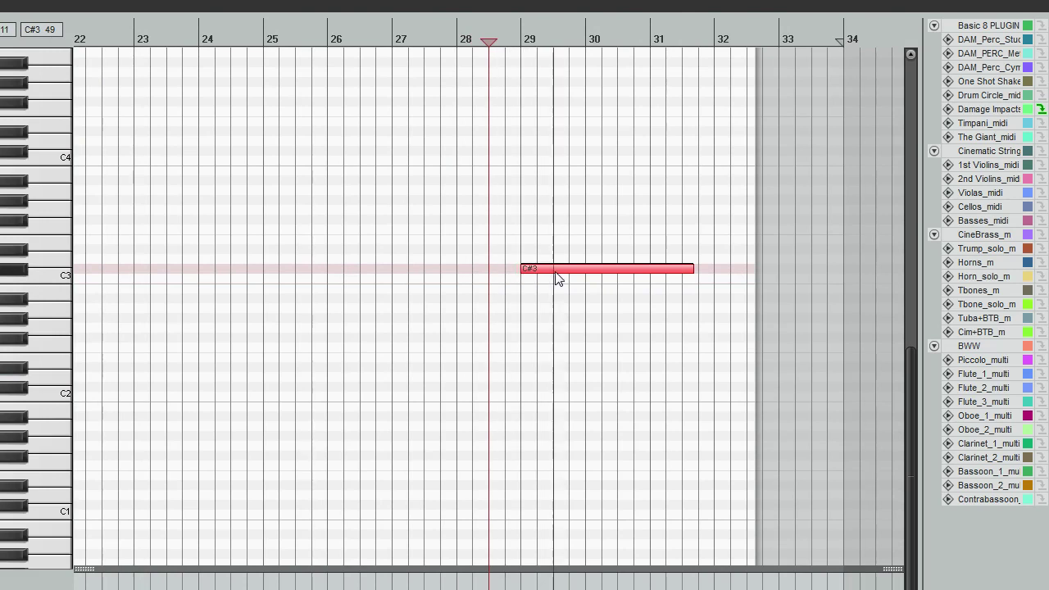
pyautogui.moveTo(555, 271); pyautogui.dragTo(558, 292)
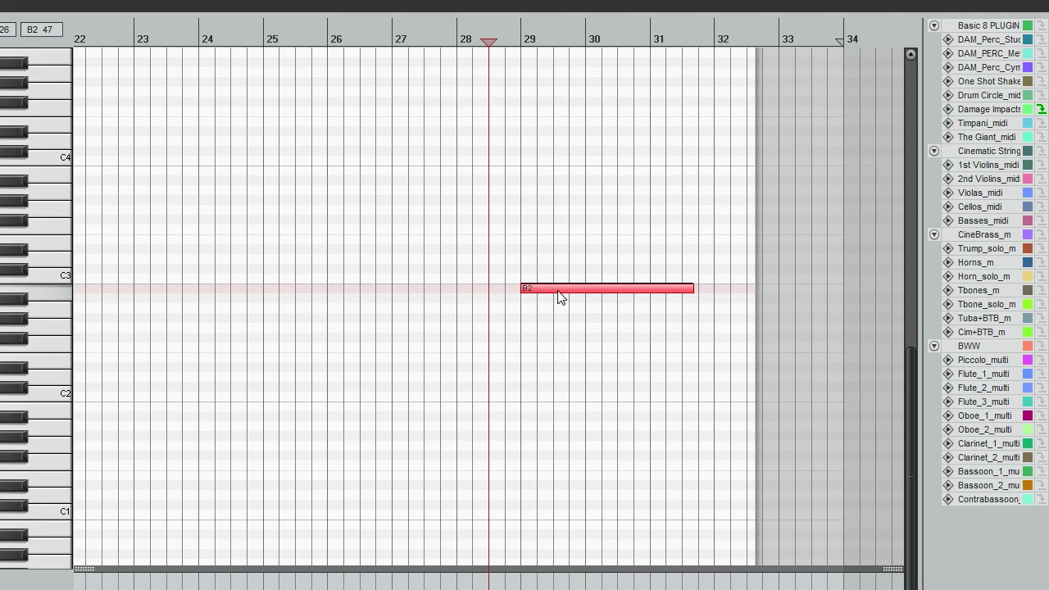
# Close the MIDI editor, follow the ending played from 28.3.00 with the transposed impact, and stop playback
pyautogui.scroll(-4, 644, 269)
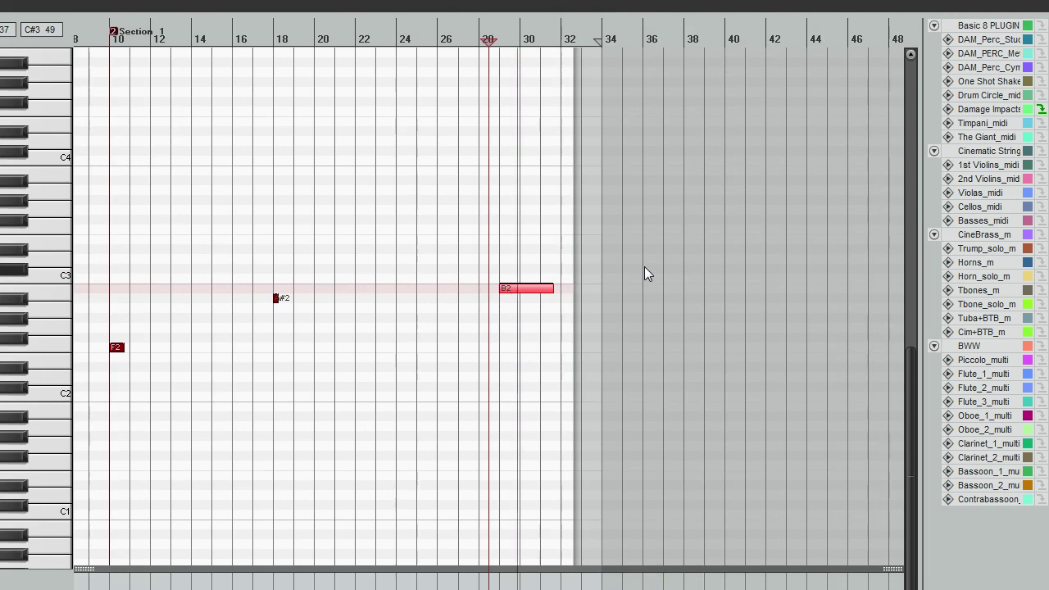
pyautogui.press('Escape')
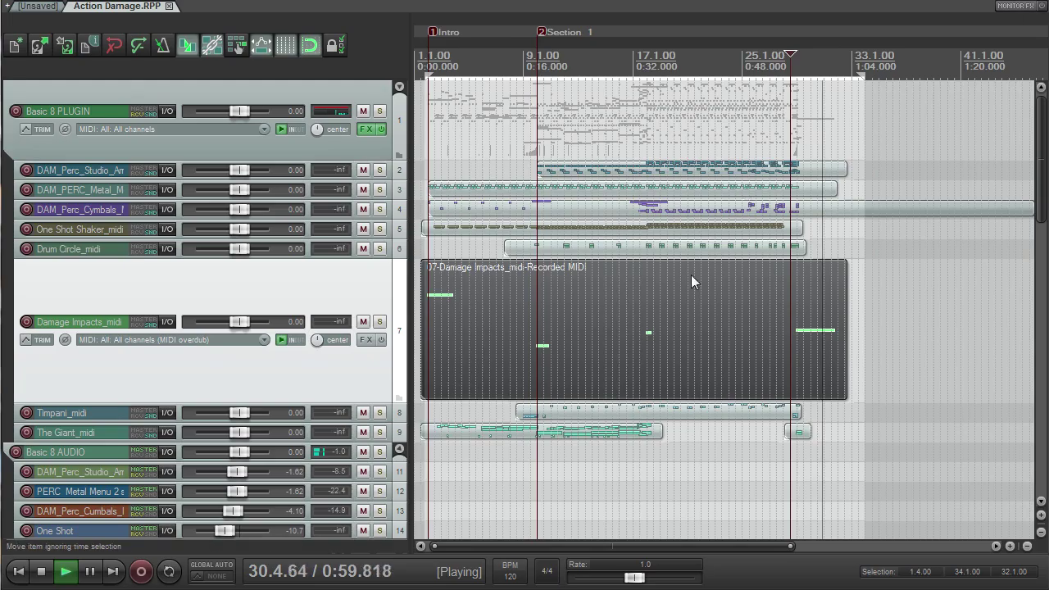
pyautogui.scroll(5, 595, 319)
pyautogui.scroll(-6, 591, 321)
pyautogui.scroll(3, 625, 295)
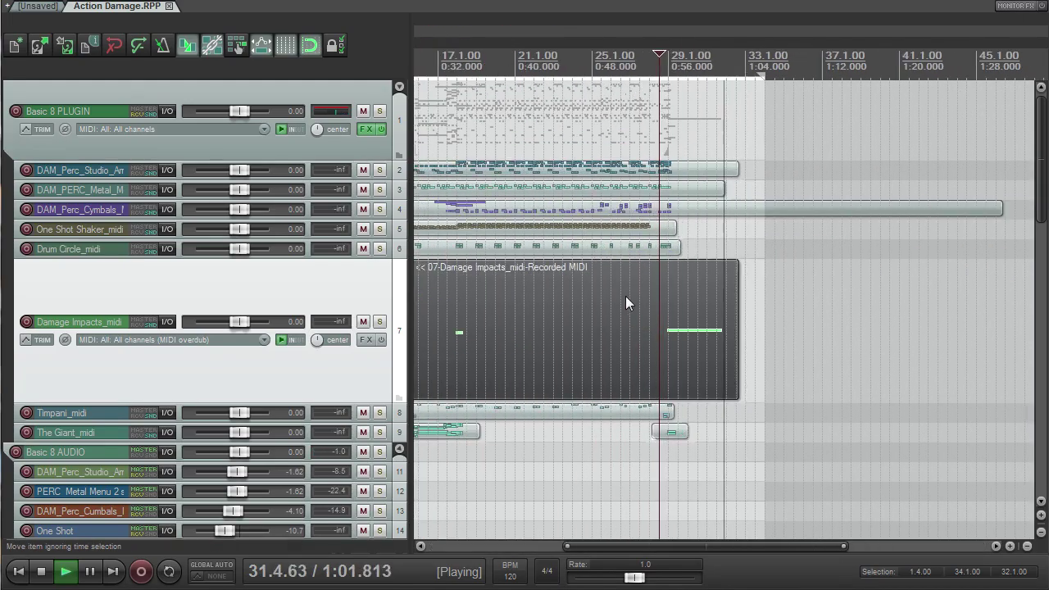
pyautogui.hscroll(1, 577, 287)
pyautogui.press('space')
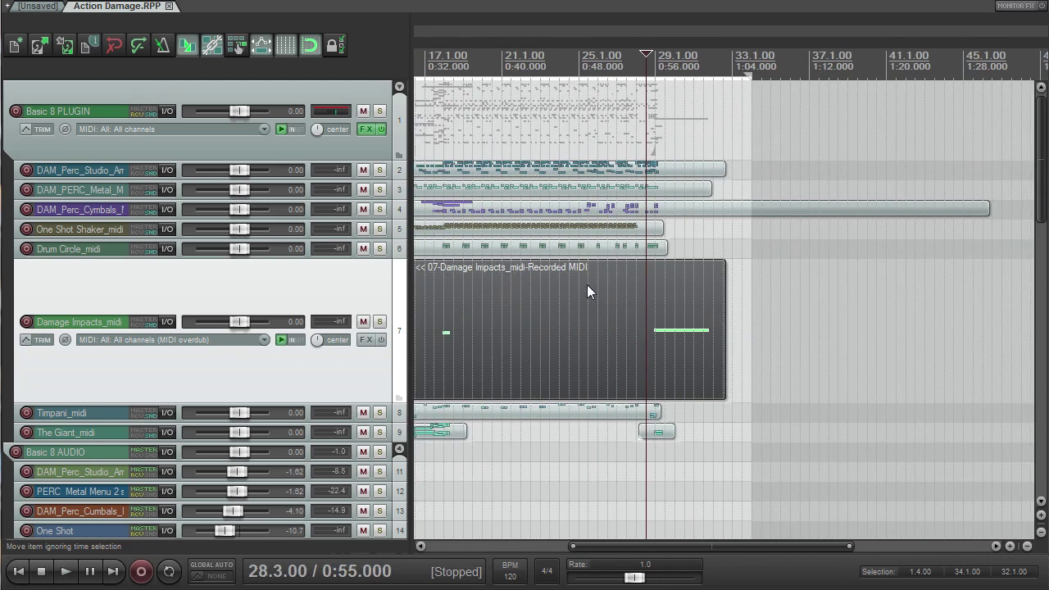
# Show the Damage library's instruments in Kontakt and browse its Percussive Kits into the 02 Ethnic Drums folder
pyautogui.press('Home')
pyautogui.scroll(4, 597, 253)
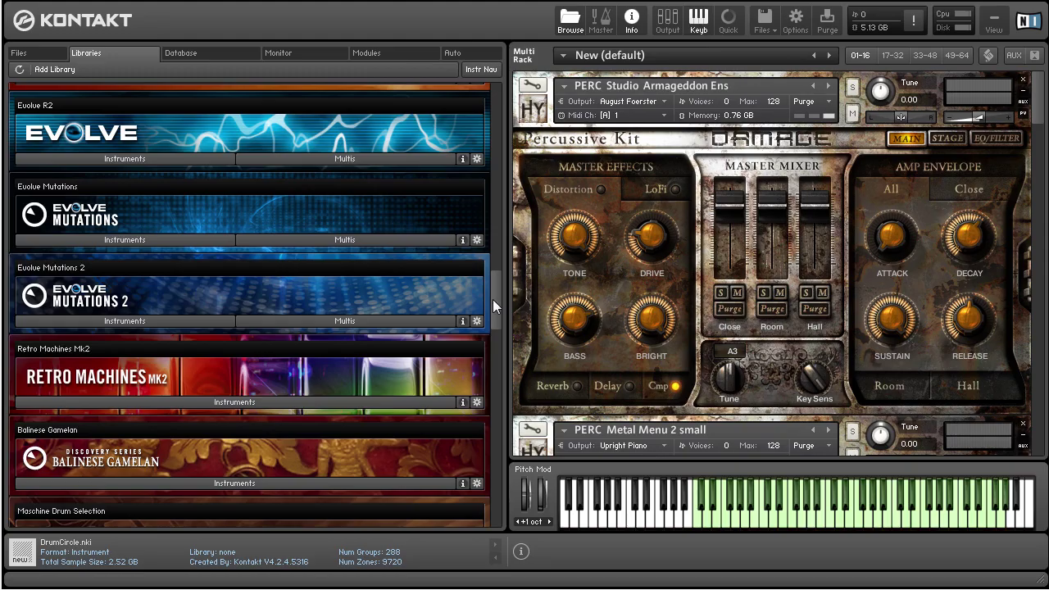
pyautogui.moveTo(493, 299); pyautogui.dragTo(486, 356)
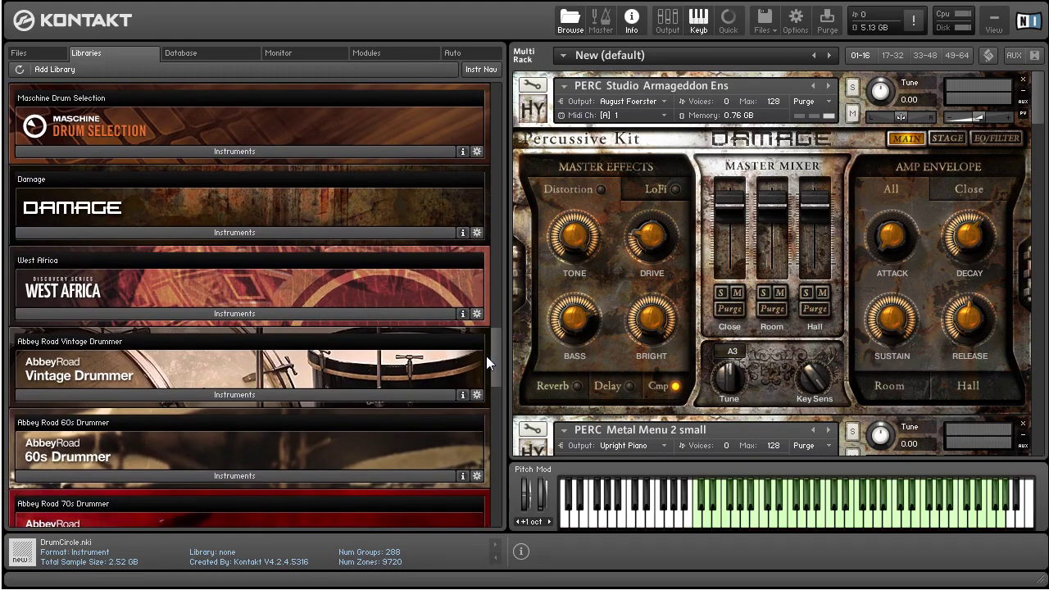
pyautogui.click(340, 232)
pyautogui.click(81, 254)
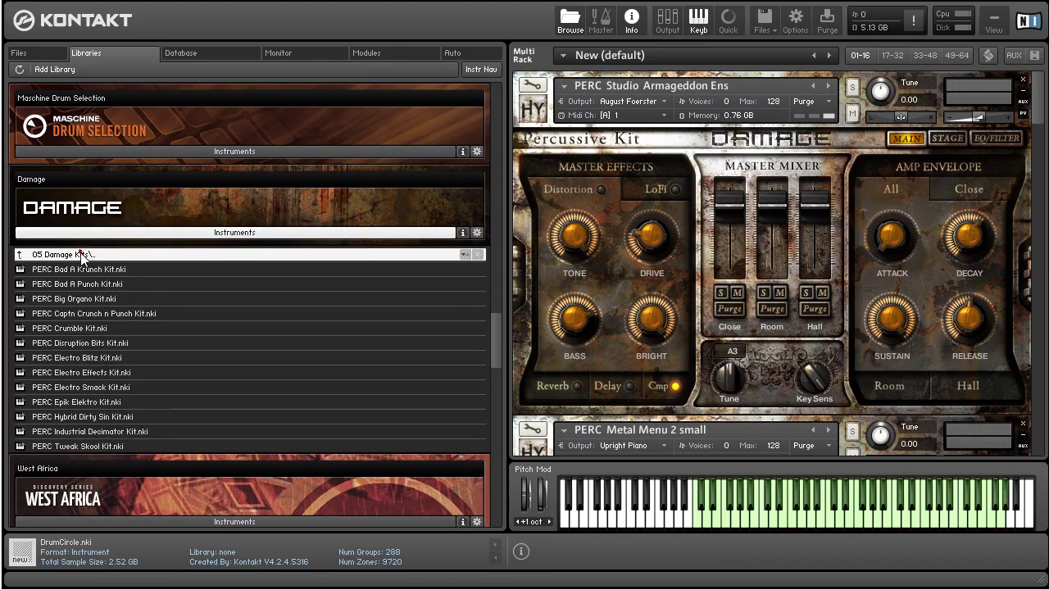
pyautogui.click(79, 270)
pyautogui.click(89, 254)
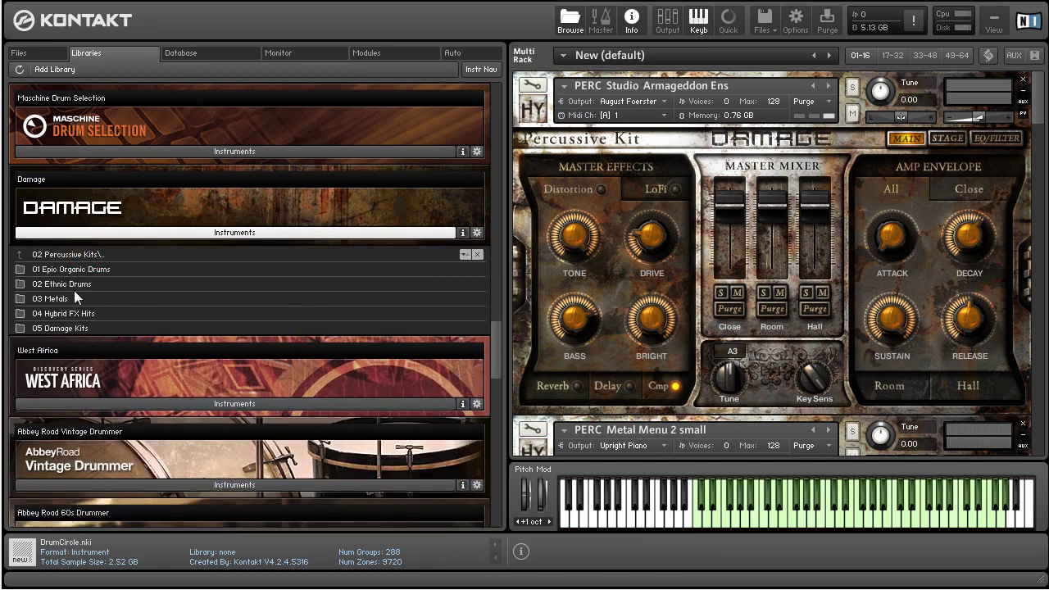
pyautogui.click(74, 286)
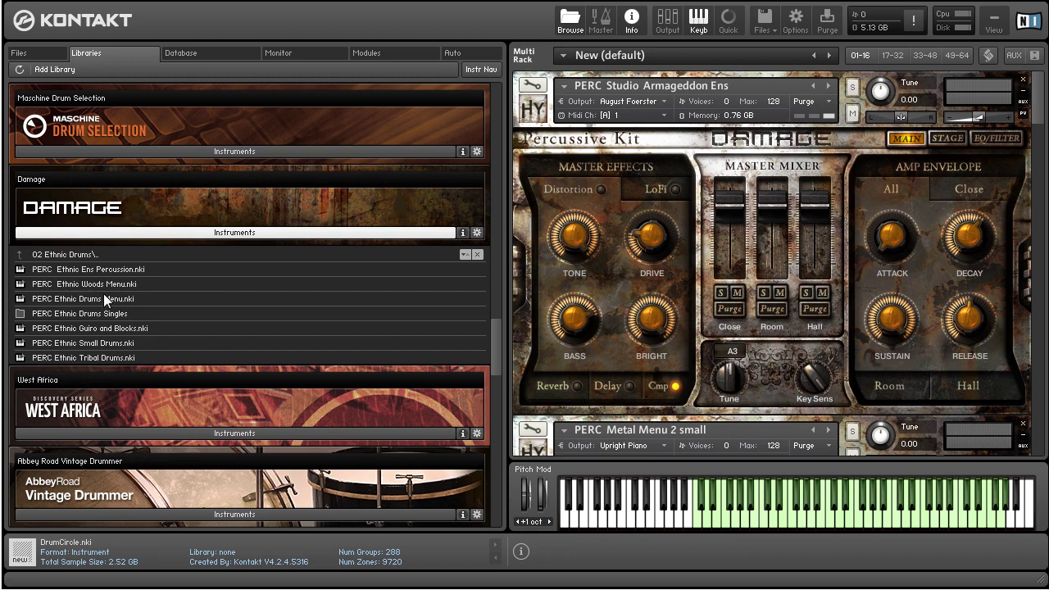
# Return to the Damage library's 02 Percussive Kits folder and examine its kit categories among the neighbouring libraries
pyautogui.click(125, 254)
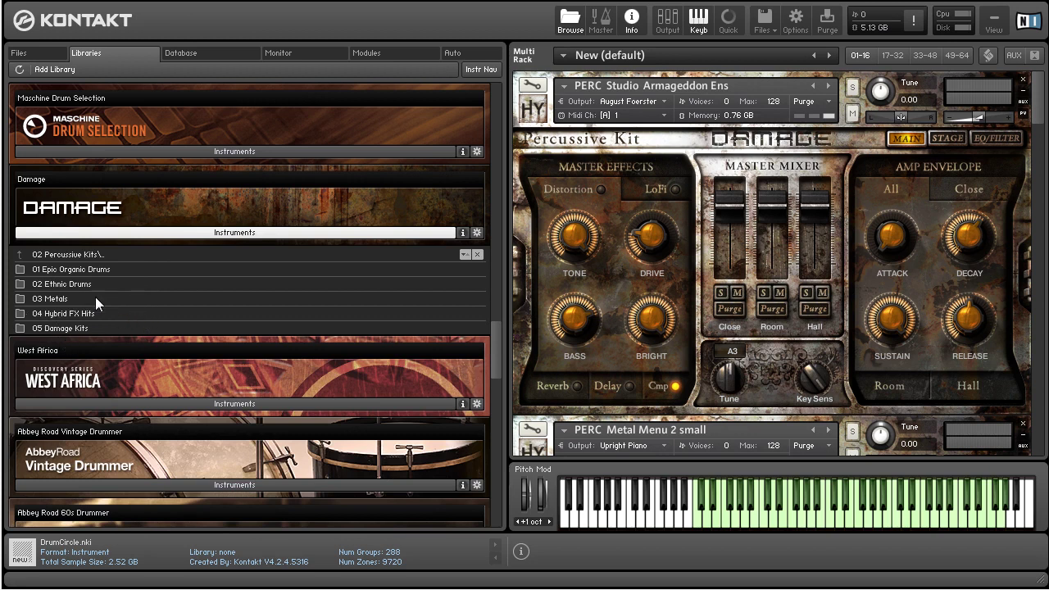
pyautogui.moveTo(496, 349); pyautogui.dragTo(501, 348)
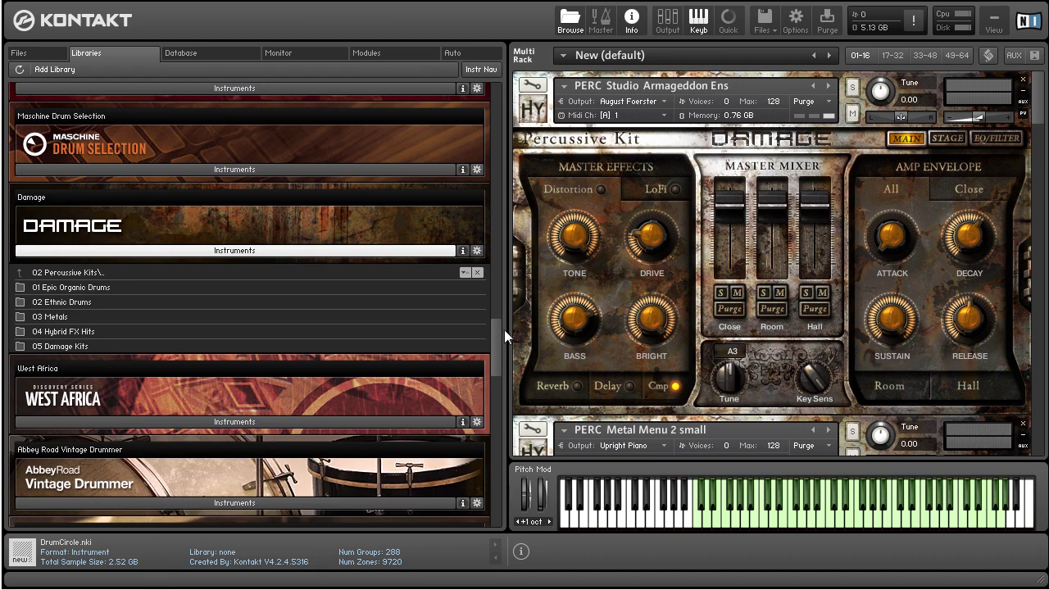
pyautogui.moveTo(495, 338)
pyautogui.mouseDown()
pyautogui.moveTo(501, 130)
pyautogui.moveTo(500, 357)
pyautogui.moveTo(502, 345)
pyautogui.mouseUp()
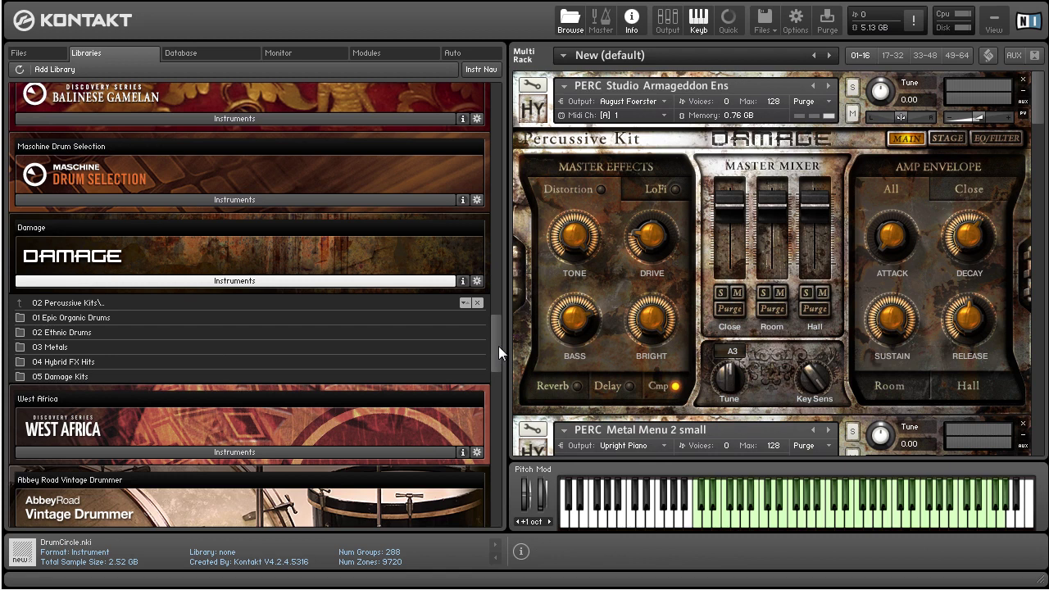
pyautogui.scroll(-1, 498, 347)
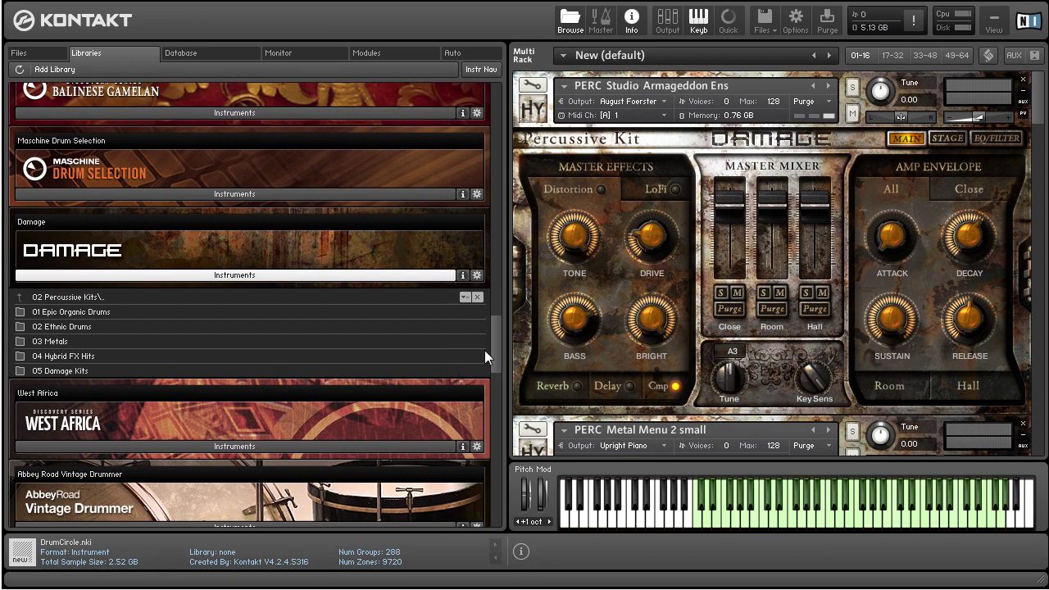
pyautogui.scroll(-2, 496, 344)
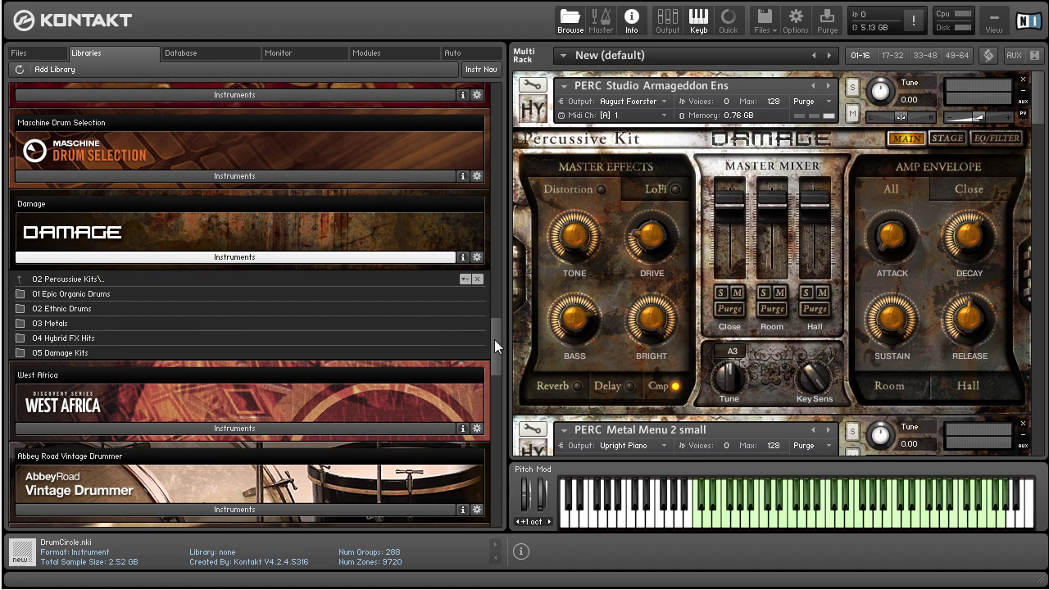
pyautogui.moveTo(494, 339)
pyautogui.mouseDown()
pyautogui.moveTo(503, 382)
pyautogui.moveTo(500, 338)
pyautogui.moveTo(500, 347)
pyautogui.mouseUp()
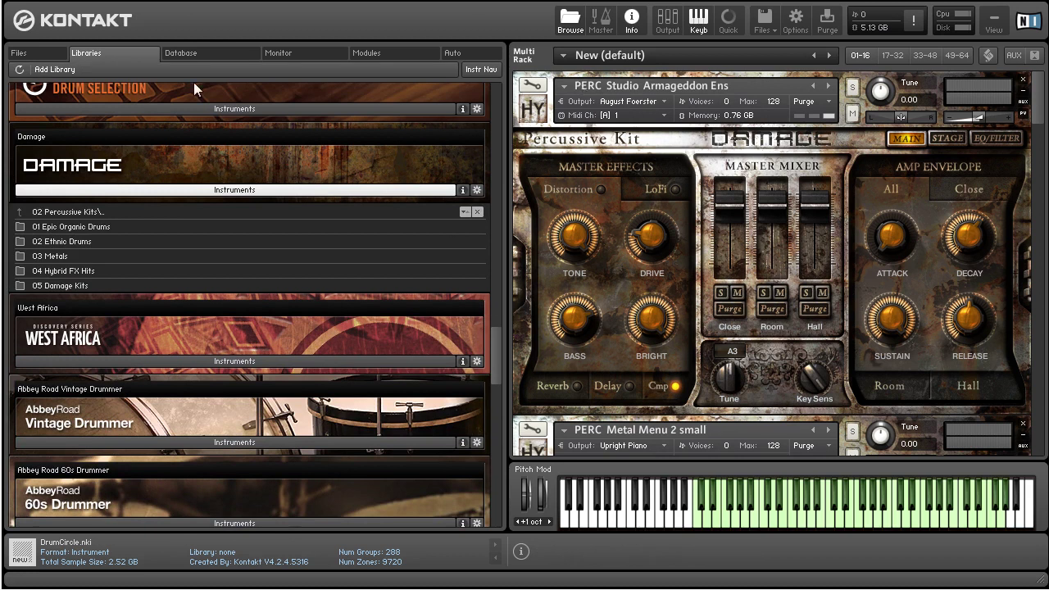
pyautogui.scroll(1, 482, 222)
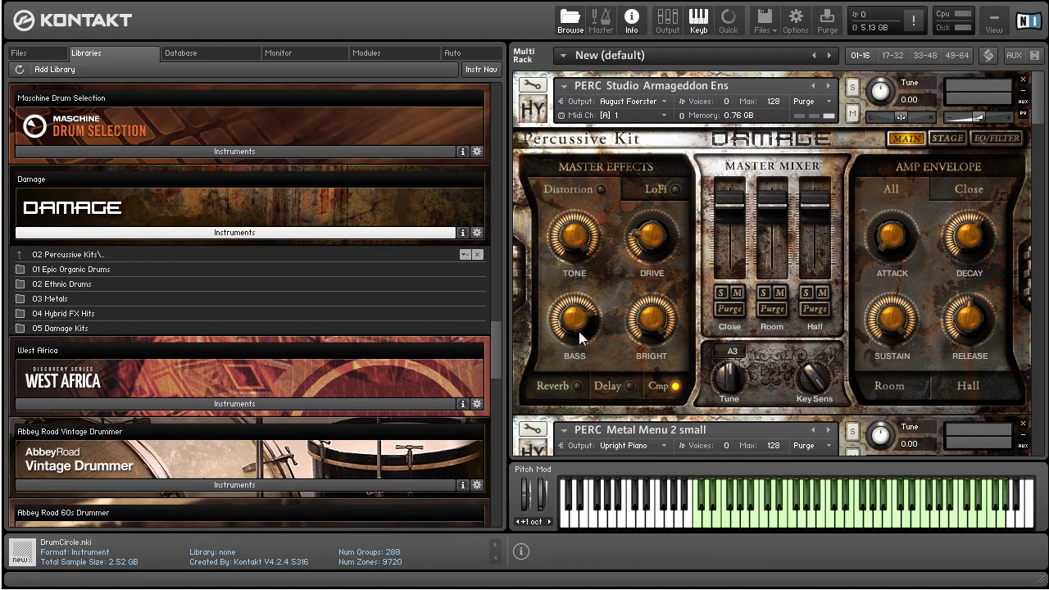